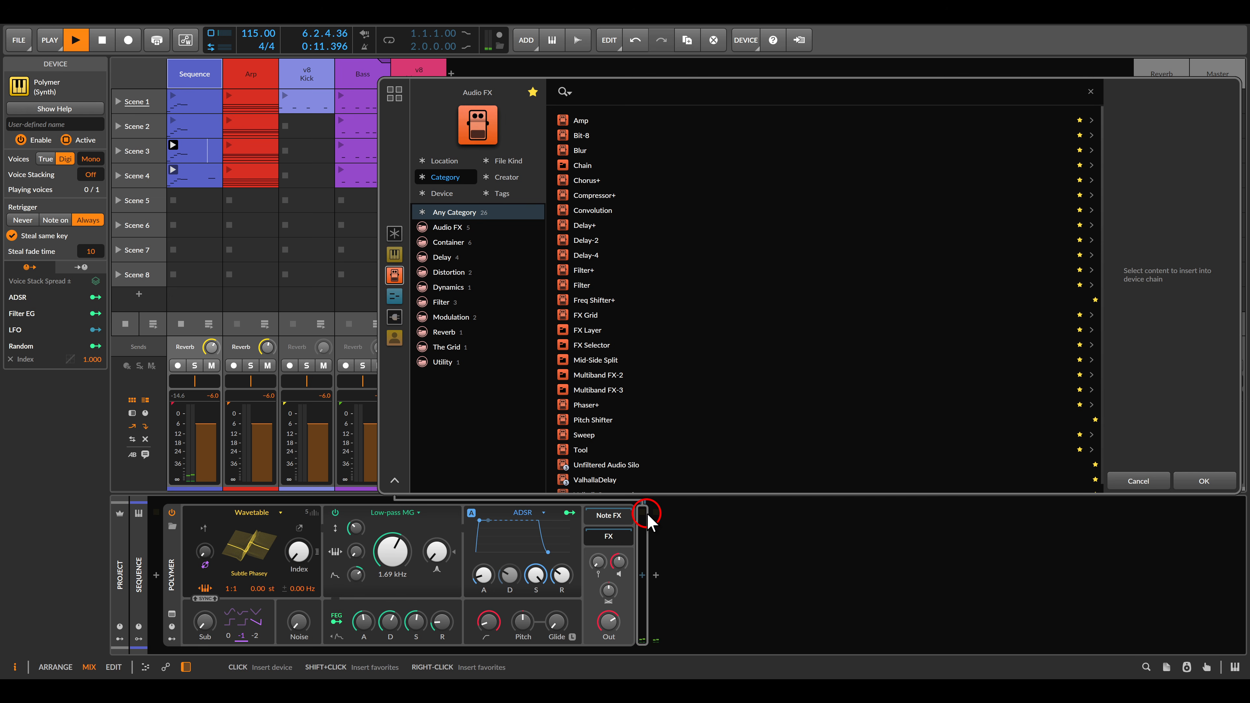
Insert an FX Layer after Polymer and add a Delay+ to its first layer.
double_click(589, 329)
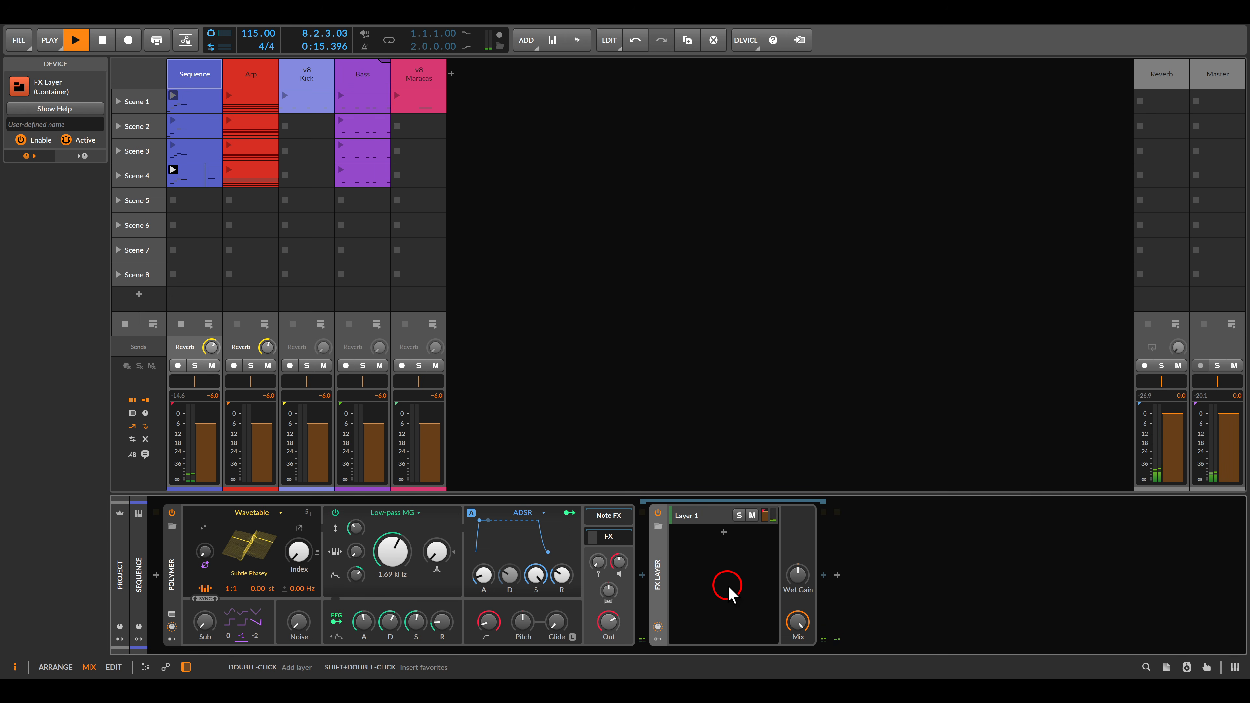
click(713, 516)
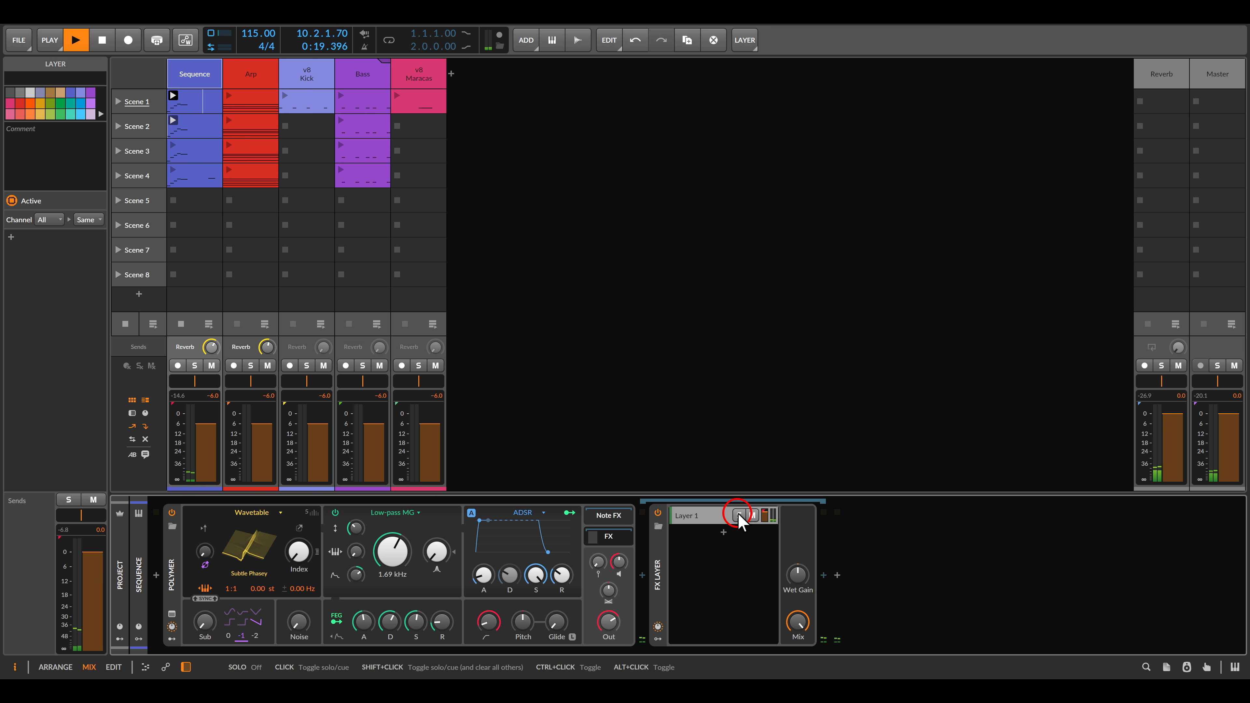
click(823, 574)
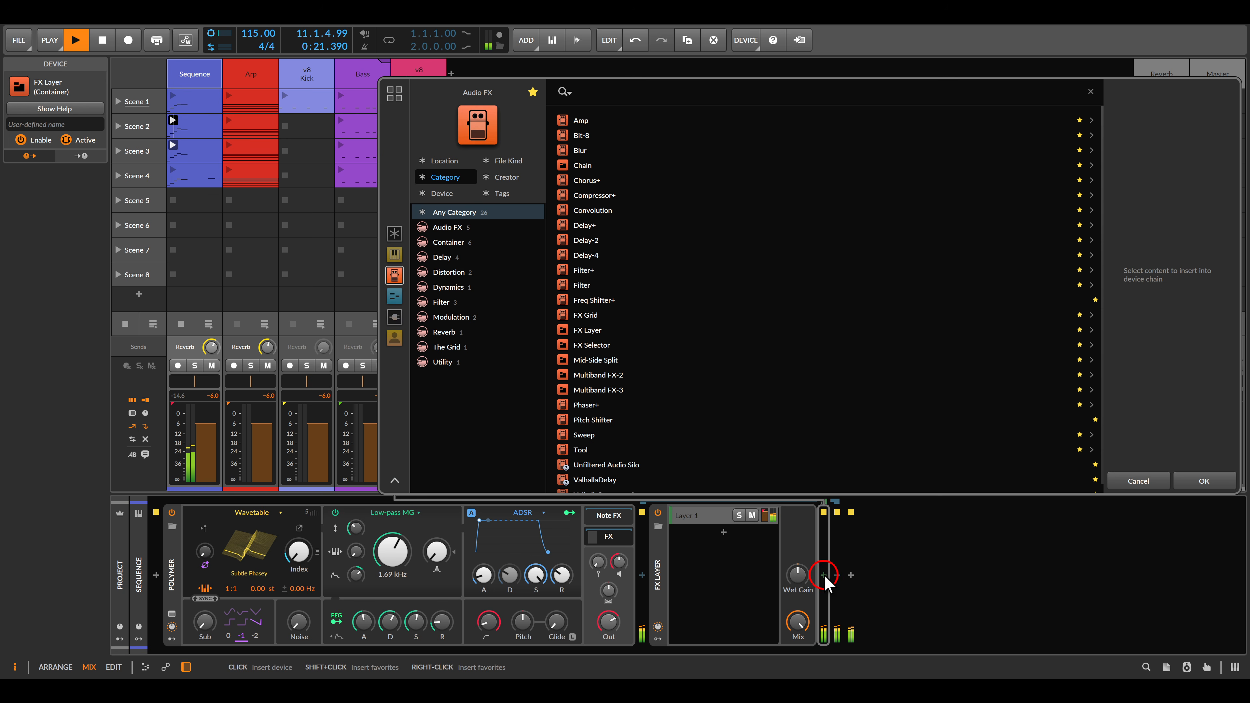
double_click(593, 225)
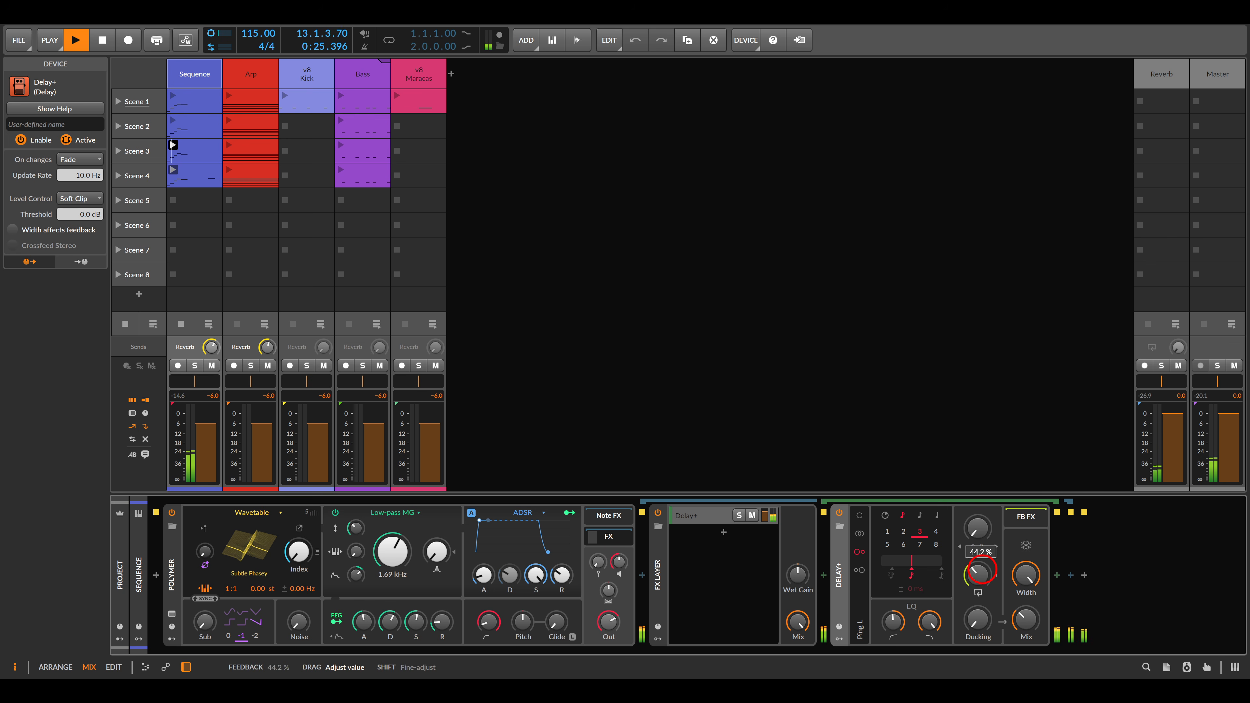
Open Delay+'s feedback FX chain and insert a Pitch Shifter in it.
click(1030, 517)
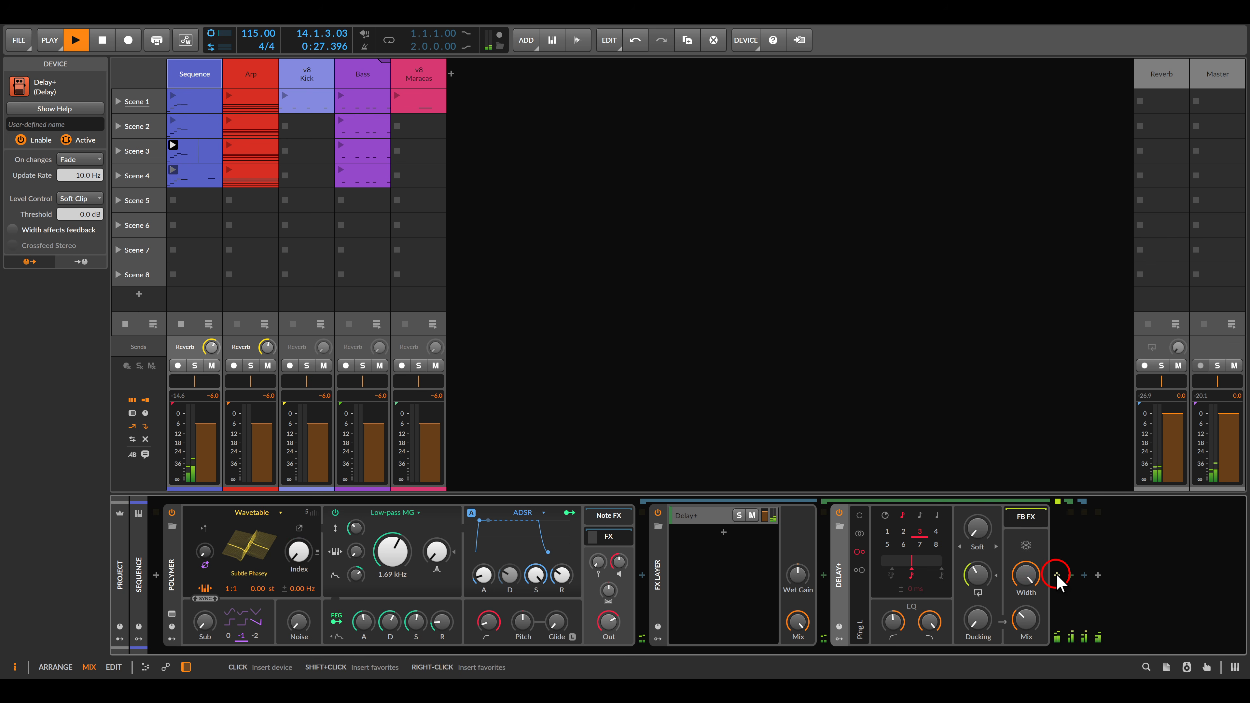
click(1056, 576)
double_click(605, 419)
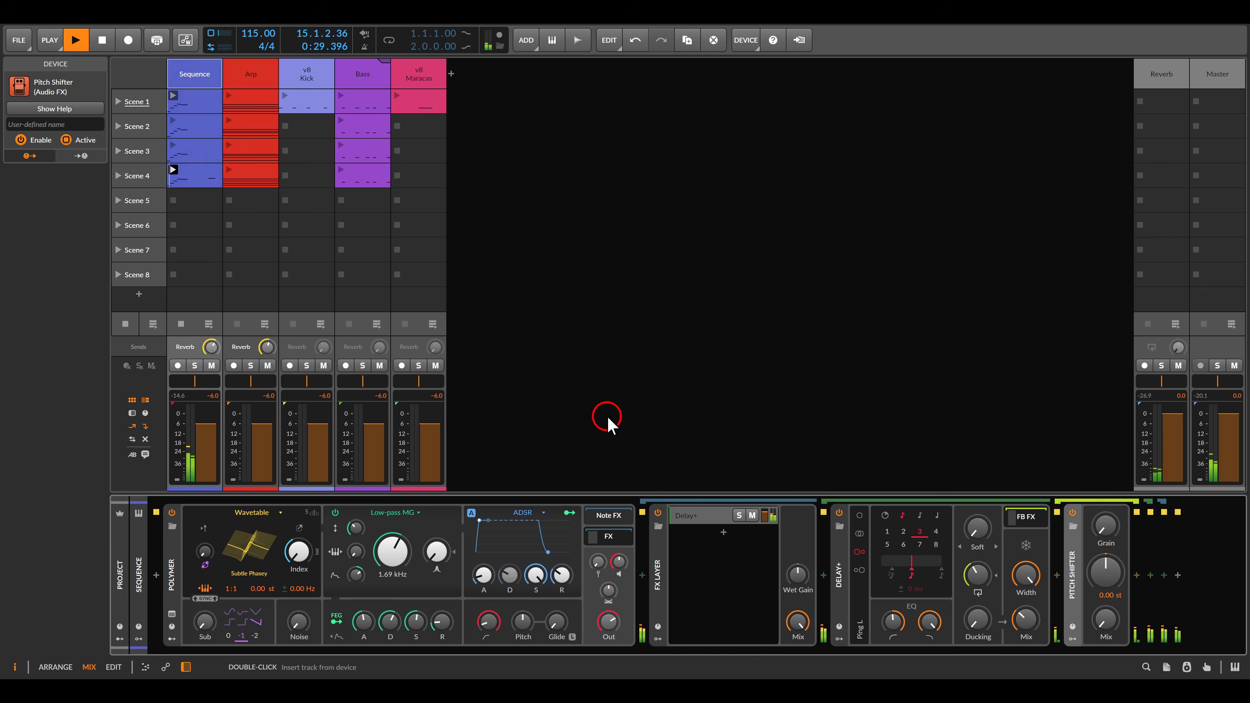
Set the Pitch Shifter to +12 semitones and adjust its mix.
drag(1109, 584, 1109, 541)
drag(1105, 621, 1106, 605)
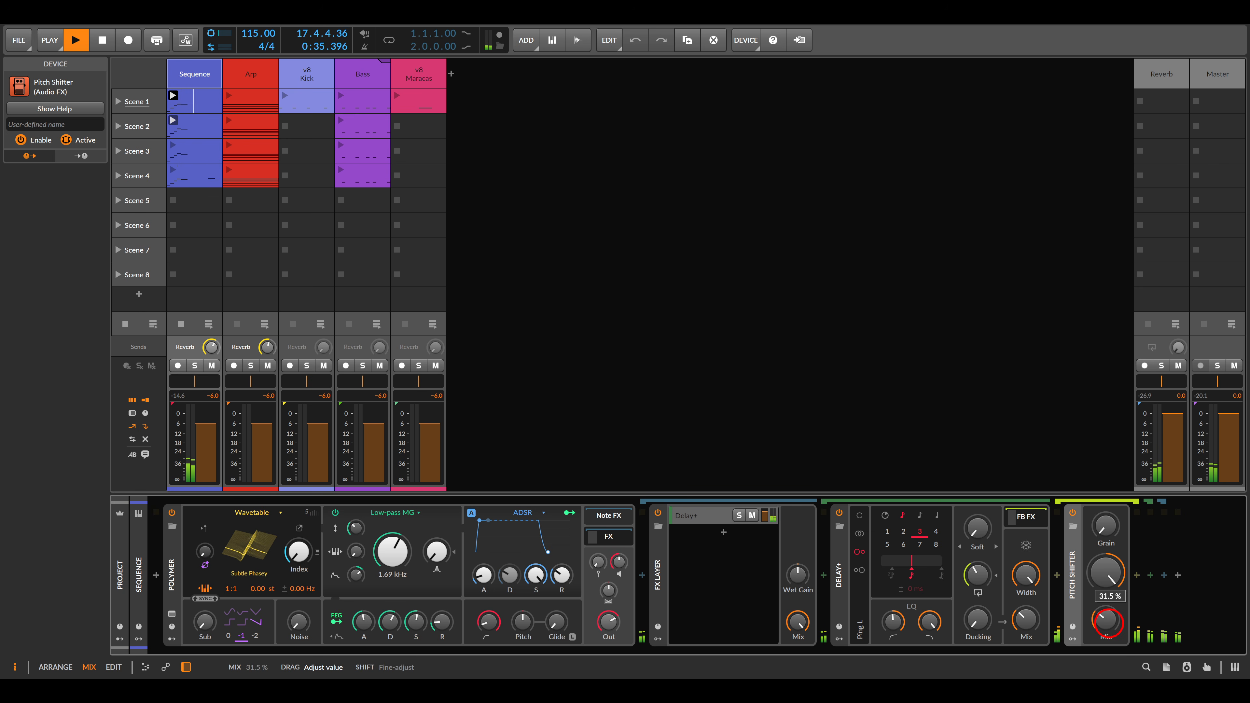
drag(1105, 605, 1106, 624)
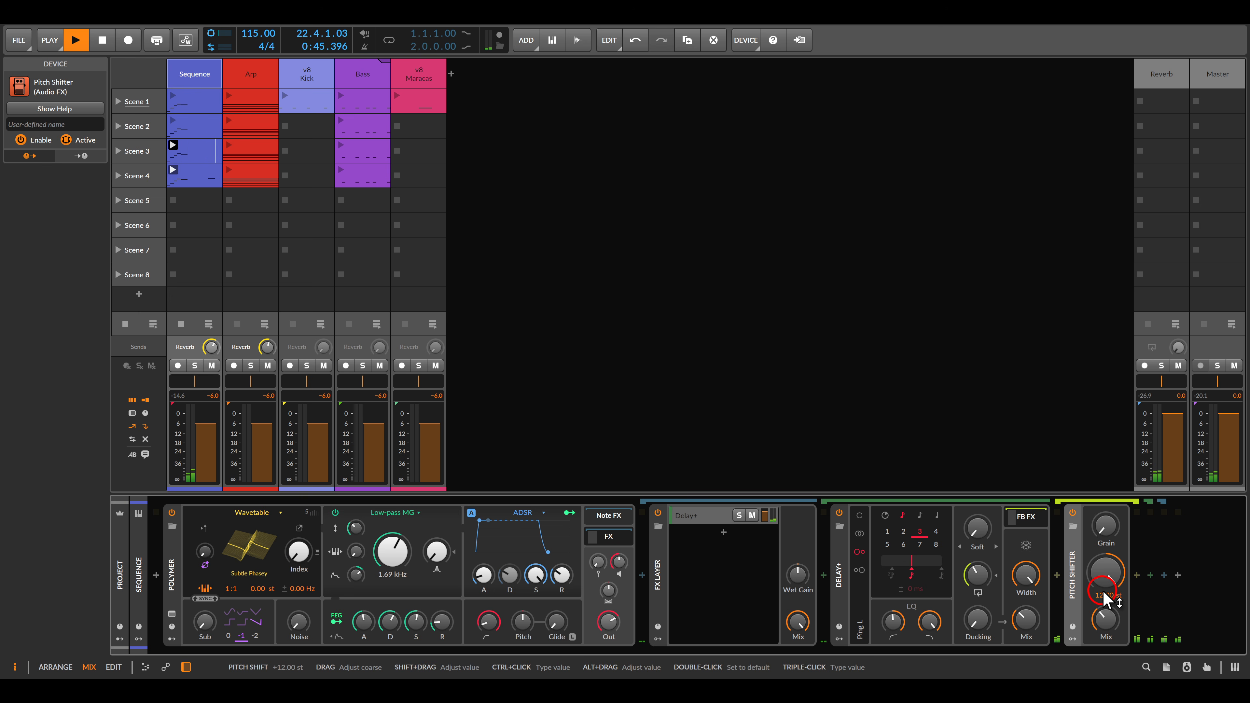
Add a second layer containing Blur to the FX Layer and solo it.
double_click(743, 583)
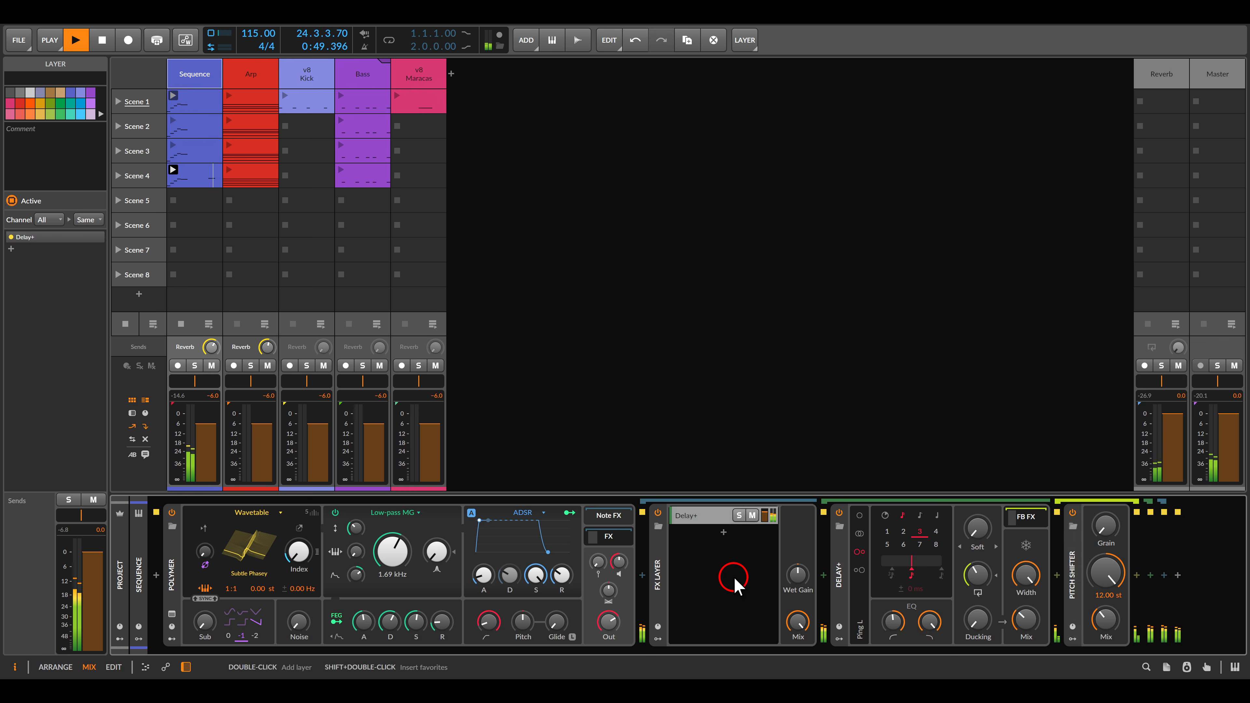
double_click(577, 150)
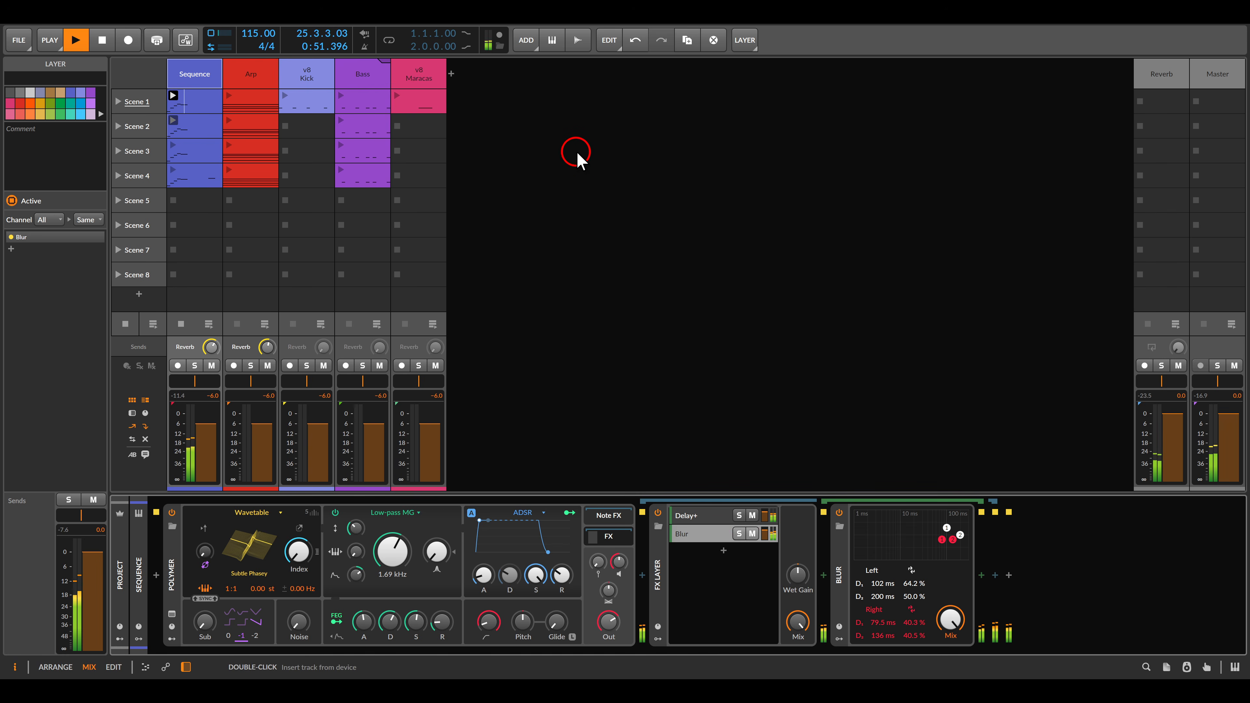
click(740, 534)
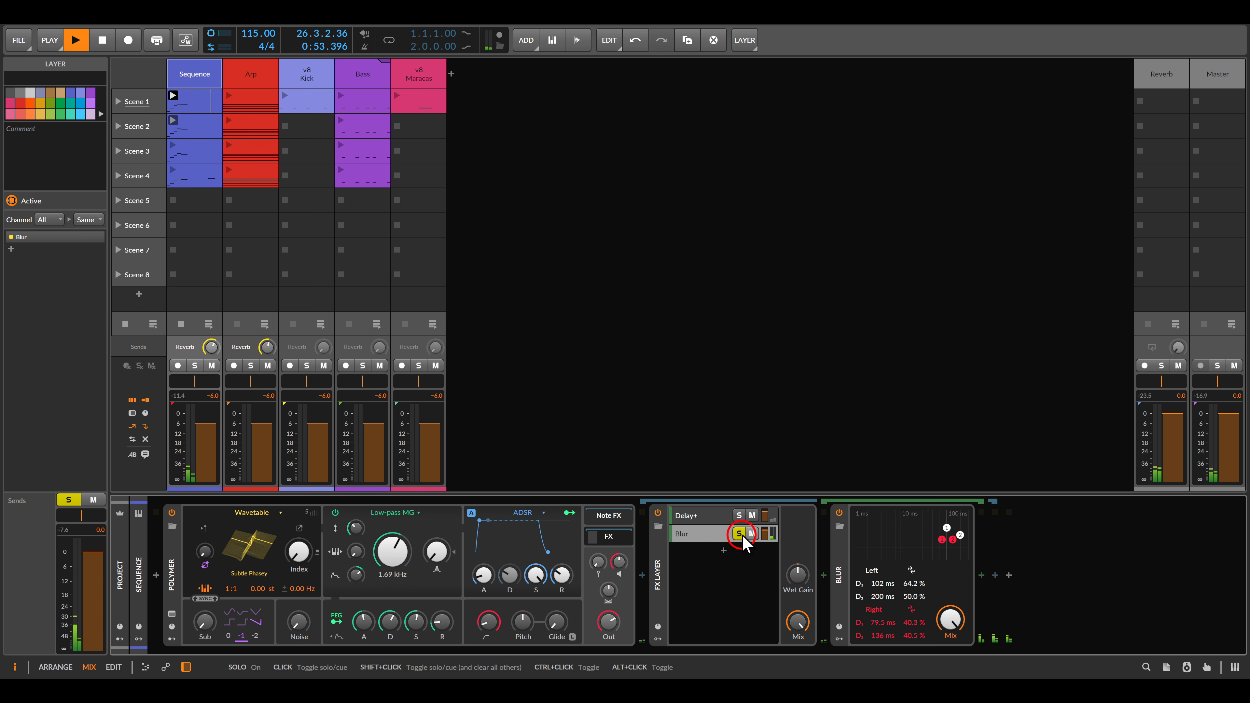
Duplicate Blur and set the copy's delay times to 63.1 and 145 ms left, 58.7 and 103 ms right.
click(840, 548)
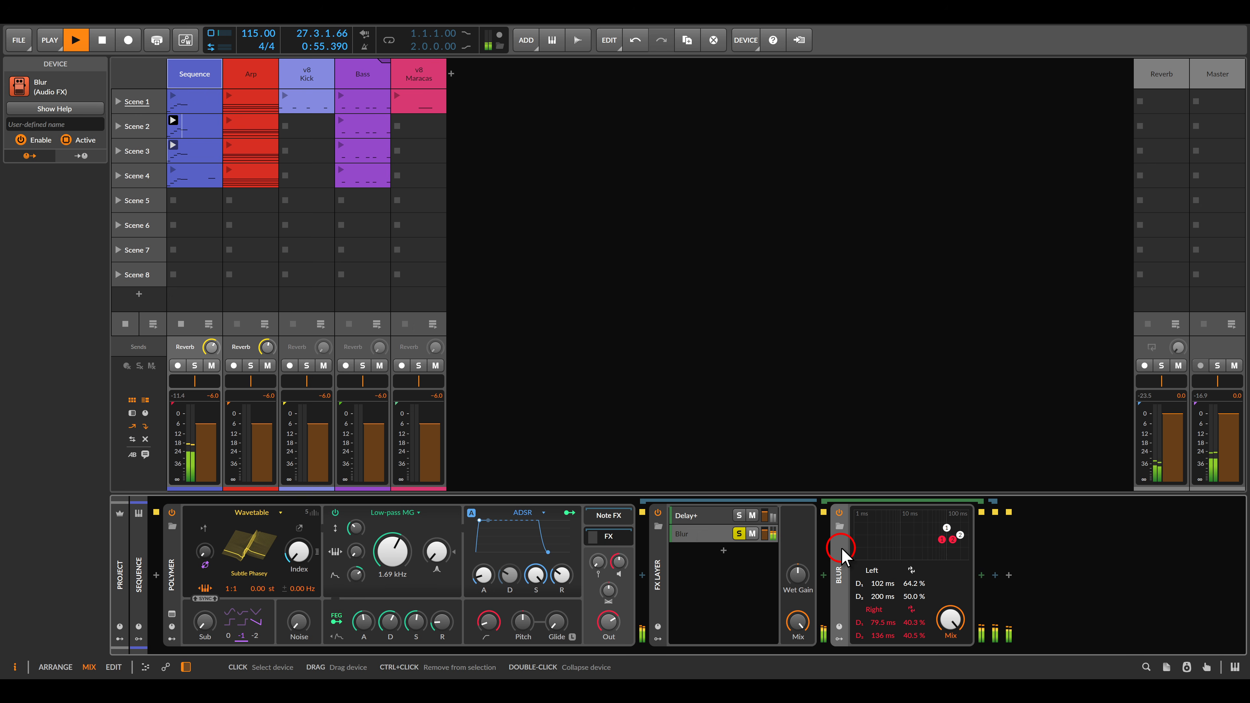
key(ctrl+d)
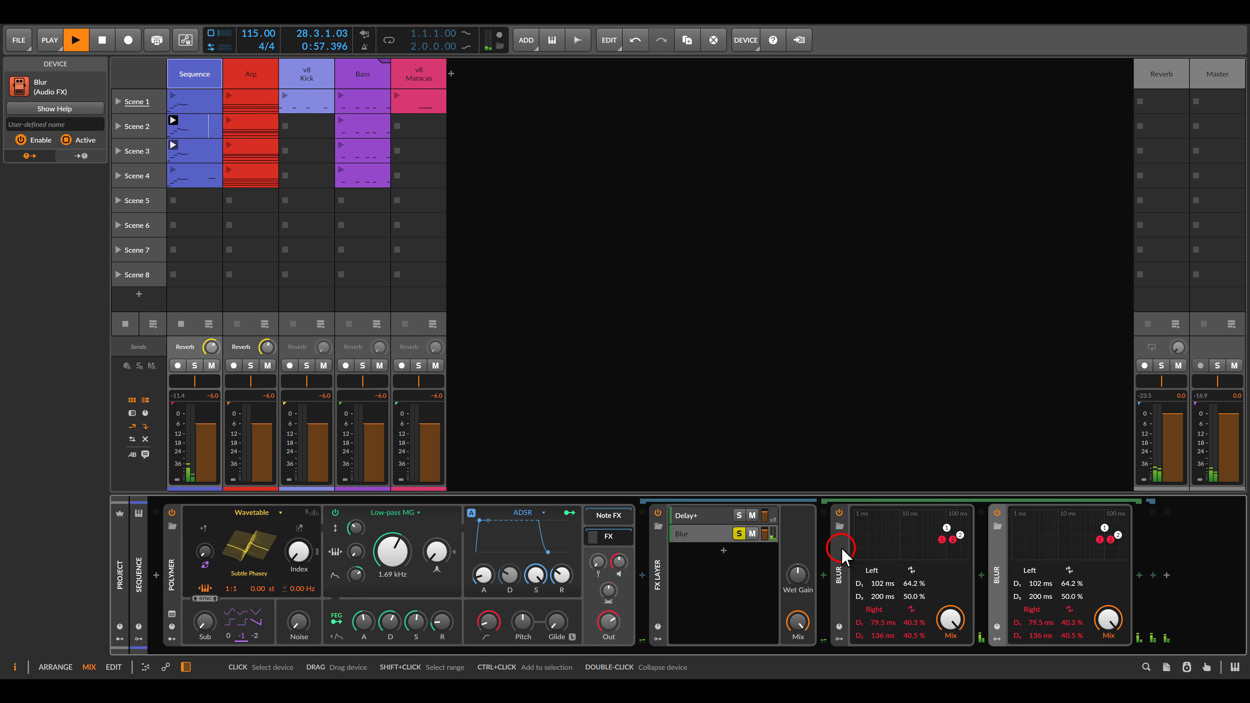
click(1036, 585)
drag(1036, 585, 1035, 636)
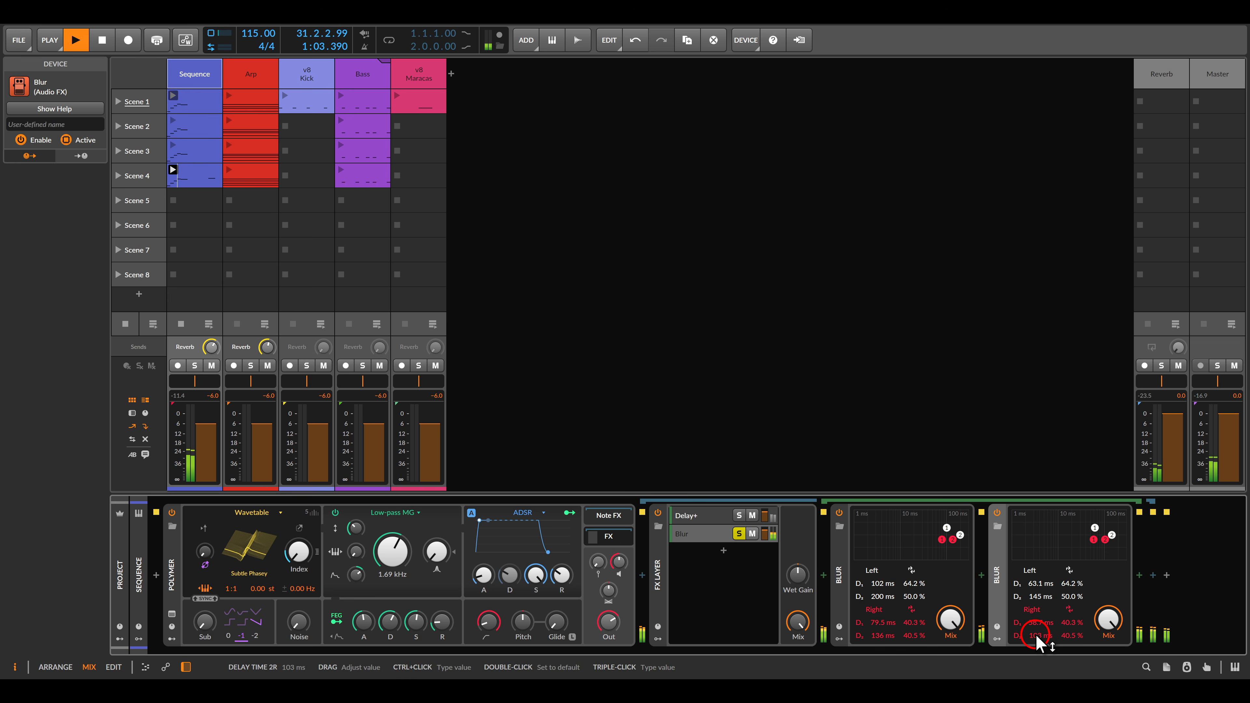
Insert a Filter+ after the second Blur and set its filter to XP in Band-pass 4 mode.
click(1139, 575)
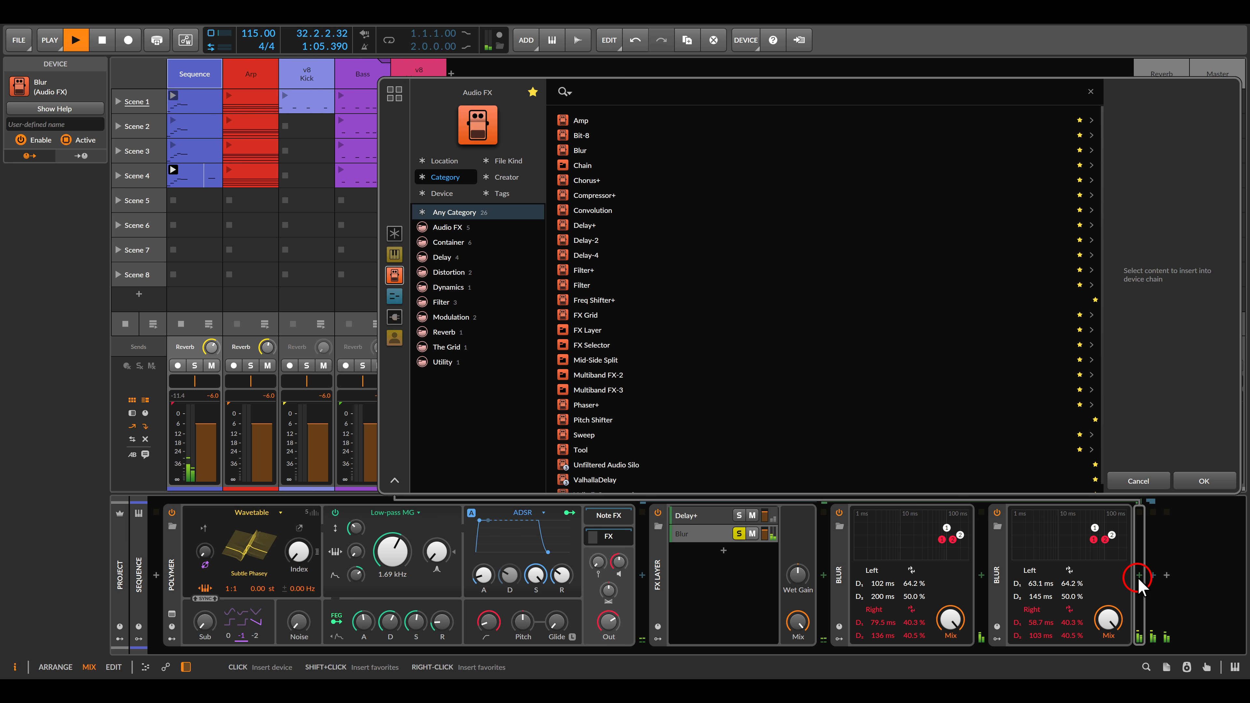
double_click(585, 270)
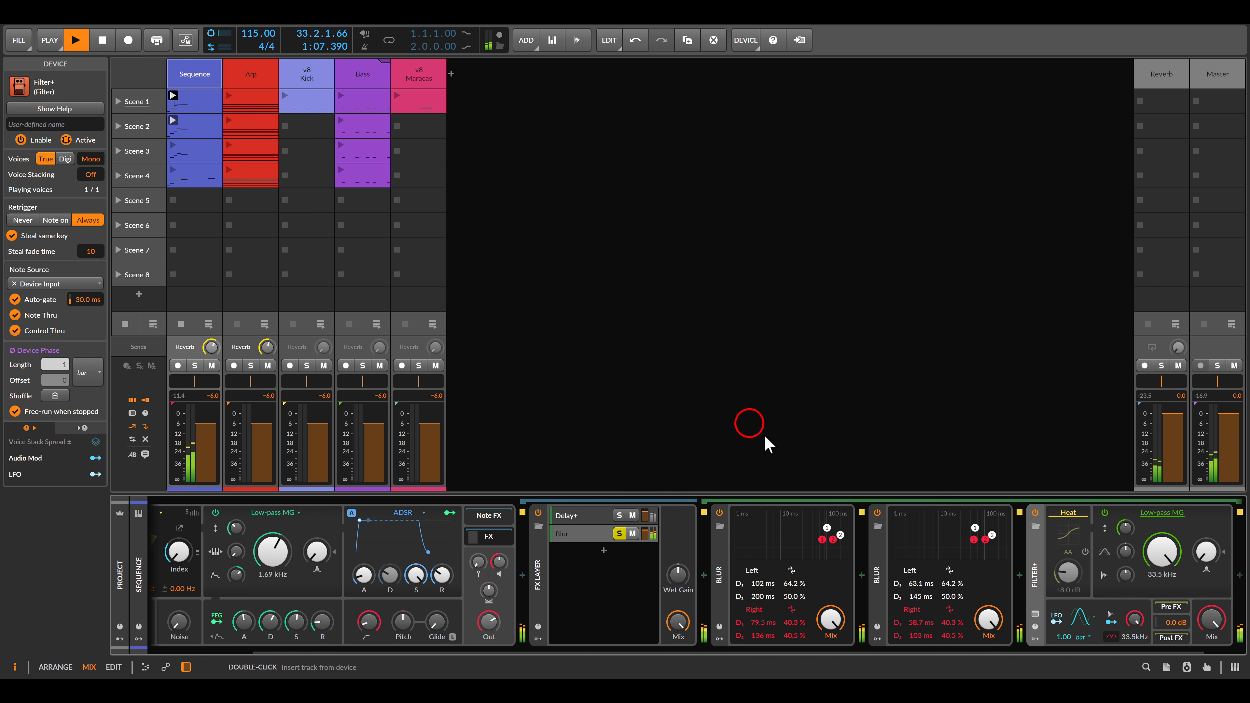
click(1113, 513)
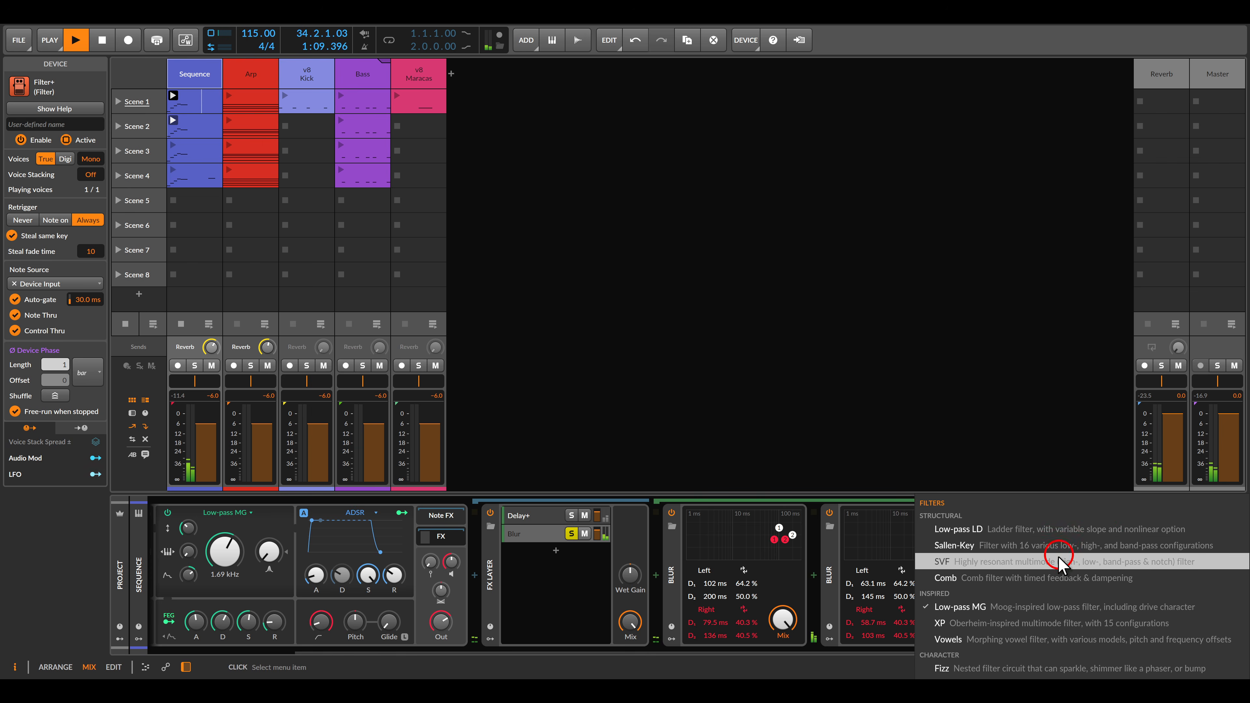
click(977, 622)
click(1127, 590)
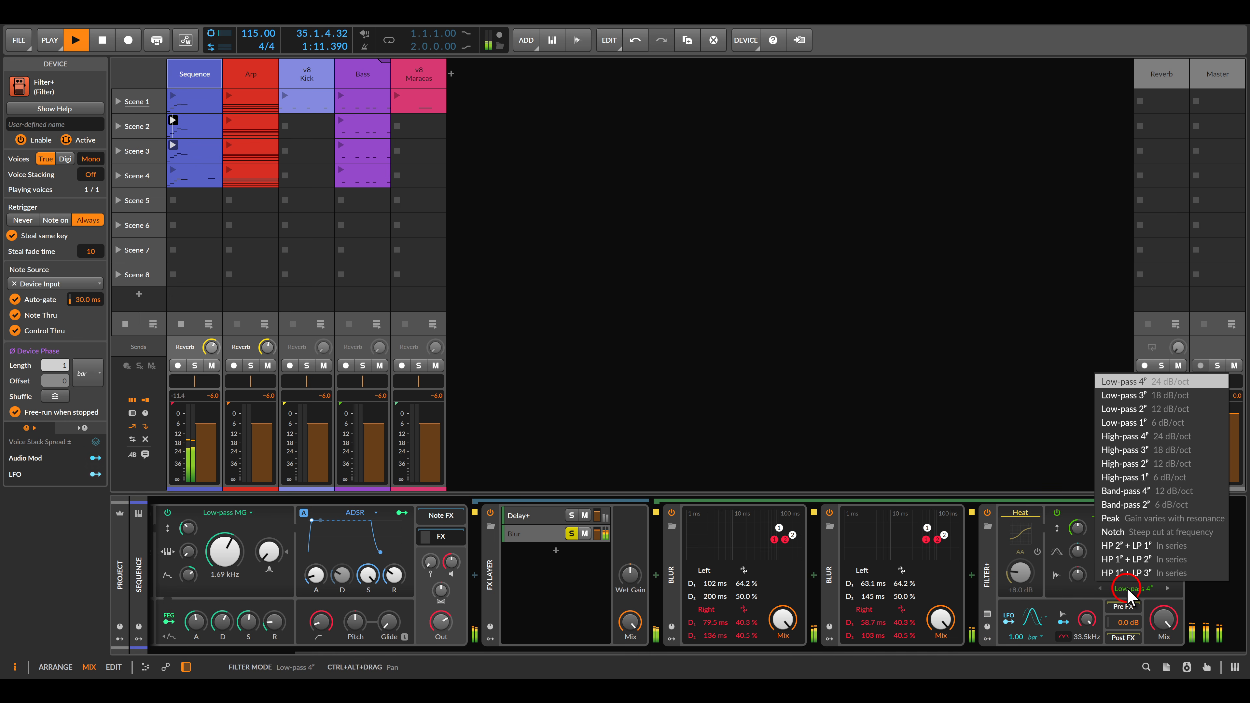
click(1127, 491)
Lower the Filter+ cutoff to 1.38 kHz.
click(1110, 549)
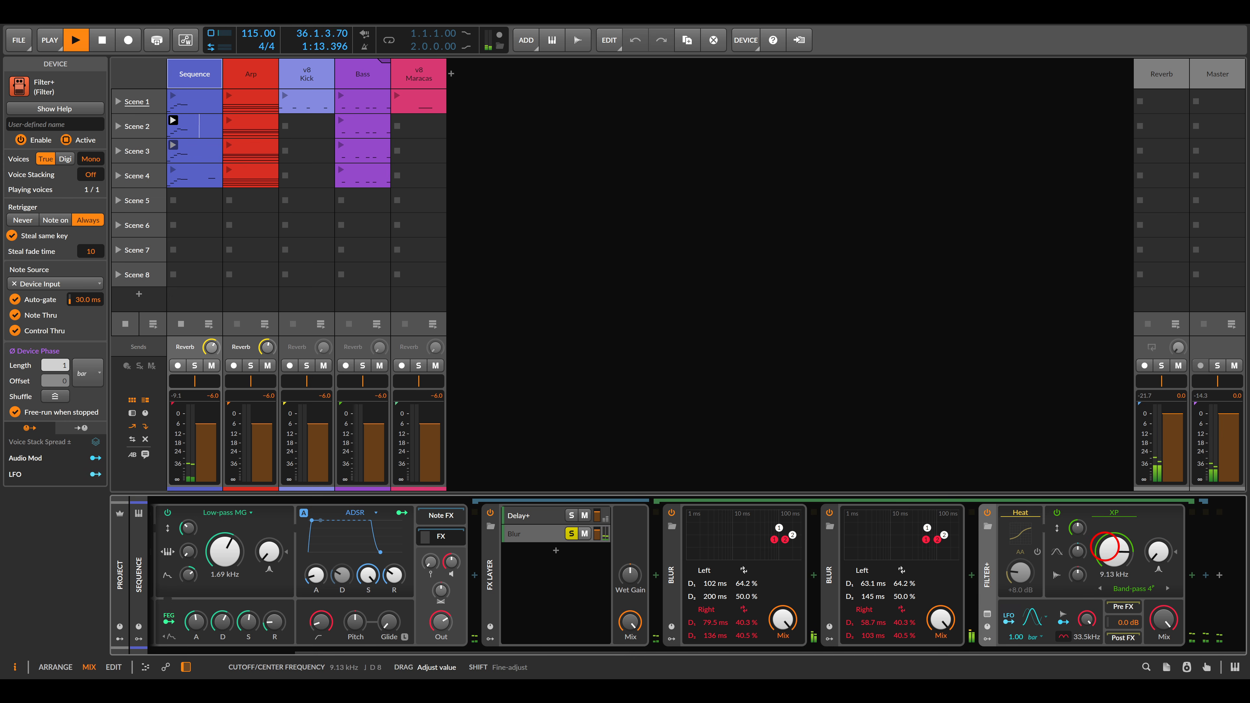
drag(1105, 547, 1158, 551)
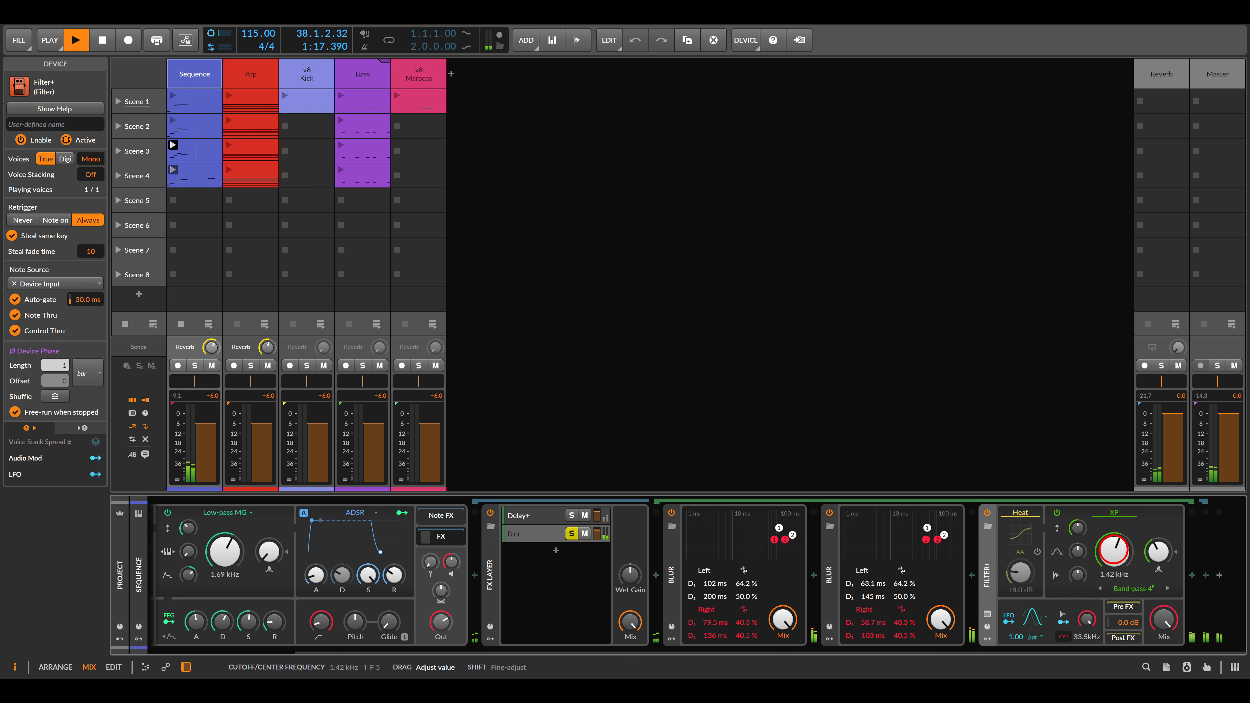
drag(1077, 551, 1077, 545)
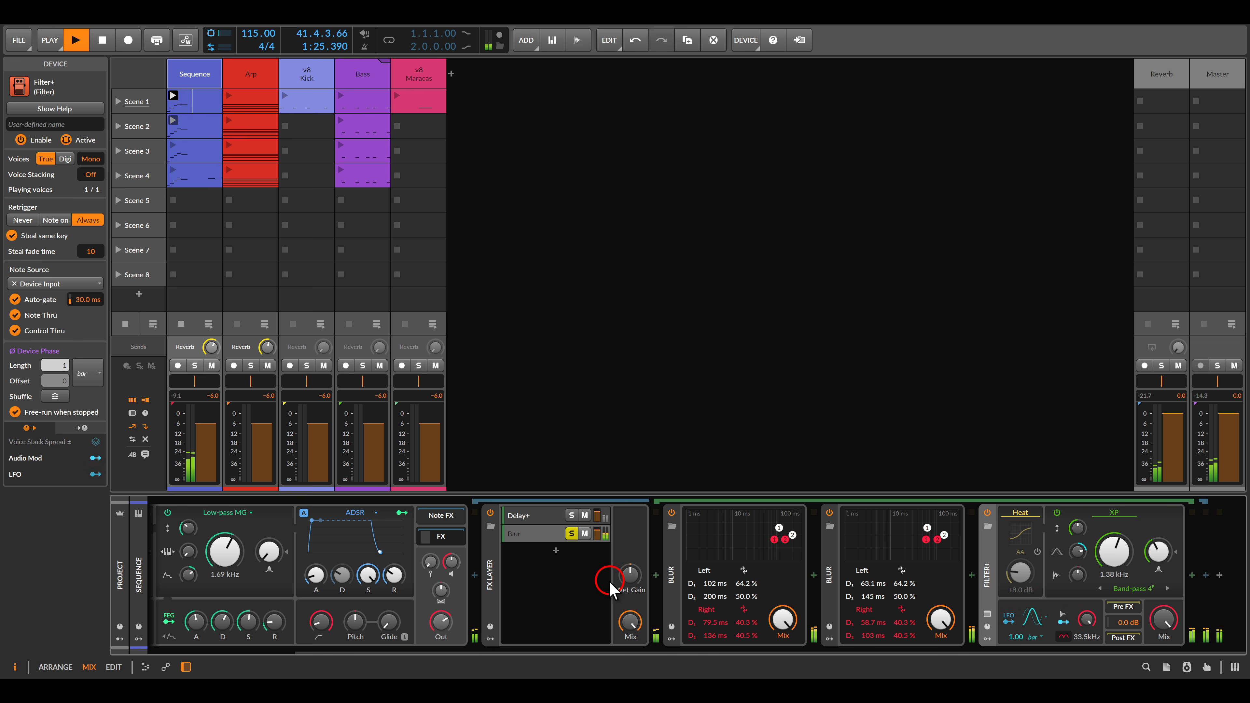
Add a third, soloed layer containing Bit-8 followed by Phaser+, and turn off the Blur layer's solo.
double_click(580, 584)
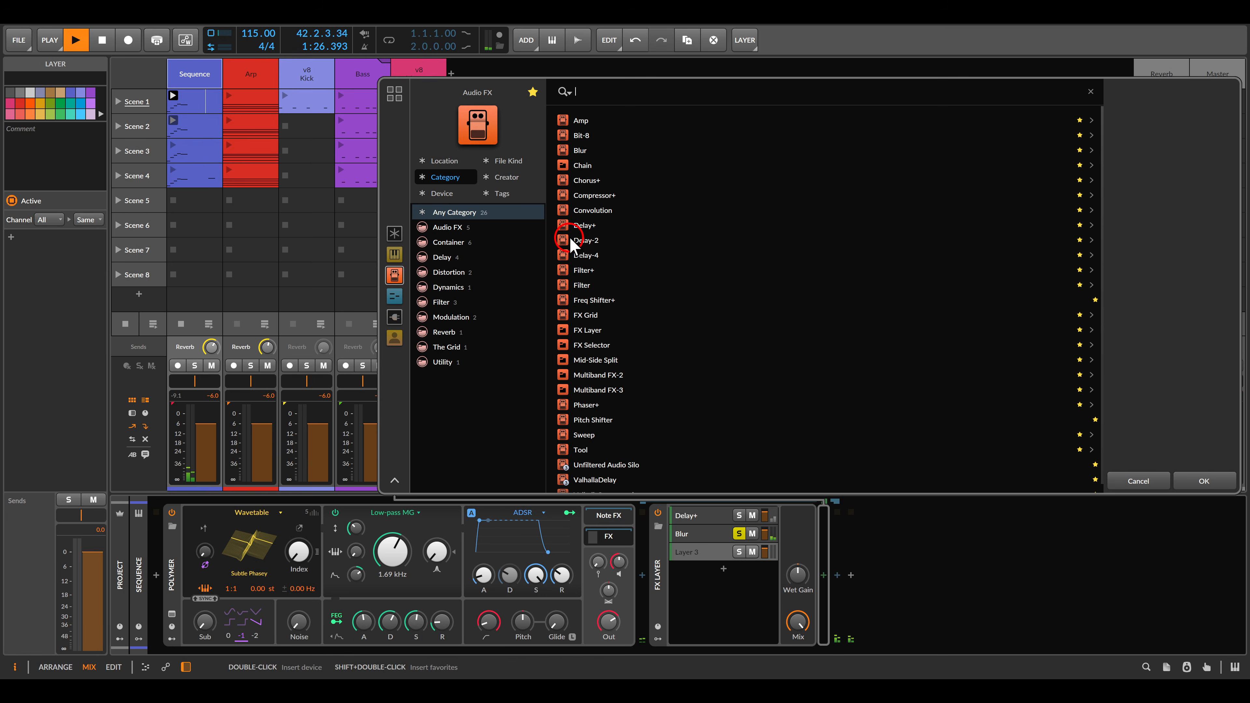
double_click(572, 135)
click(740, 551)
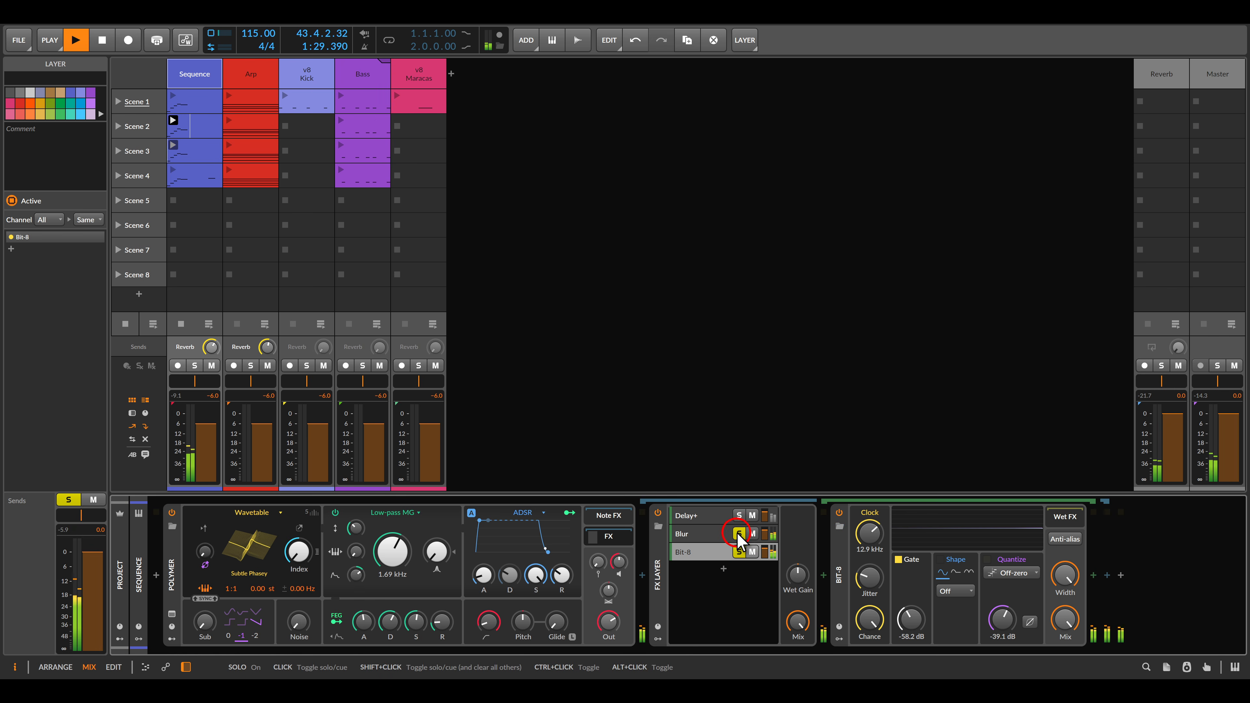
click(1093, 575)
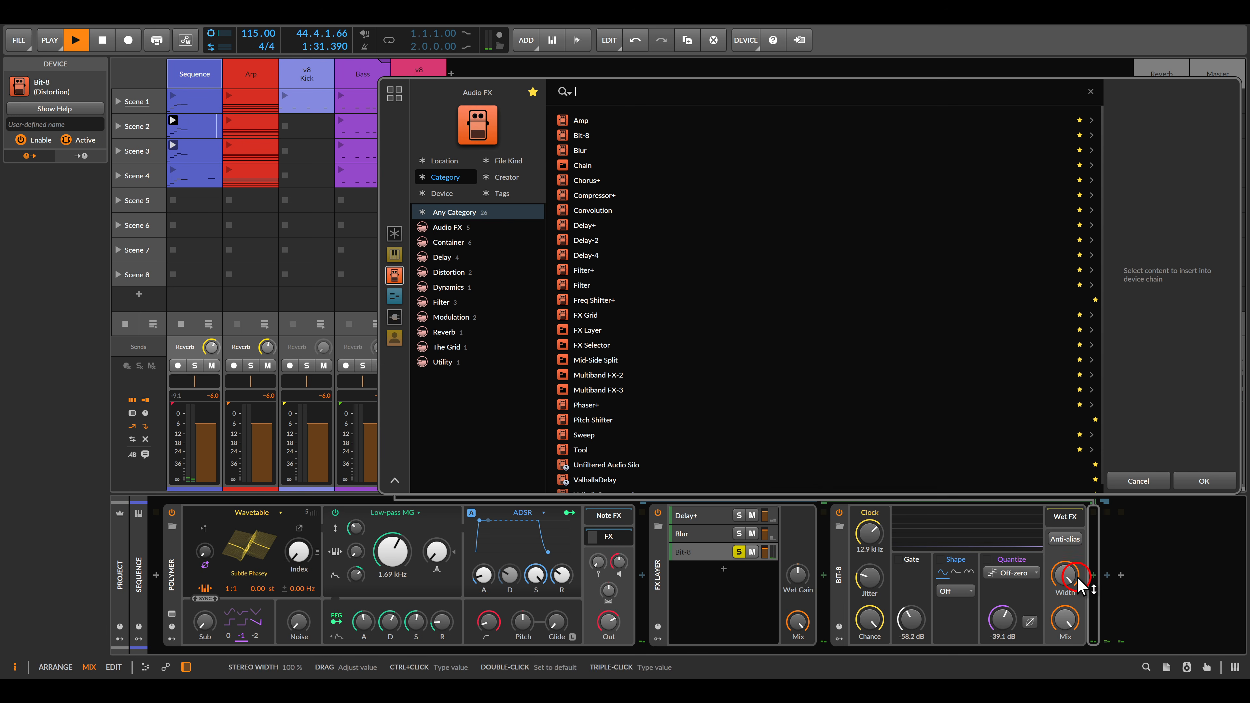
double_click(590, 404)
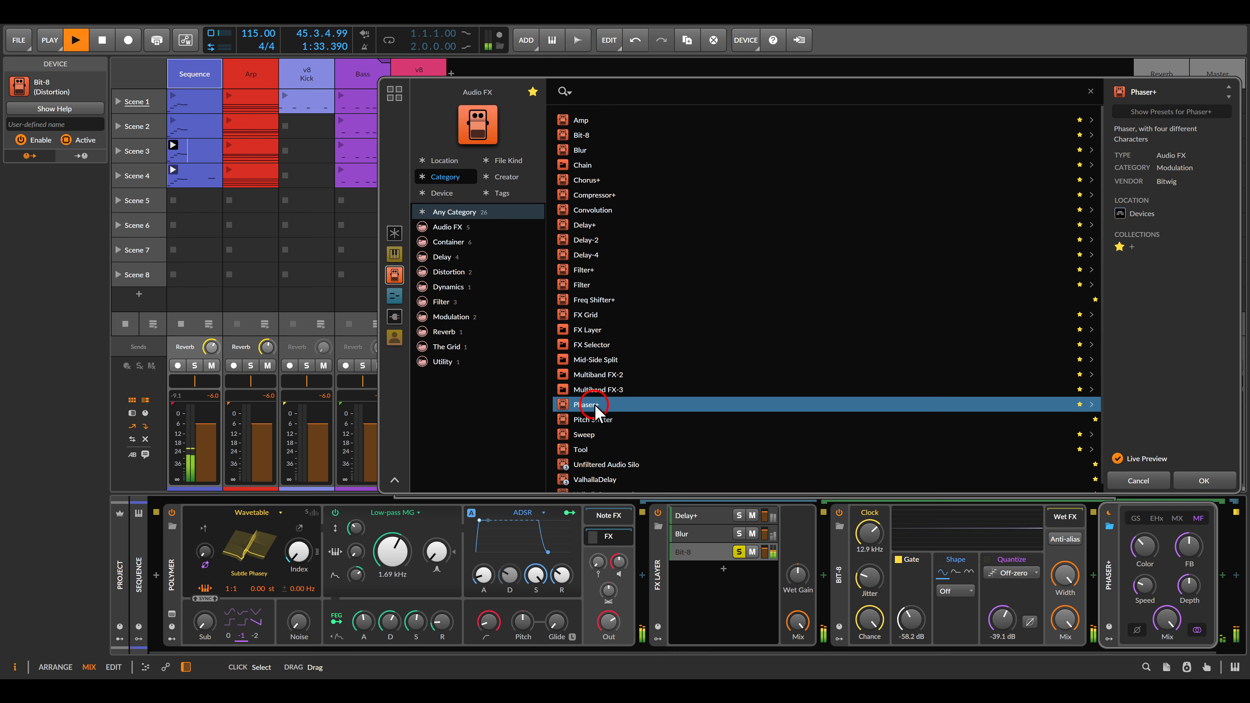
Set Bit-8's quantization level to -16.3 dB, clock to 49.8 kHz, and shape to Fold at +8.7 dB.
drag(1002, 620, 1002, 593)
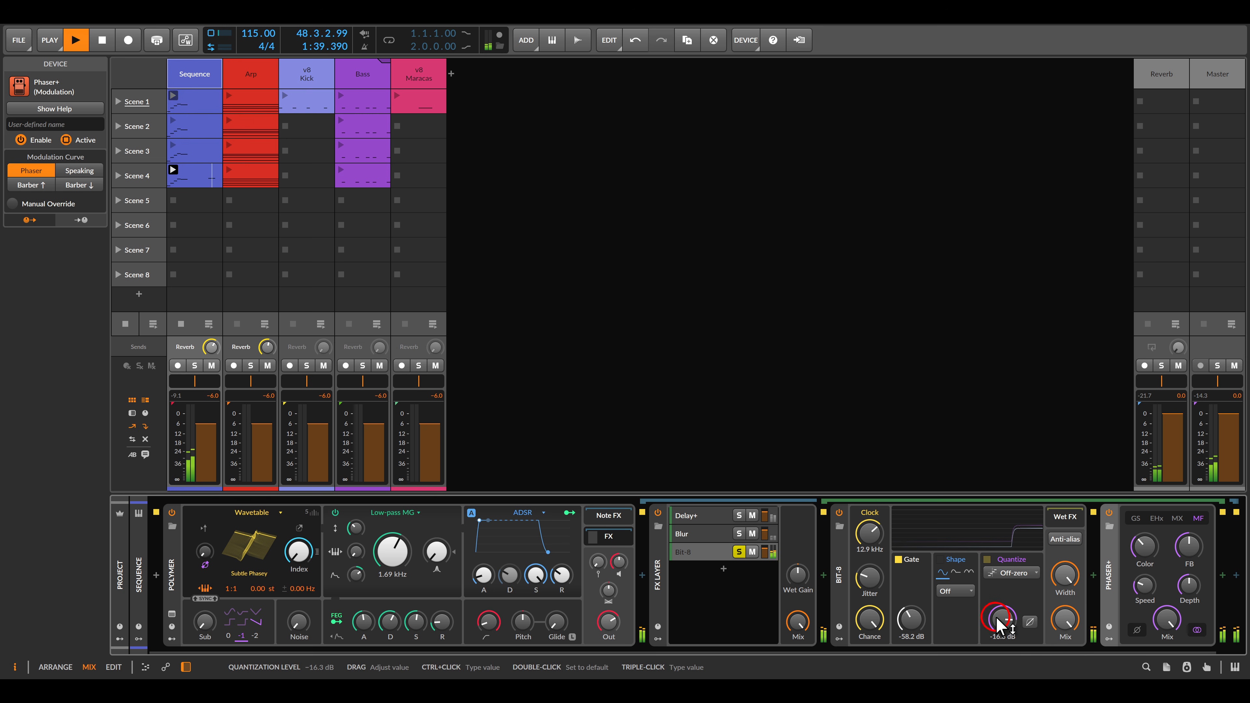
mouse_move(869, 533)
mouse_down()
mouse_move(869, 514)
mouse_move(869, 533)
mouse_up()
click(945, 592)
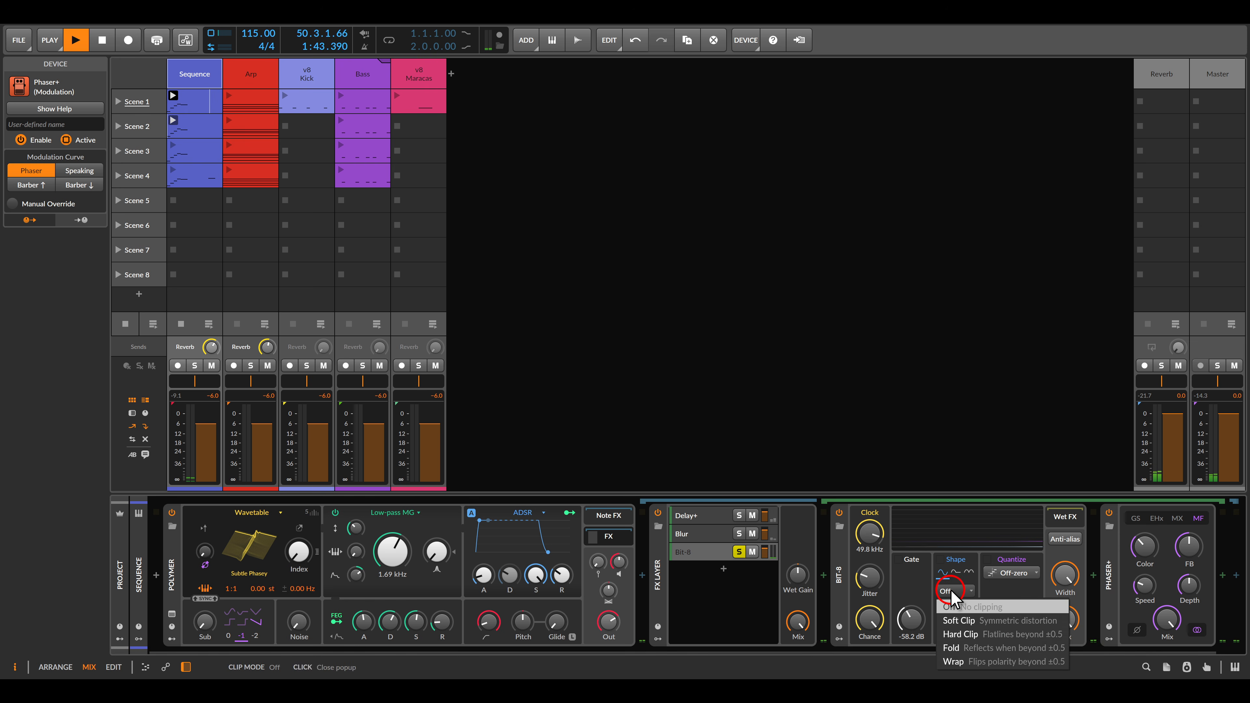
click(956, 646)
drag(961, 624, 961, 618)
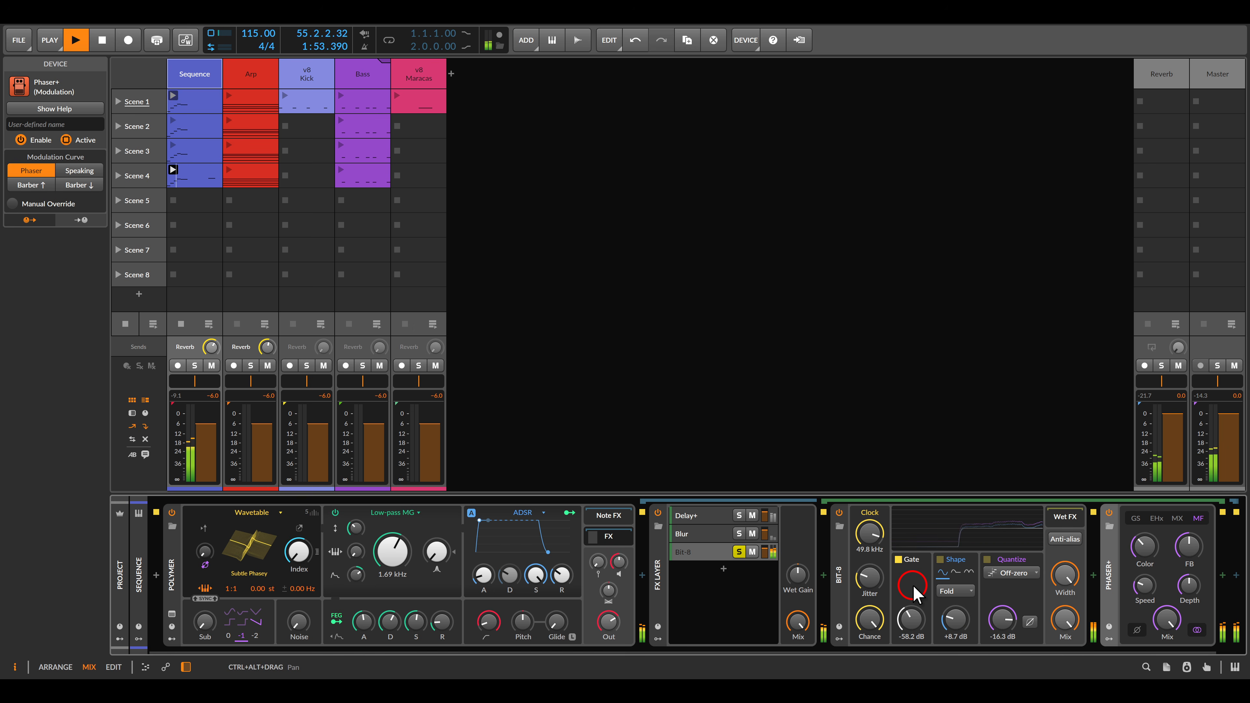
Turn the volumes of all three effect layers fully down and unsolo the Bit-8 layer.
drag(764, 516, 761, 558)
click(739, 551)
click(695, 559)
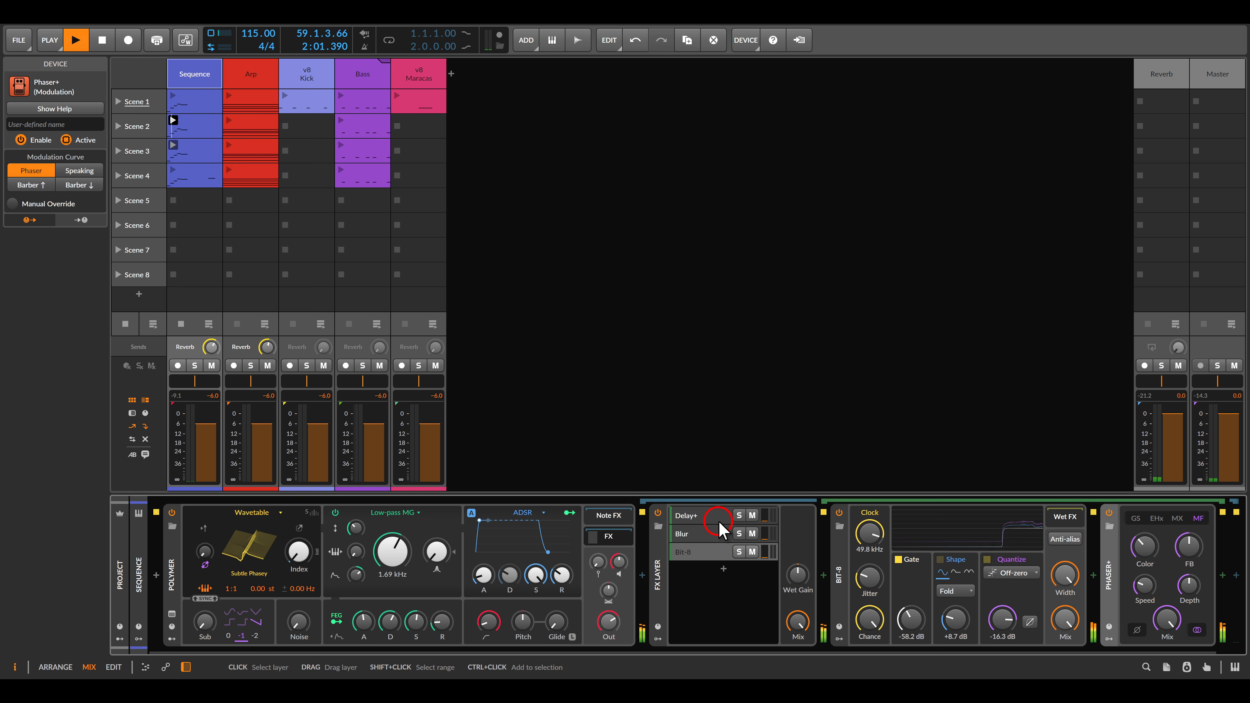
Bring the Delay+, Blur and Bit-8 layer volumes back up, with Bit-8 at -13.9 dB, and adjust the wet gain.
click(709, 518)
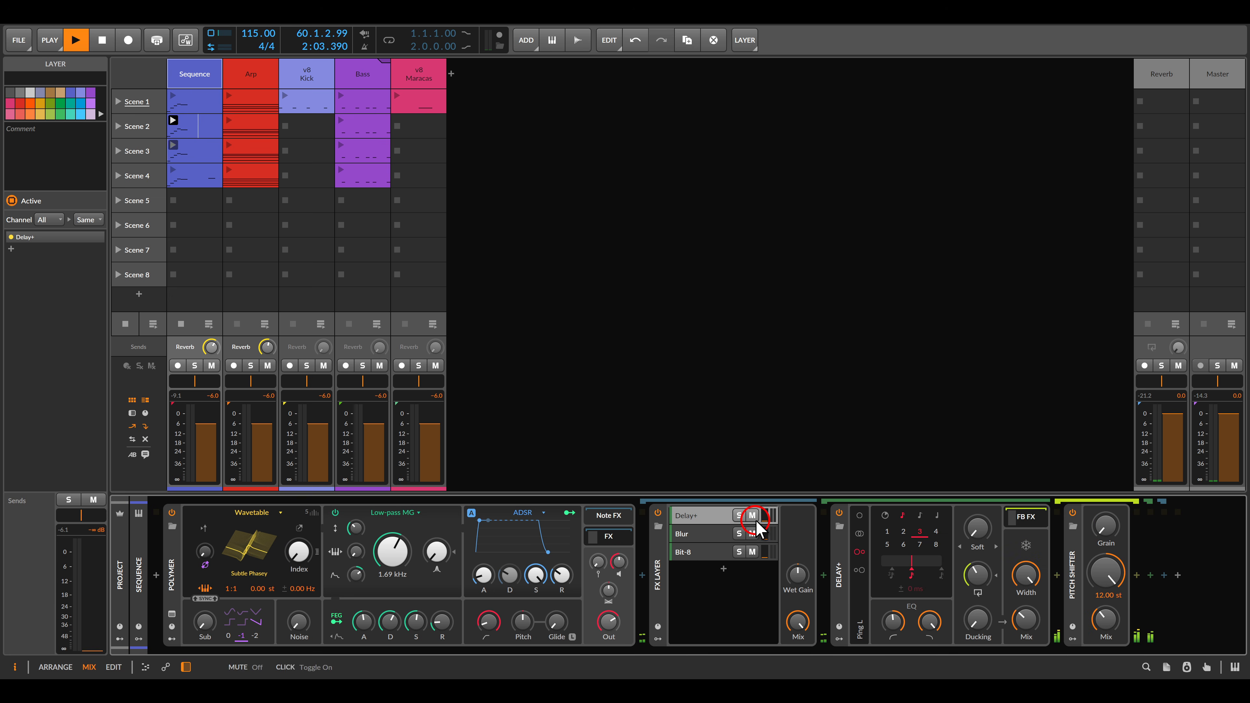
drag(765, 513, 765, 552)
click(767, 550)
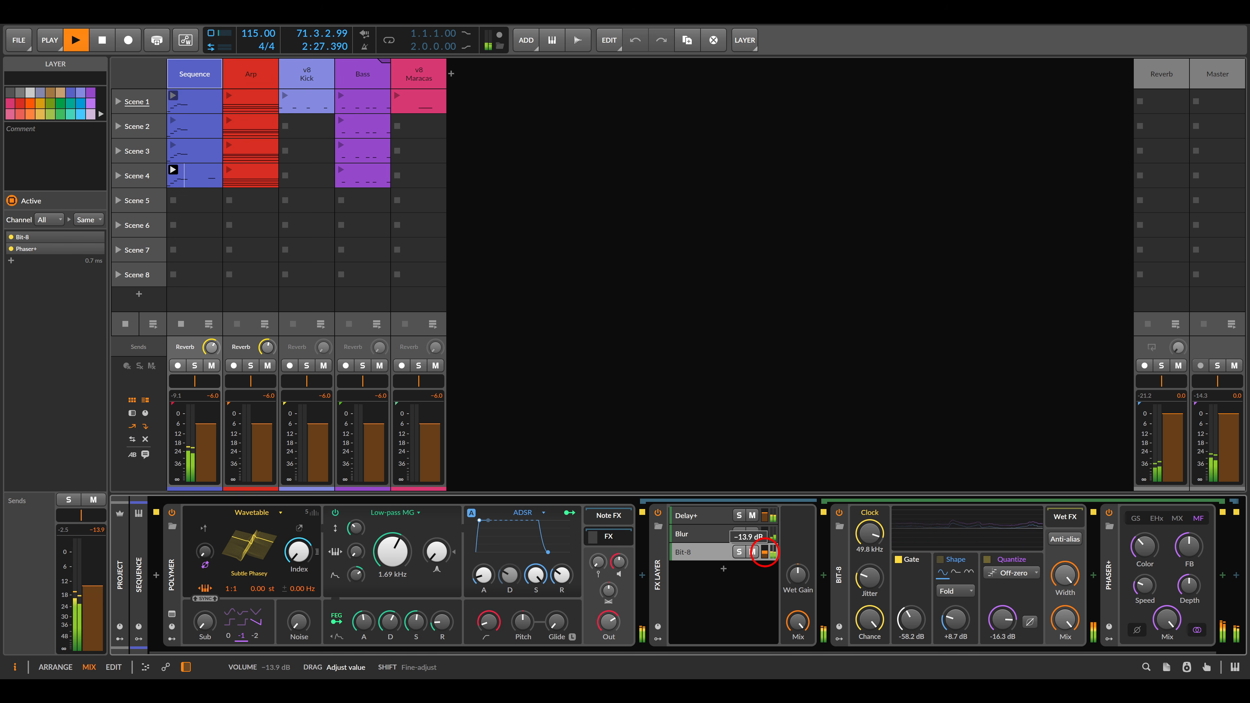
drag(765, 551, 765, 552)
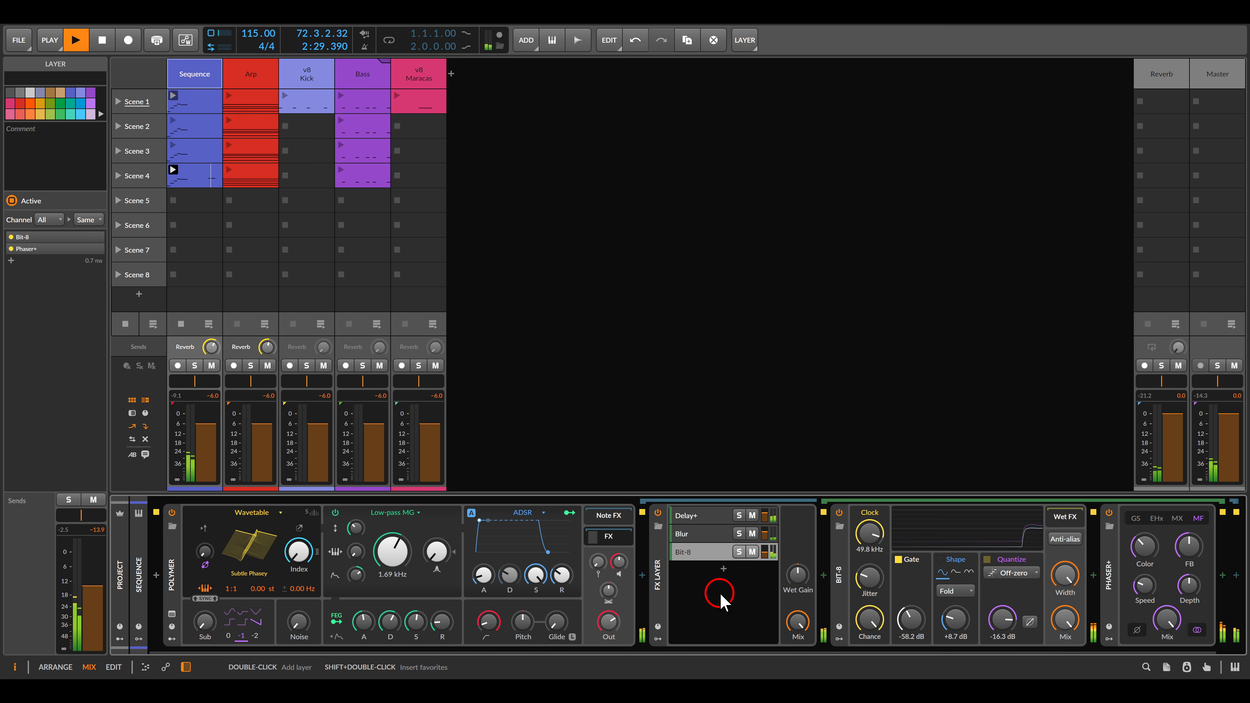
drag(790, 576, 791, 581)
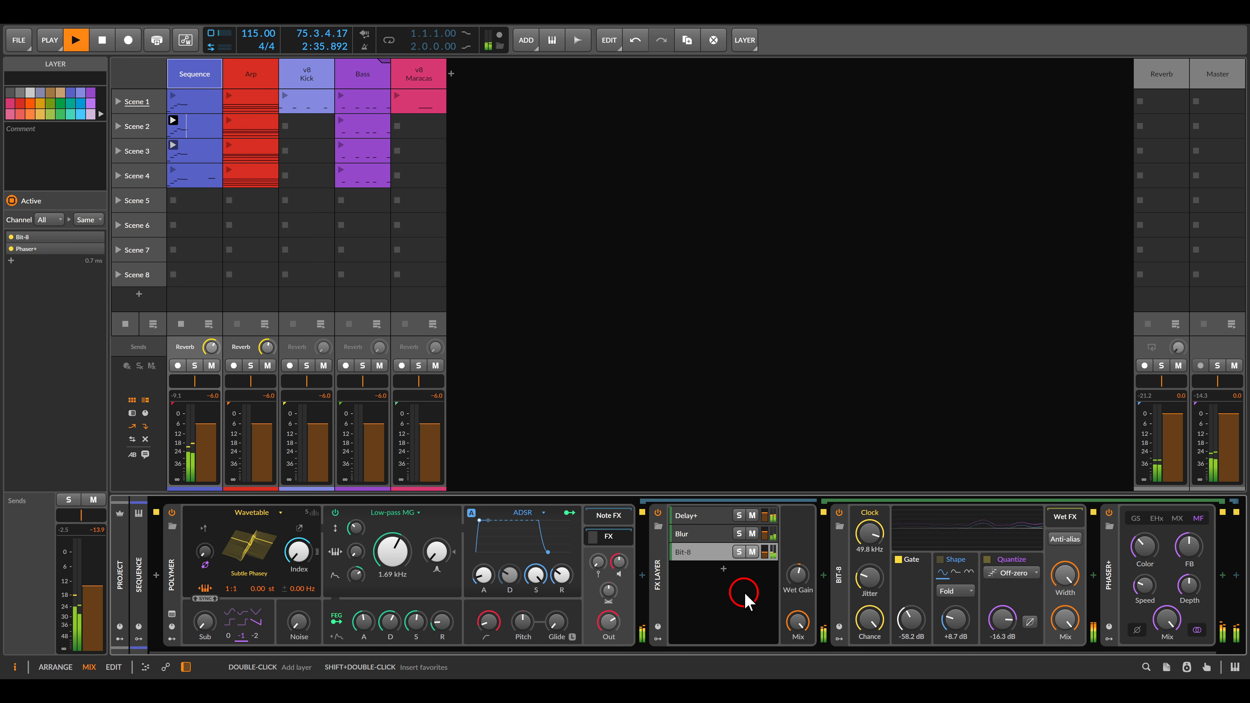
Bypass the FX Layer and re-enable it to compare the dry and processed sound.
click(657, 513)
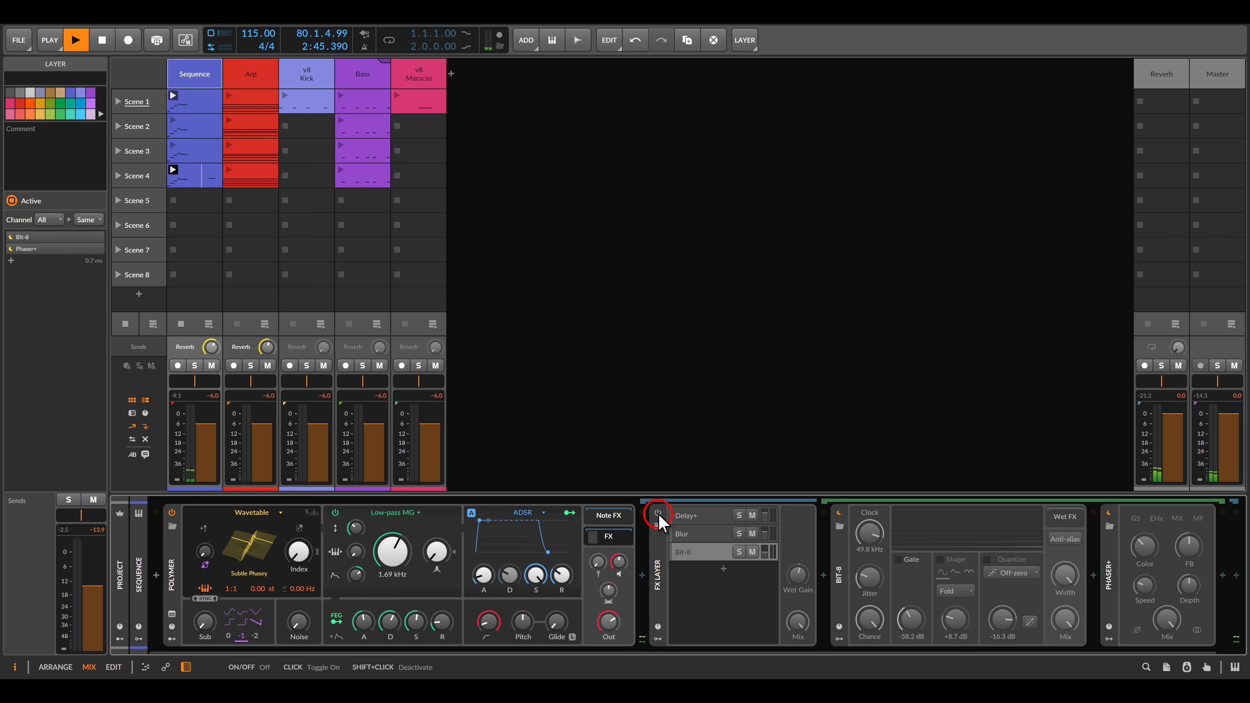
click(658, 513)
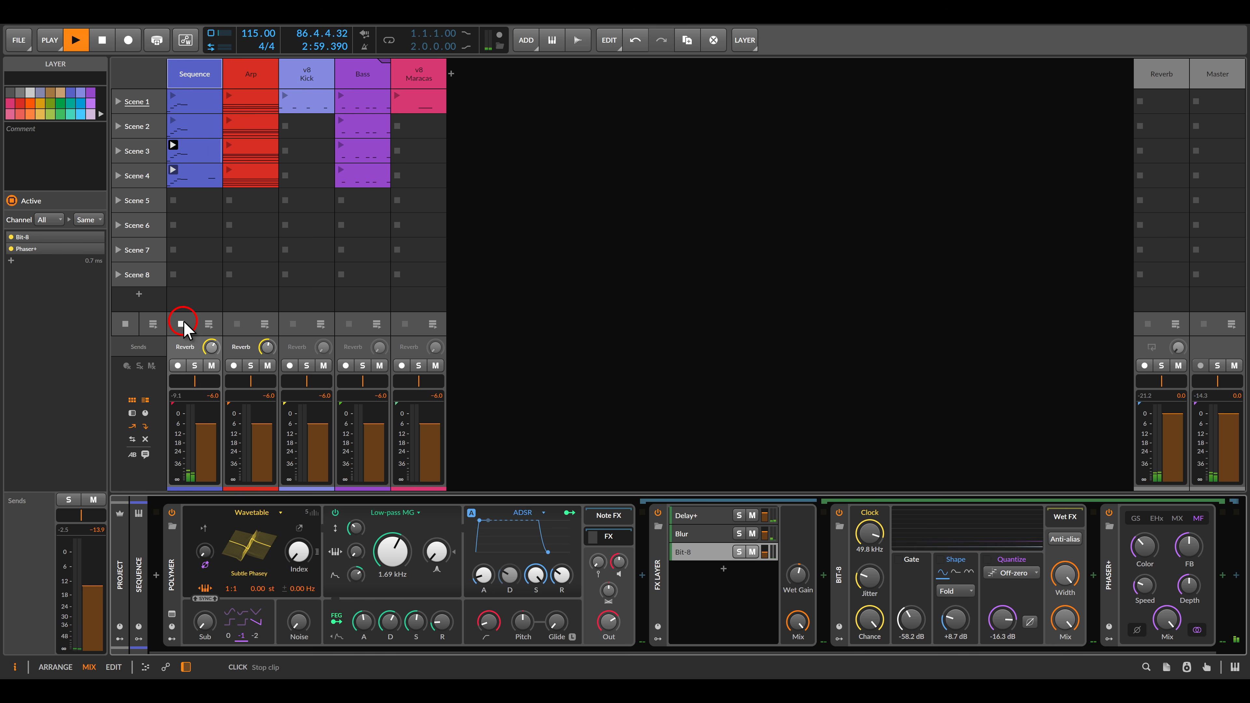
Stop the Sequence clip and the transport, and play the Arp track's Scene 1 clip with its FX Layer shown.
click(181, 323)
click(102, 40)
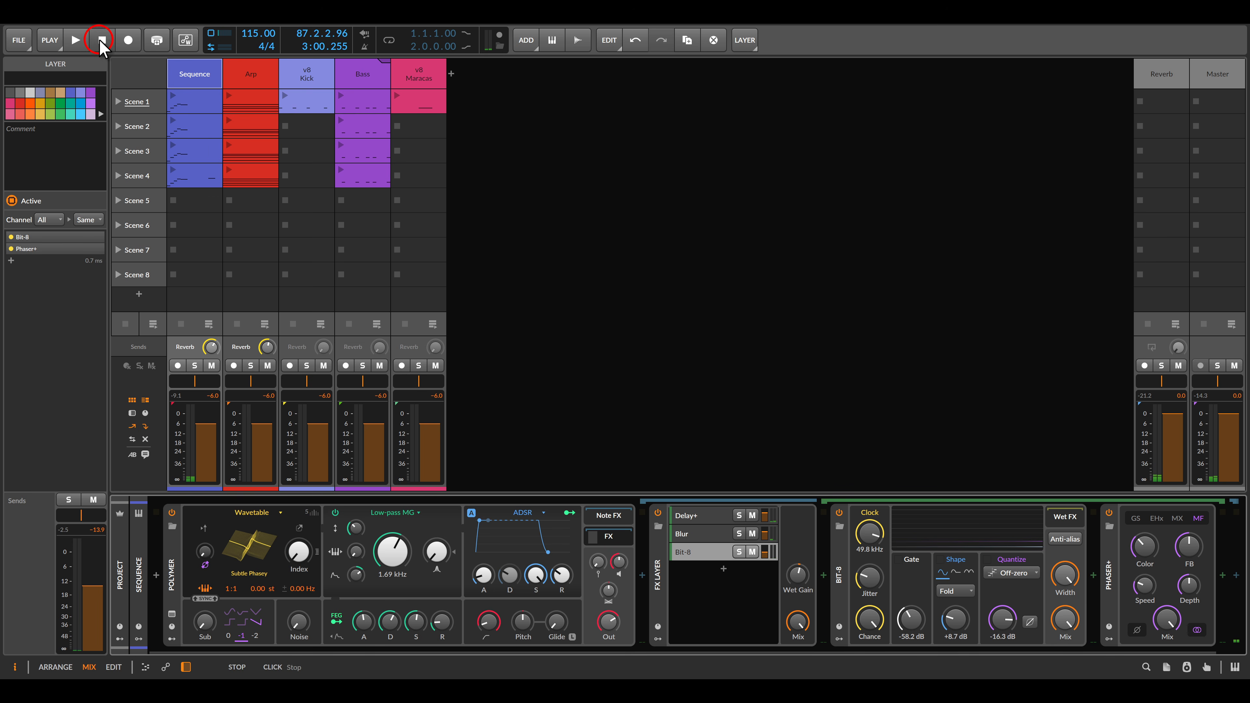
click(253, 79)
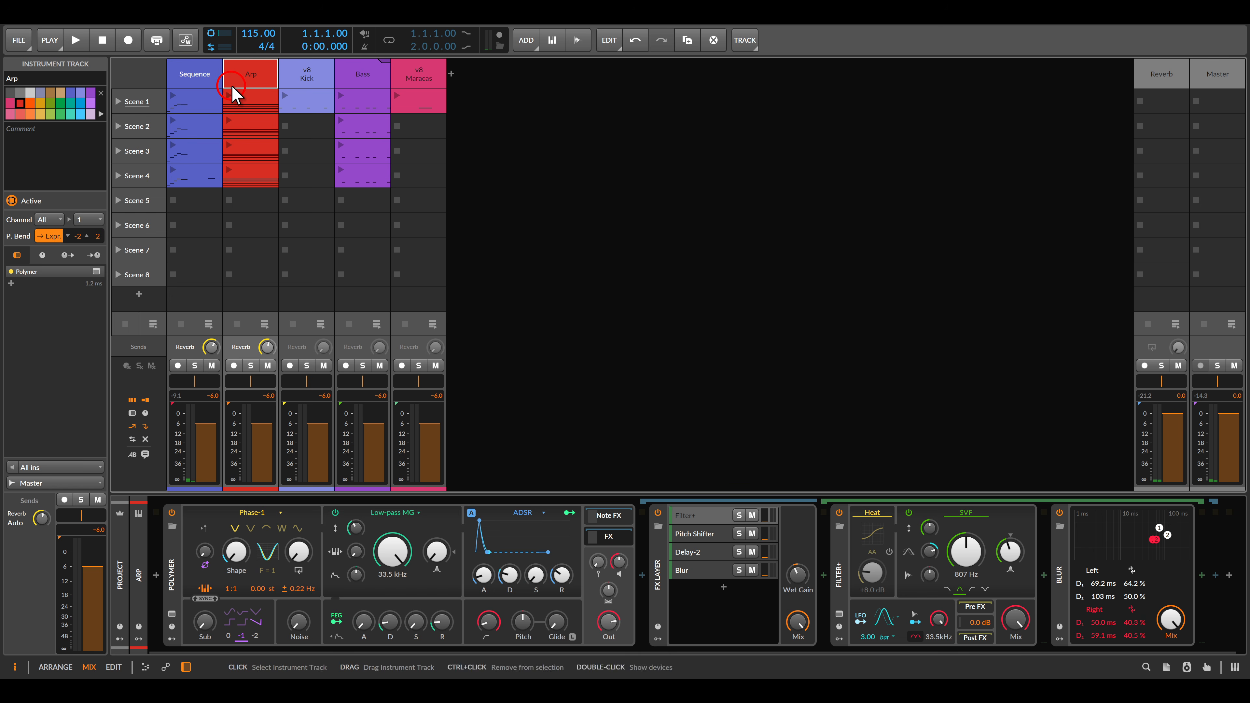
click(230, 95)
click(644, 506)
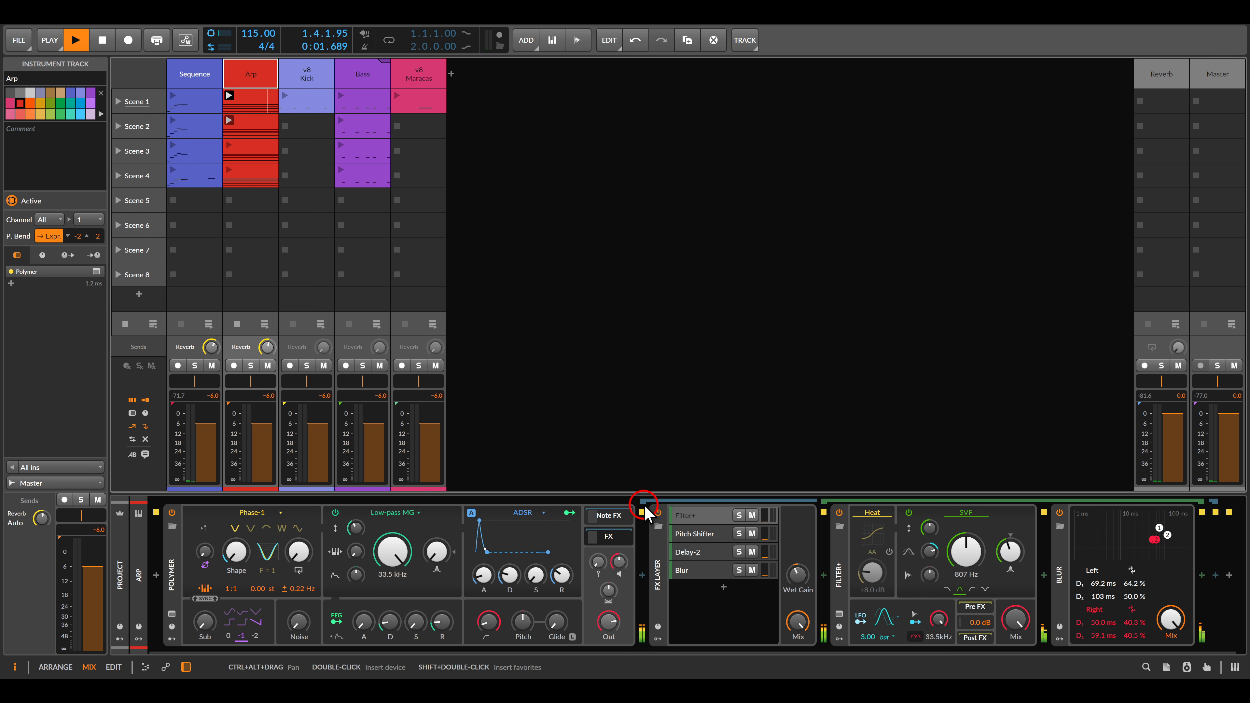
click(657, 562)
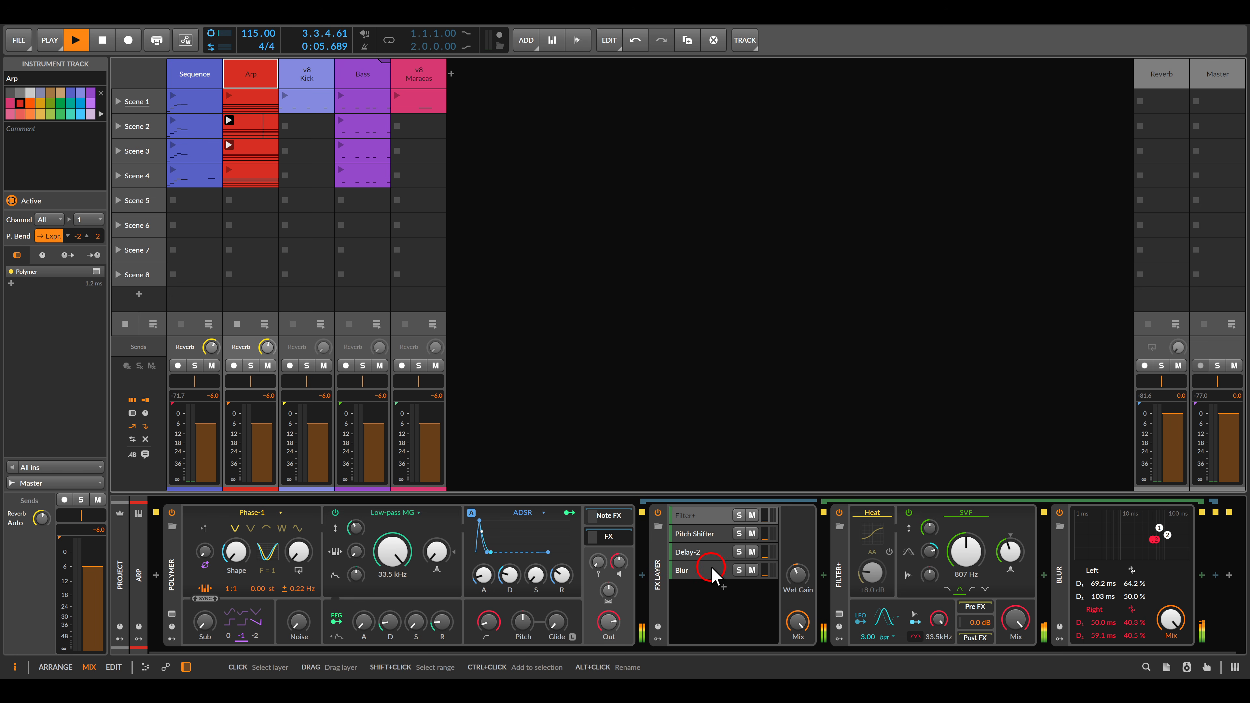
Raise the Filter+ layer's volume to about -6.6 dB in the Arp track's FX Layer.
click(731, 514)
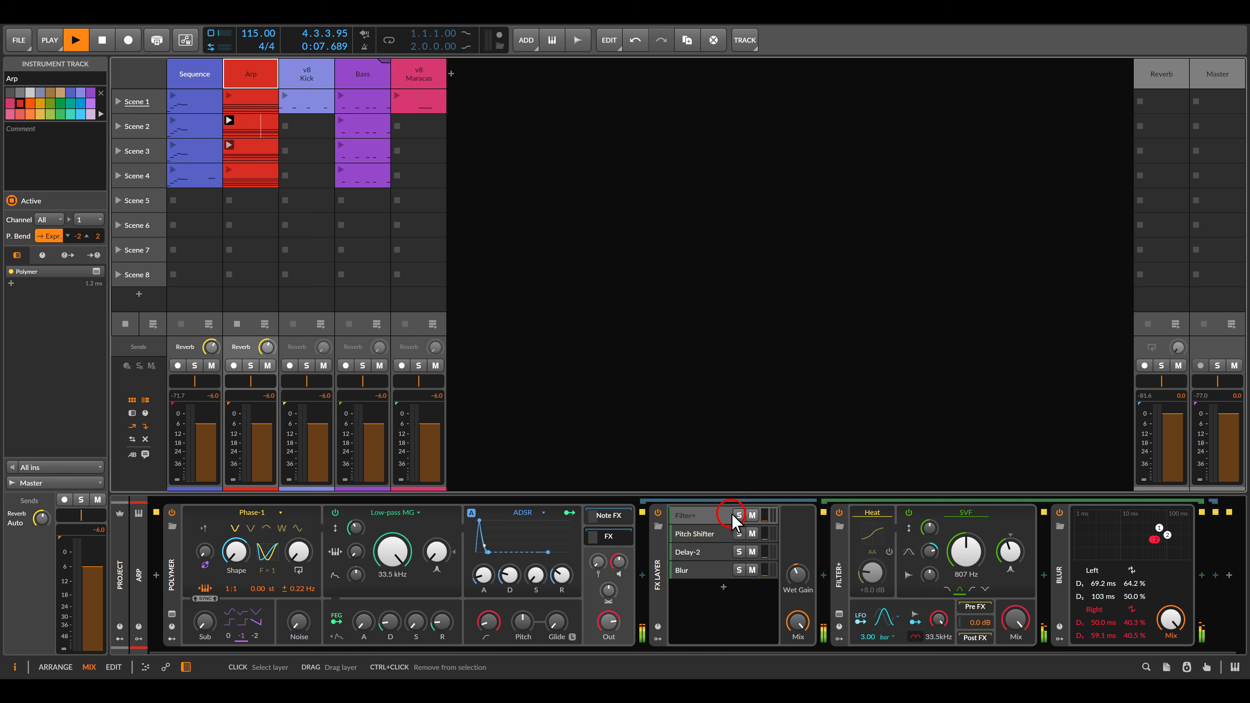
click(764, 517)
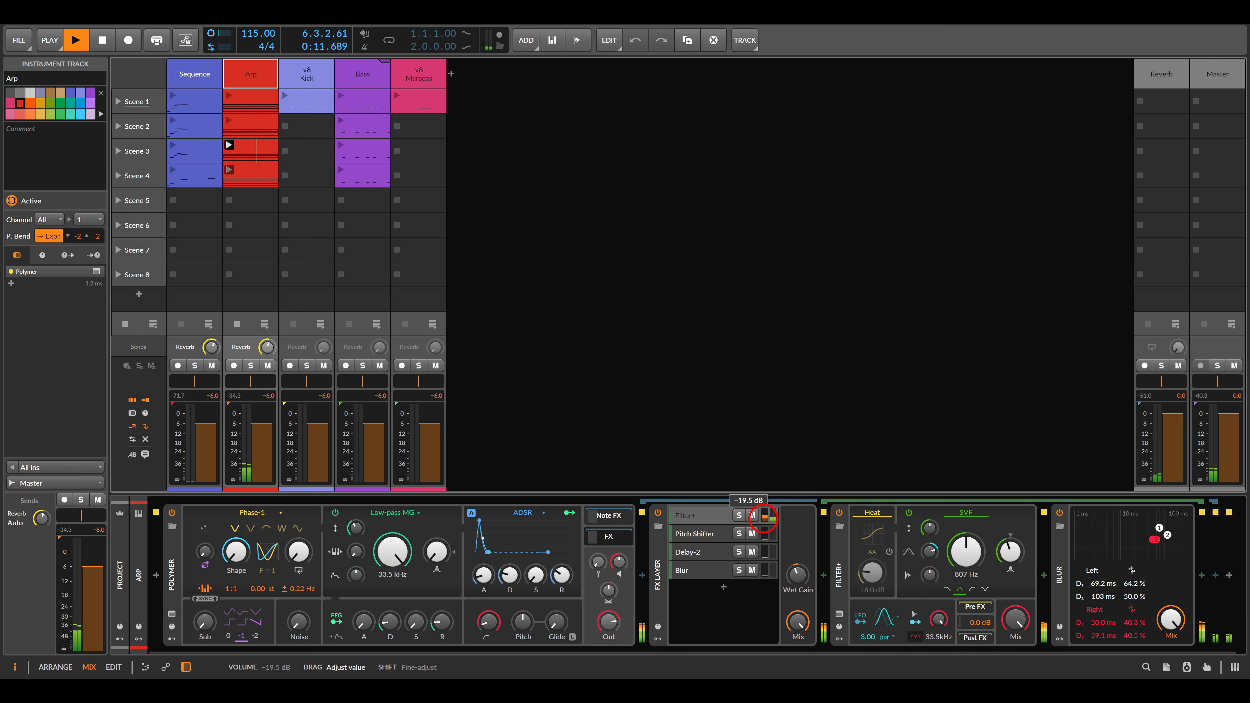
drag(764, 517, 763, 516)
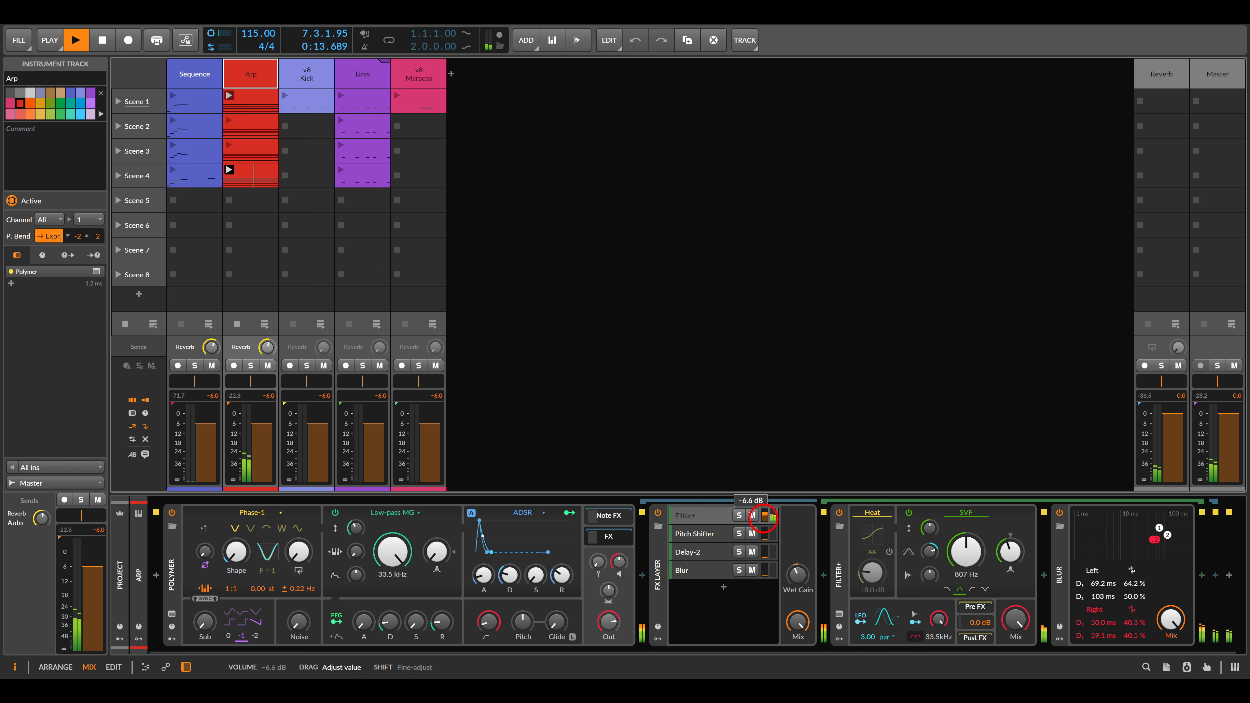
Show the Pitch Shifter layer's device chain and raise that layer's volume to about -16.9 dB.
click(694, 534)
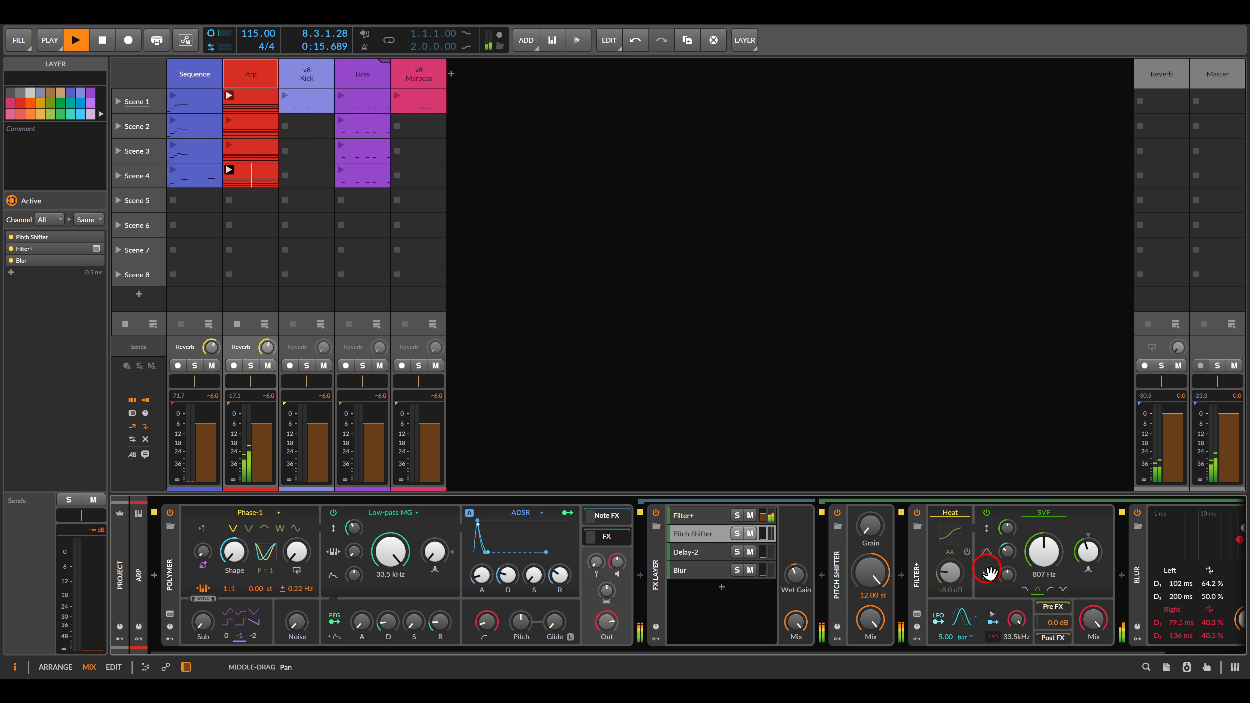
click(813, 576)
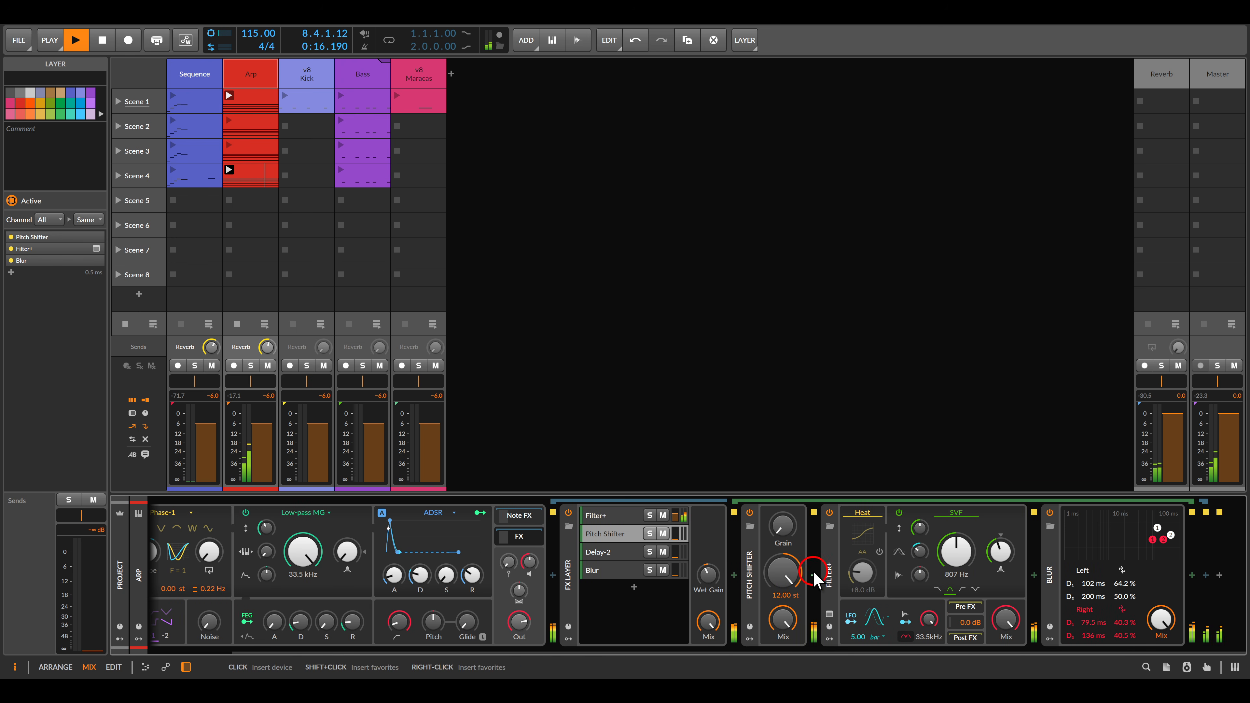
click(674, 533)
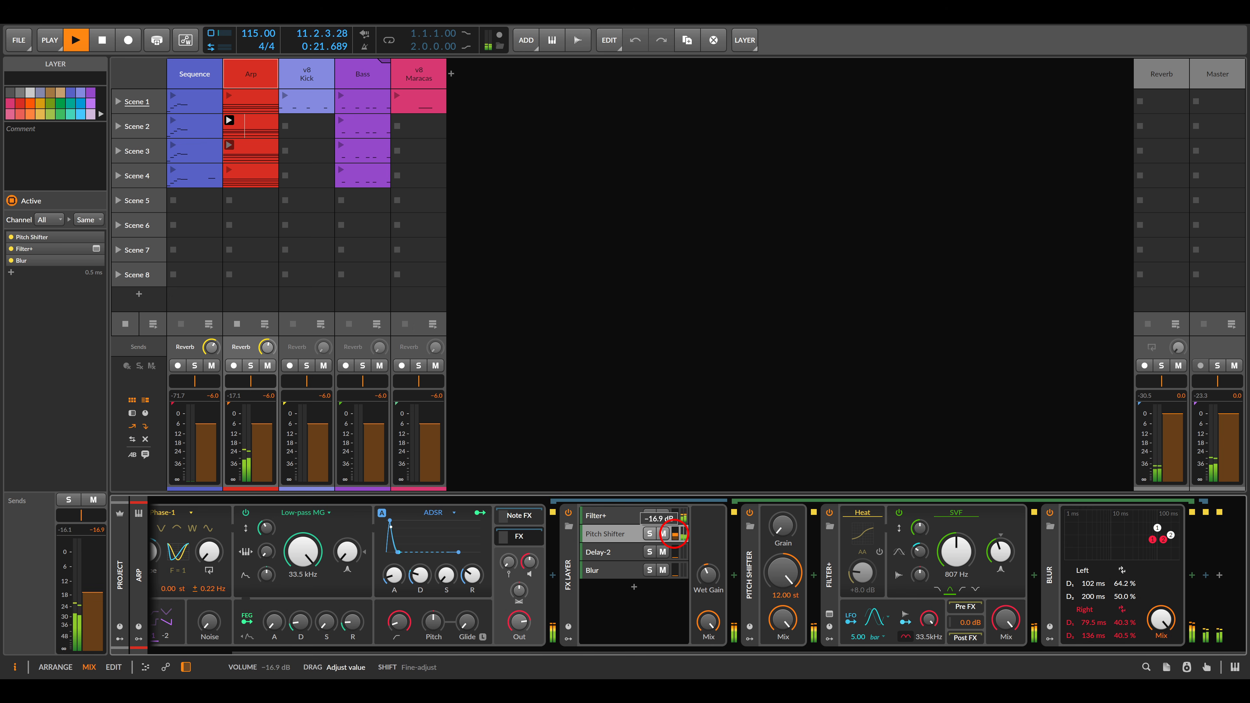
Show the Delay-2 layer's device chain and raise that layer's volume to about -10.5 dB.
click(616, 552)
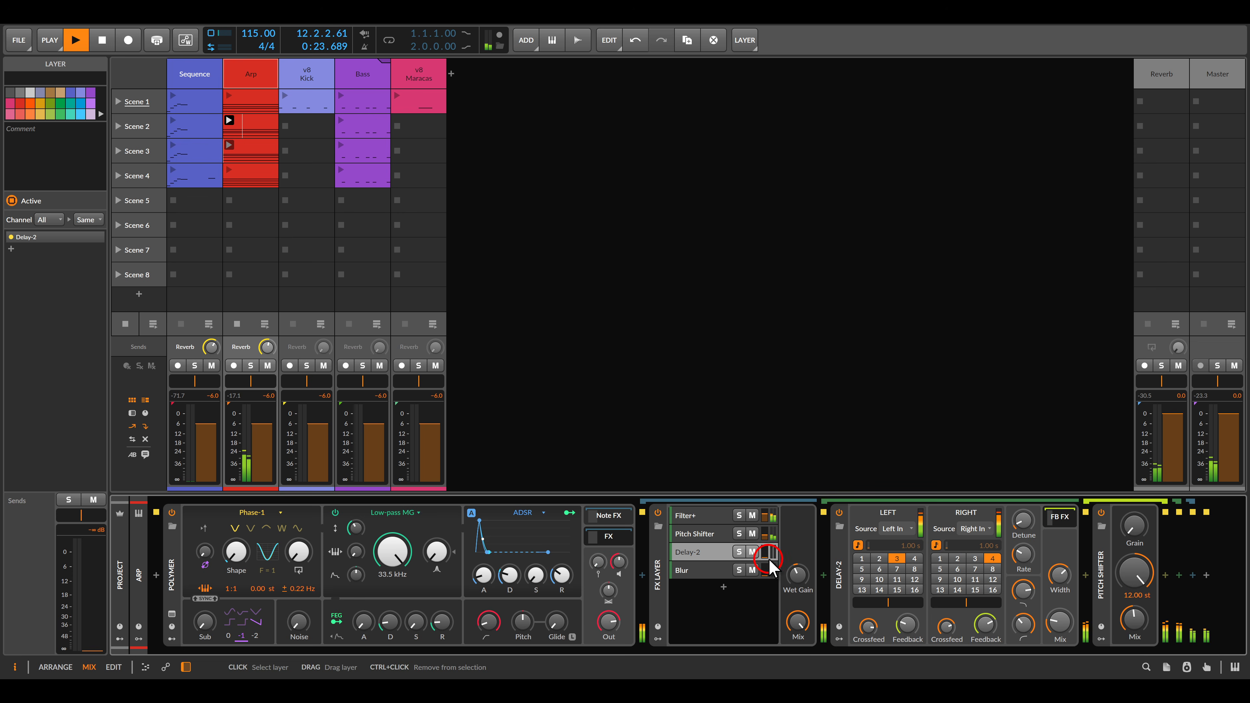
drag(769, 560, 765, 553)
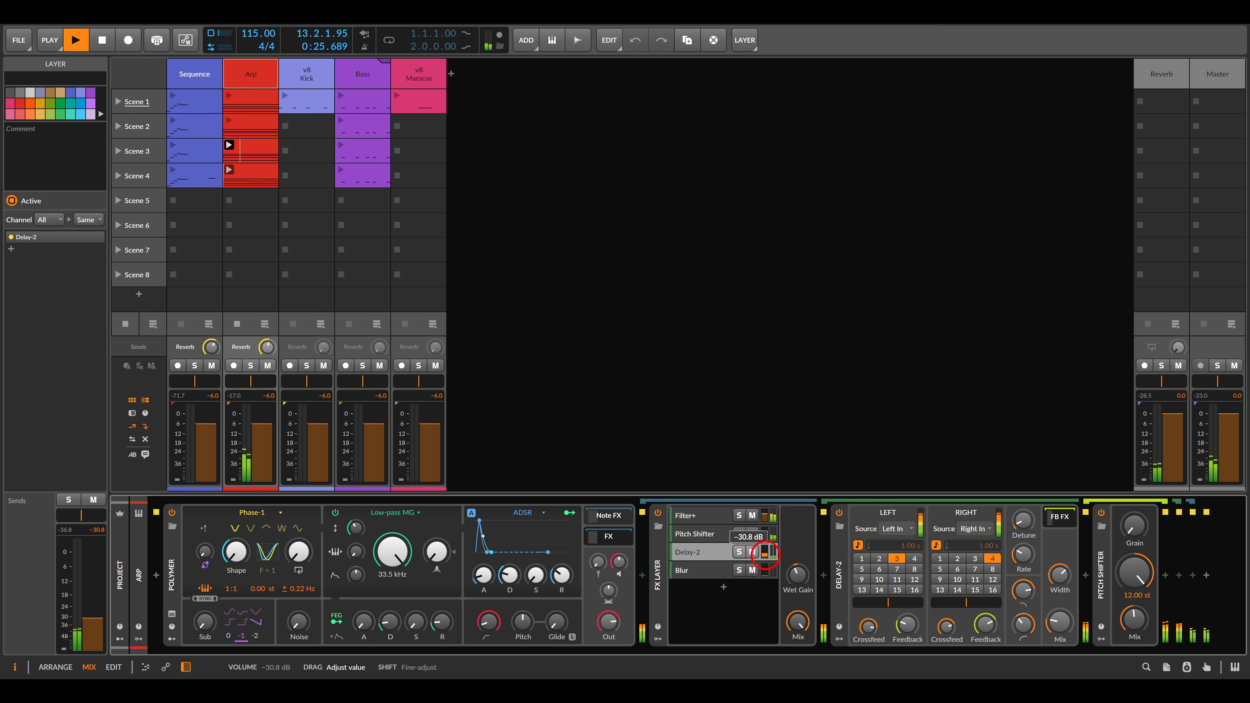
drag(766, 555, 765, 551)
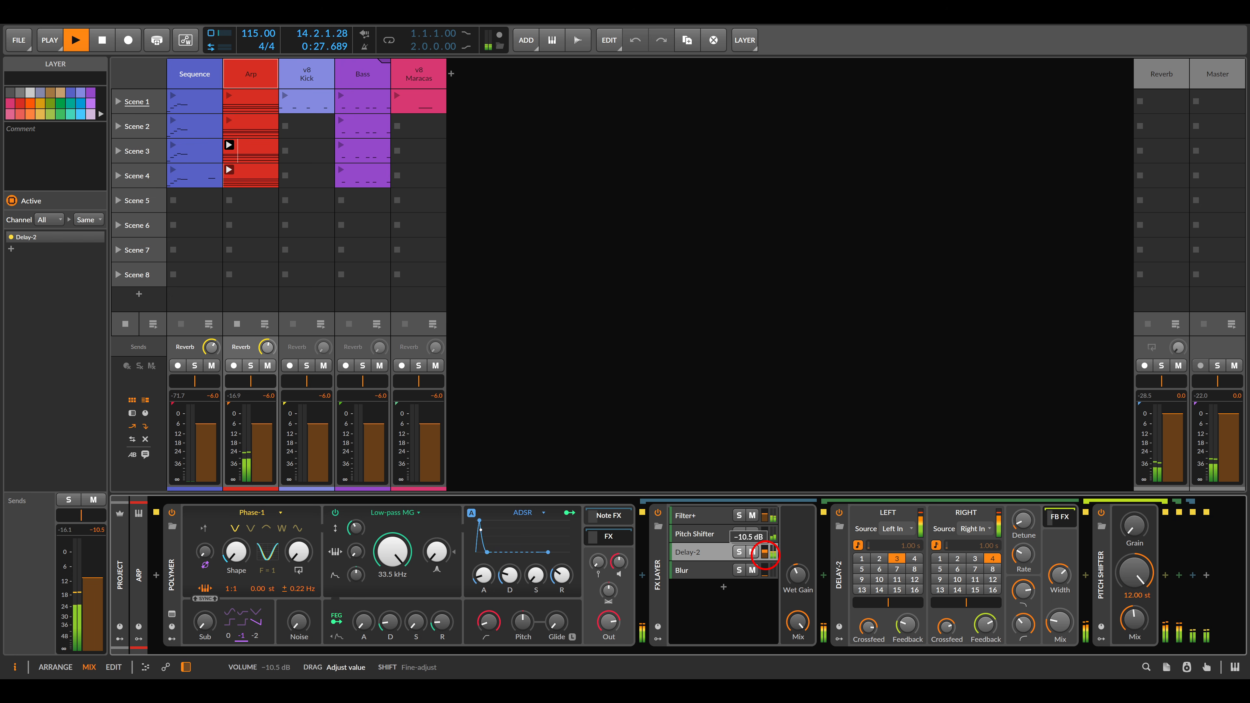
Show the Blur layer's device chain and raise that layer's volume to about -8.1 dB.
click(696, 570)
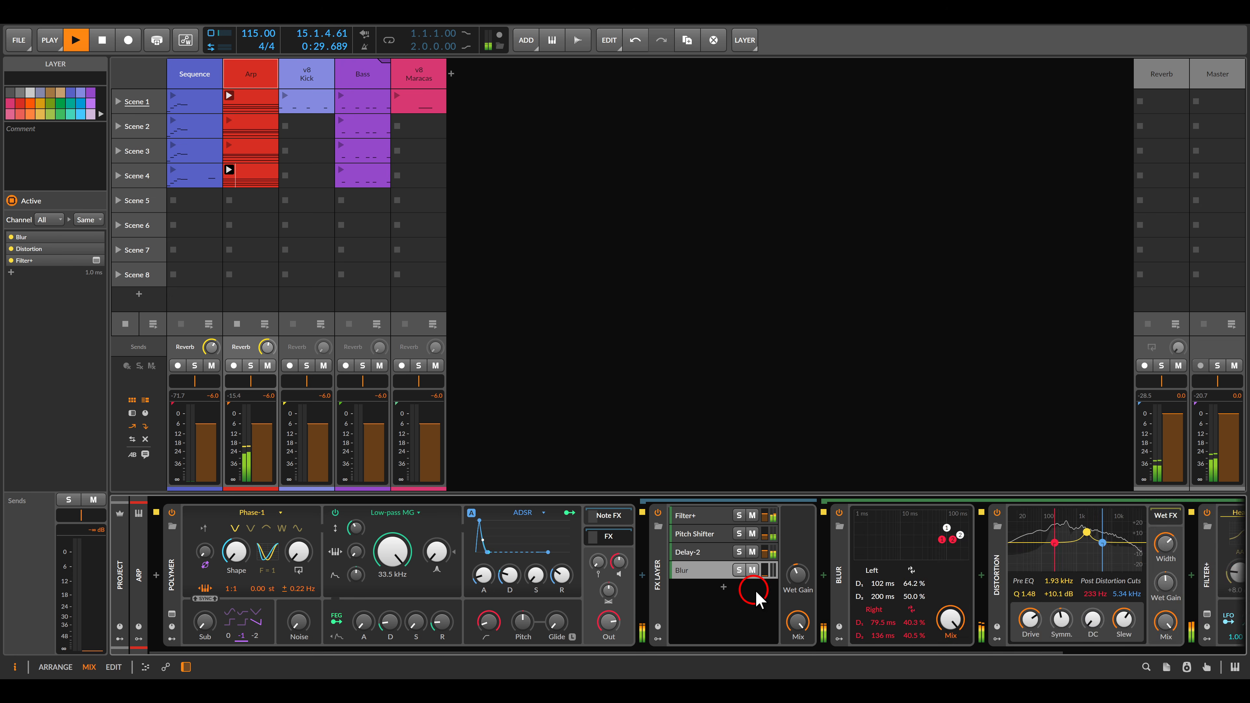
drag(806, 607, 566, 571)
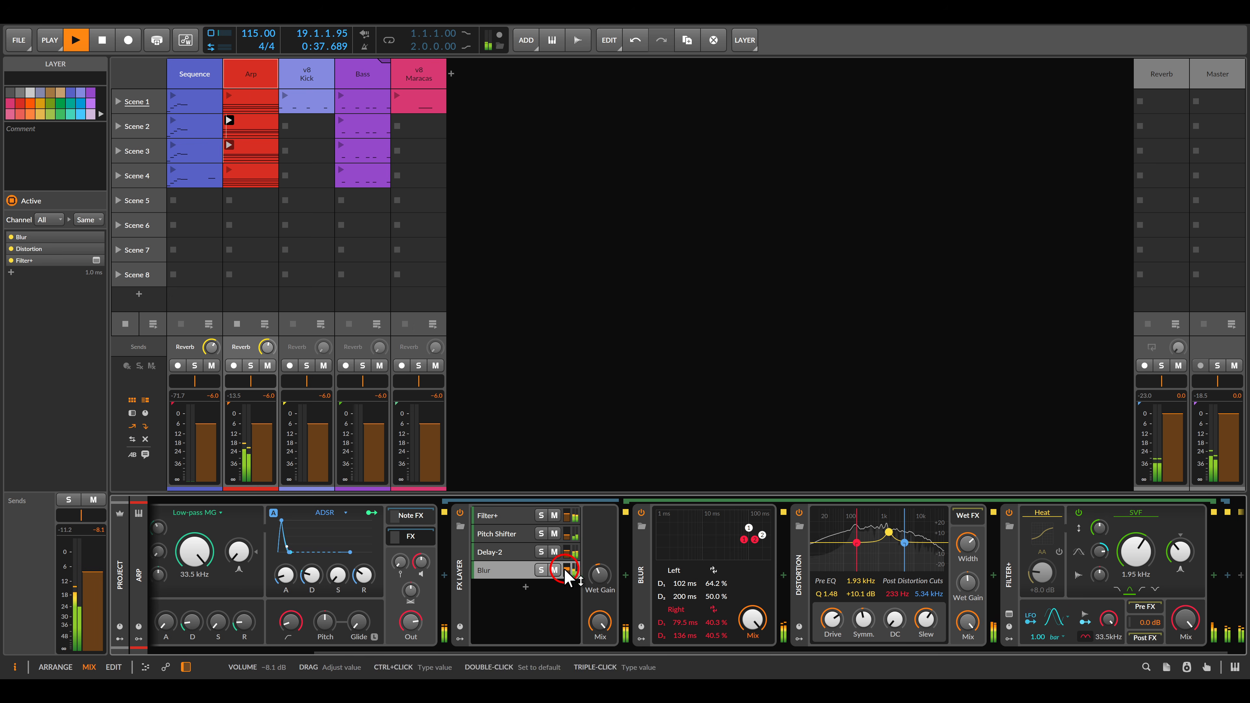
drag(533, 610, 732, 610)
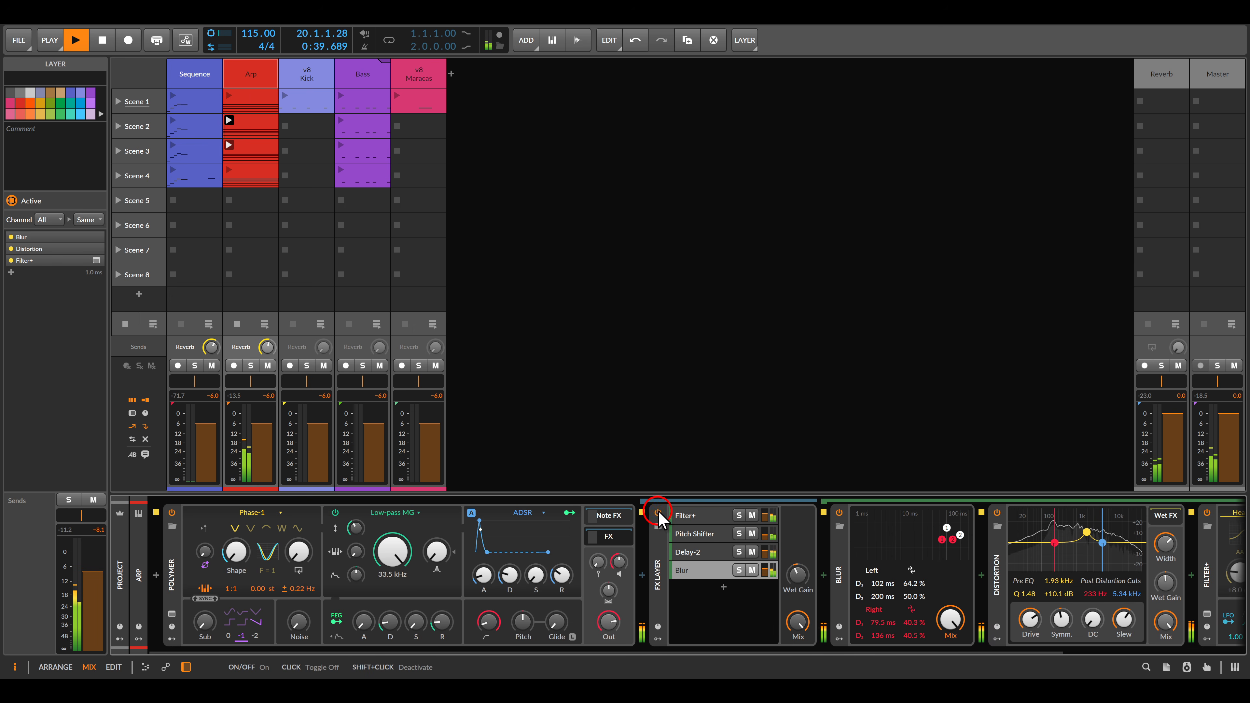
Bypass the Arp track's FX Layer and re-enable it to compare the dry and layered sound.
click(658, 513)
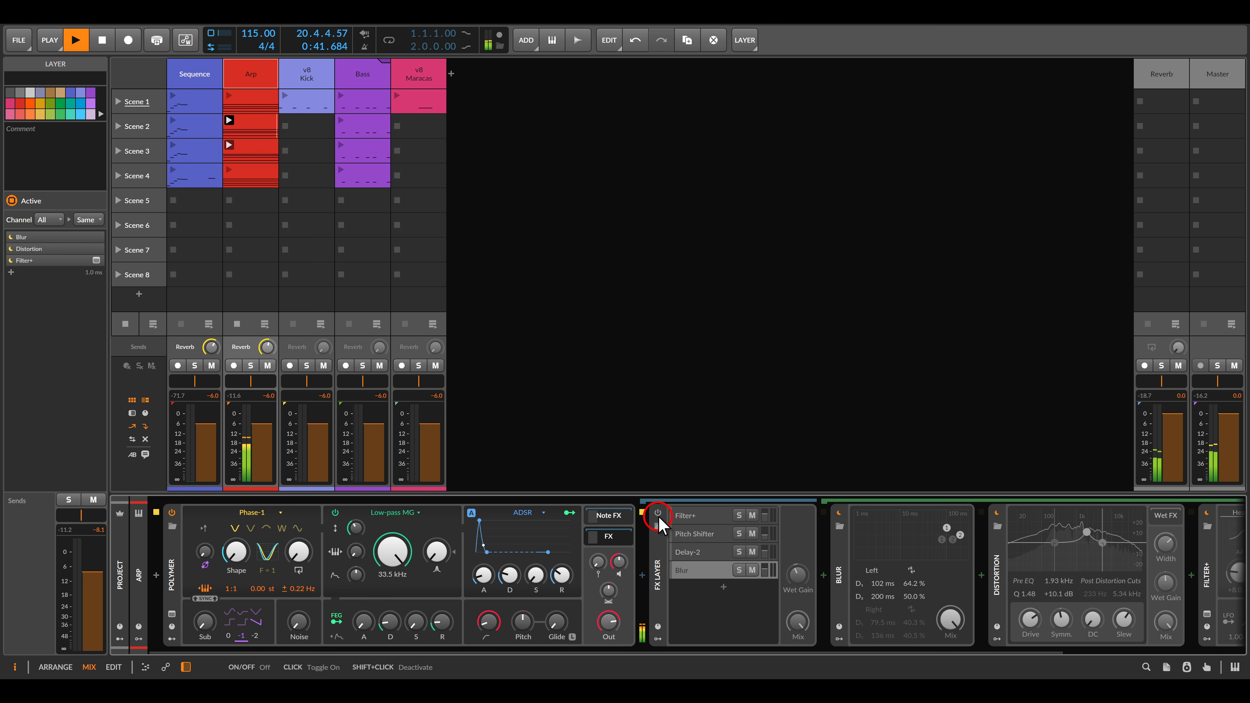
click(659, 512)
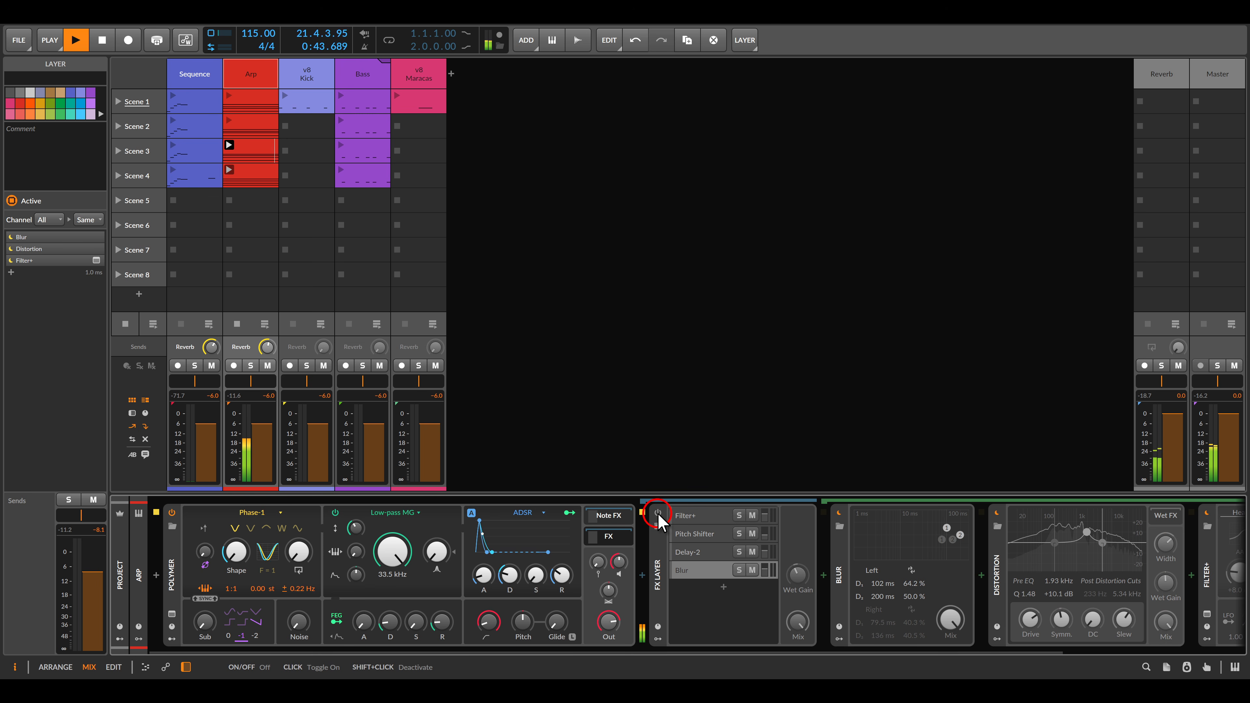
click(659, 514)
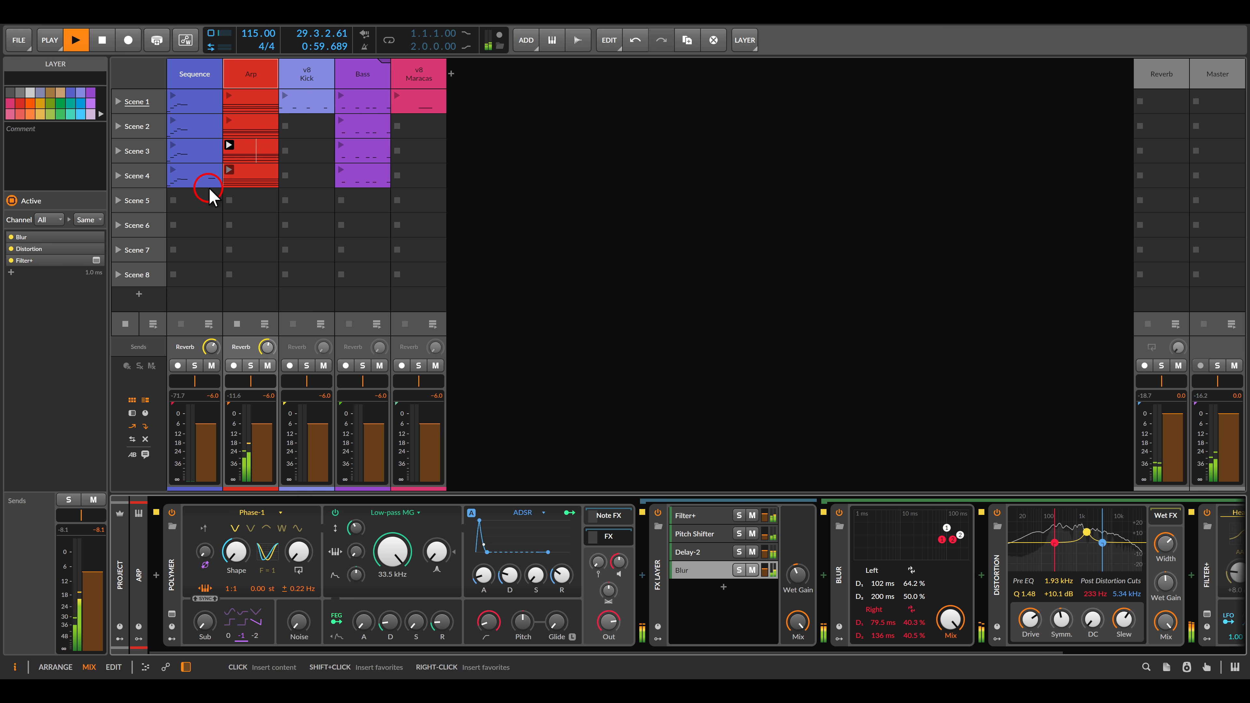
Stop playback and launch Scene 1 to hear all the tracks together.
click(102, 41)
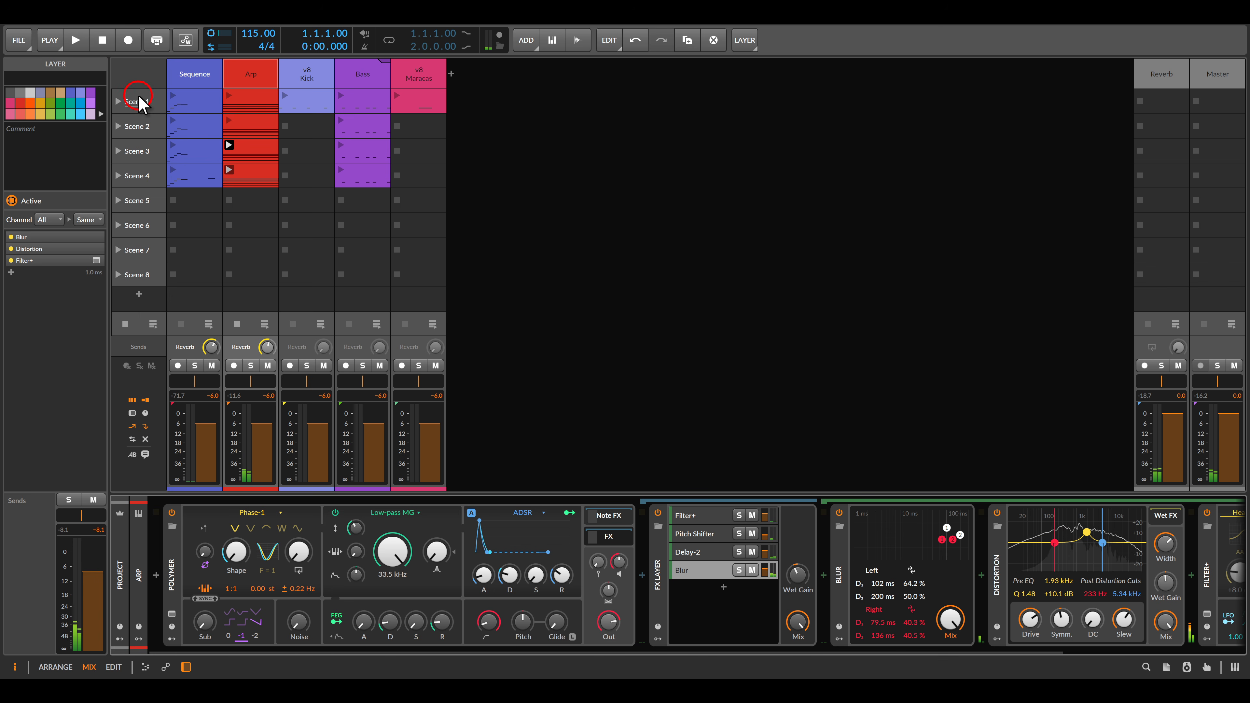
click(118, 102)
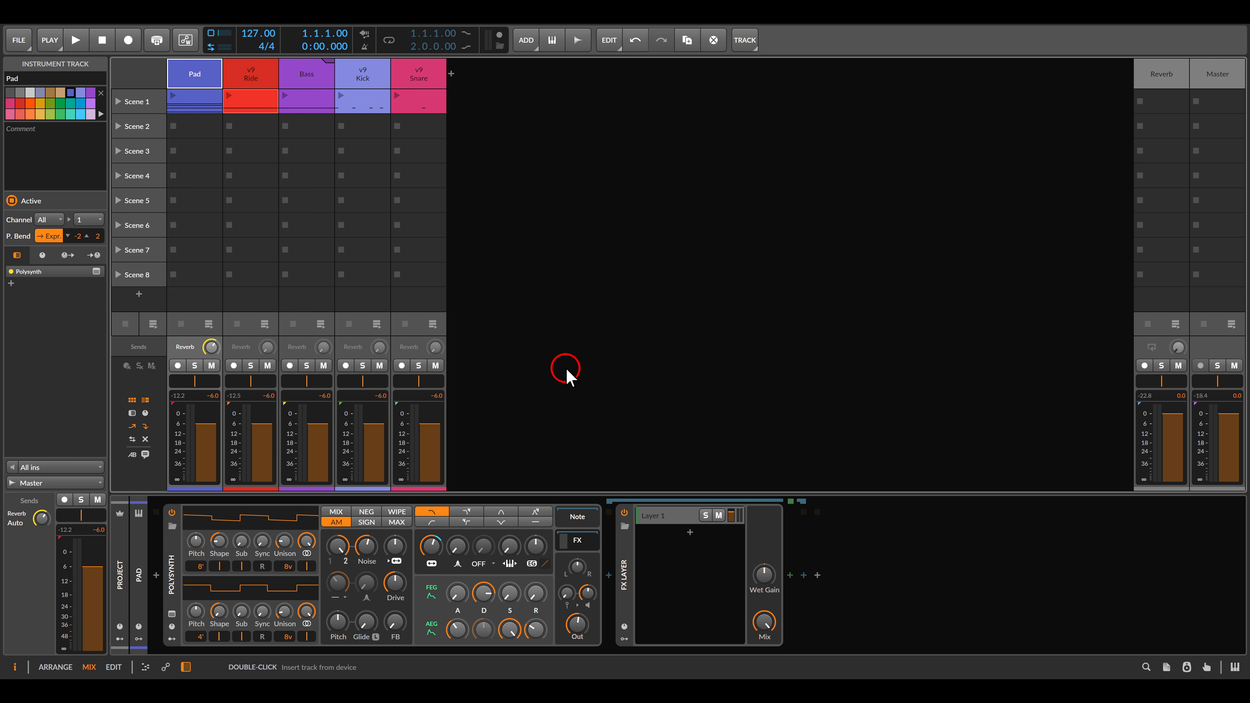
Play the Pad track's Scene 1 clip and rename the first layer in its FX Layer as Original.
click(173, 95)
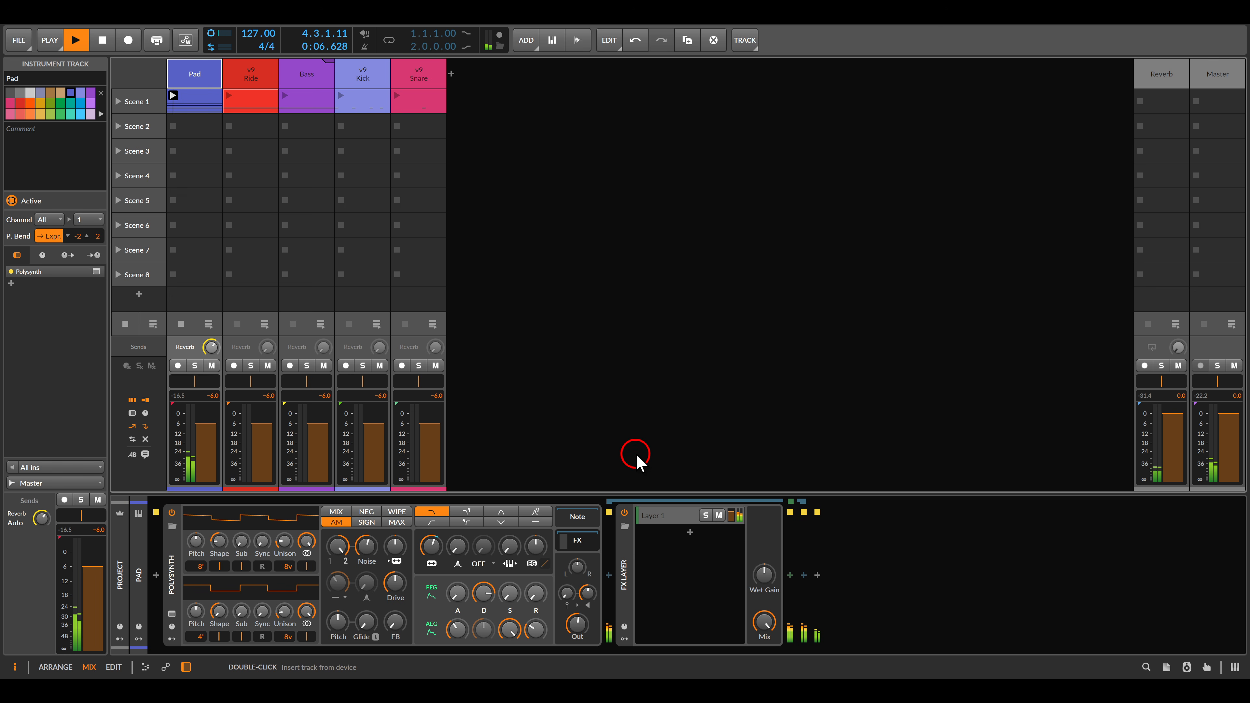
click(665, 520)
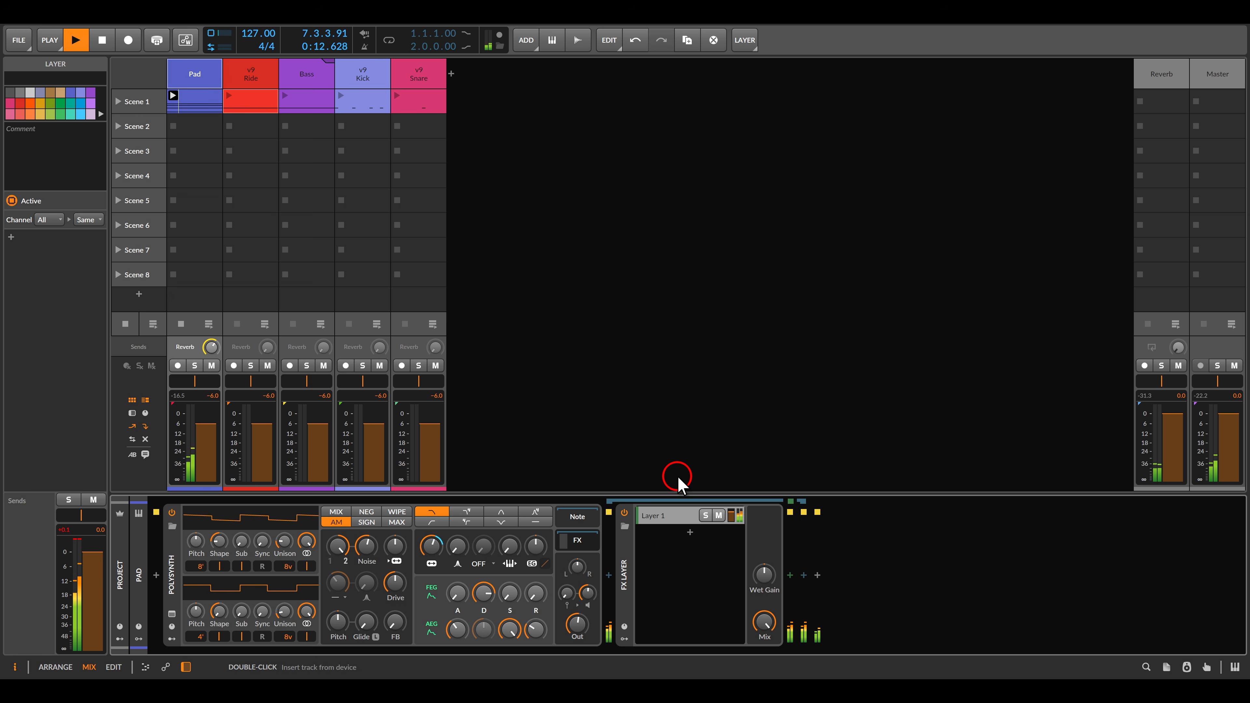
alt+click(652, 515)
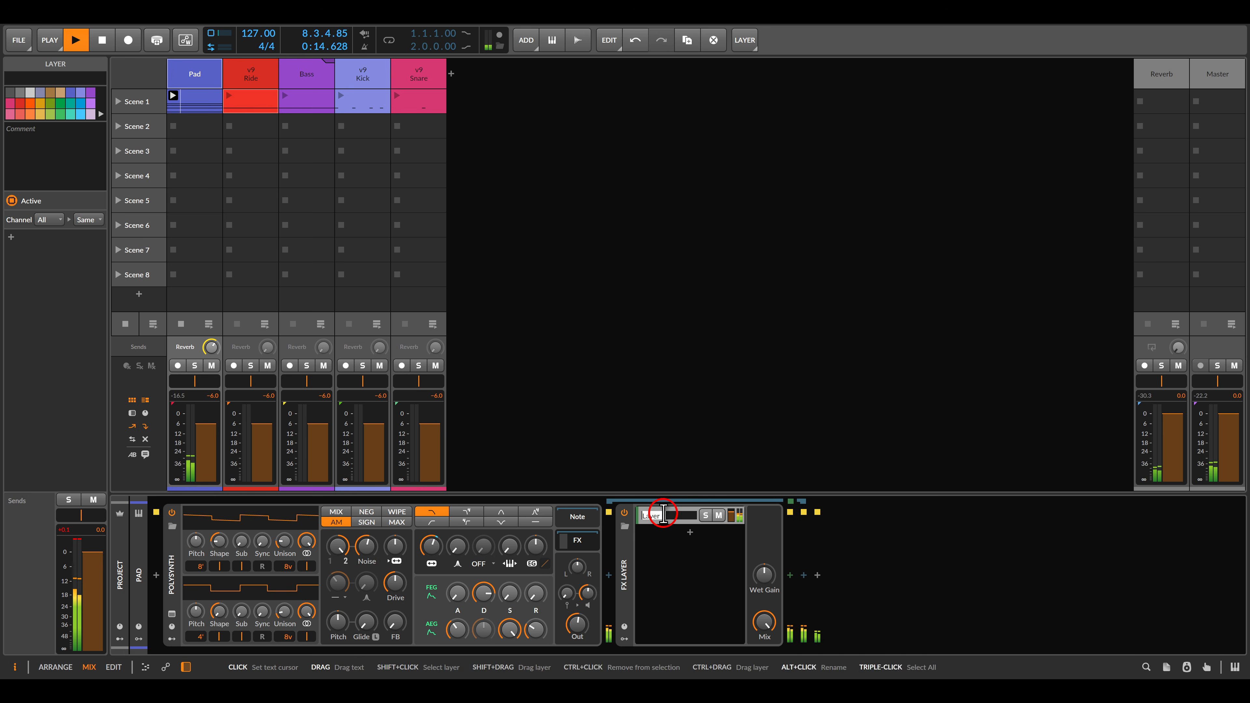
text(Origina)
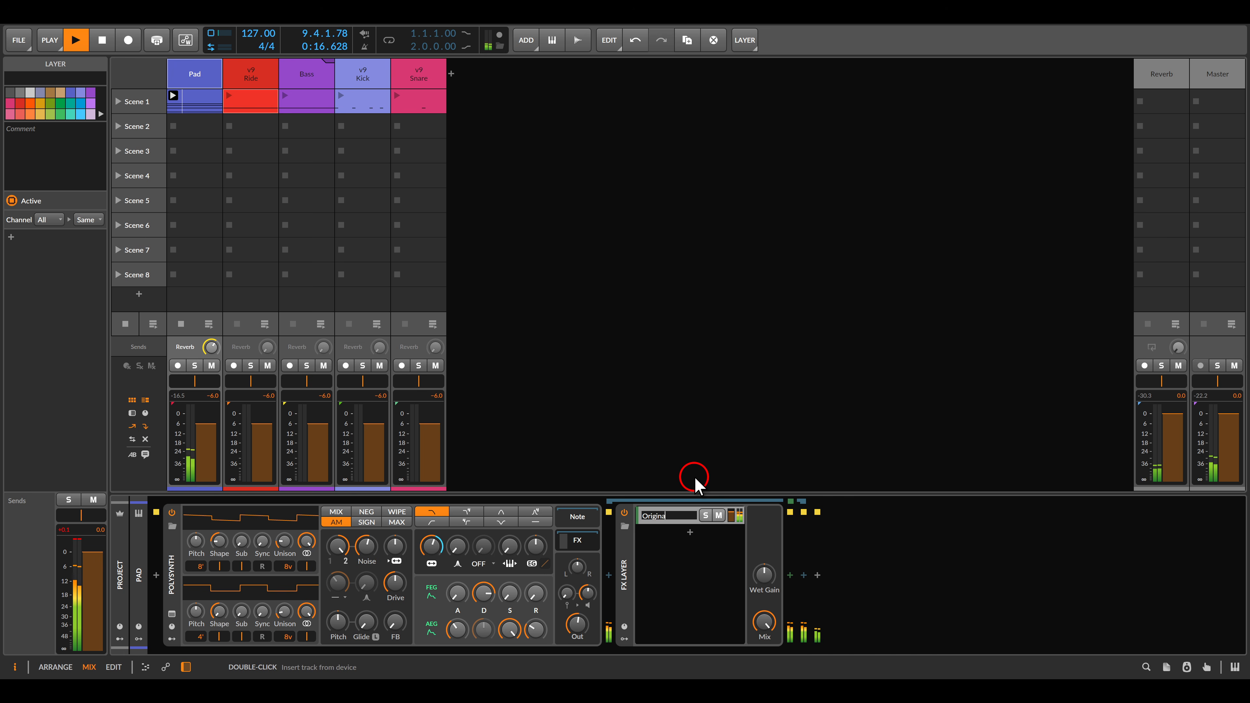
text(l)
key(Return)
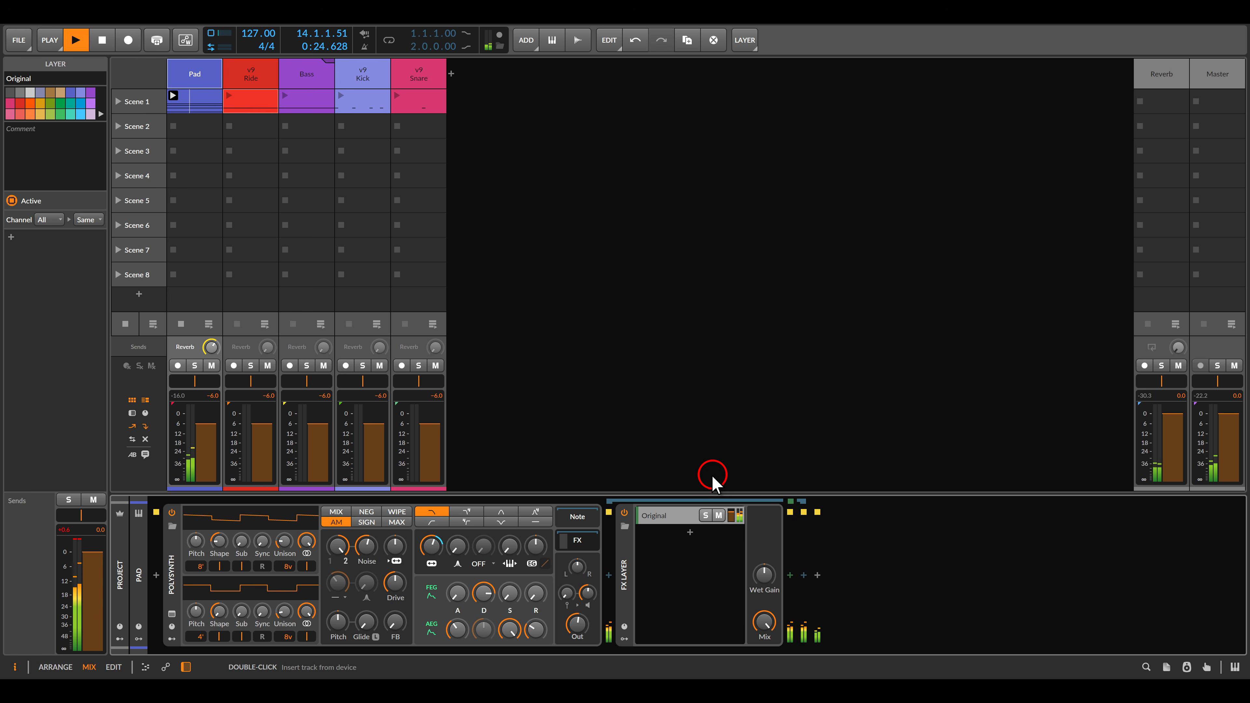
Add a second layer containing Delay+ to the Pad track's FX Layer and solo it.
double_click(703, 553)
double_click(583, 226)
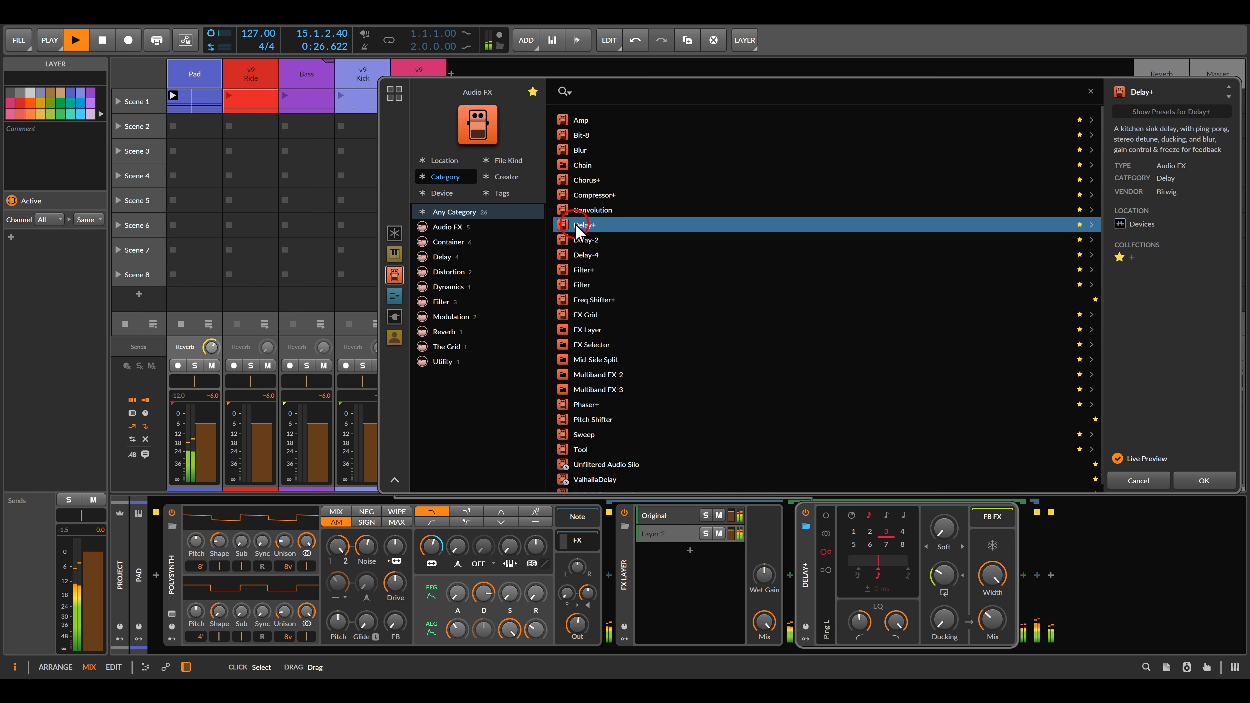
click(706, 533)
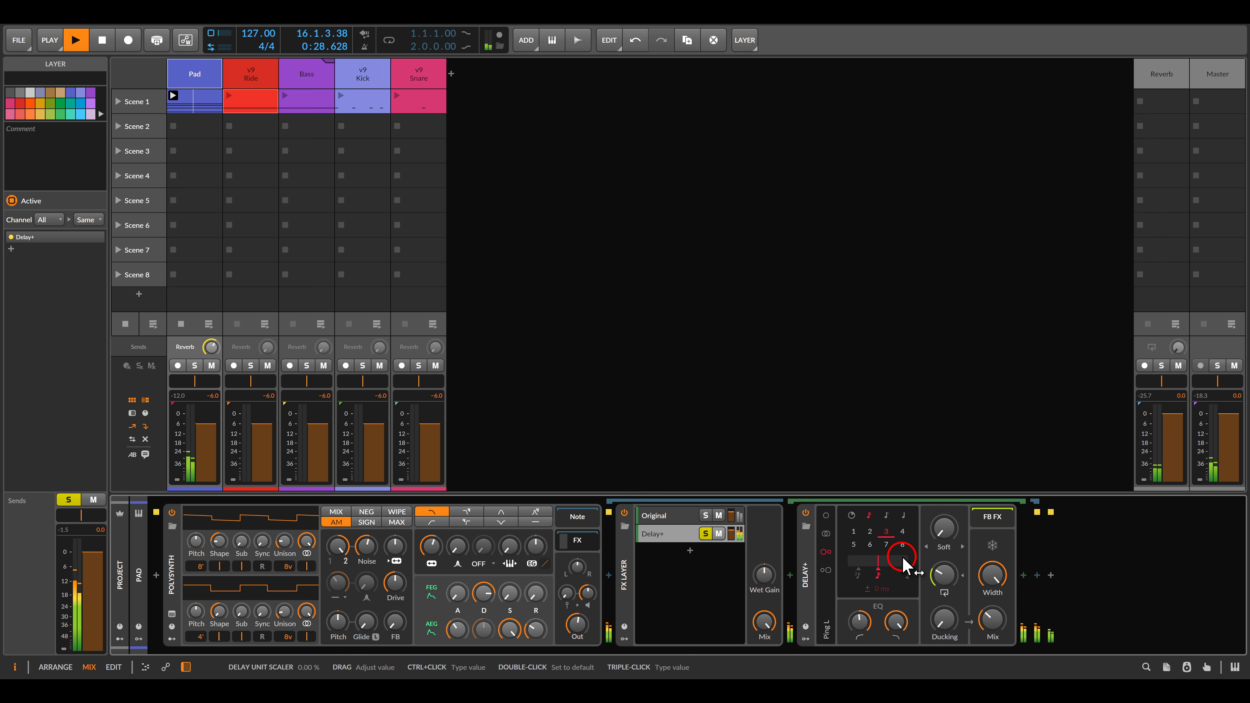
Insert Blur after Delay+ in the soloed layer, raise the Delay+ mix and adjust its feedback.
click(1023, 575)
double_click(583, 151)
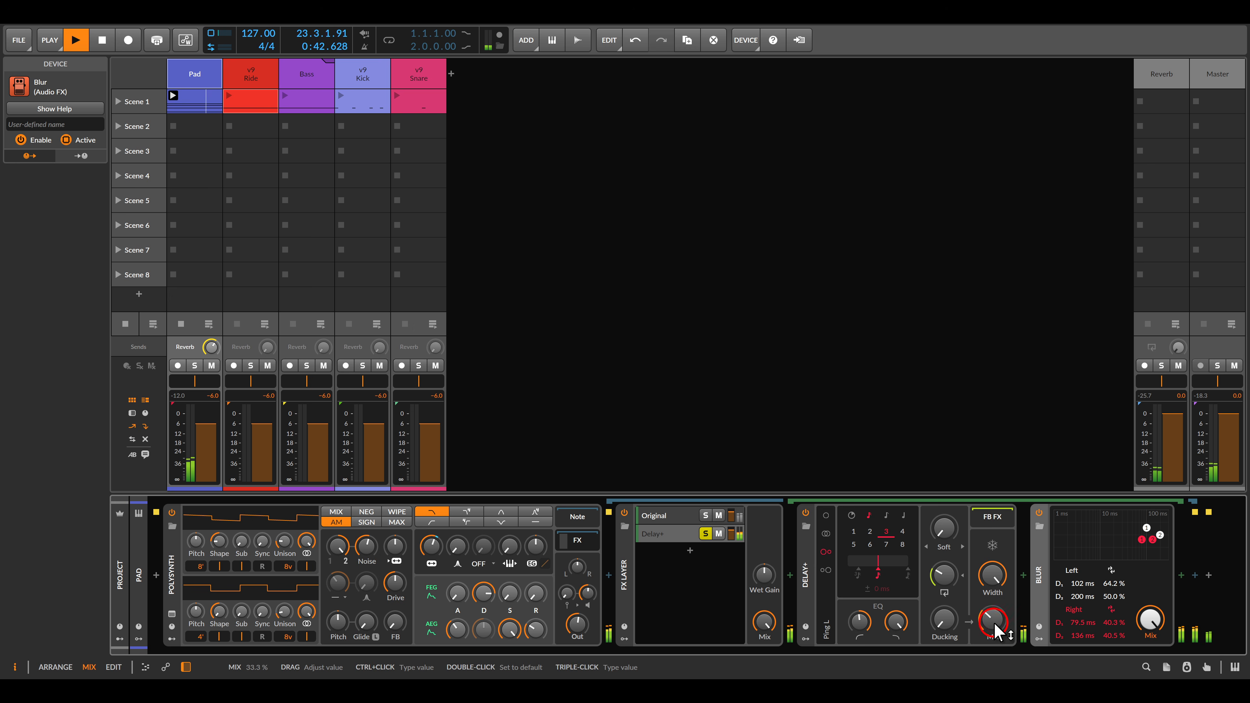
drag(996, 632, 1011, 606)
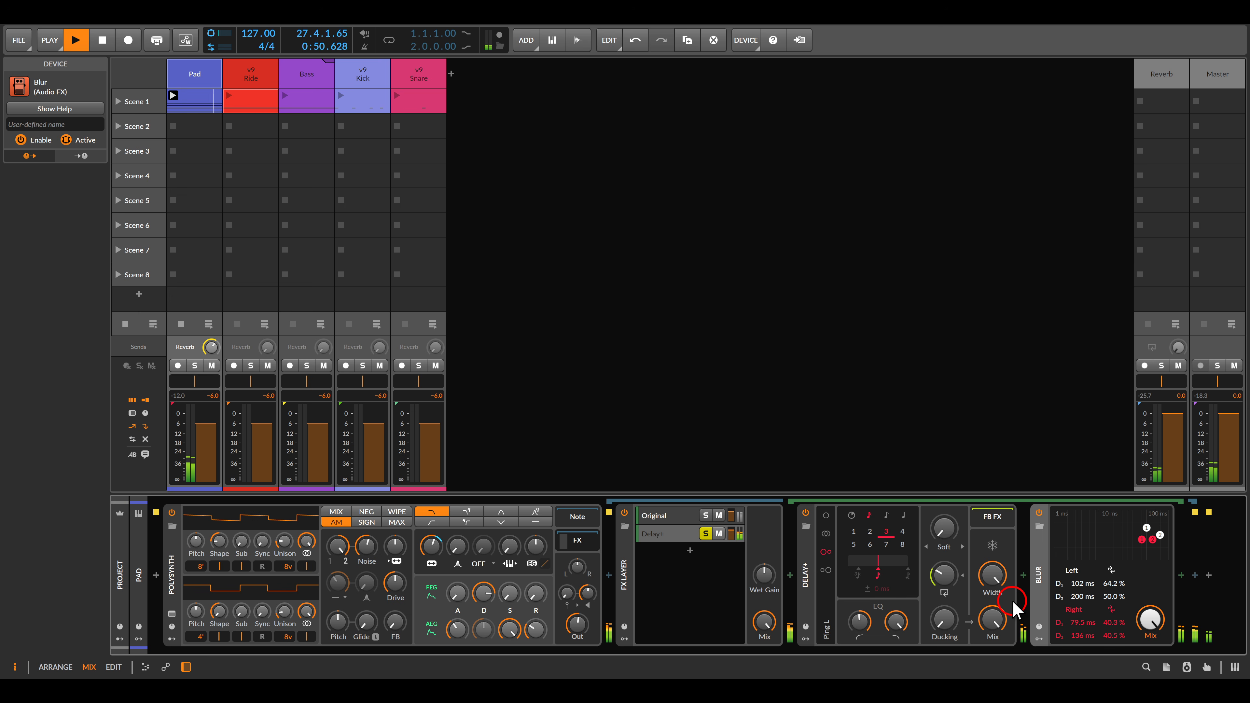
drag(944, 575, 944, 575)
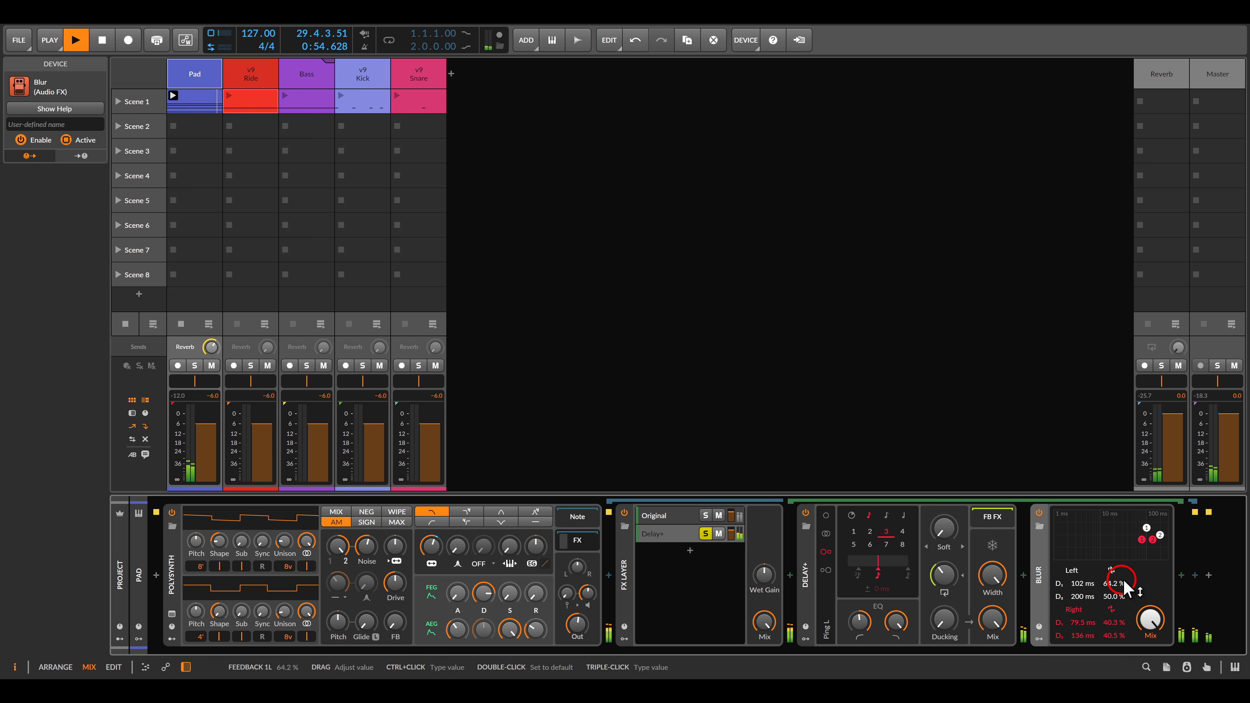
Insert Bit-8 after Blur in the Delay+ layer and set its quantization level to -23.7 dB.
click(1181, 576)
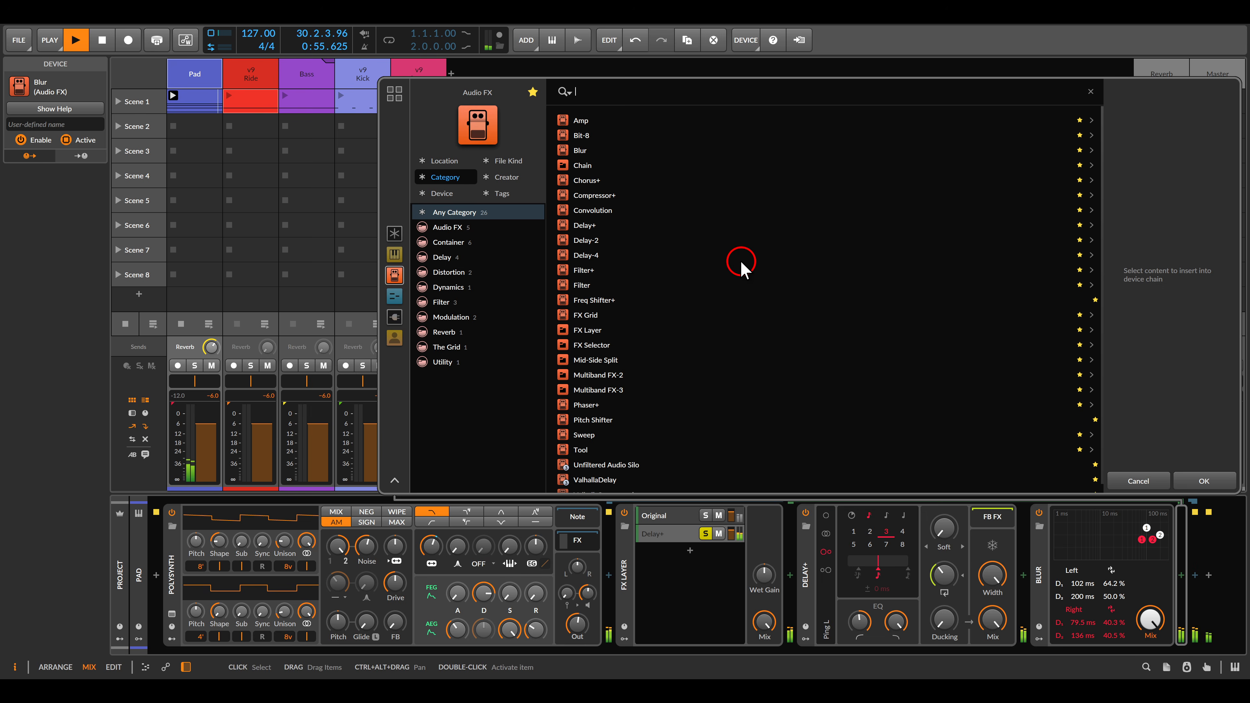
double_click(586, 137)
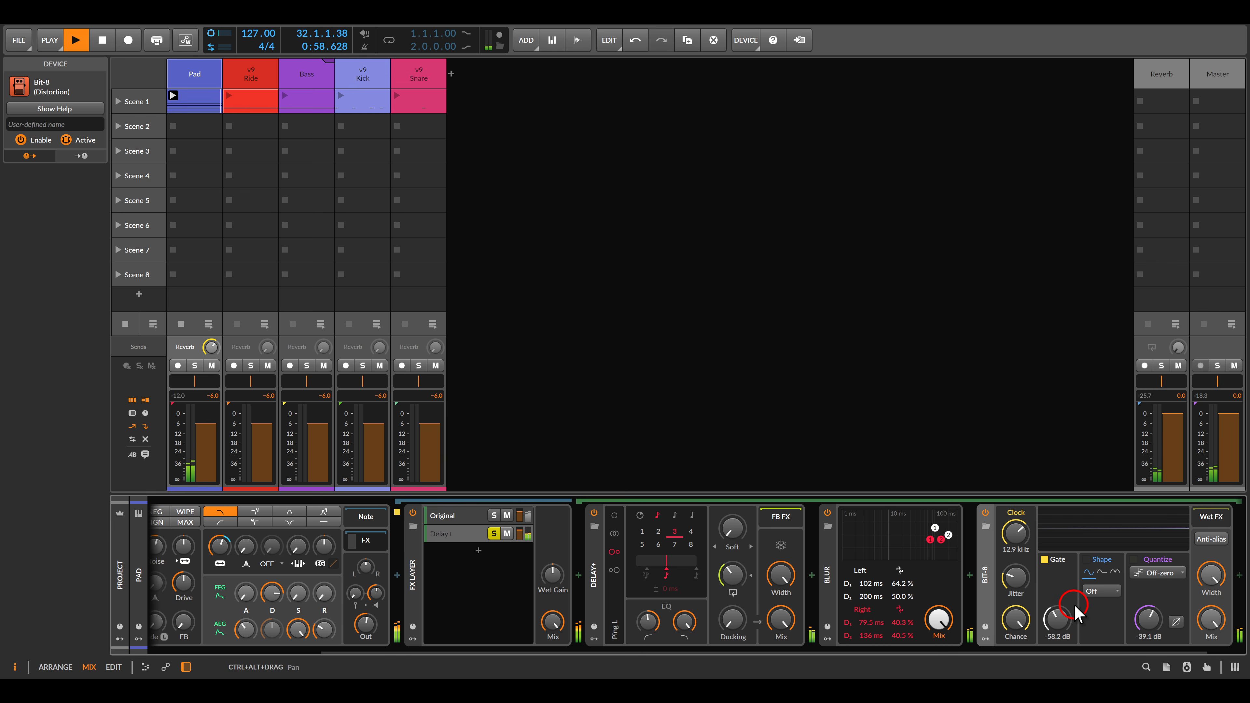
drag(1147, 621, 1147, 627)
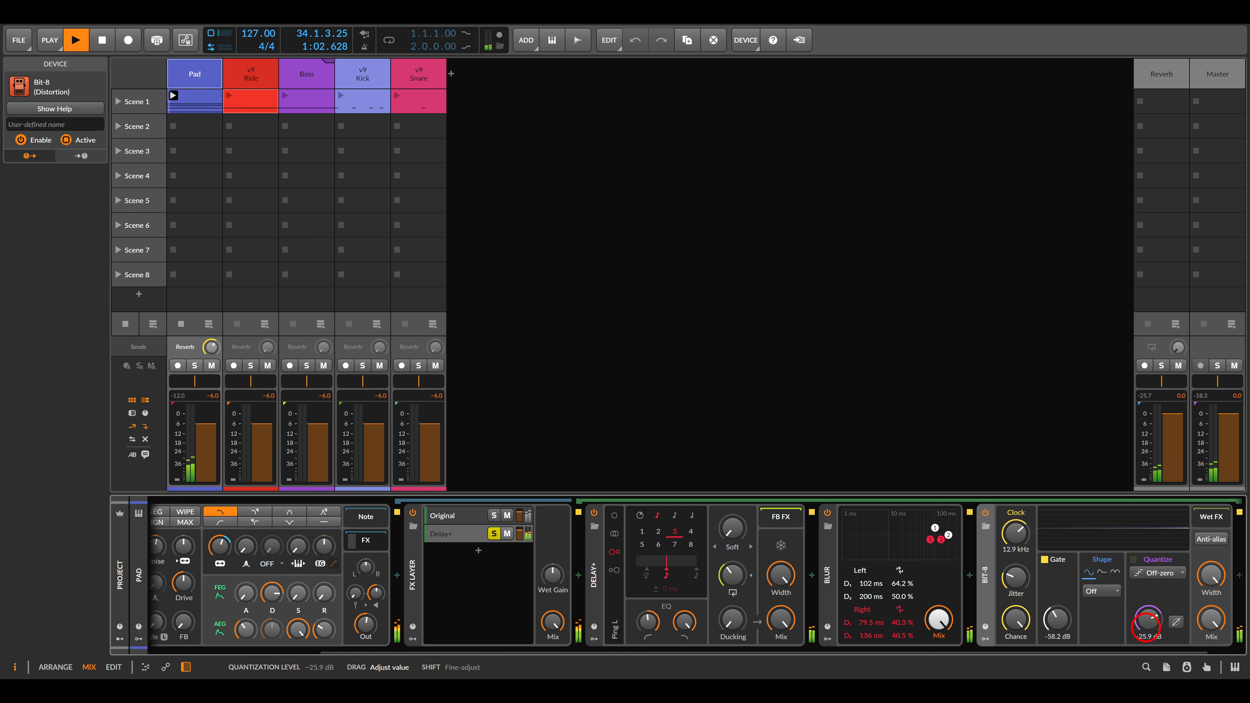
drag(1147, 627, 1146, 627)
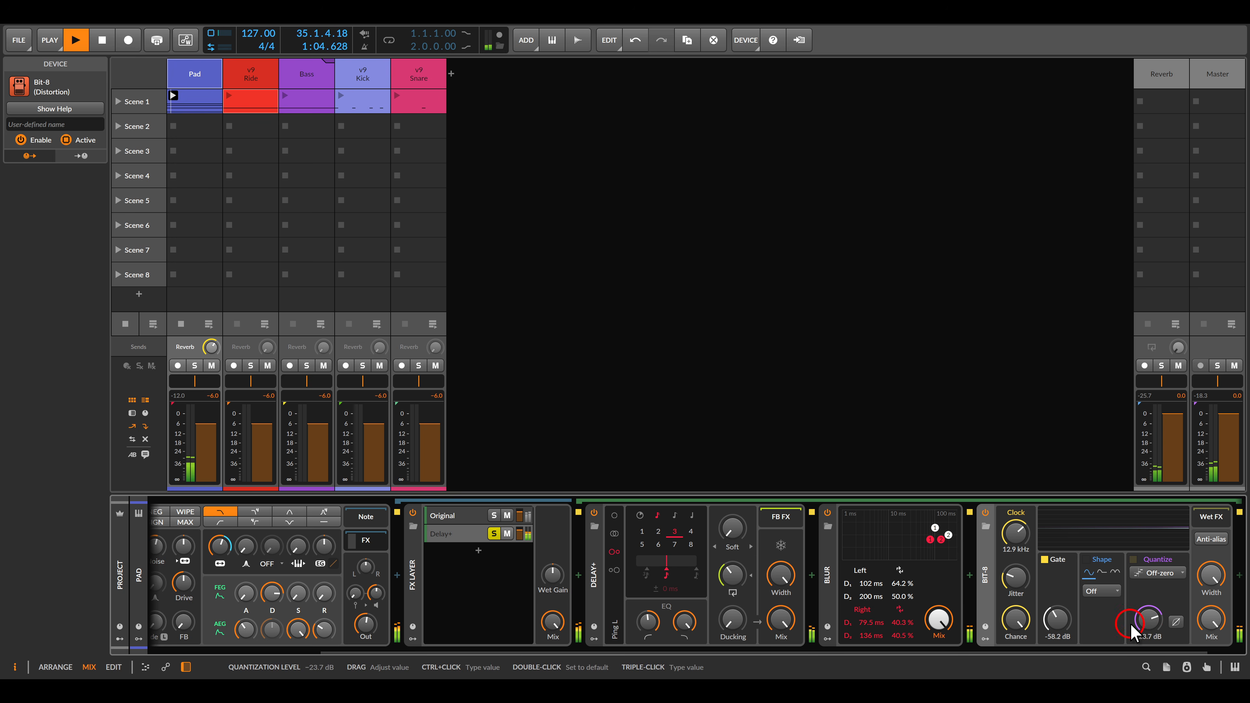
Enable anti-aliasing on Bit-8 and insert EQ-5 after it in the Delay+ layer.
scroll(1039, 626, right, 2)
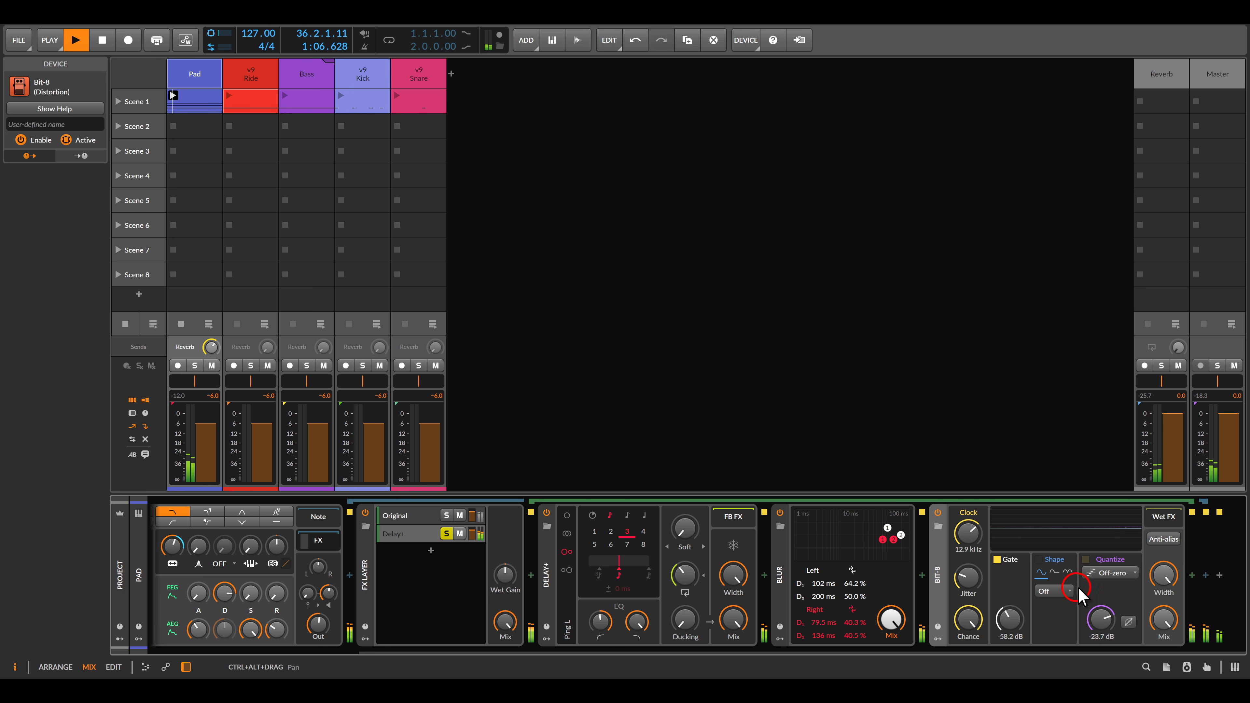
click(1164, 539)
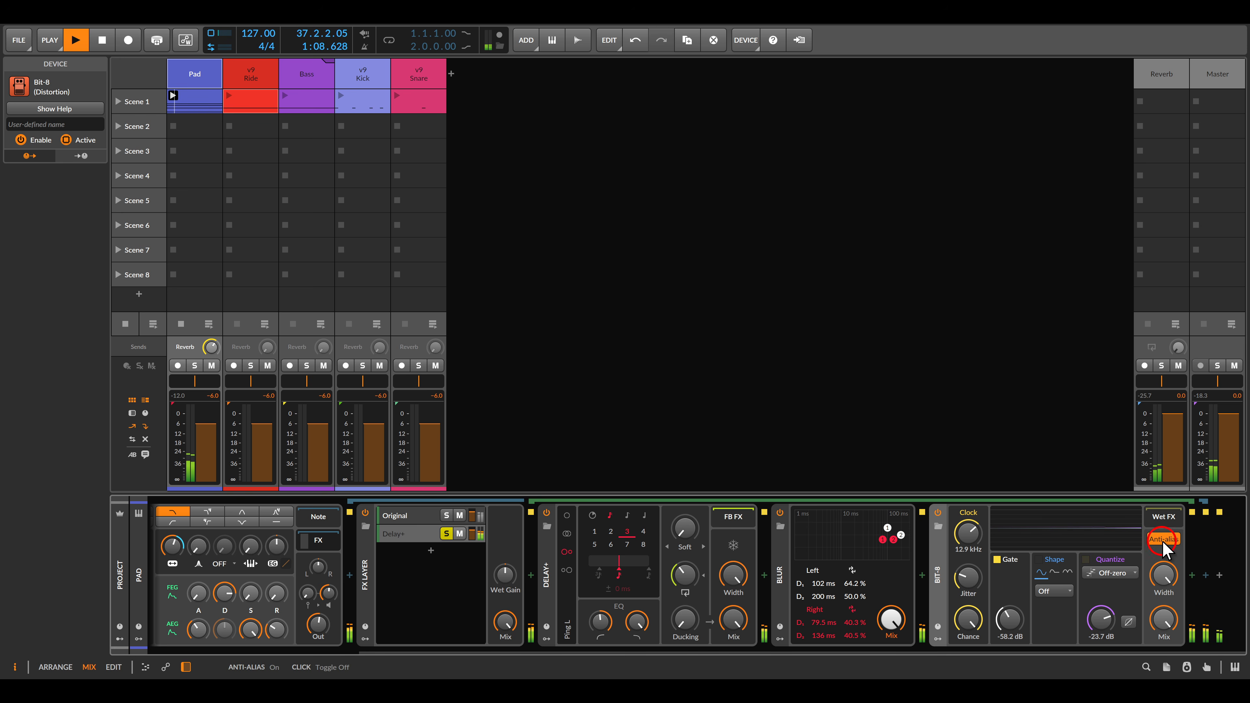
click(1191, 575)
click(533, 91)
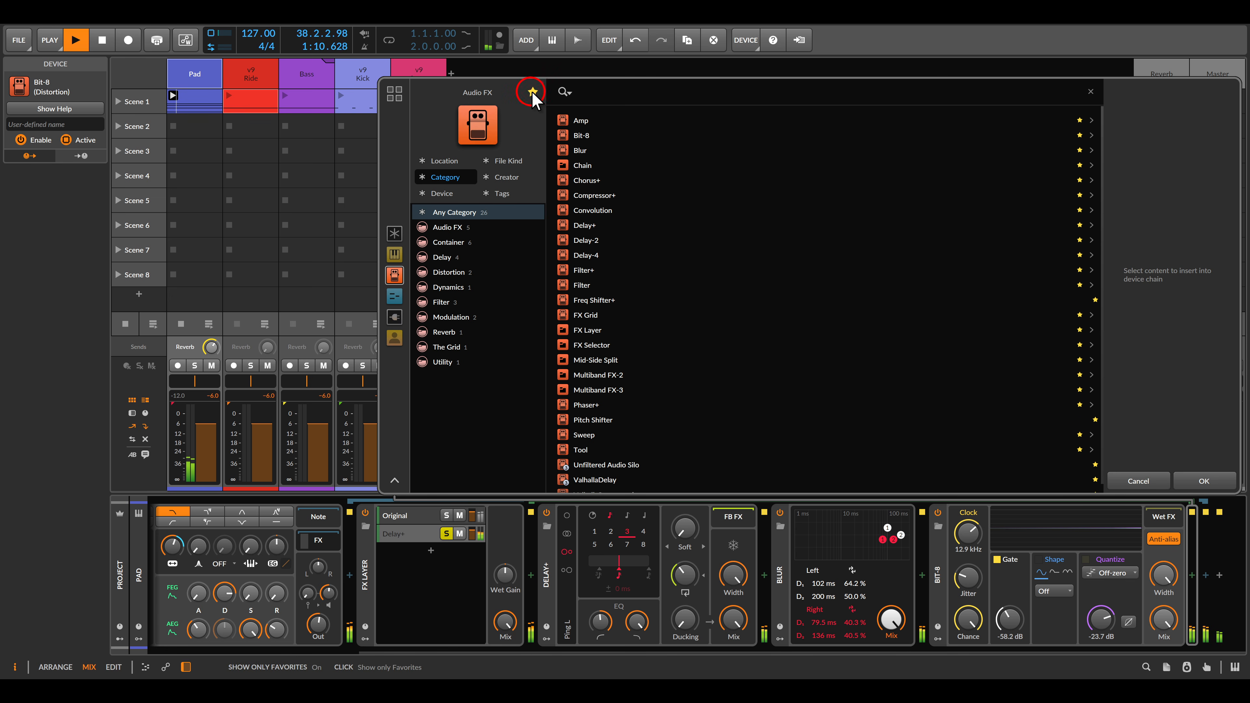
double_click(591, 449)
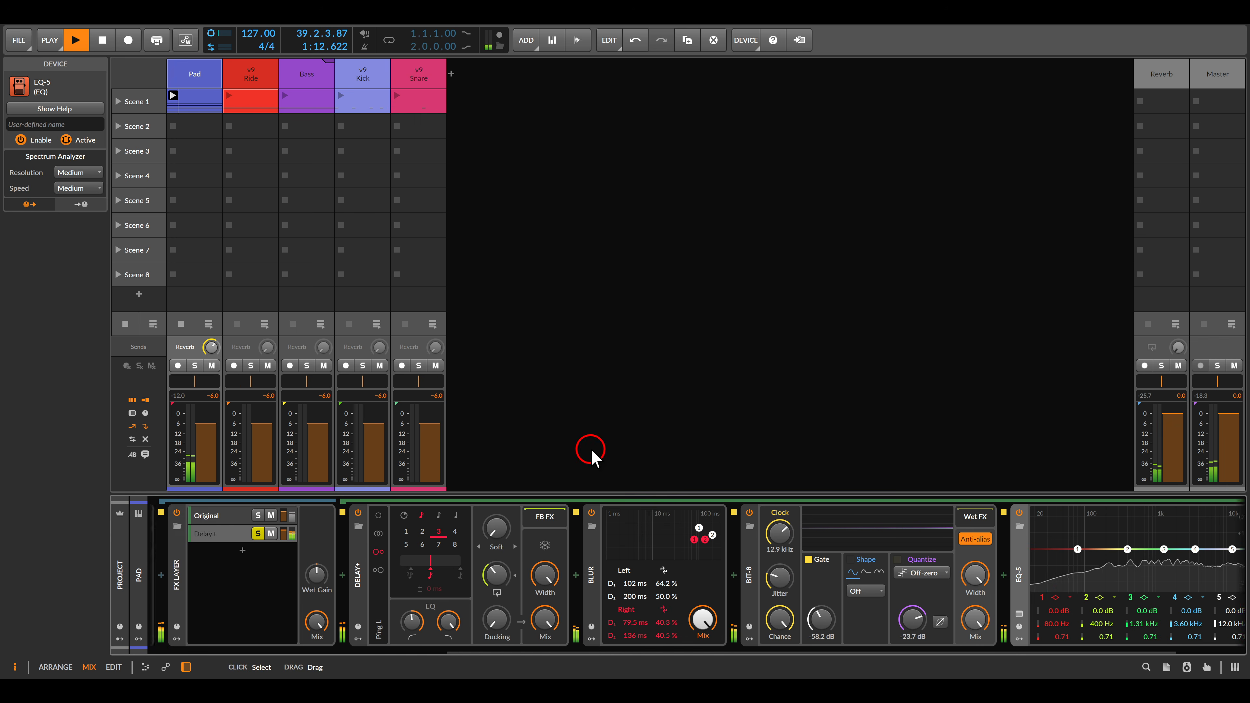
Shape EQ-5: low-shelf band 1 at 812 Hz, -24.0 dB; band 3 at 2.31 kHz, -1.6 dB; band 4 at 4.46 kHz, +9.4 dB; band 5 at 13.1 kHz, -5.6 dB.
click(1003, 601)
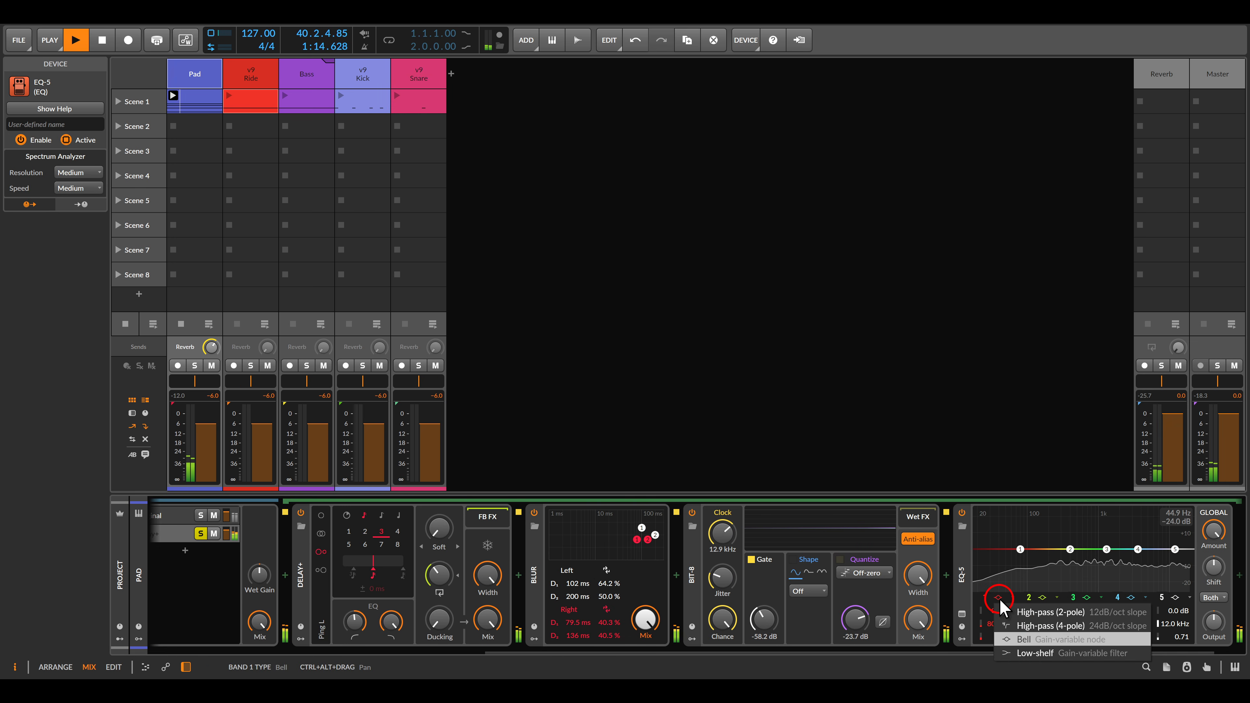
click(1025, 639)
drag(1020, 554, 1095, 610)
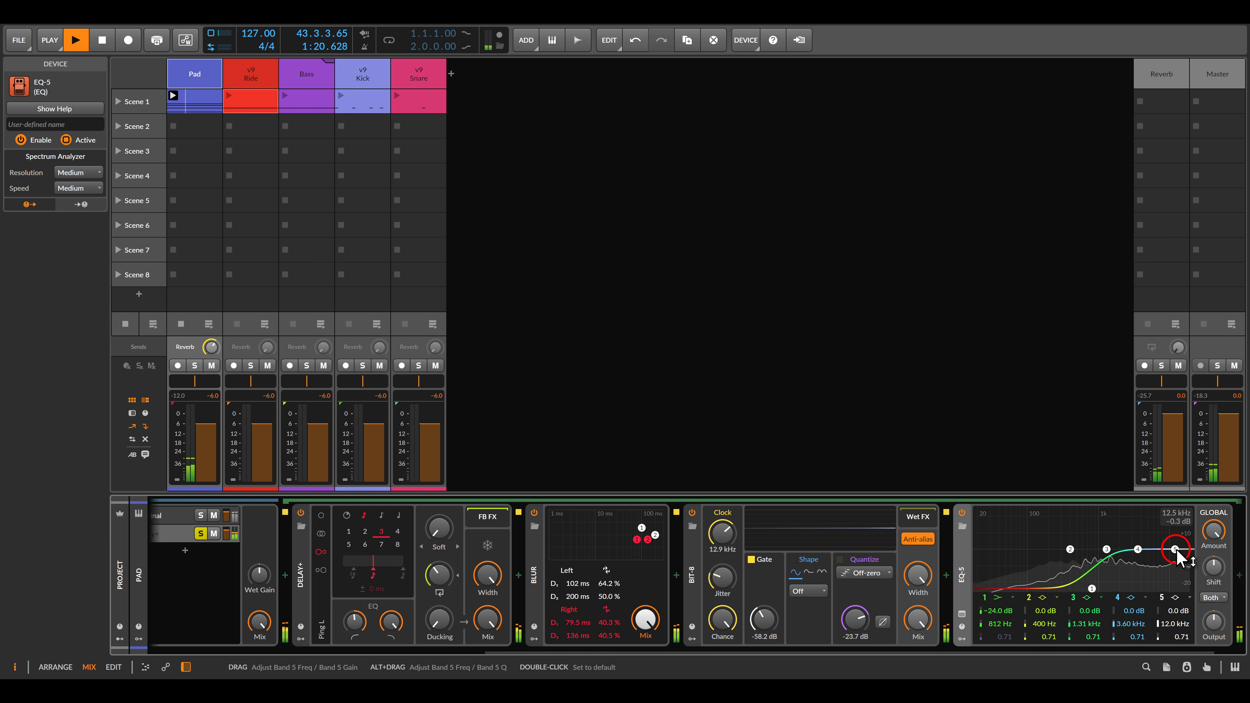
drag(1177, 550, 1129, 555)
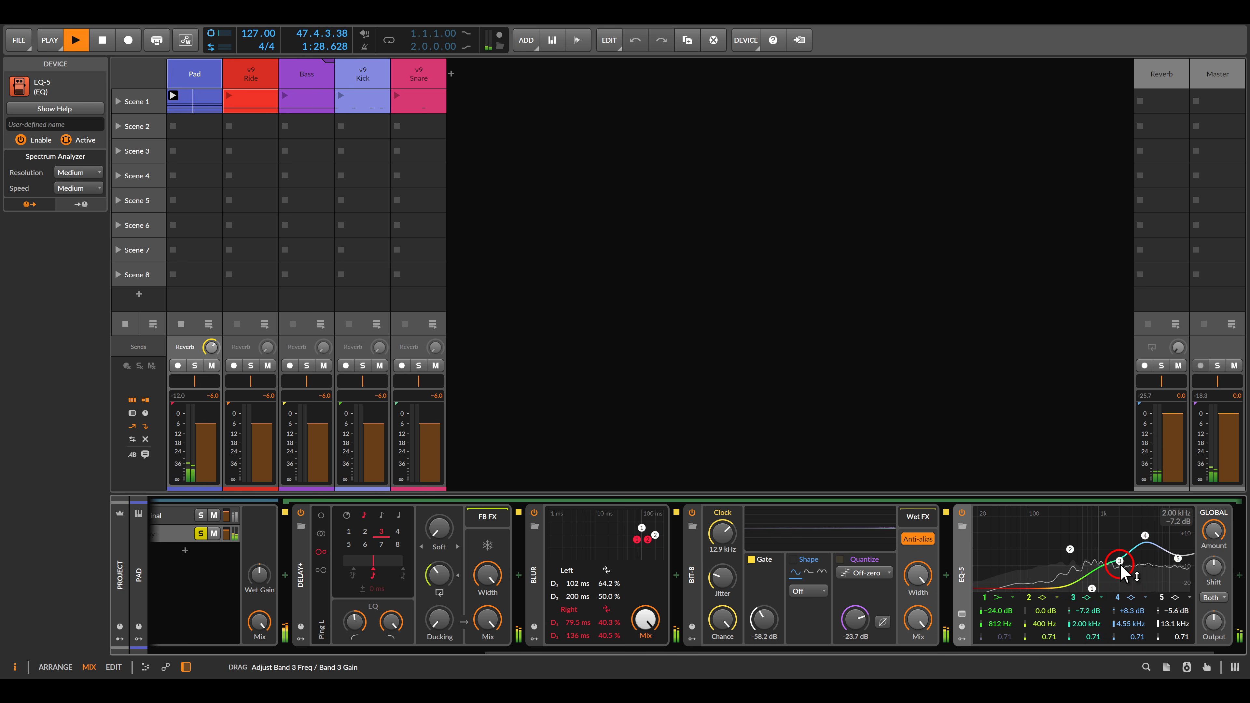
drag(1121, 552, 1130, 528)
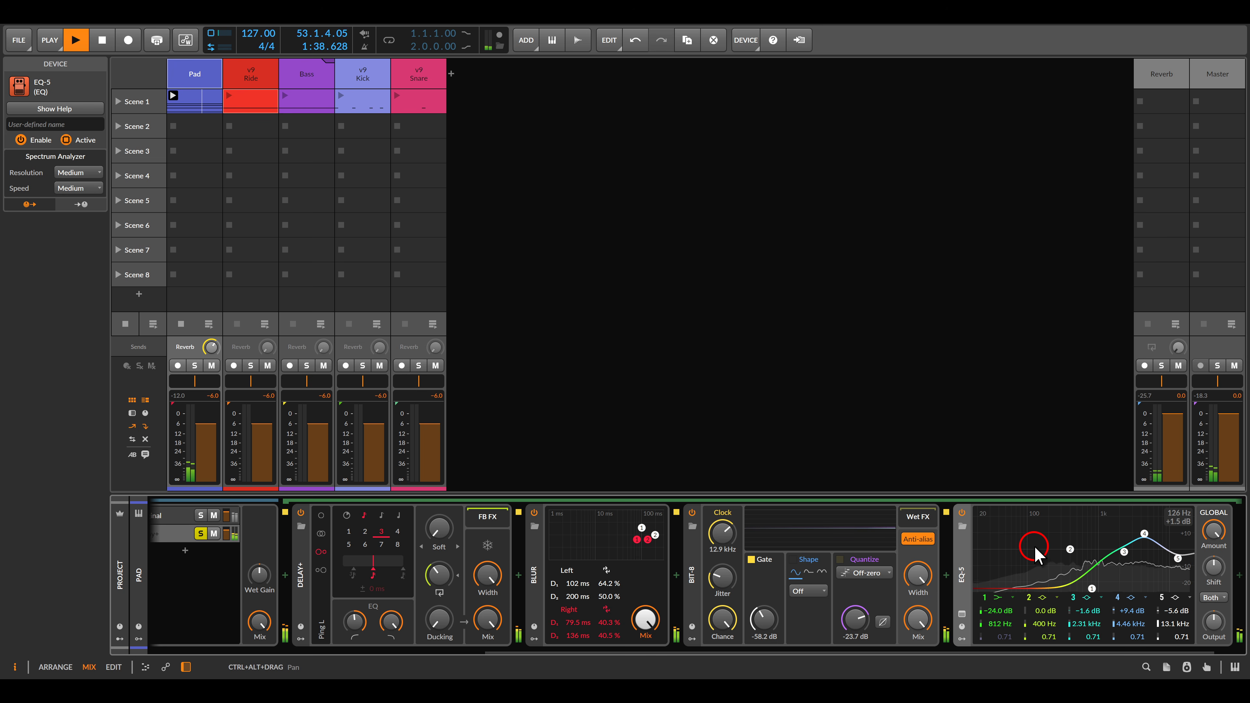
Add a third layer containing Pitch Shifter to the Pad track's FX Layer.
scroll(722, 581, up, 3)
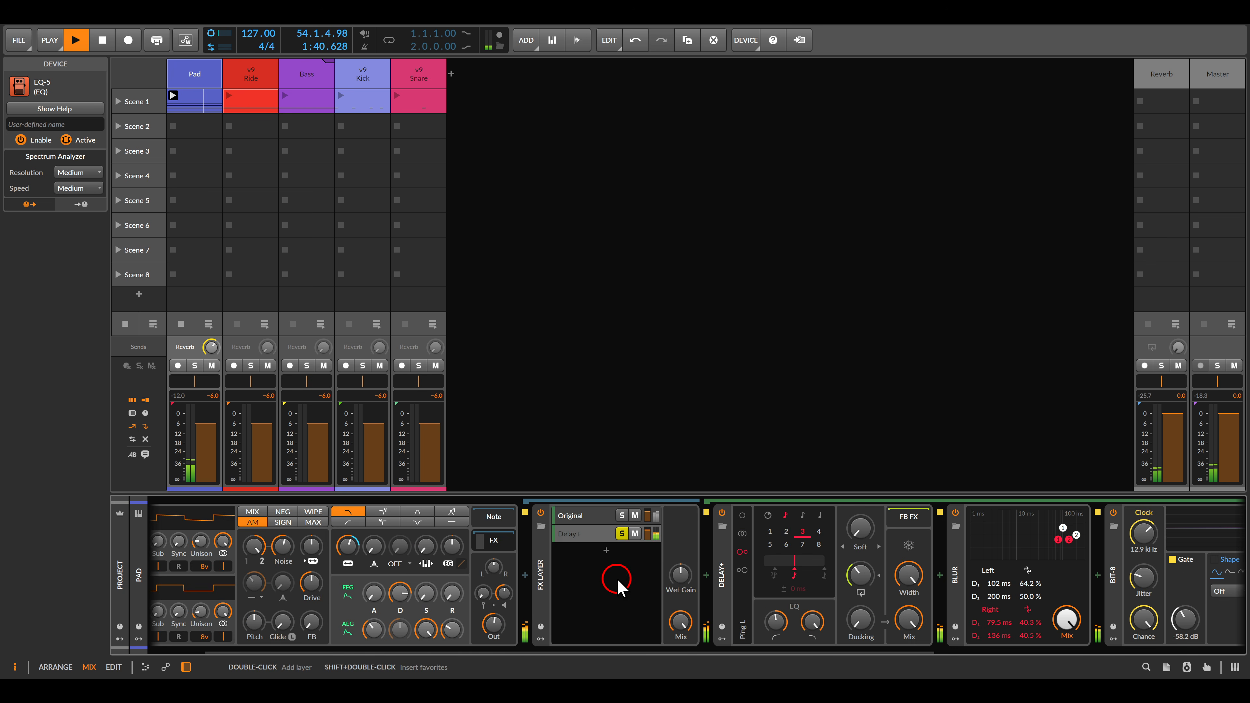
double_click(618, 586)
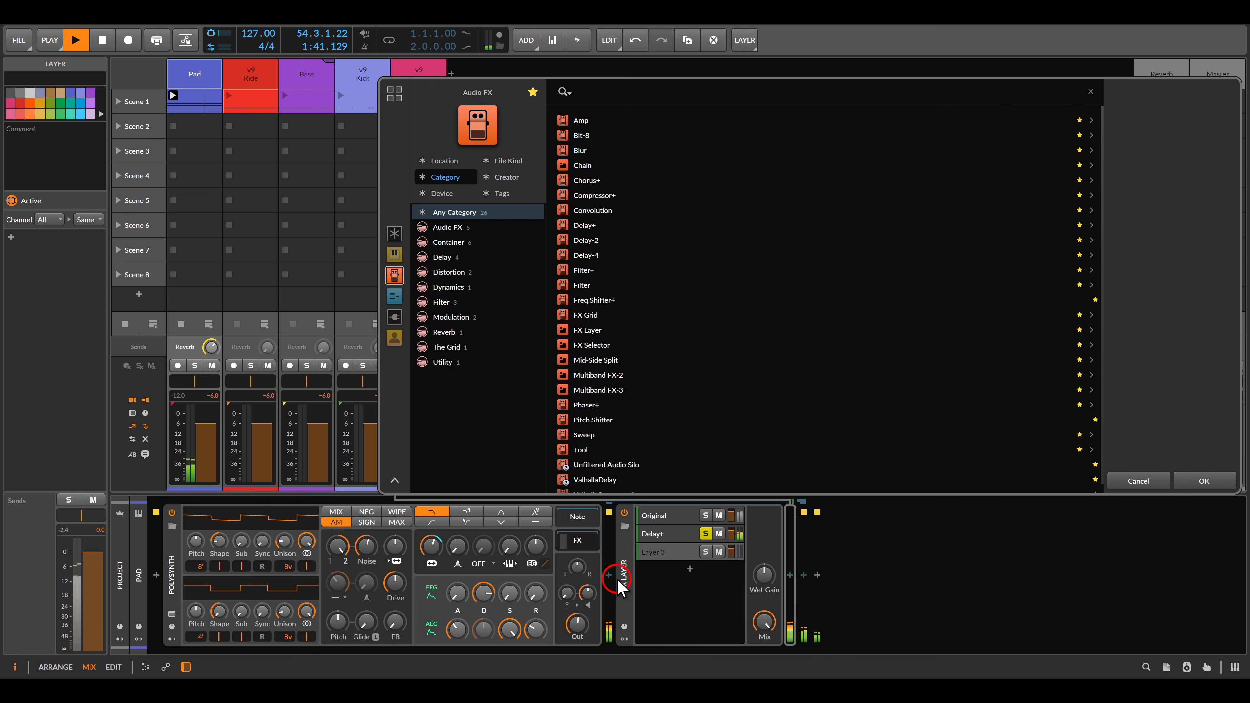
double_click(592, 423)
Solo the Pitch Shifter layer in place of Delay+, and set its pitch to -12.00 st with the mix fully raised.
click(705, 551)
click(705, 533)
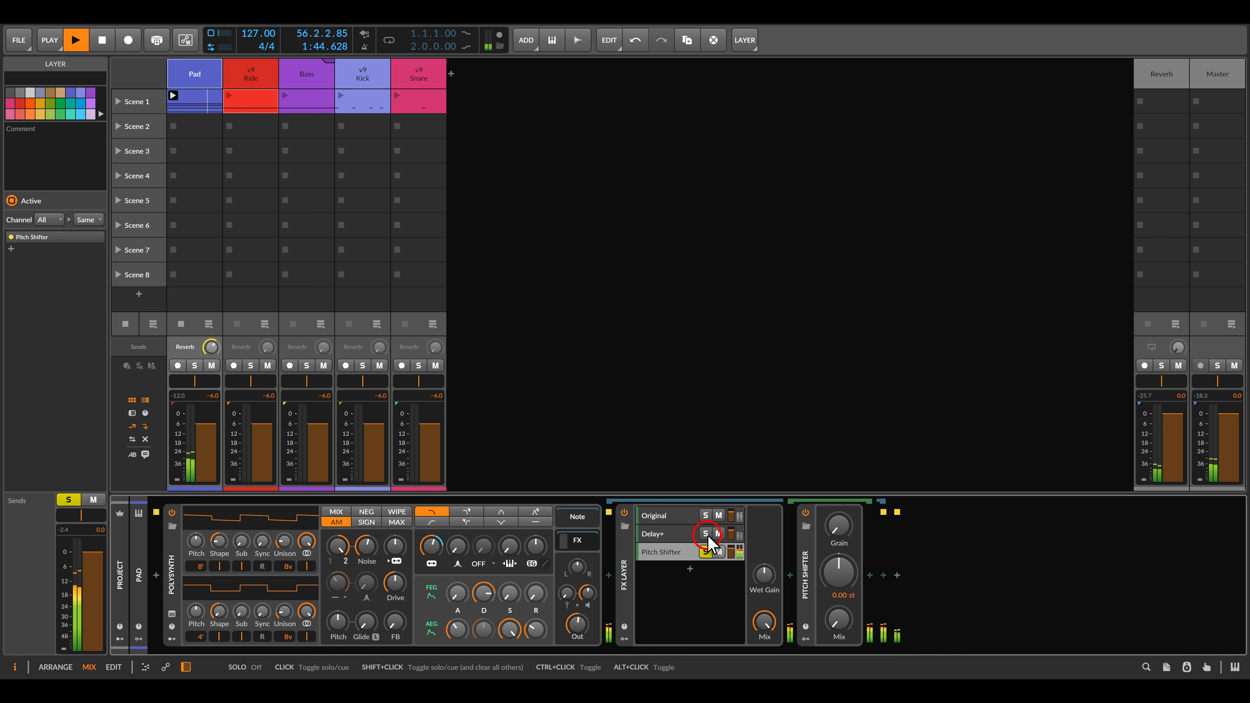
drag(840, 569, 837, 592)
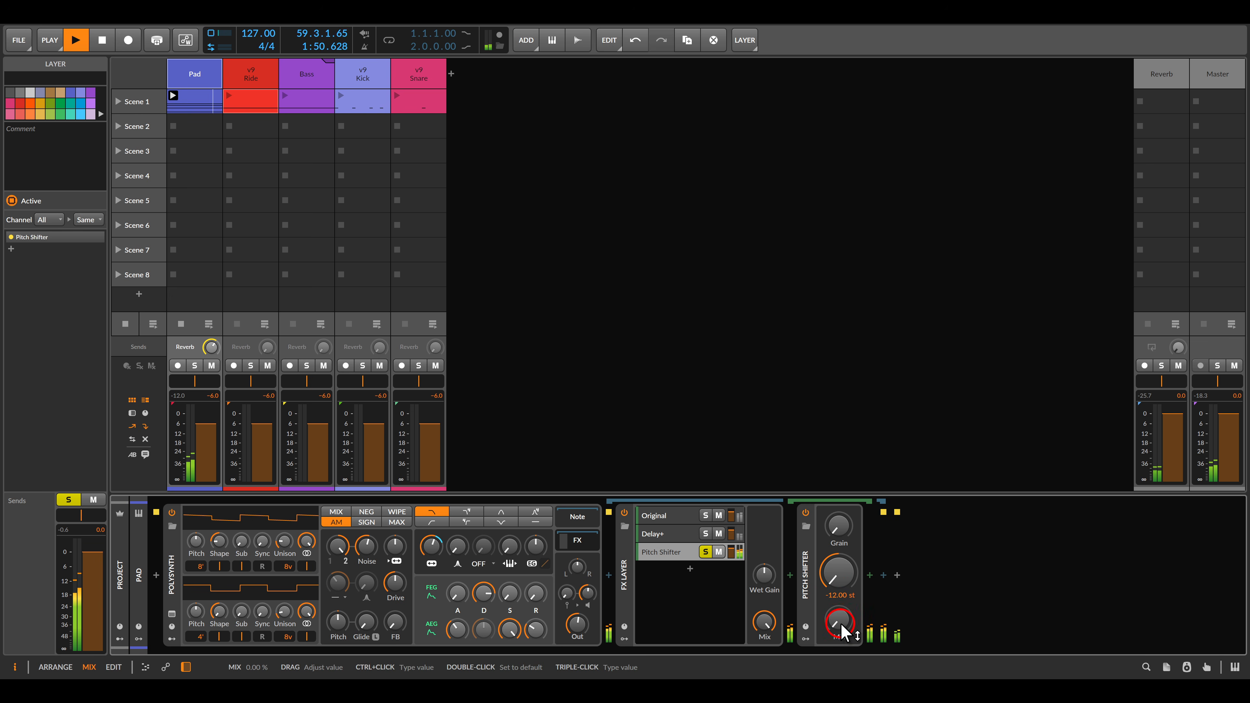
drag(843, 619, 839, 596)
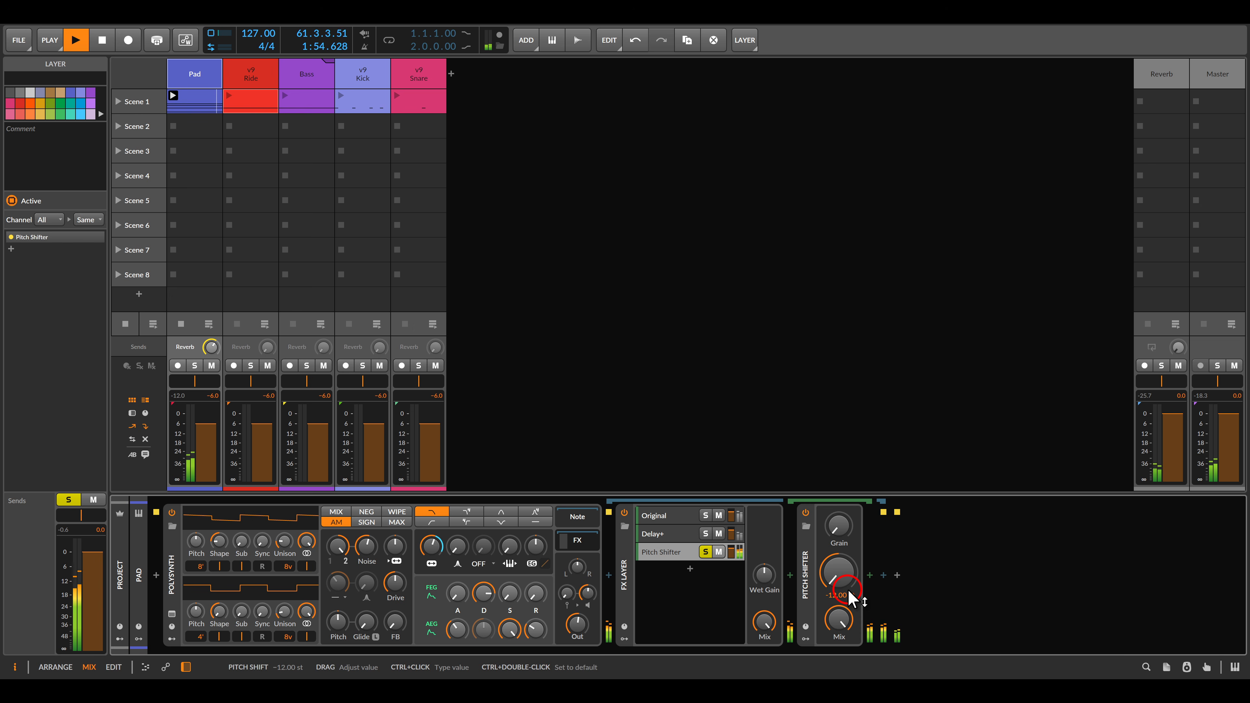
Insert Distortion after Pitch Shifter and set its pre-distortion EQ bell to 2.18 kHz with +10.7 dB gain.
click(869, 575)
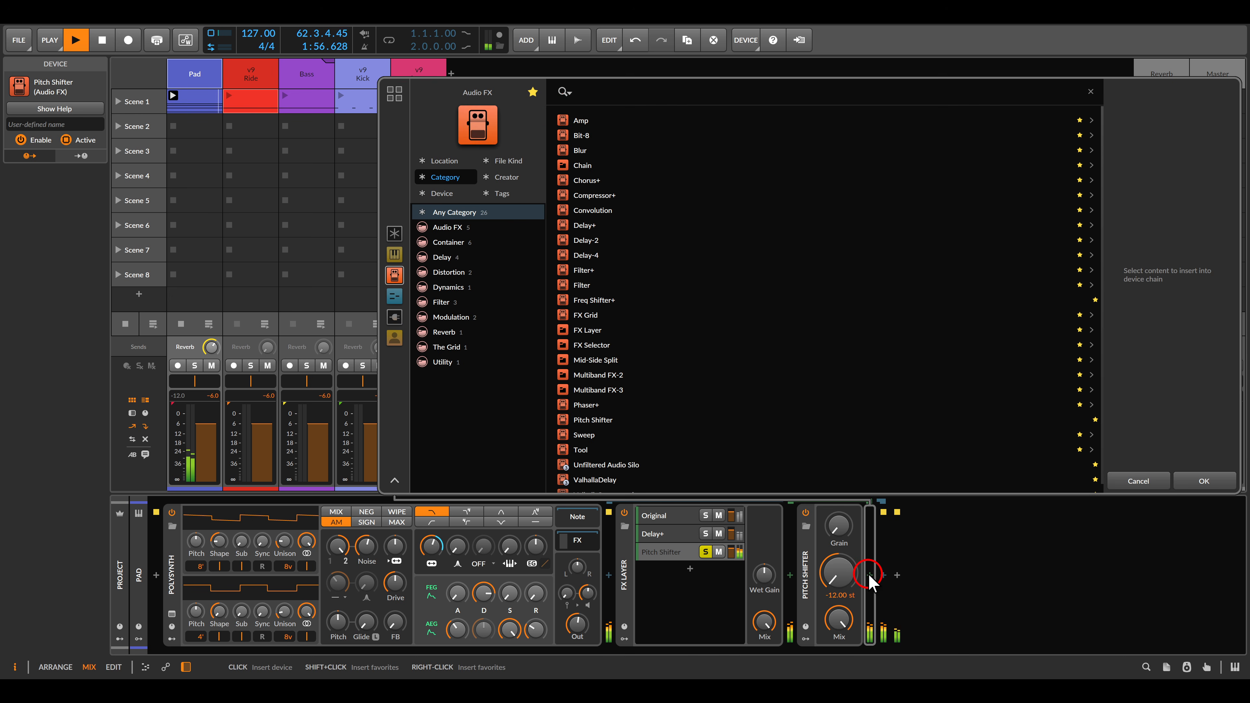
click(532, 92)
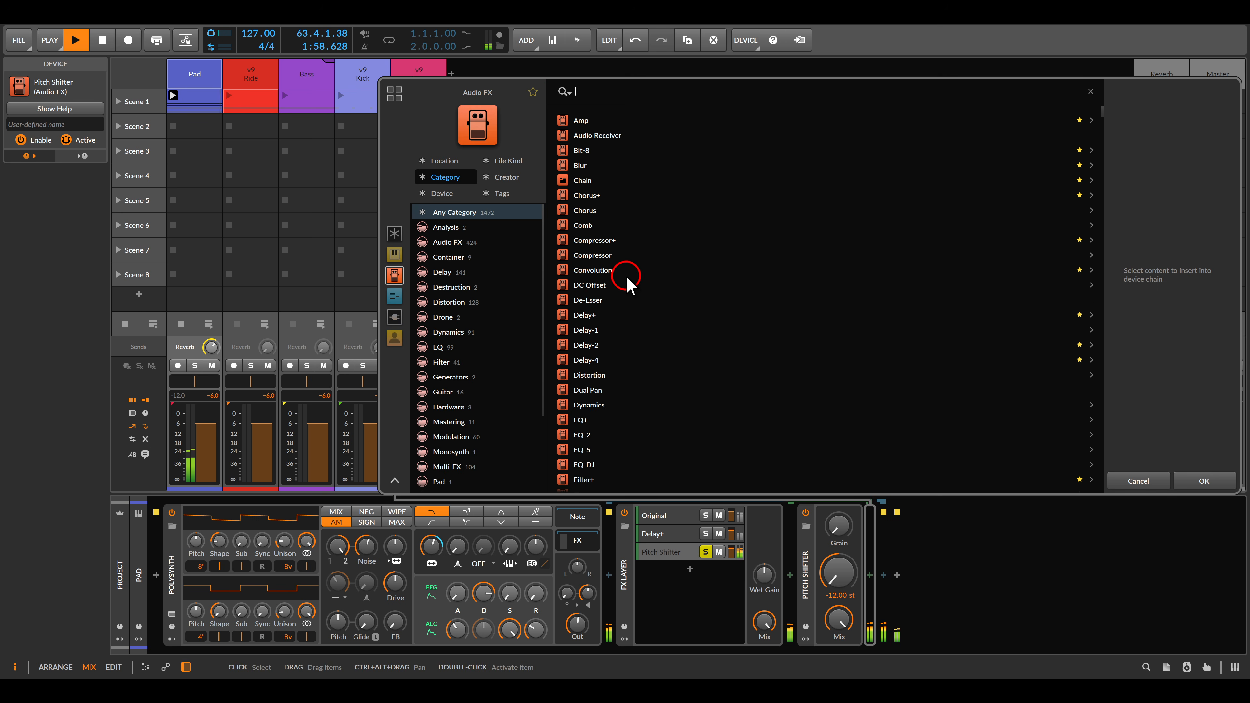
double_click(598, 375)
mouse_move(957, 519)
mouse_down()
mouse_move(1003, 543)
mouse_move(976, 535)
mouse_up()
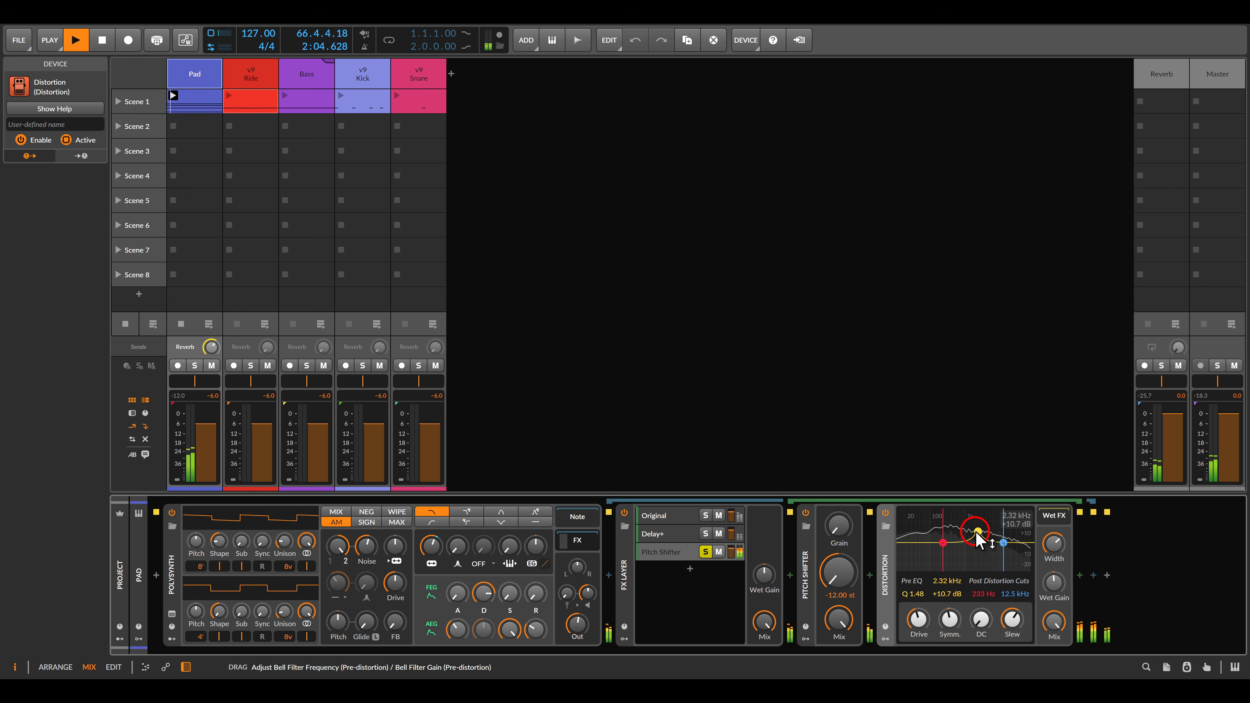
Insert Chorus+ after Distortion with 100% mix, x2 character and 17.5% LFO speed.
click(1072, 570)
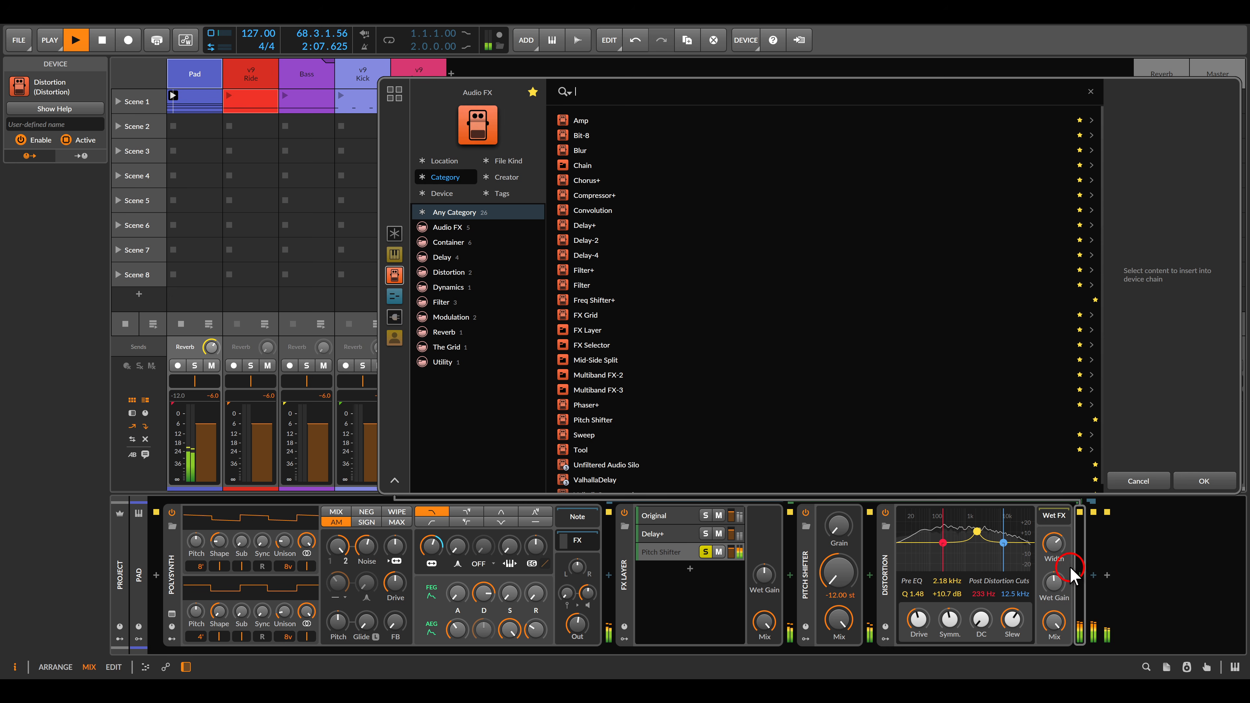
double_click(589, 181)
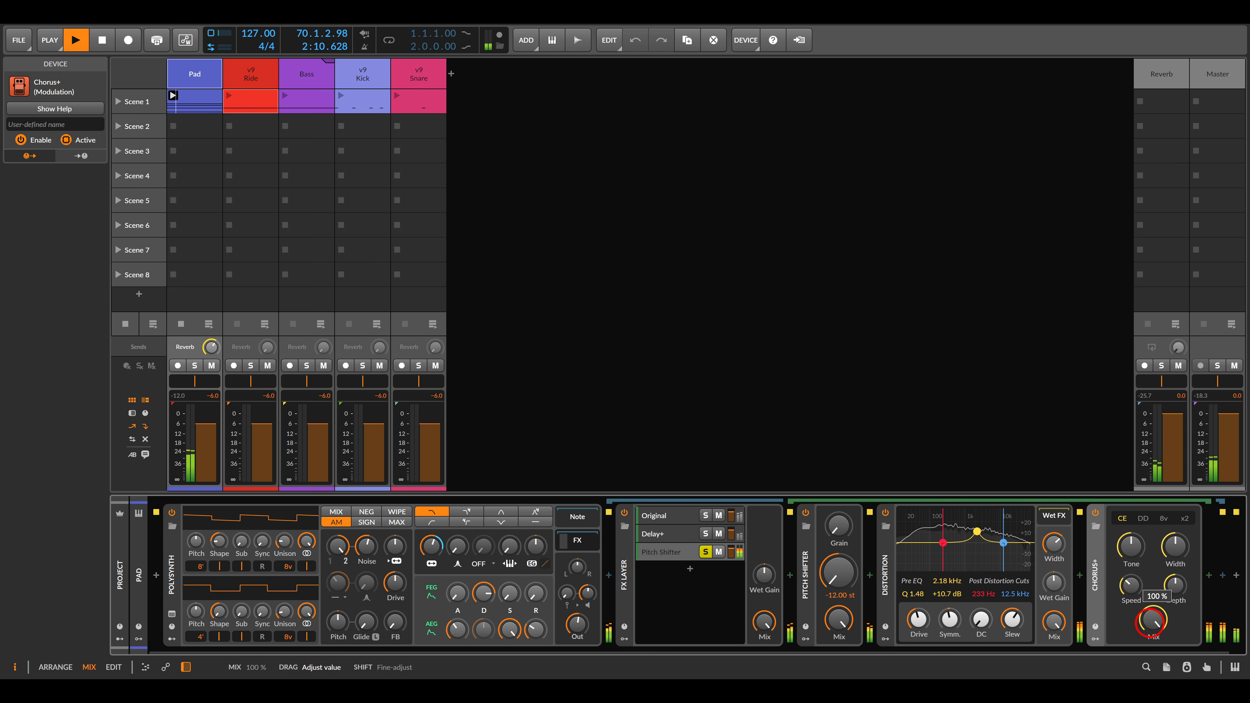
click(1164, 518)
click(1171, 546)
click(1130, 588)
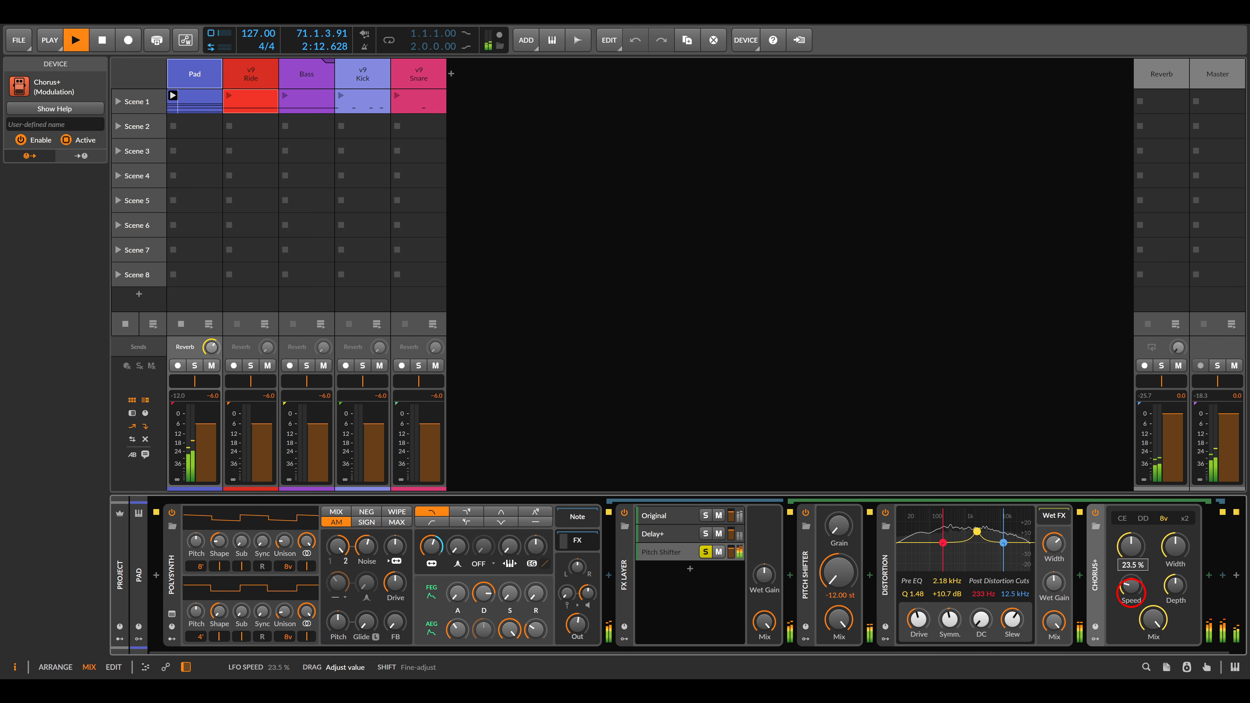
click(1183, 519)
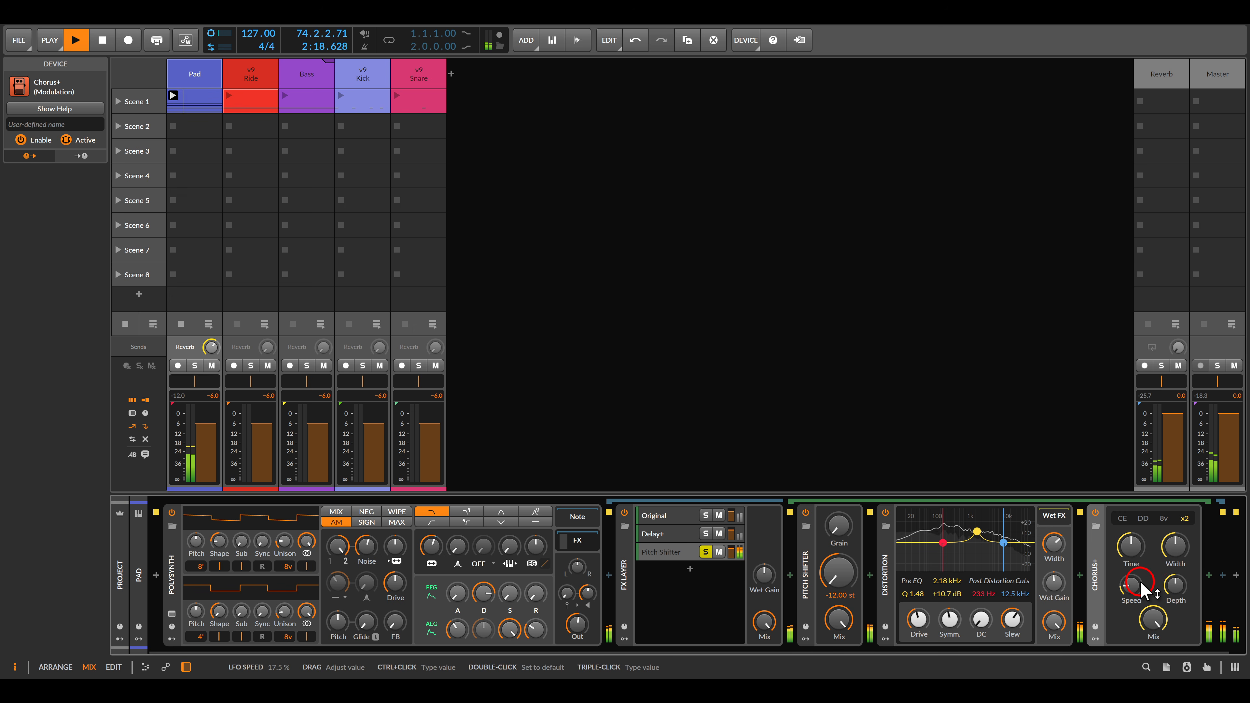
Insert Multiband FX-2 after Chorus+, setting its crossover to 297 Hz and its low band gain to about -14 dB.
scroll(1130, 580, right, 1)
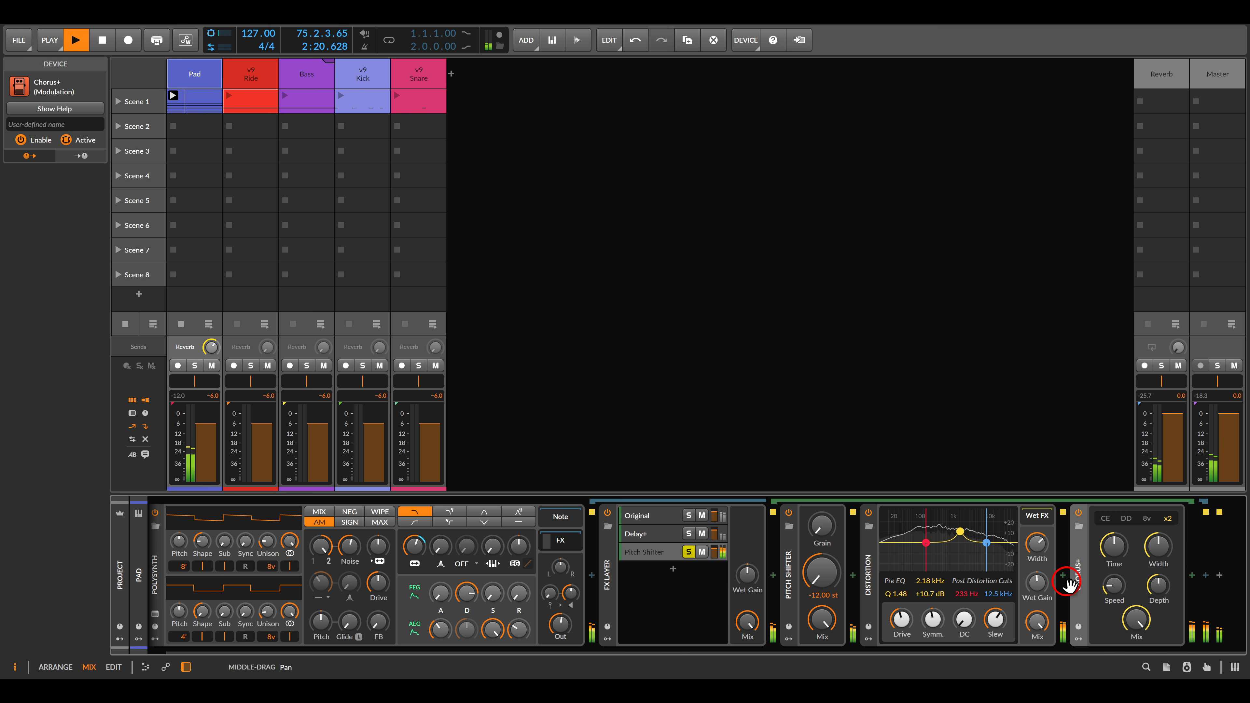
click(1192, 577)
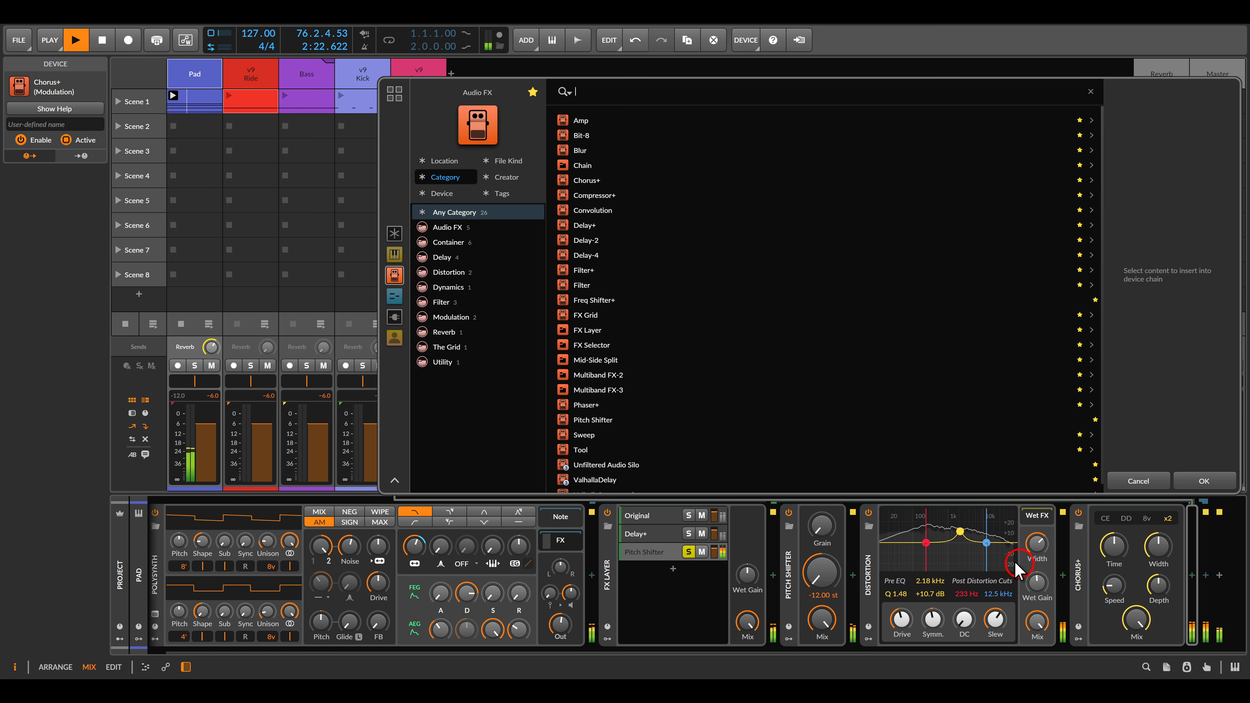
double_click(610, 380)
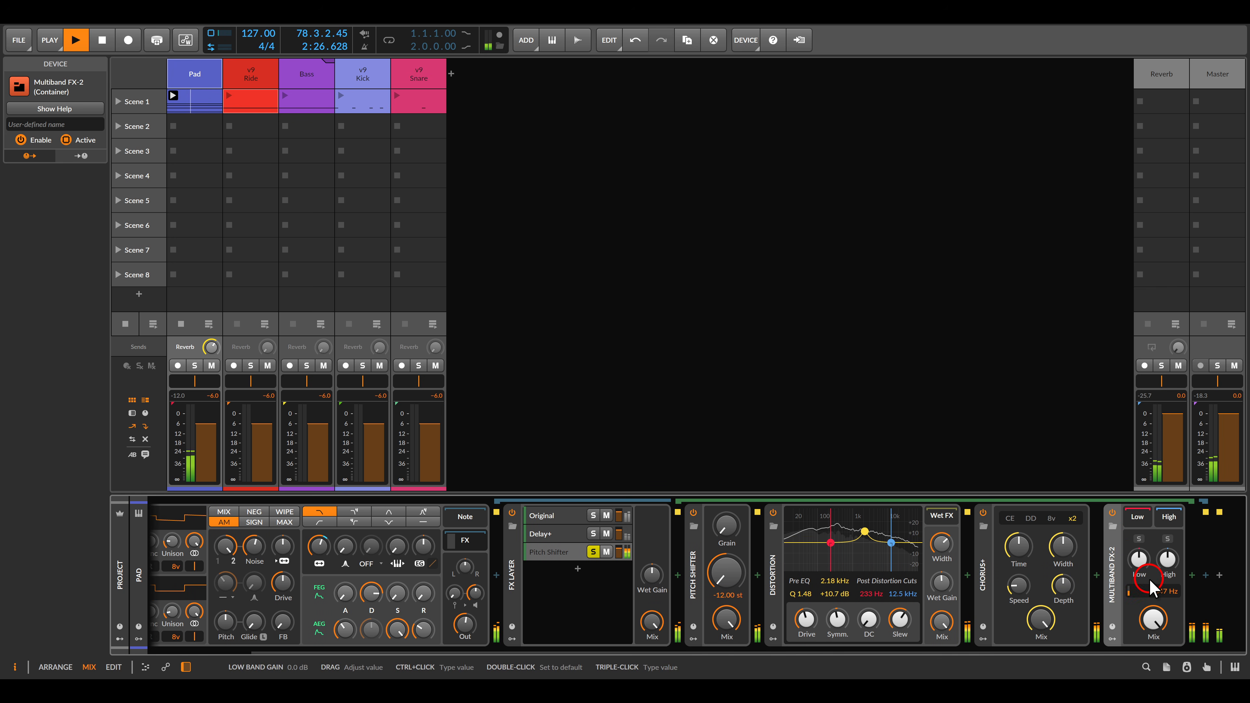
drag(1159, 590, 1139, 559)
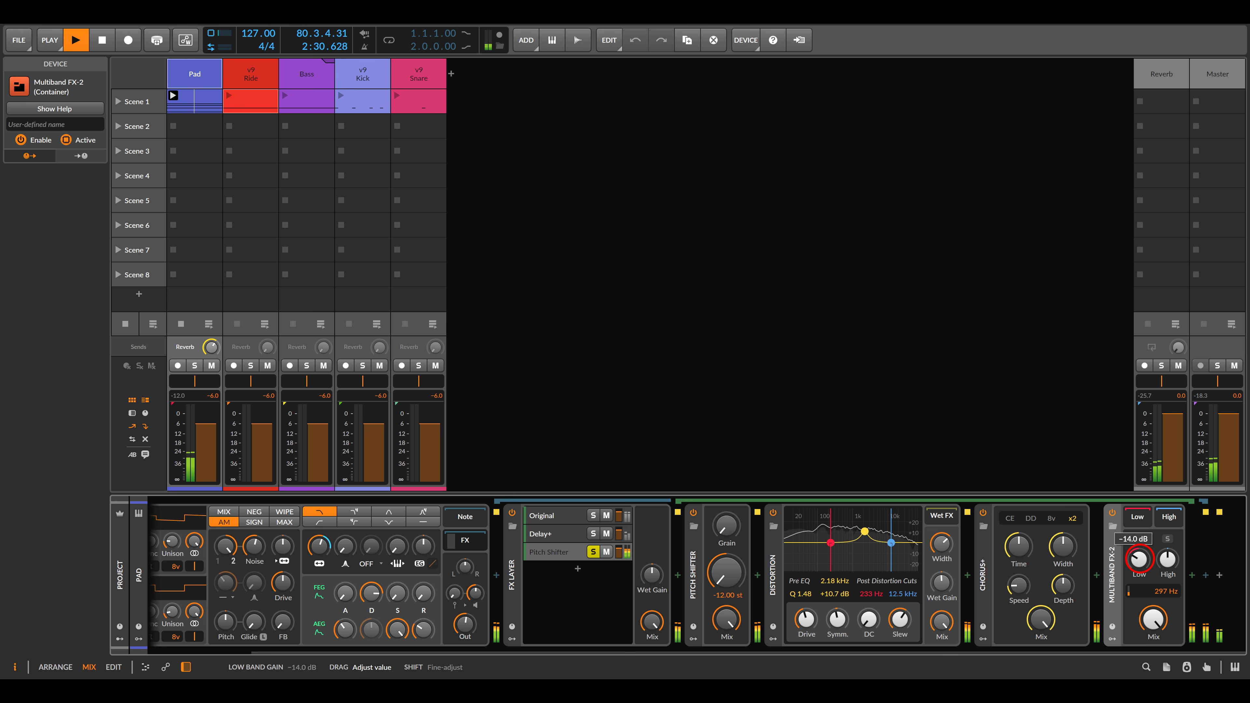
drag(1140, 558, 1139, 558)
Insert Convolution into the High band chain of Multiband FX-2.
click(1160, 519)
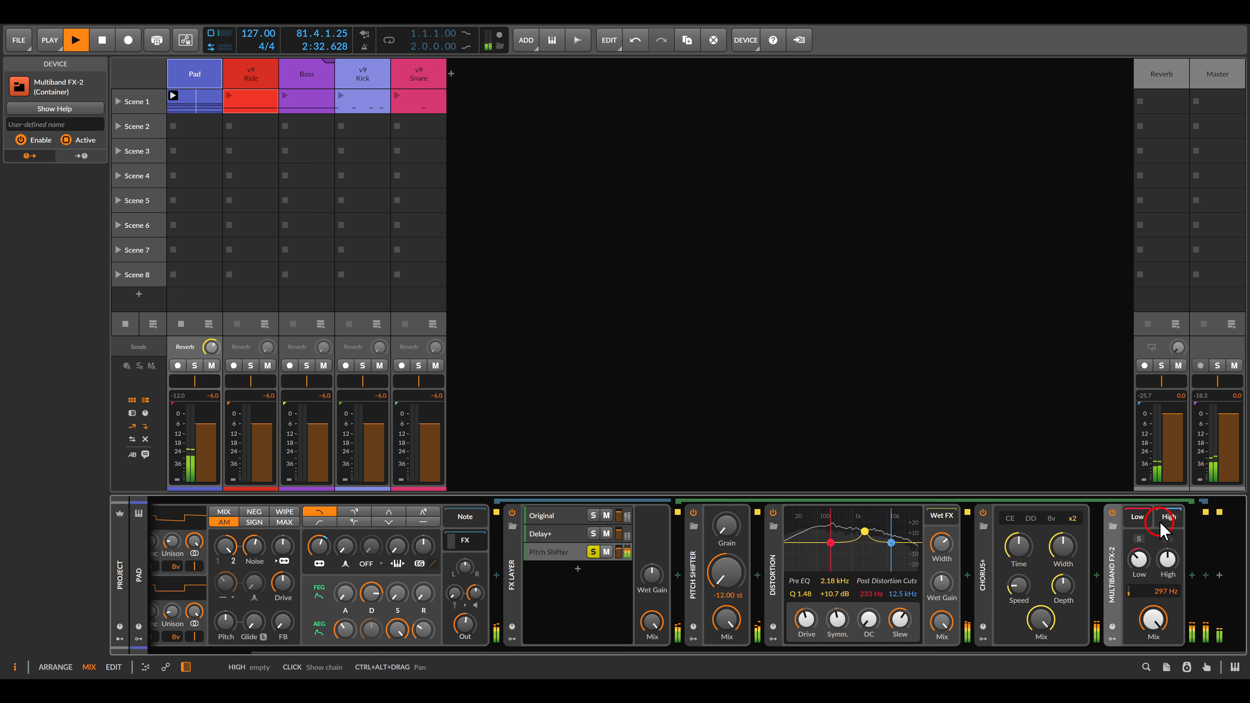
click(1193, 575)
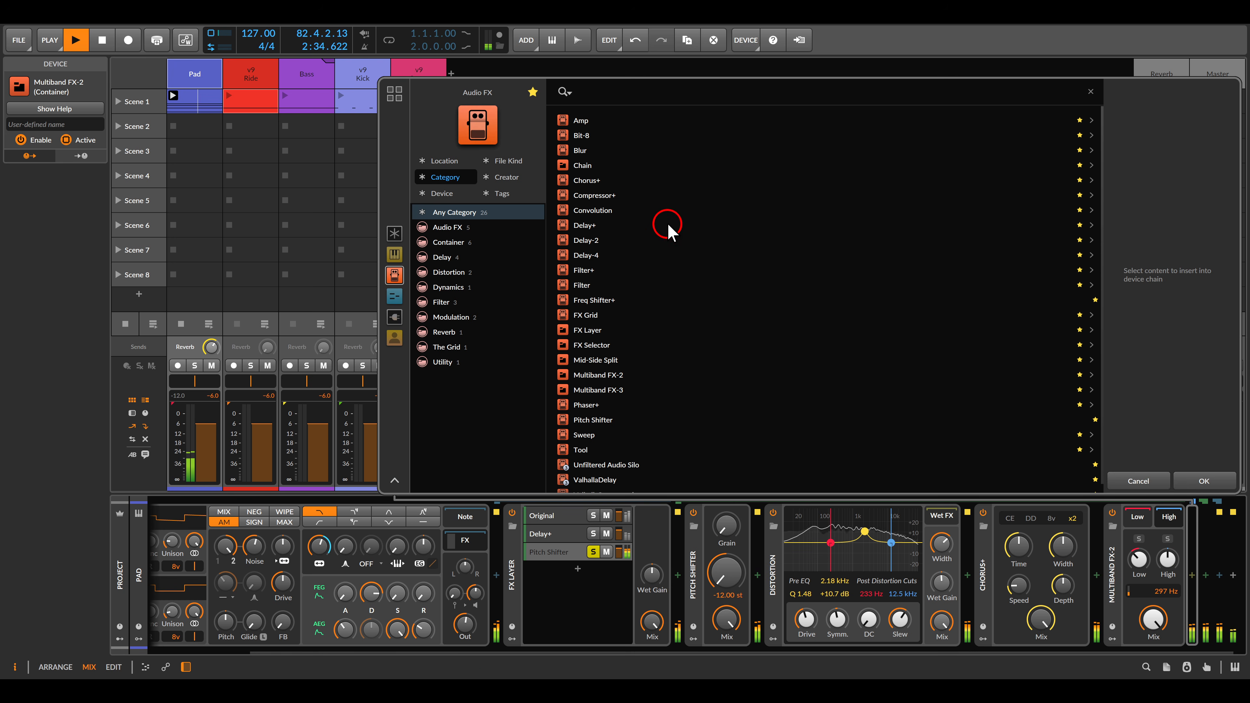
double_click(610, 211)
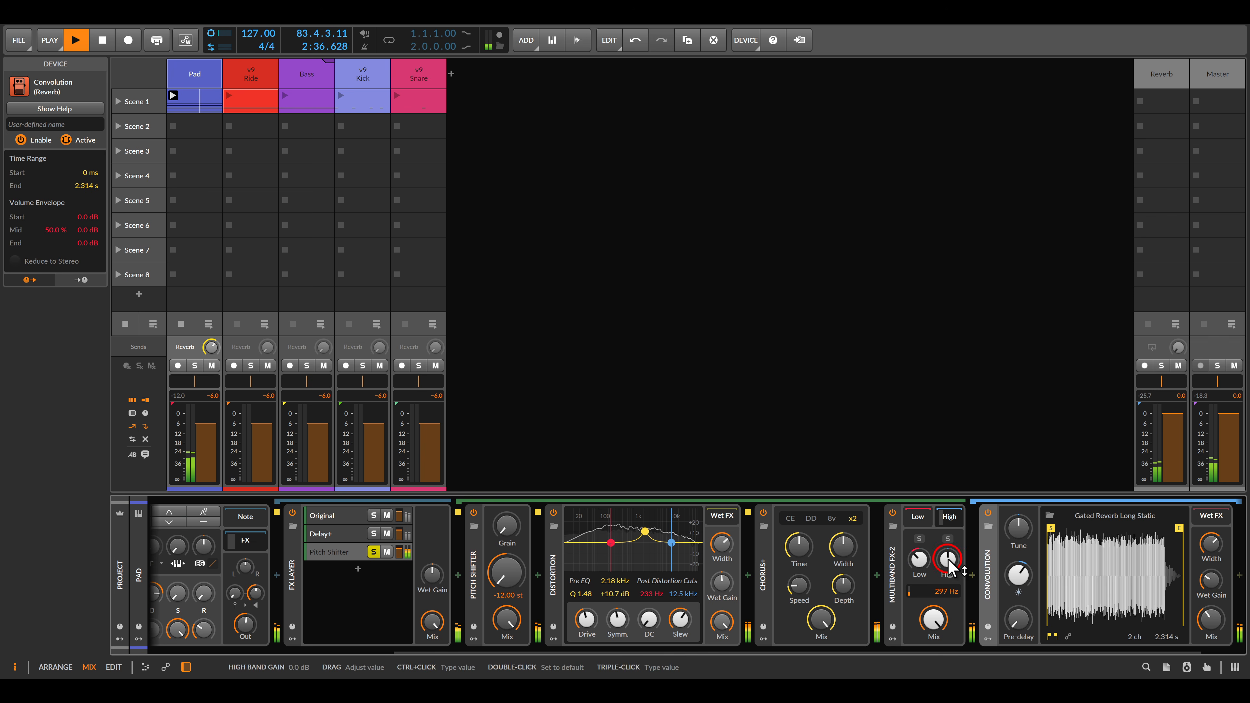
Add a fourth layer containing Amp to the Pad track's FX Layer and solo it in place of Pitch Shifter.
drag(682, 559, 974, 561)
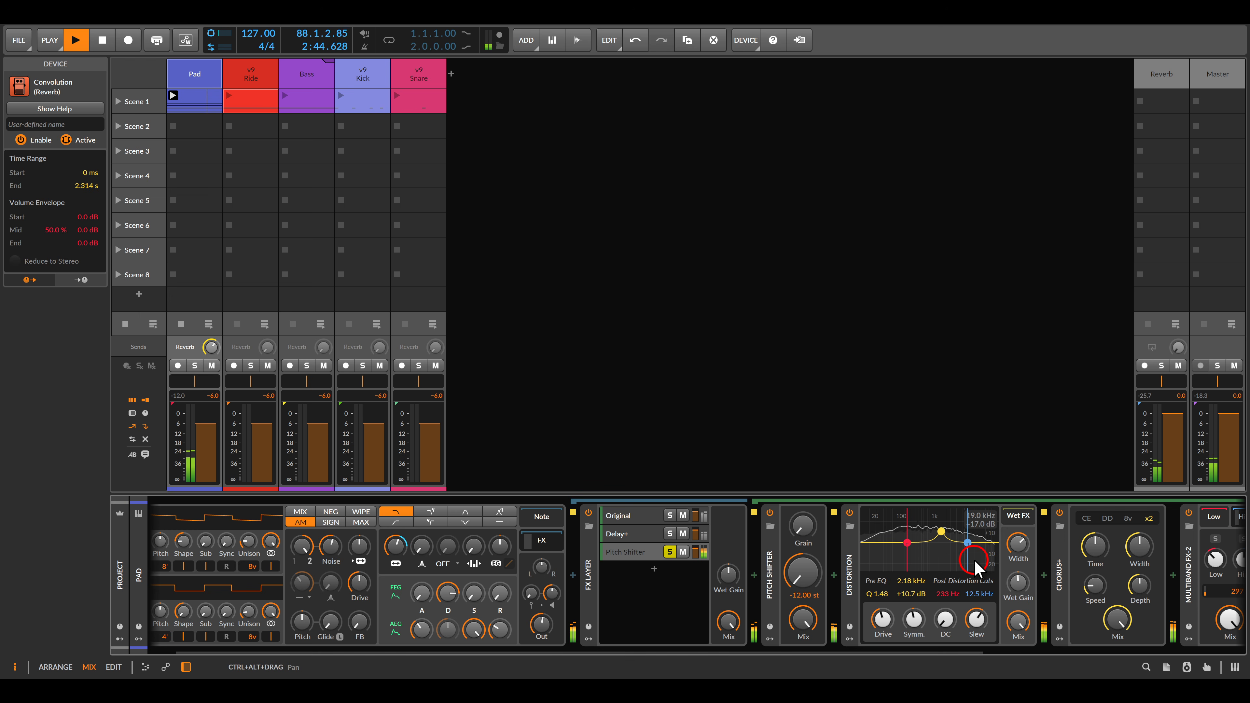
click(687, 598)
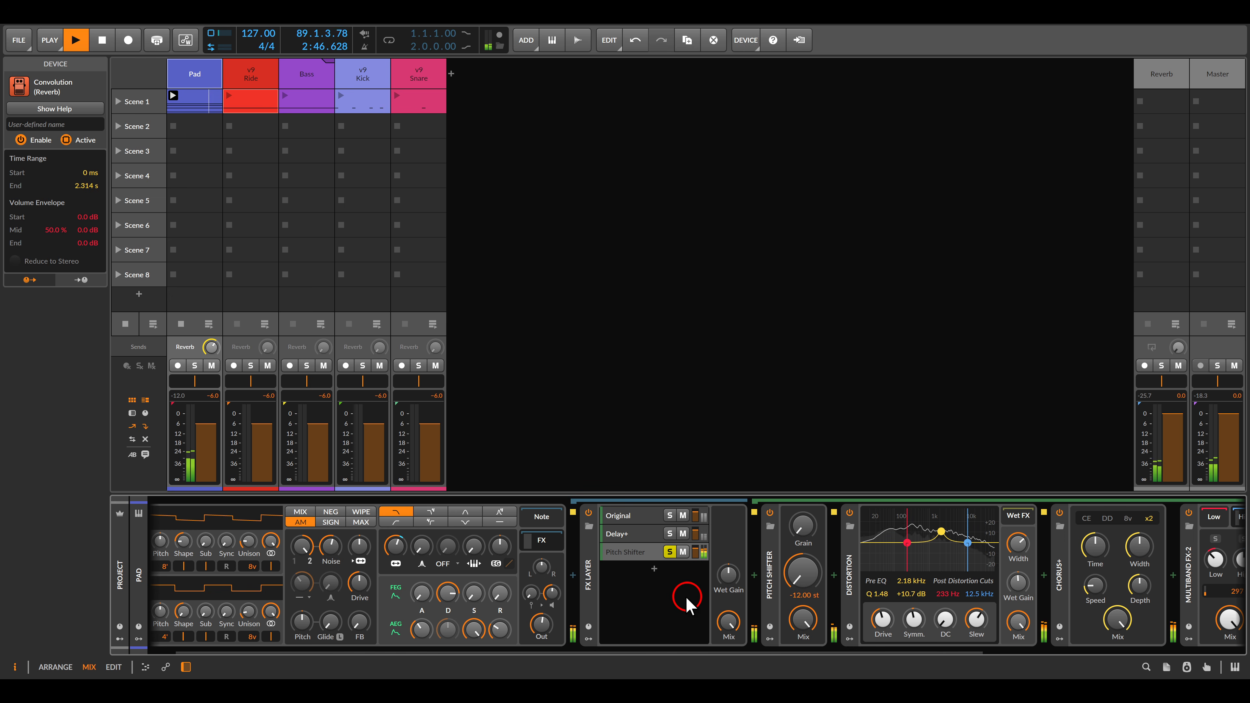
click(568, 151)
double_click(576, 122)
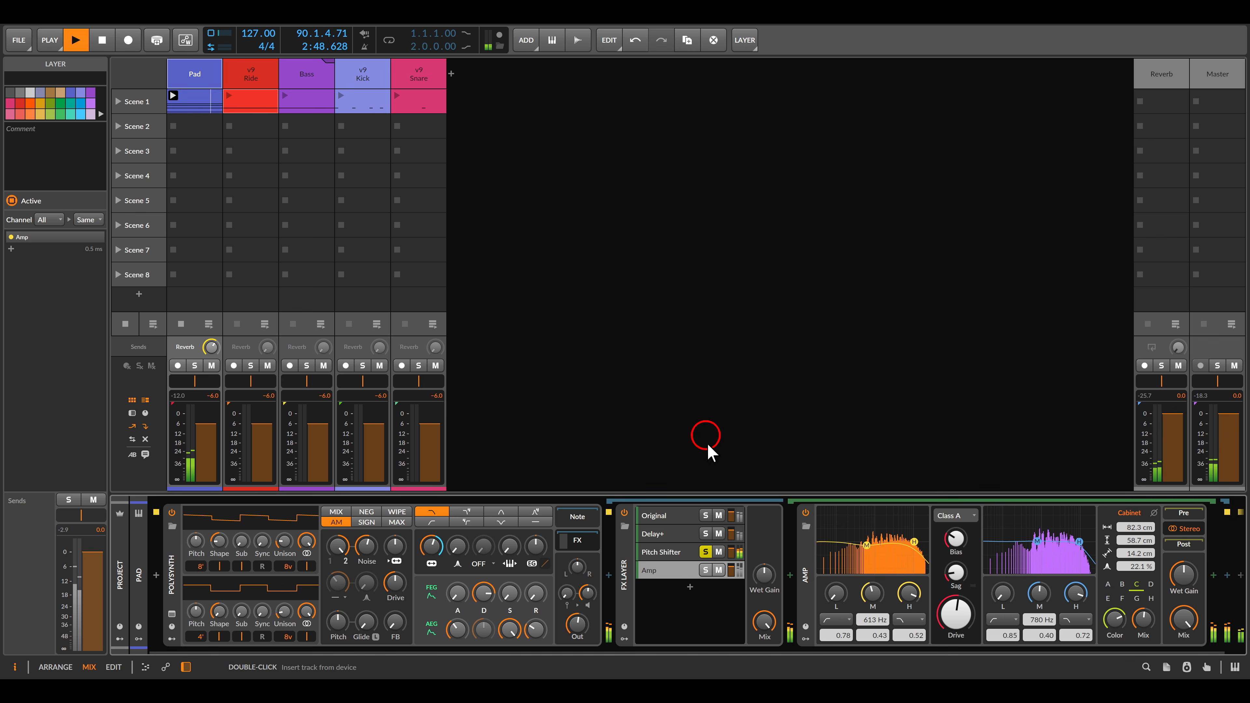
click(705, 569)
click(707, 590)
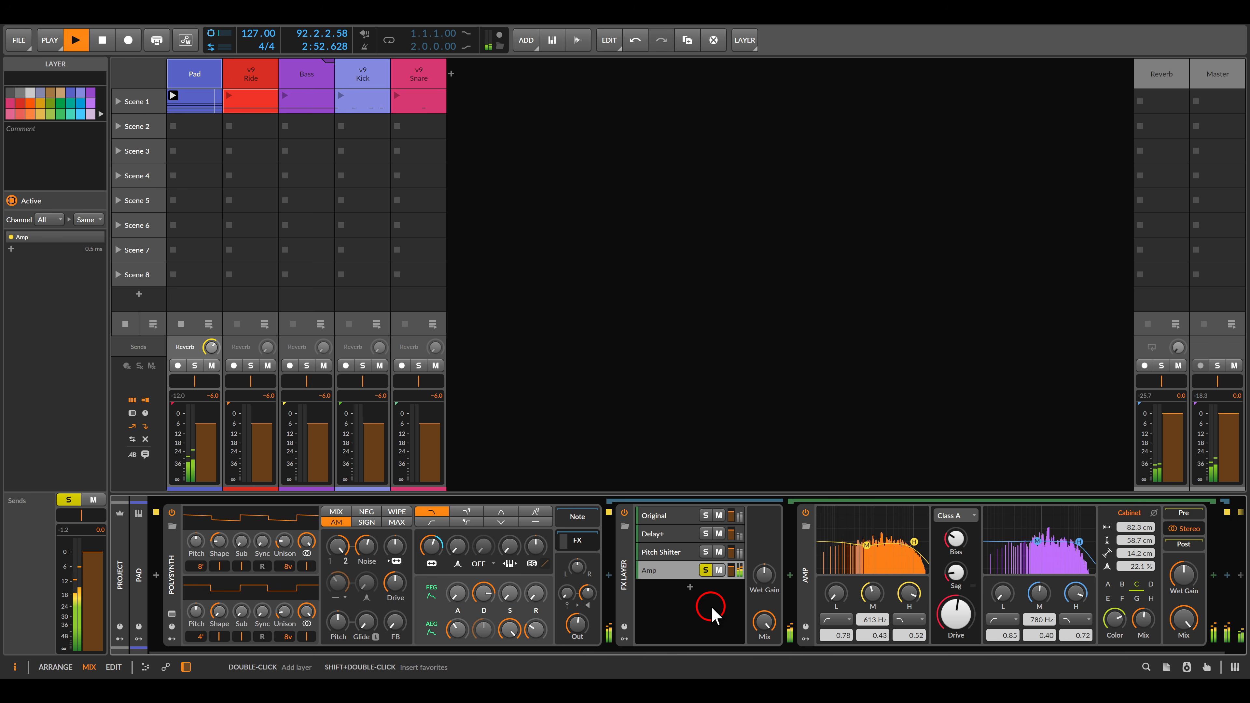
Insert Flanger+ after Amp in the soloed layer and choose its DP character.
click(1191, 575)
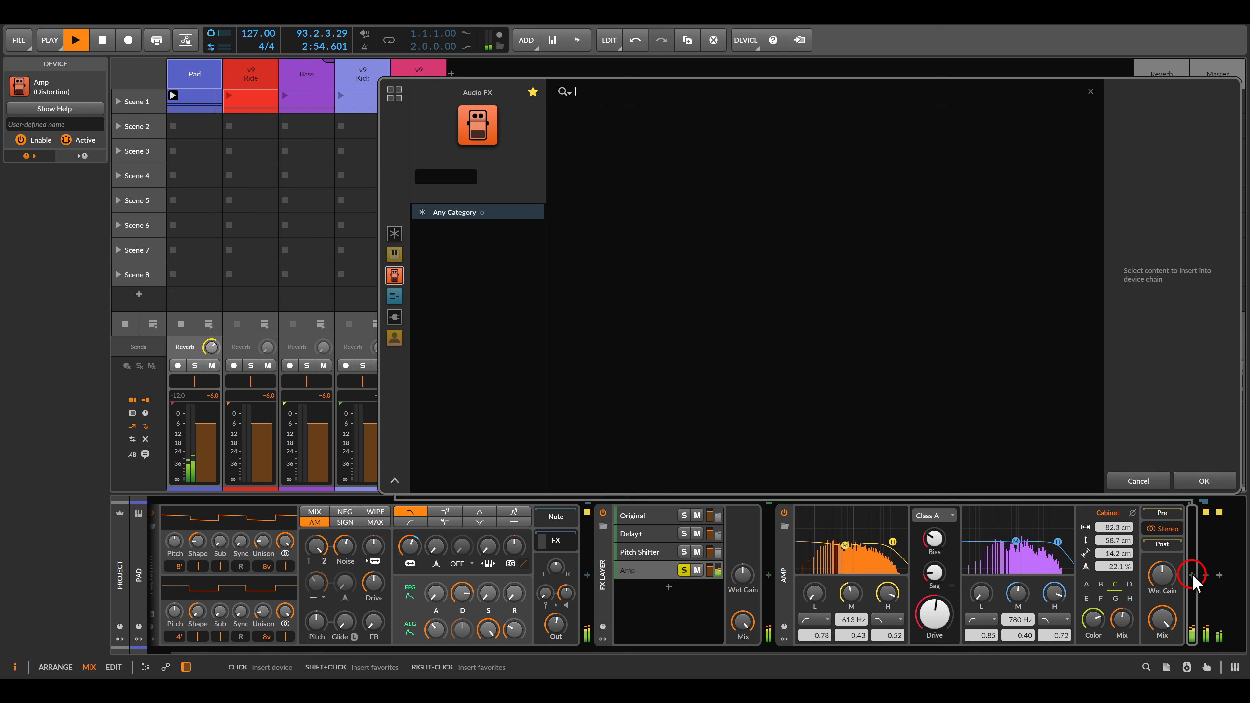
click(533, 92)
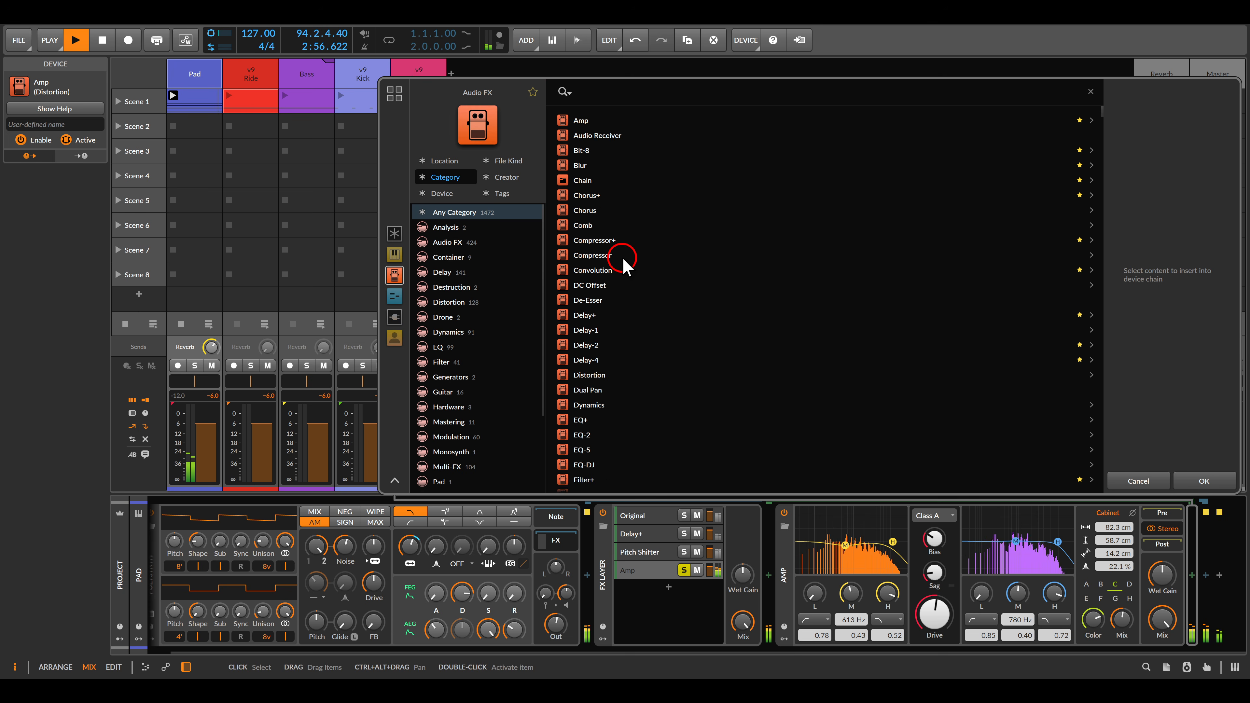
scroll(623, 276, down, 3)
double_click(610, 416)
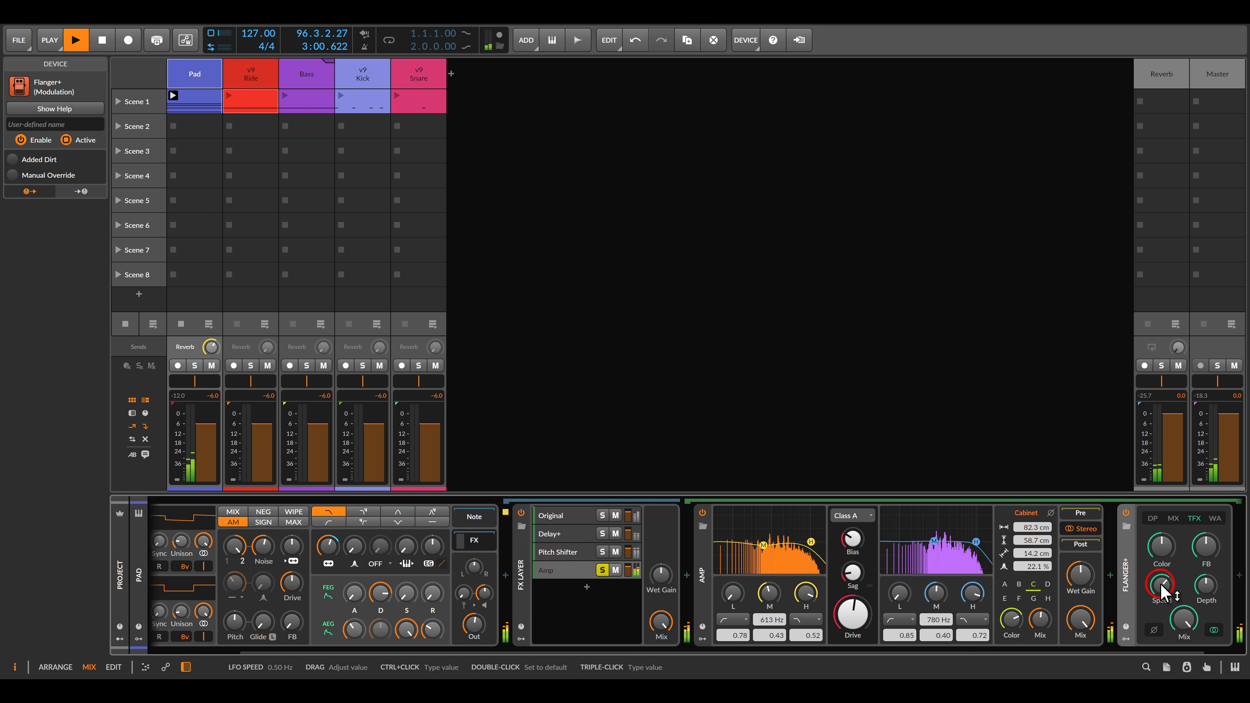
click(1173, 520)
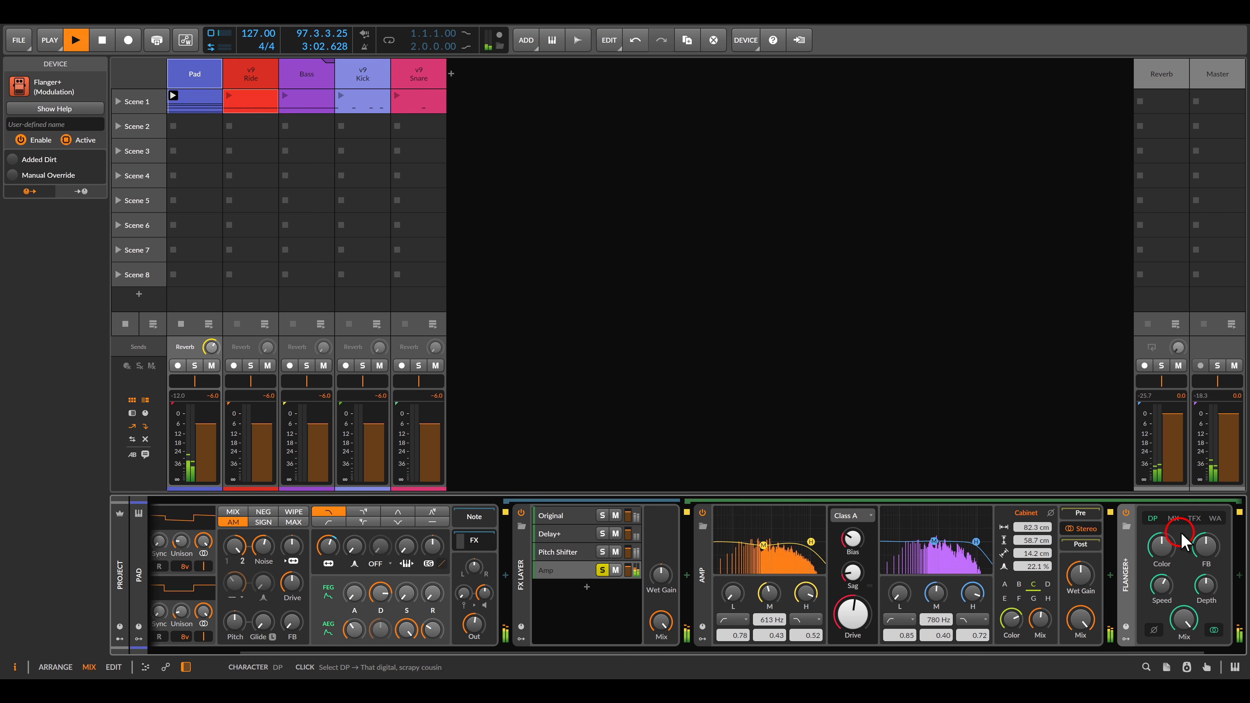
Raise Flanger+'s feedback and fine-tune Amp's input and output high band frequencies, lowering the output one.
drag(1206, 545, 1206, 533)
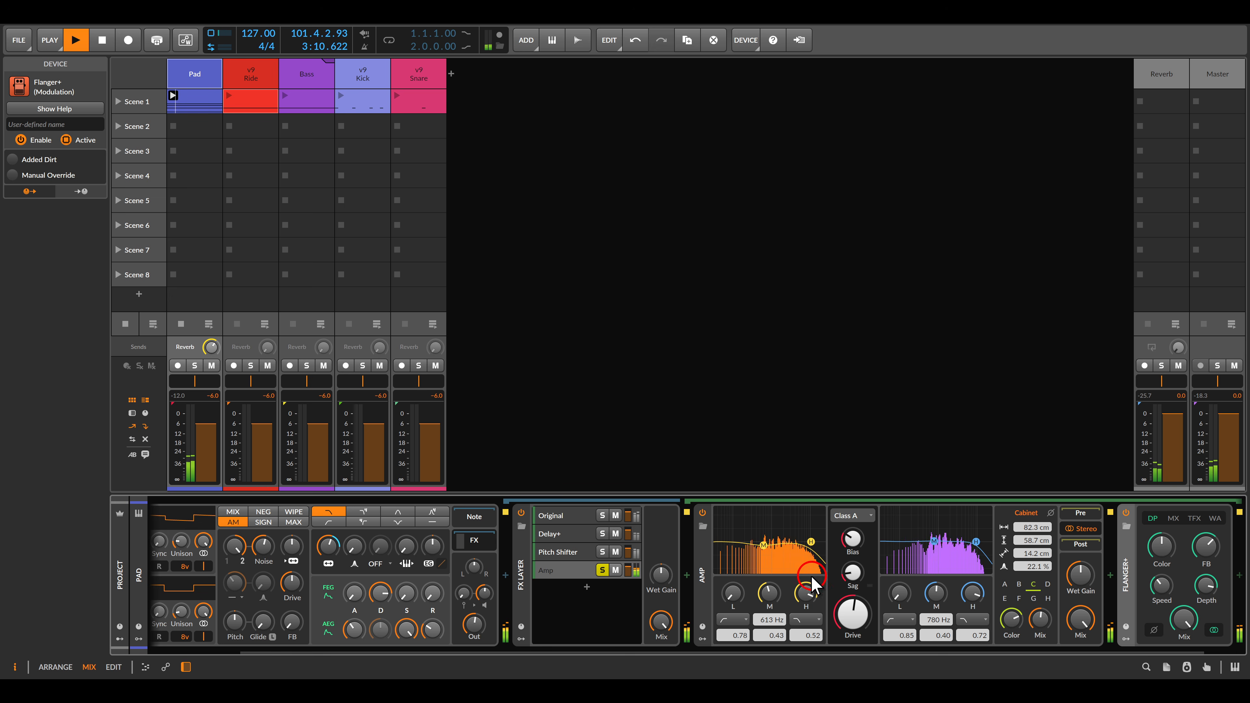
drag(807, 589, 807, 590)
drag(972, 592, 972, 593)
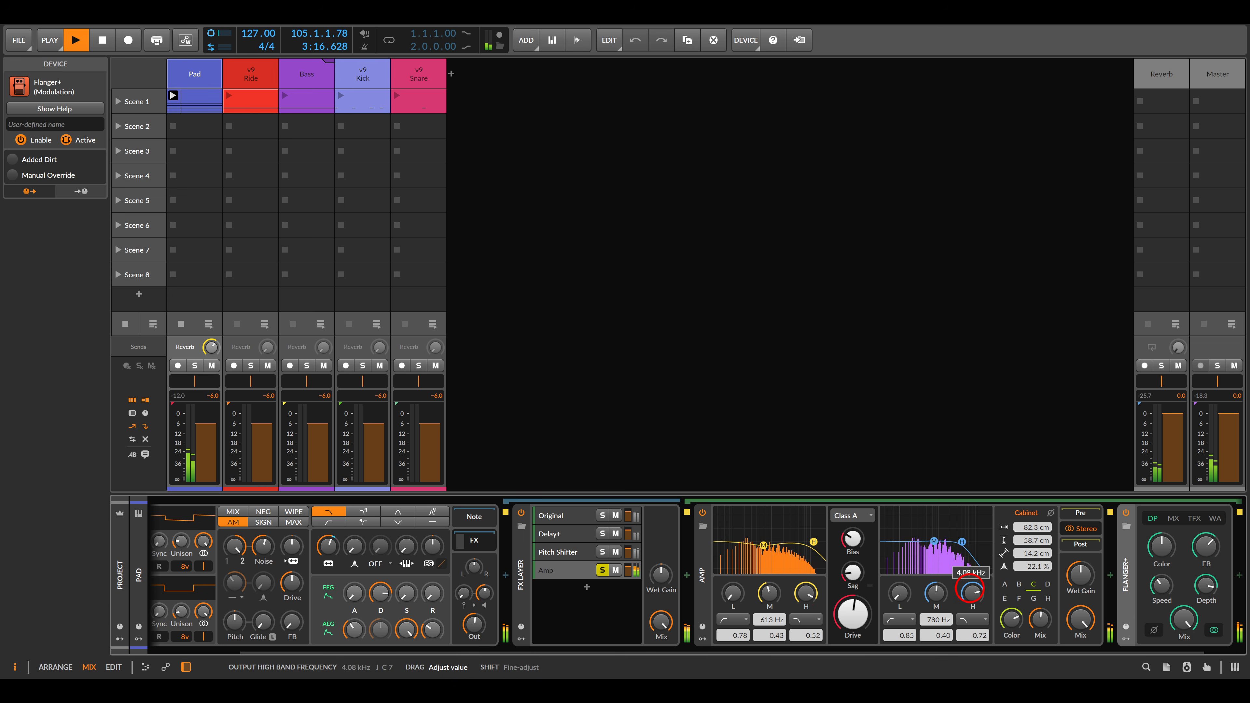
drag(969, 589, 907, 596)
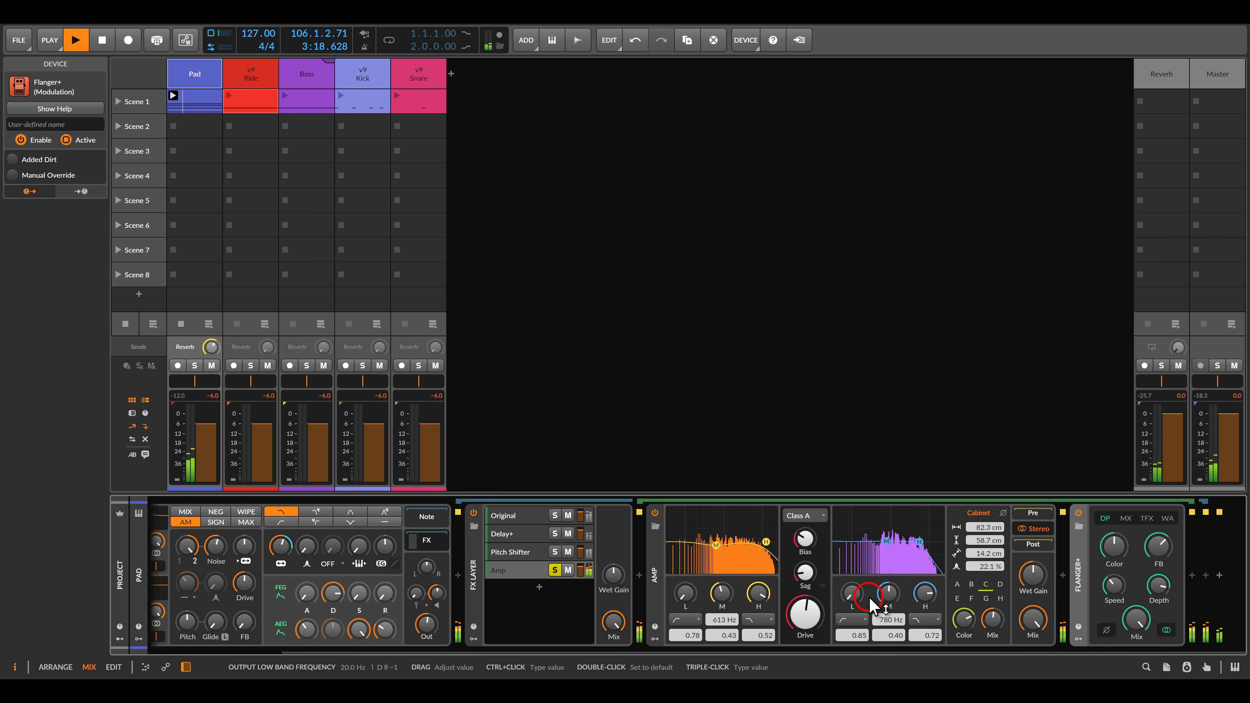
Insert Filter after Flanger+ in the Amp layer and lower its cutoff frequency.
click(1192, 575)
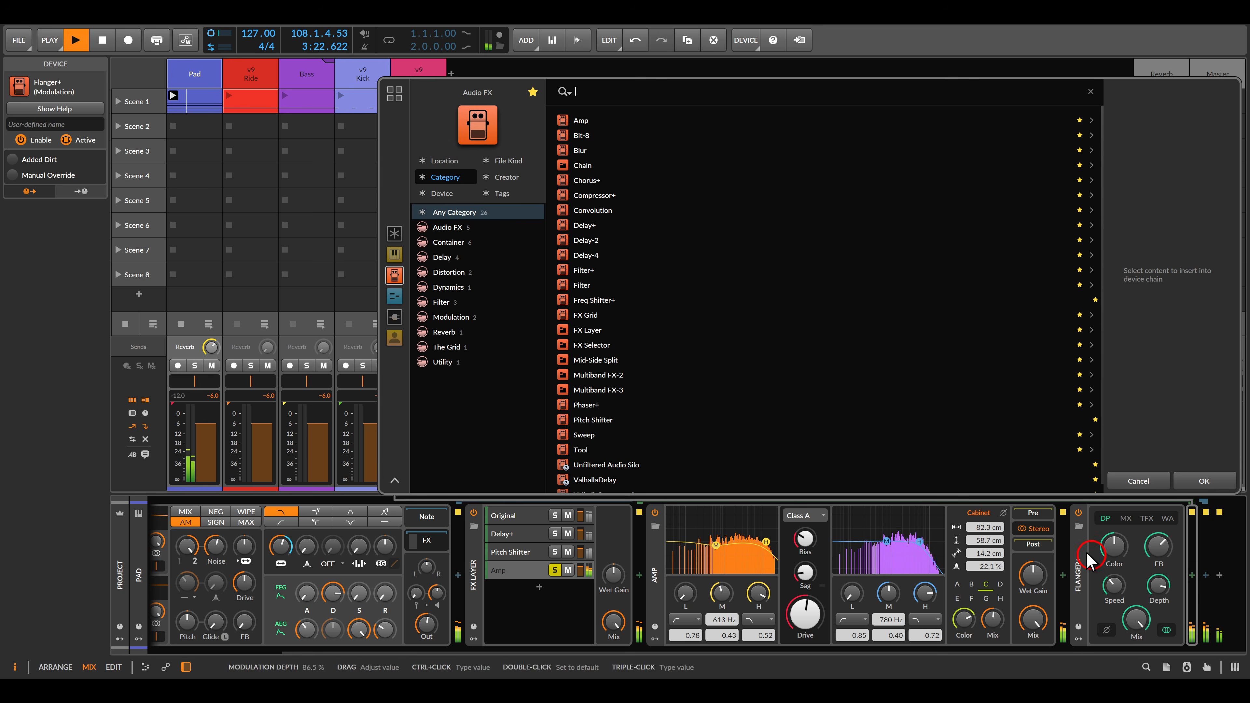
double_click(595, 287)
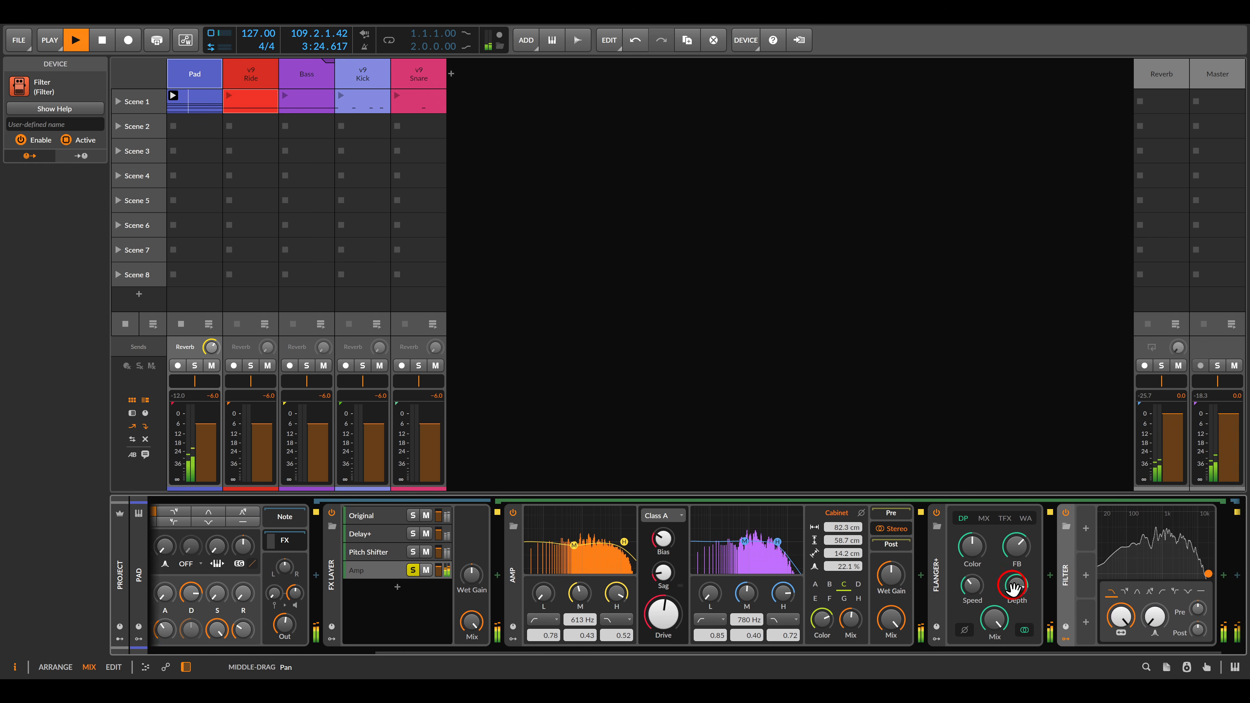
drag(1085, 631, 1090, 616)
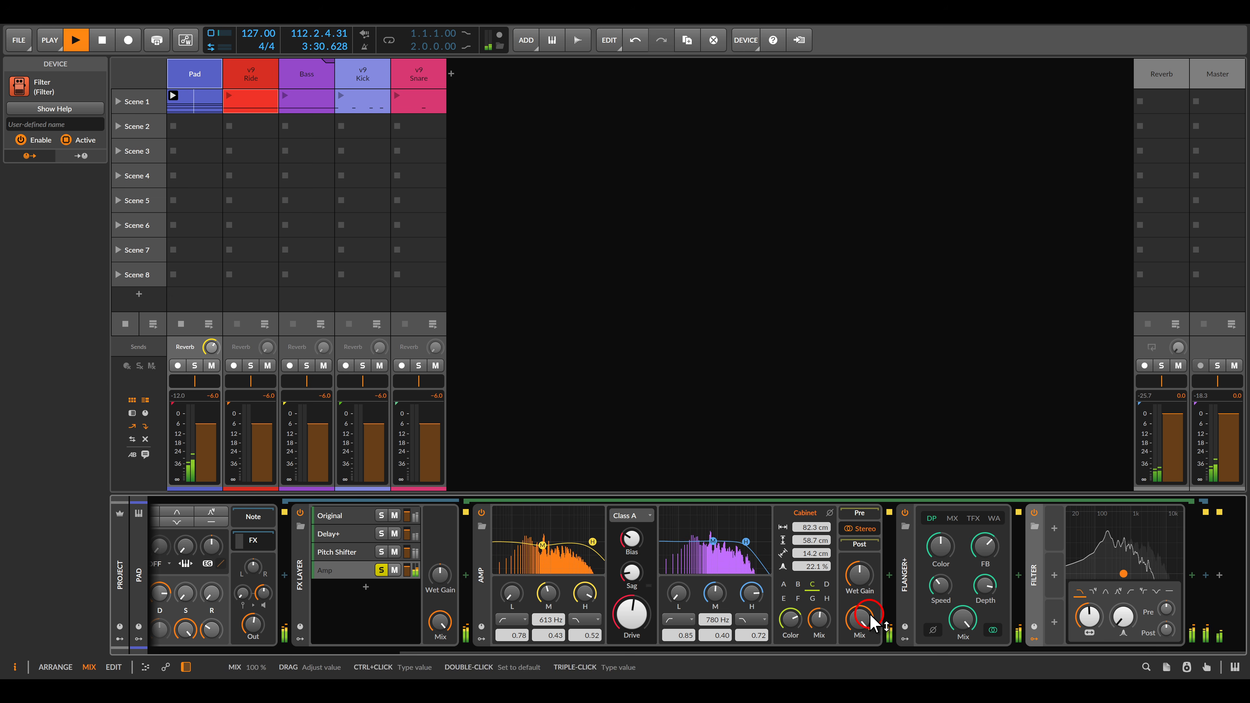
Unsolo the Amp layer and set the layer volumes to about -4.5 dB for Delay+, -10.8 dB for Pitch Shifter and -5.1 dB for Amp.
scroll(867, 586, up, 5)
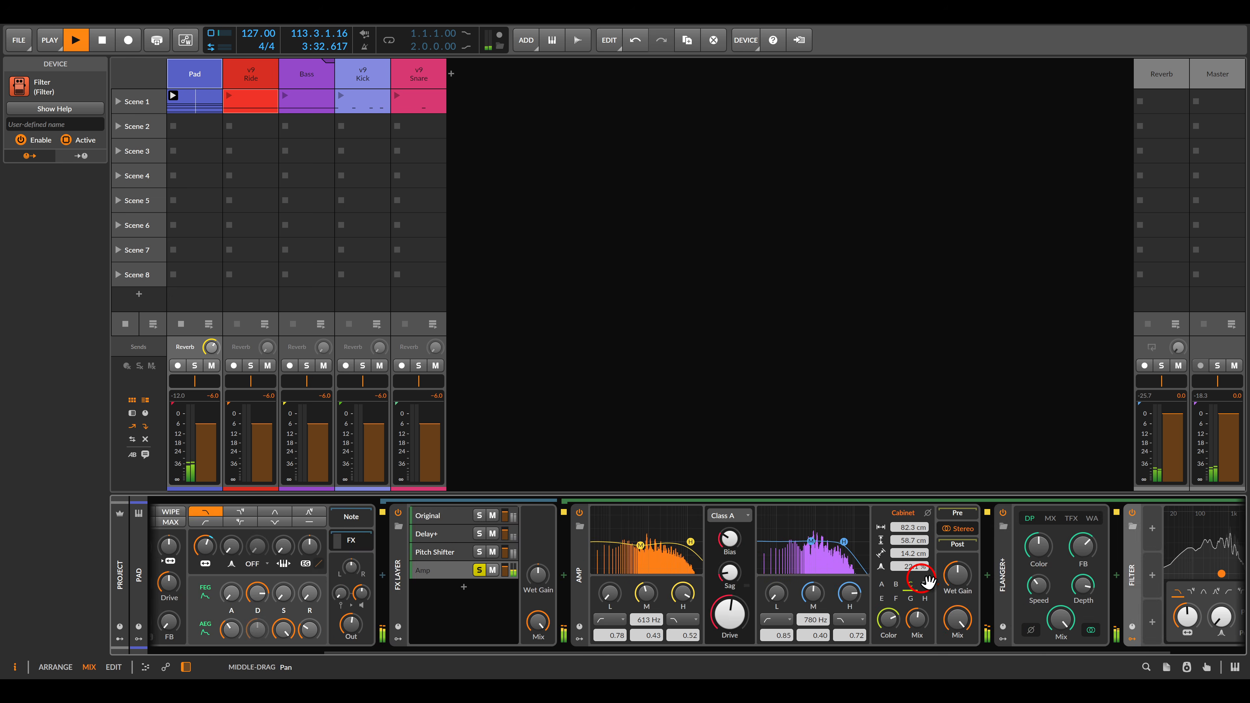
drag(652, 549, 652, 552)
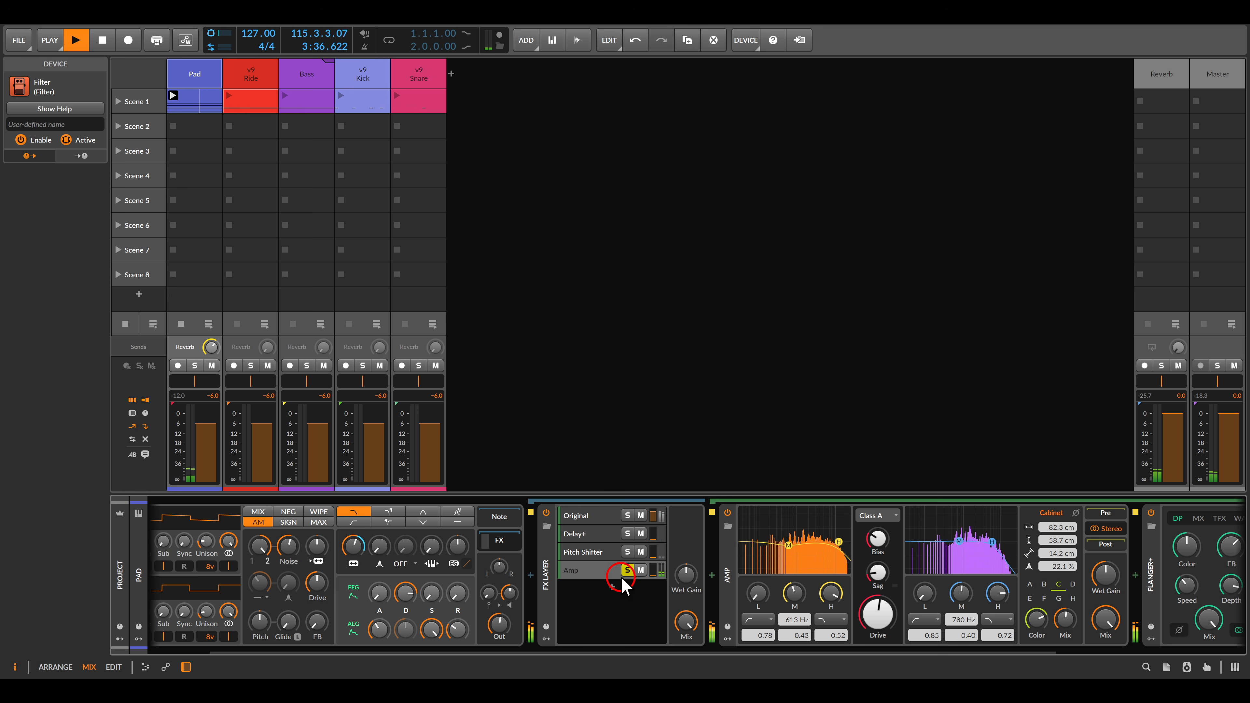
click(627, 569)
click(627, 569)
click(589, 512)
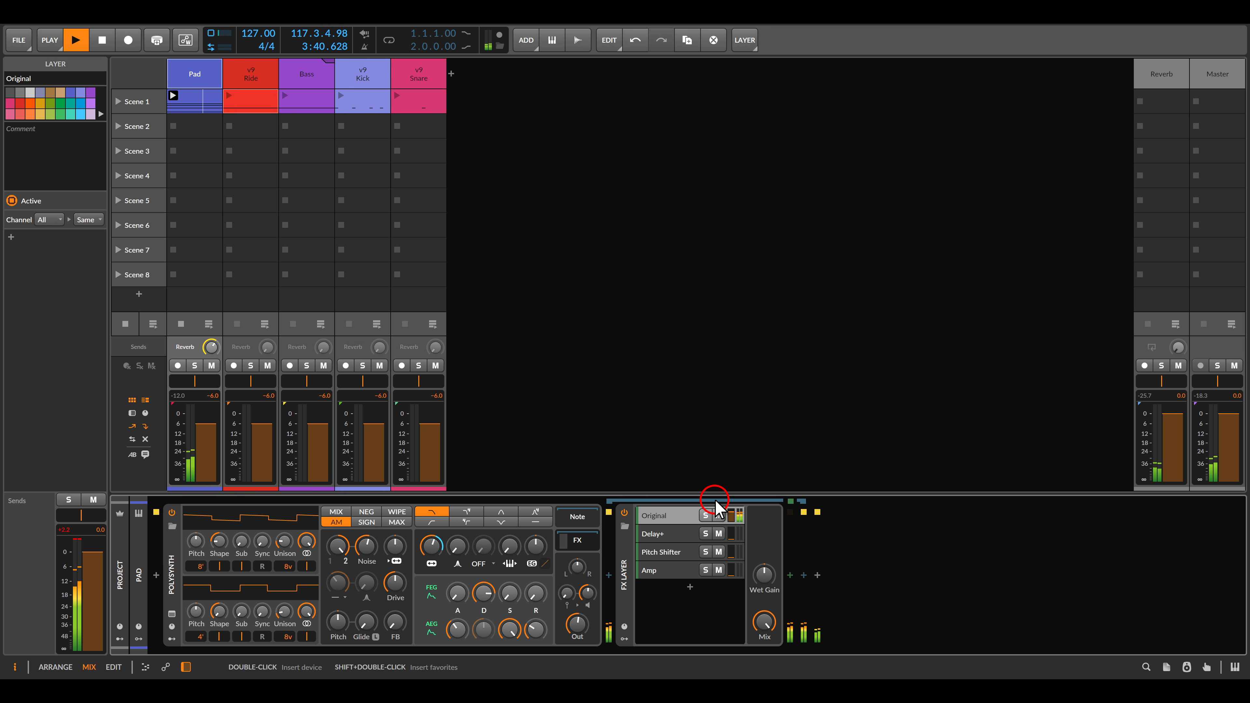
click(730, 538)
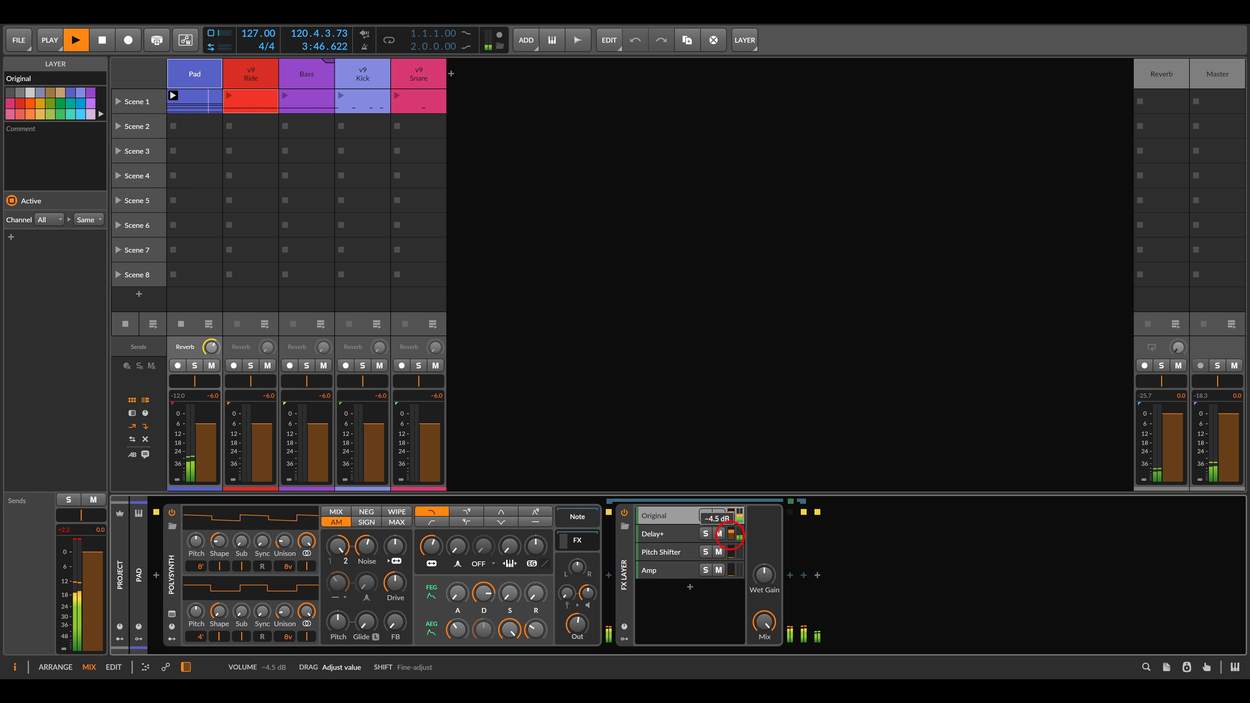
drag(731, 535, 731, 553)
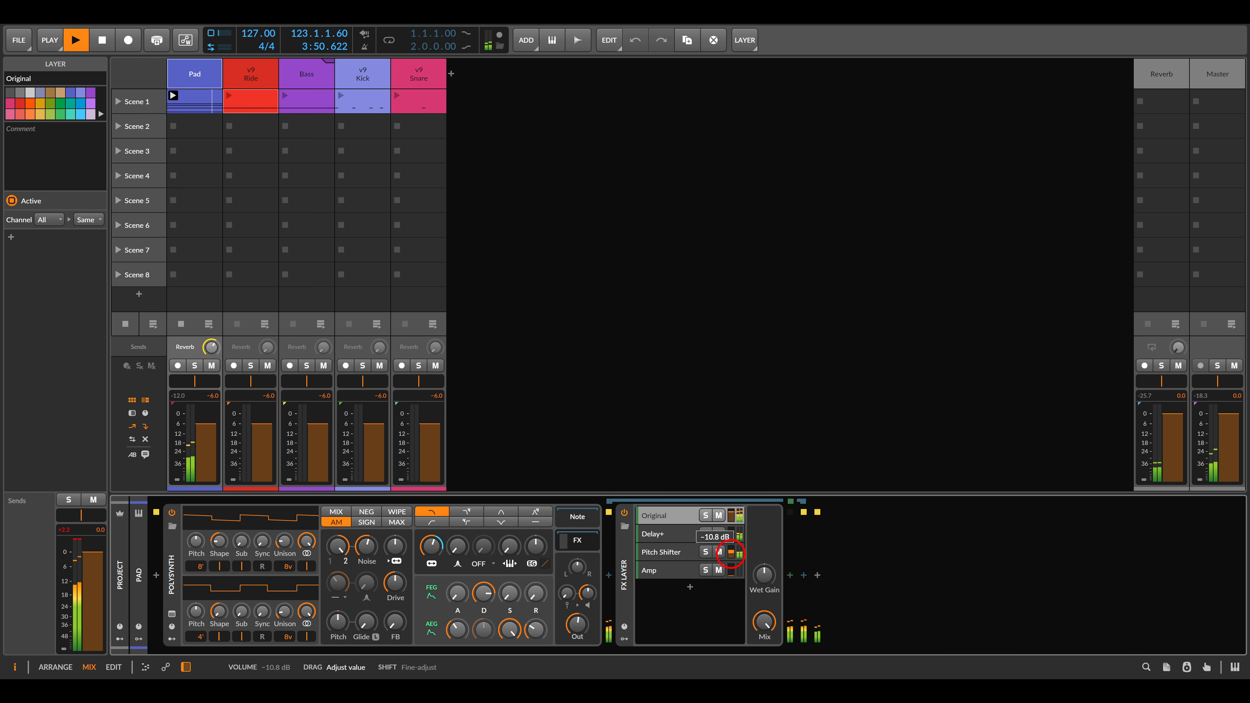
drag(730, 553, 730, 571)
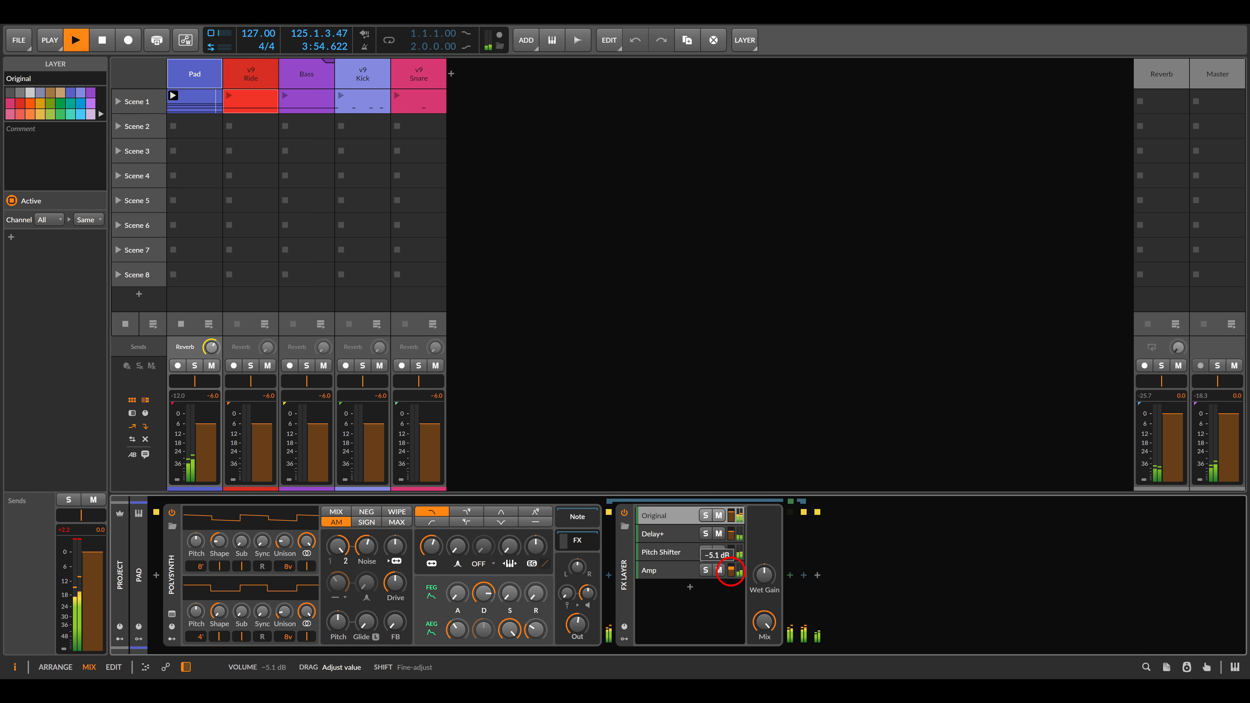
Try the FX Layer's Wet Gain, and bypass and re-enable the device to compare the Pad with and without effects.
click(669, 602)
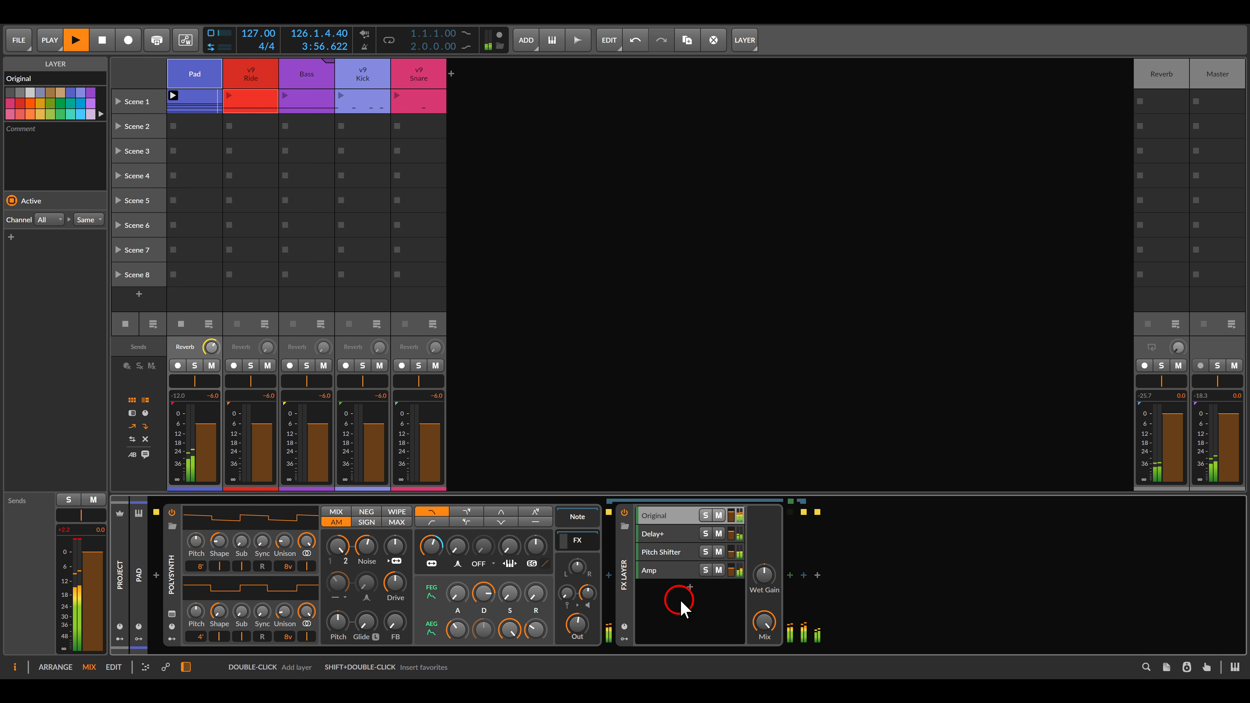
drag(762, 576, 762, 575)
click(678, 613)
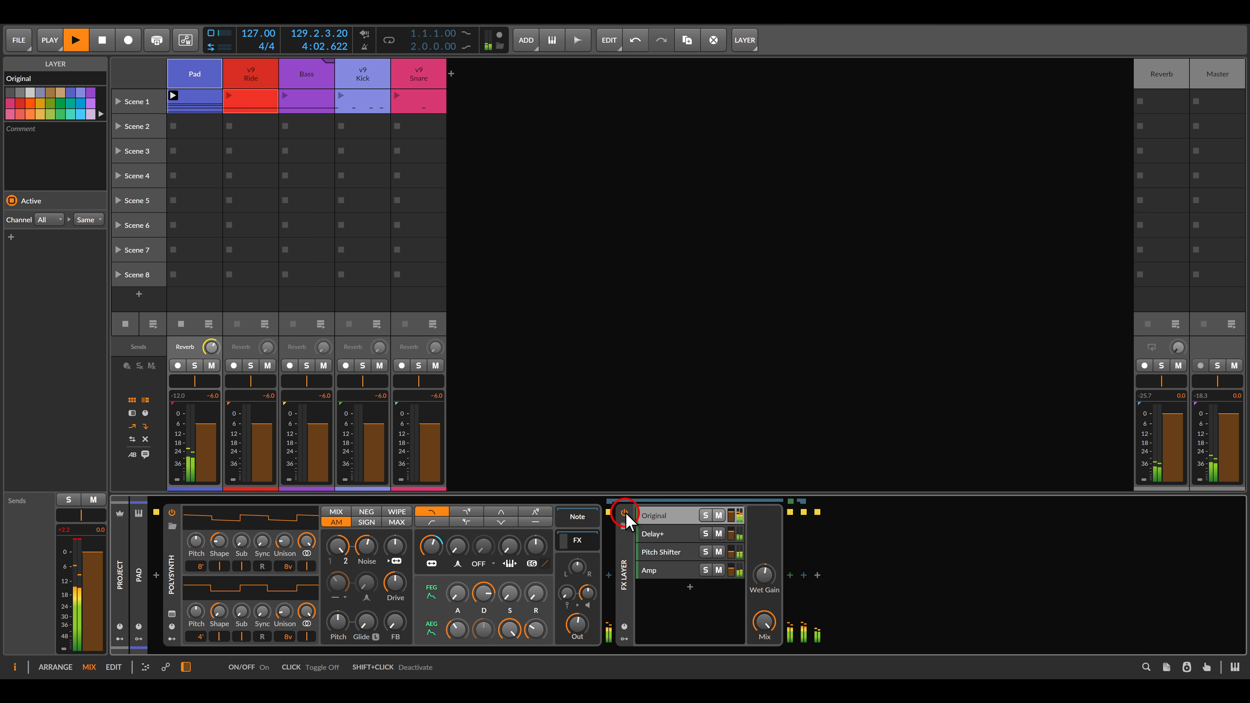
click(624, 513)
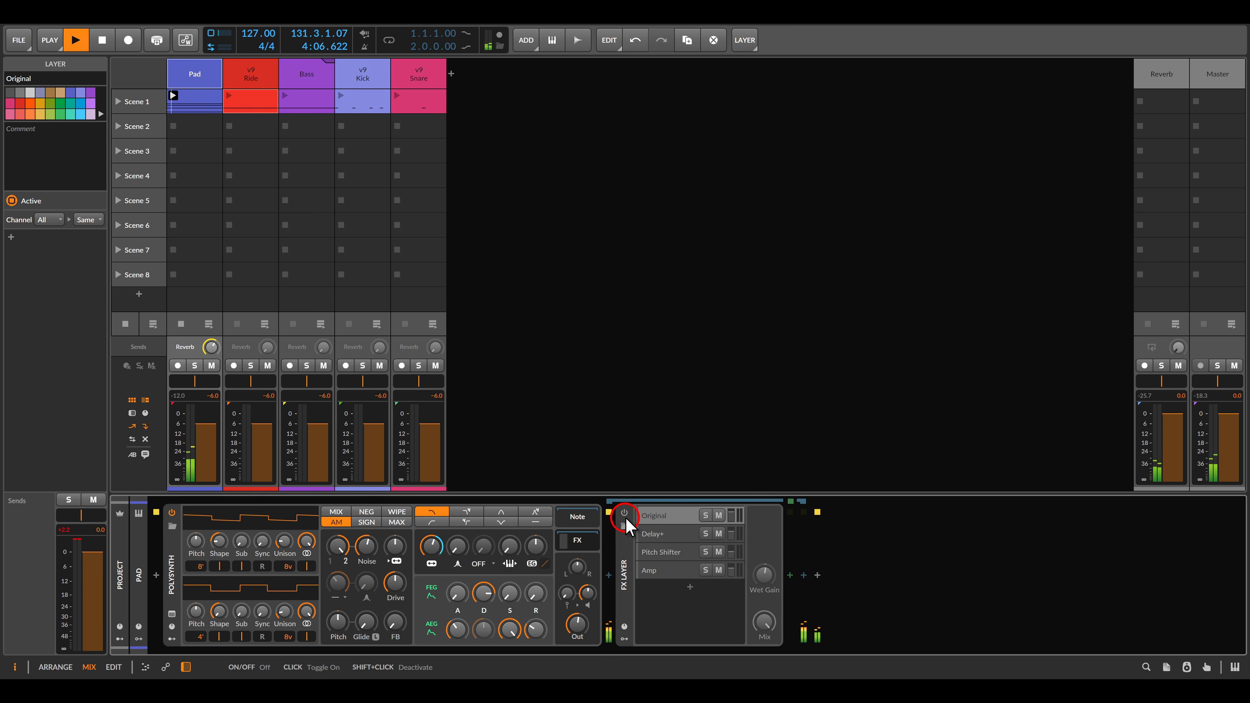
click(625, 516)
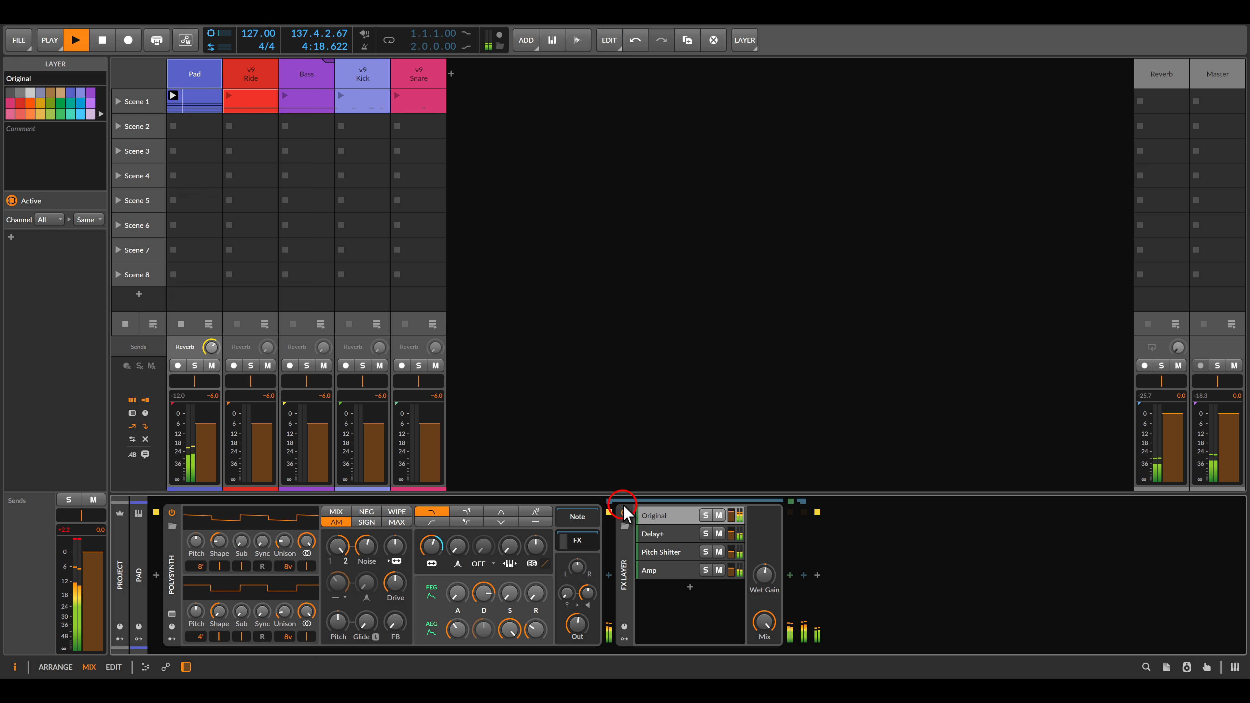
Solo the v9 Ride track, show its device chain and launch its Scene 1 clip.
click(253, 365)
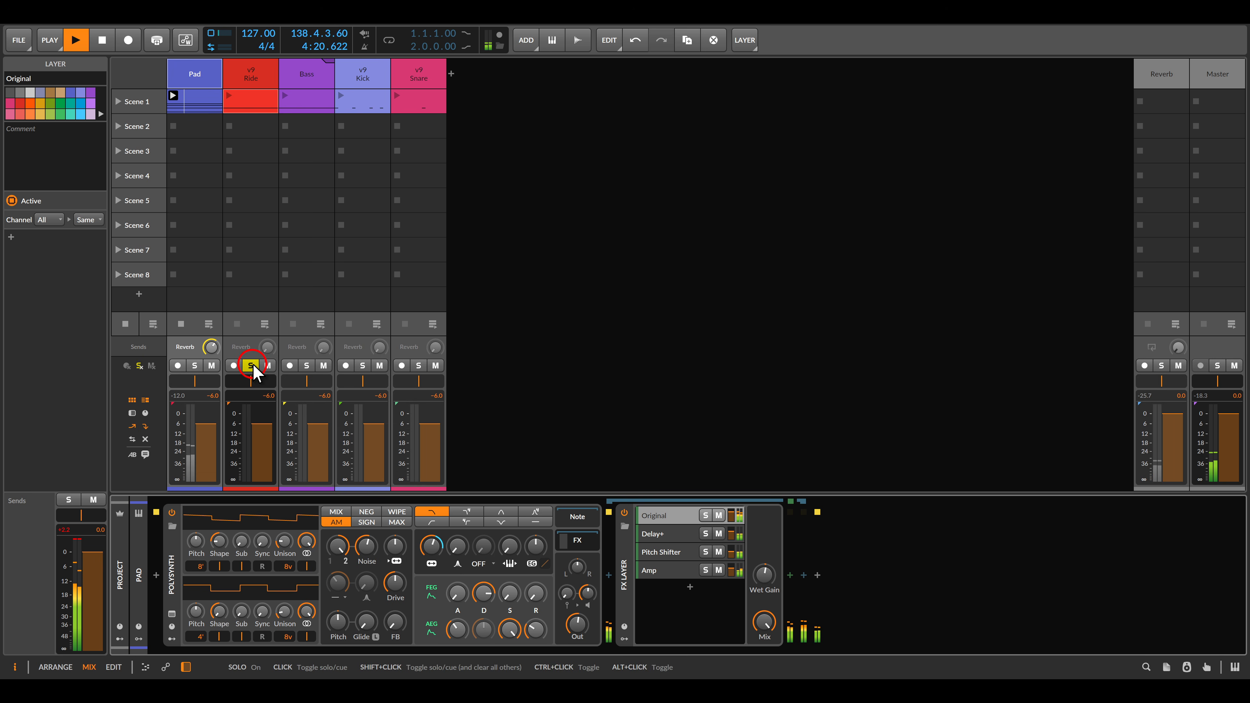
click(237, 73)
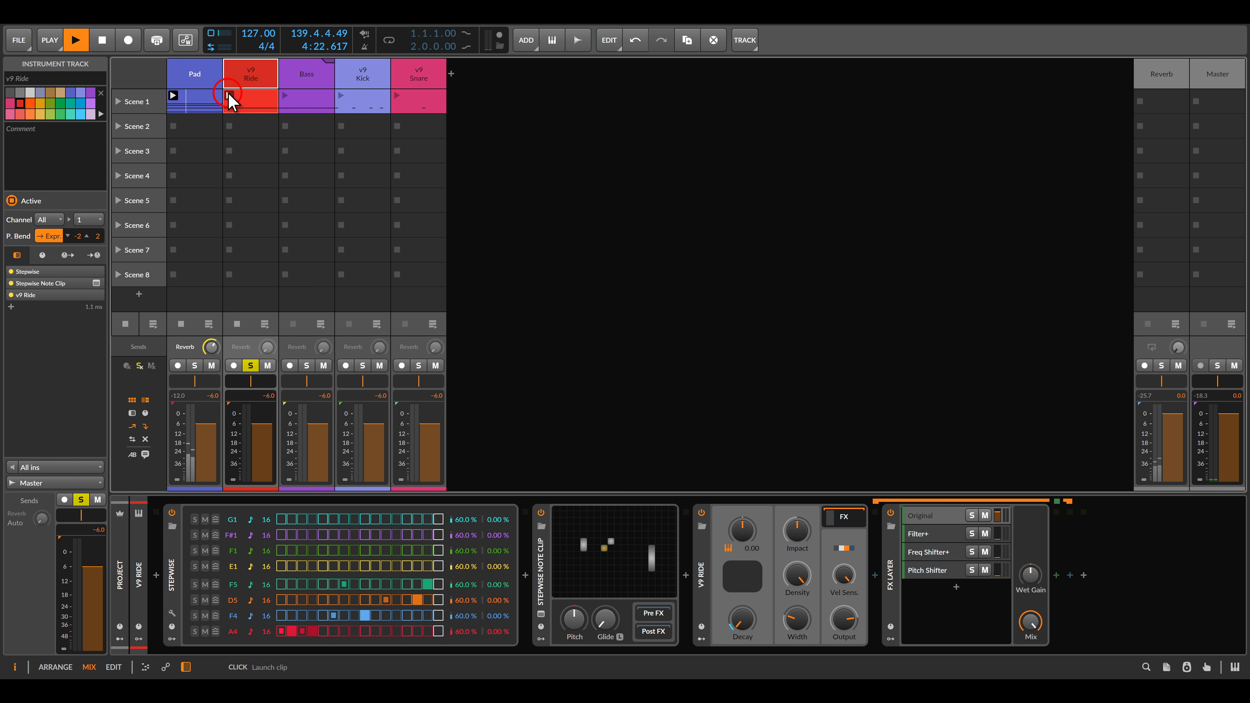
click(229, 96)
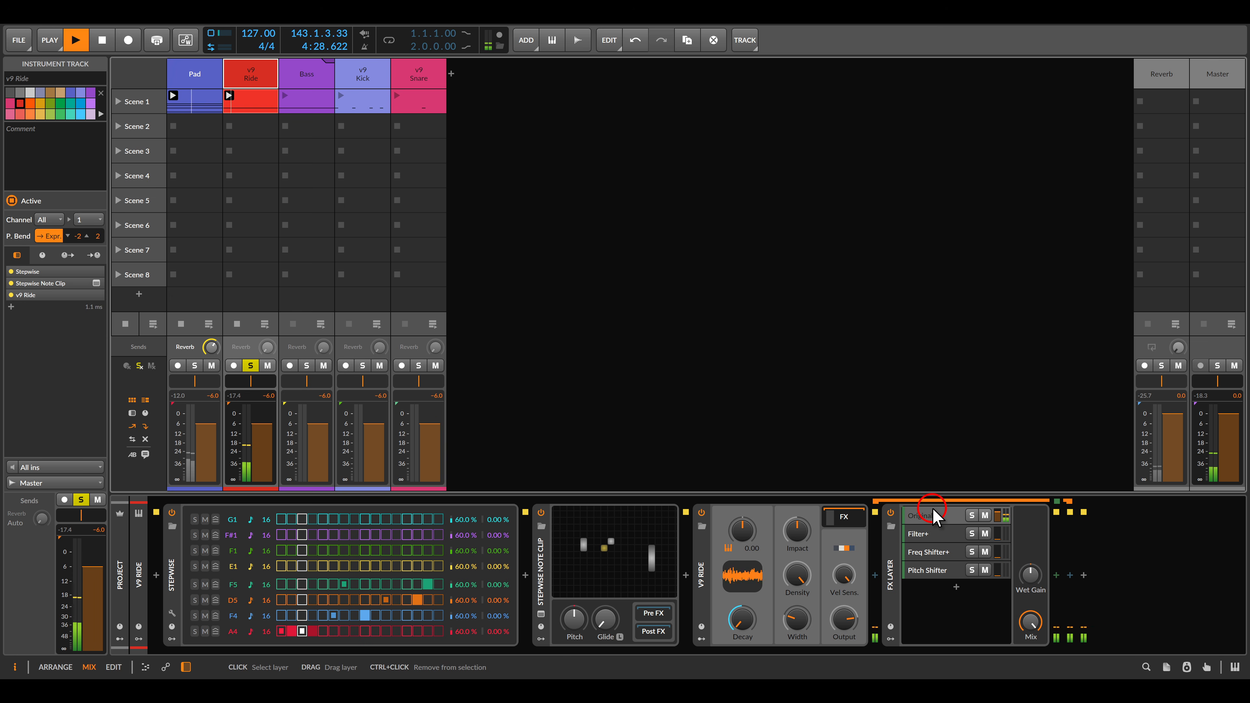
Raise the v9 Ride FX Layer's Filter+ layer to about -11.1 dB and its Freq Shifter+ layer to about -10.2 dB.
click(939, 536)
drag(954, 589, 388, 600)
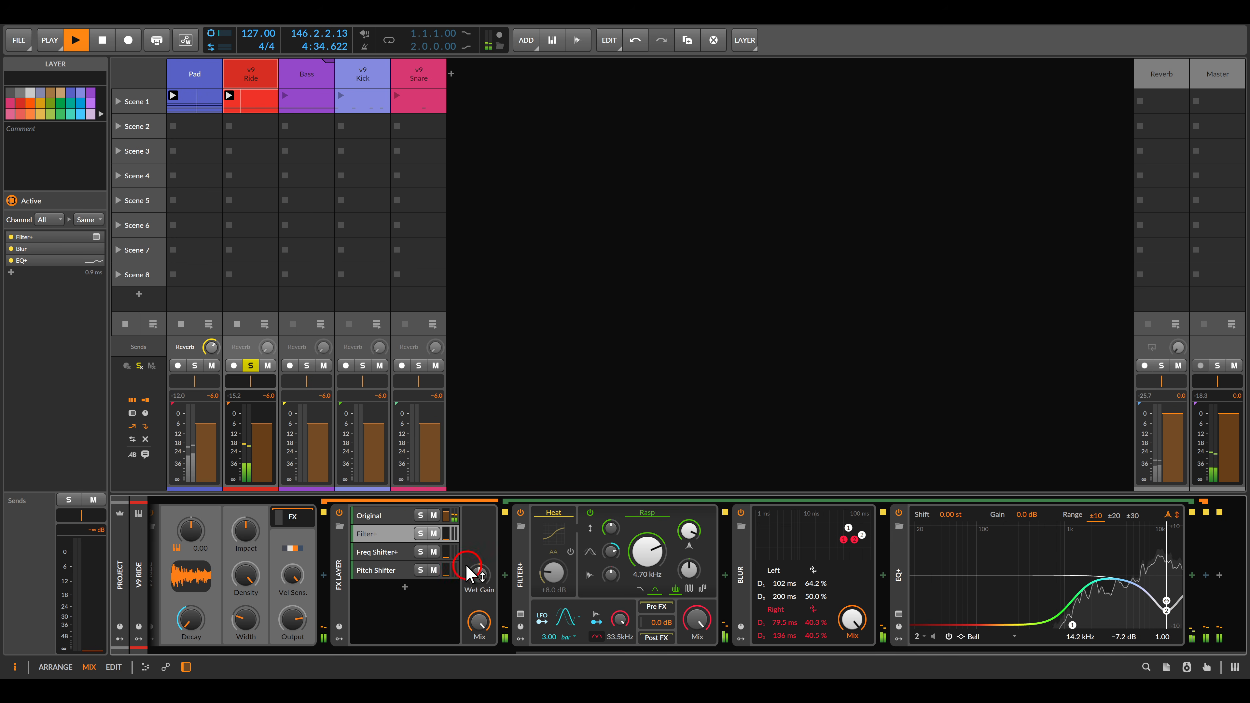
drag(445, 538, 445, 532)
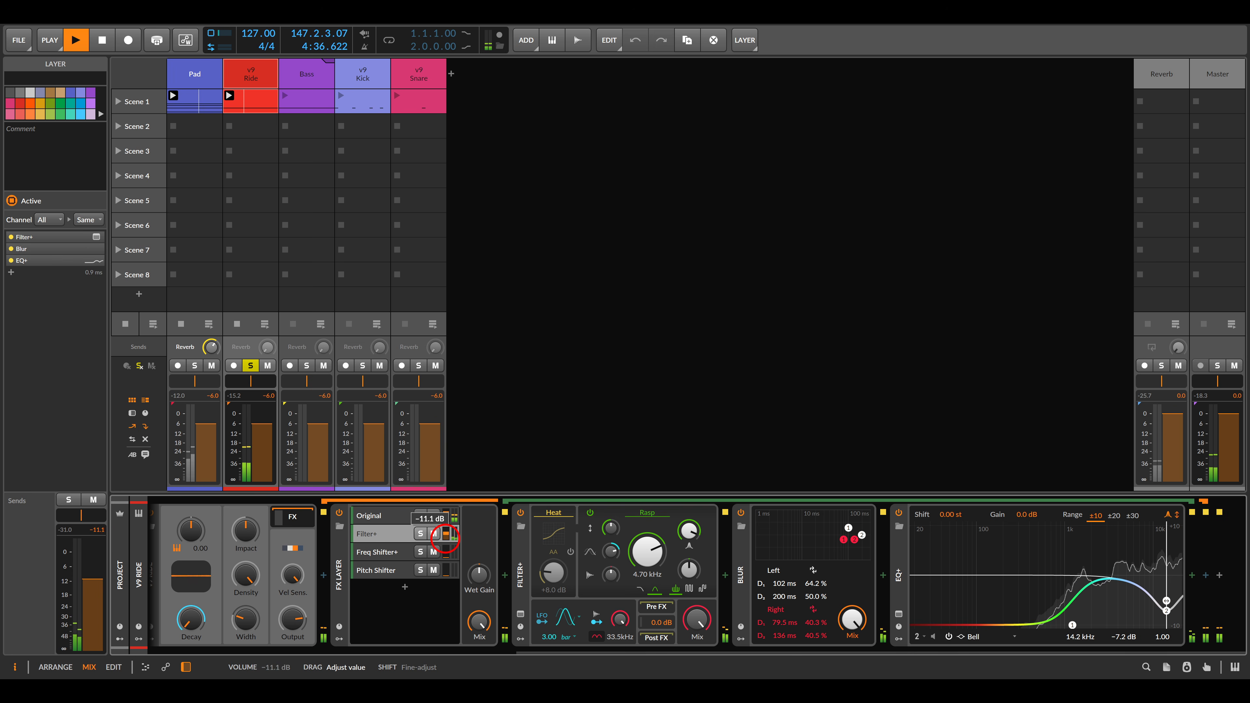
click(389, 559)
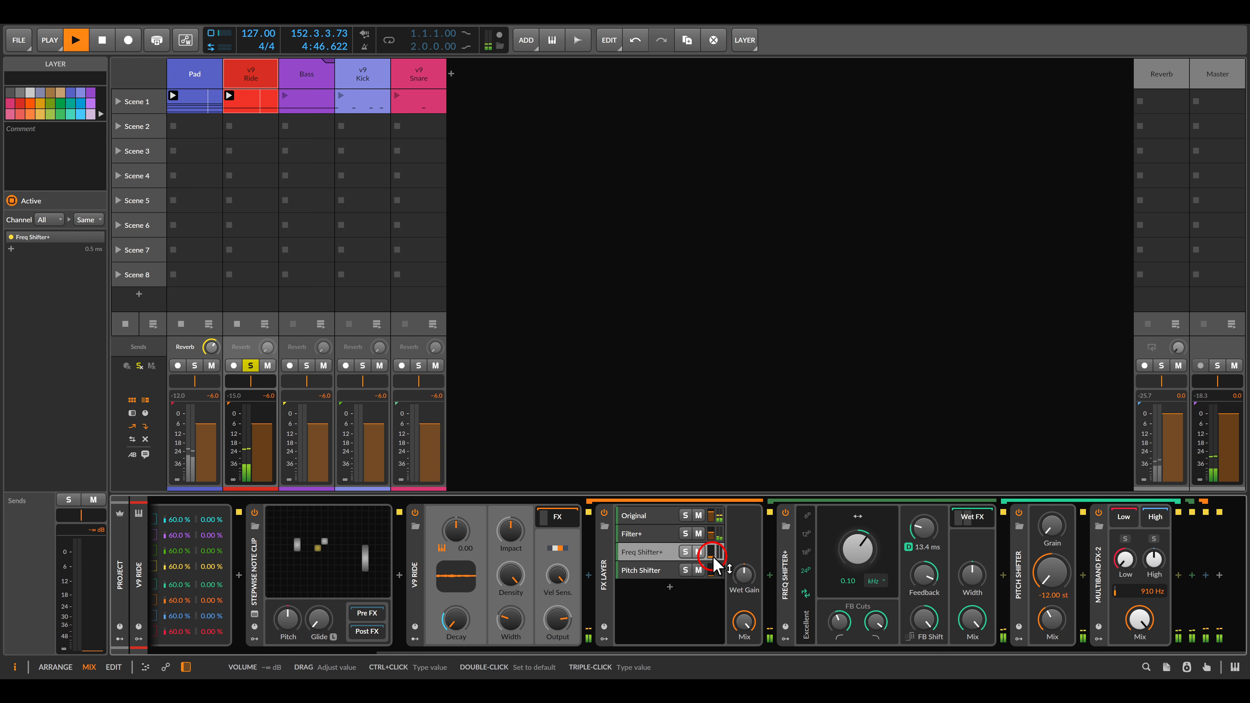
drag(713, 559, 711, 554)
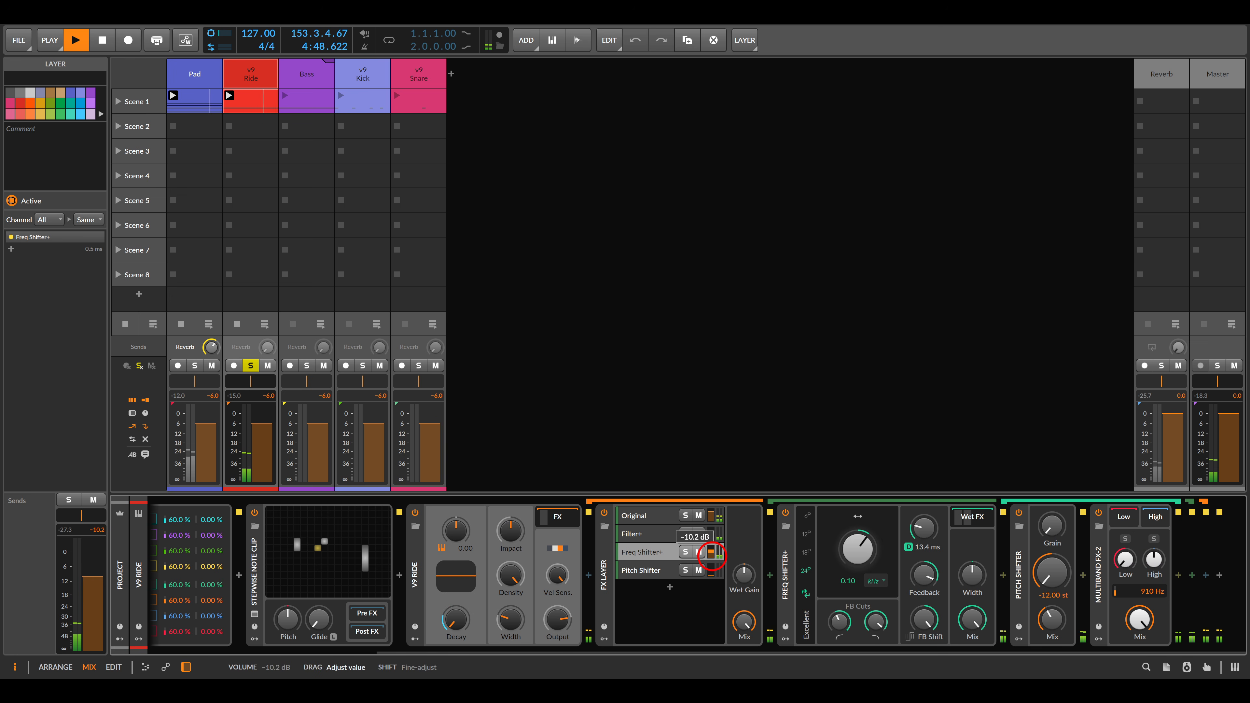
Raise the Pitch Shifter layer of the v9 Ride's FX Layer to about -3.7 dB.
click(652, 572)
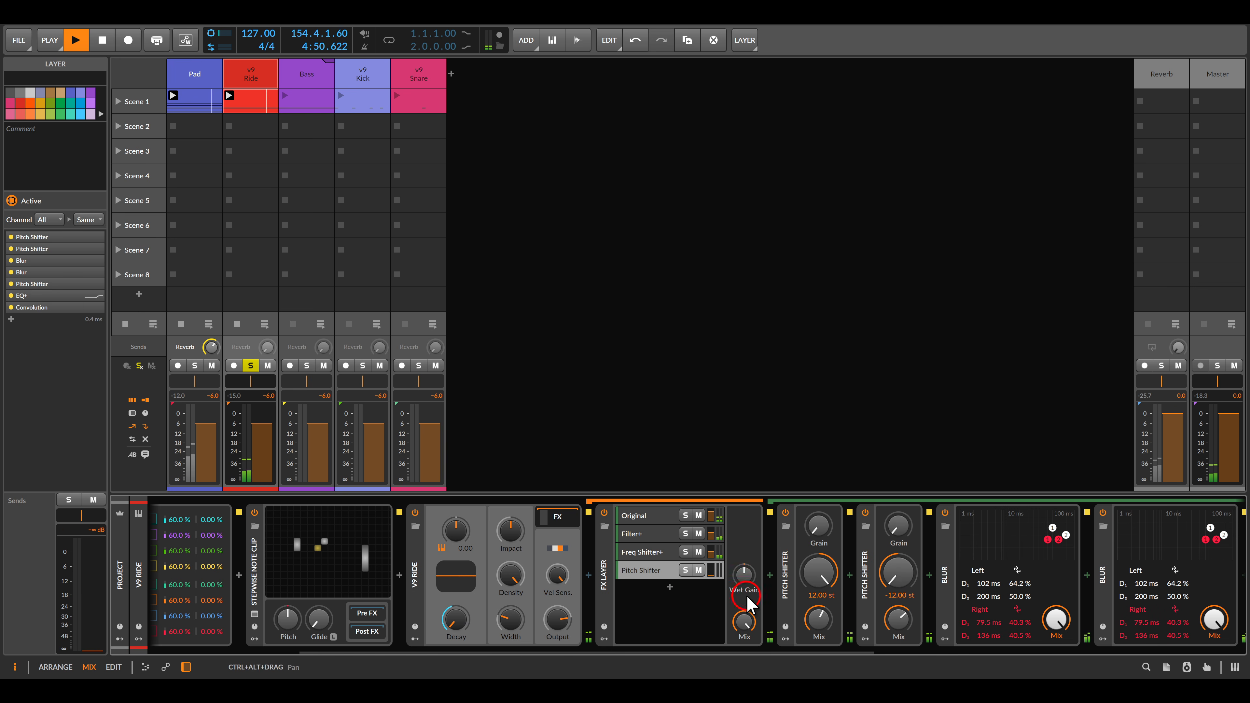
drag(746, 603, 699, 599)
drag(578, 576, 578, 571)
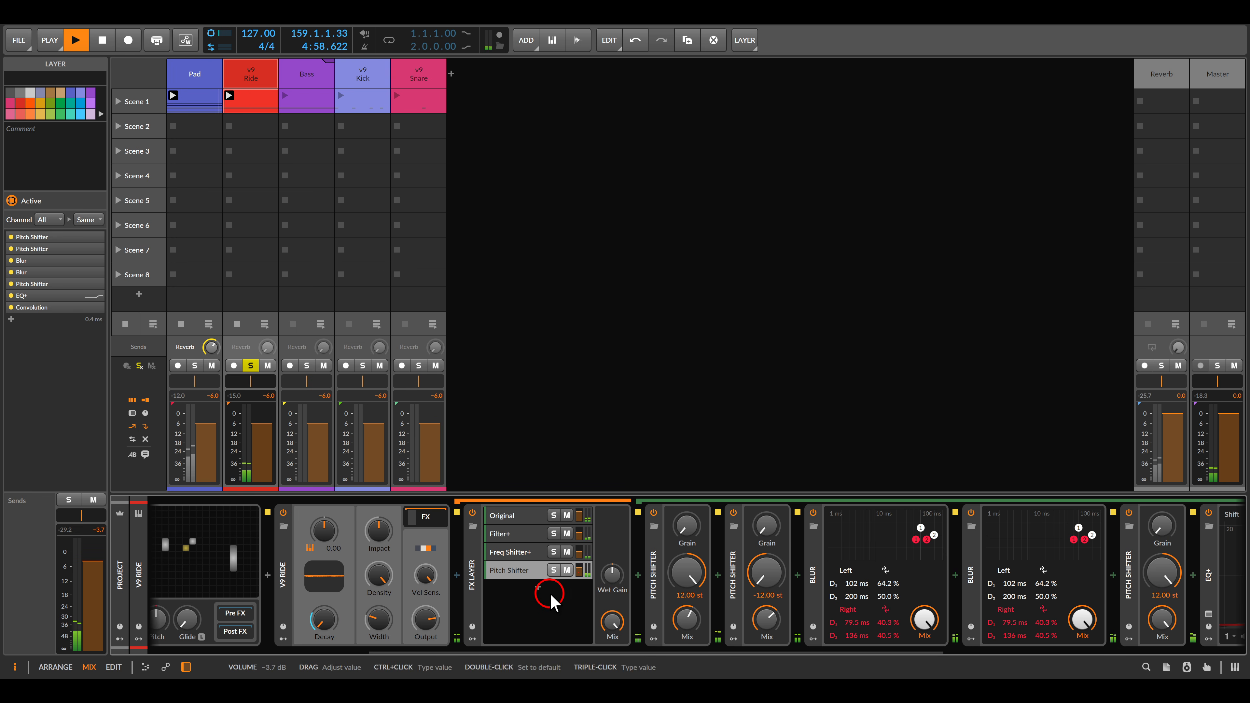
Bypass and re-enable the v9 Ride's FX Layer to compare the dry and layered sound.
drag(549, 595, 957, 601)
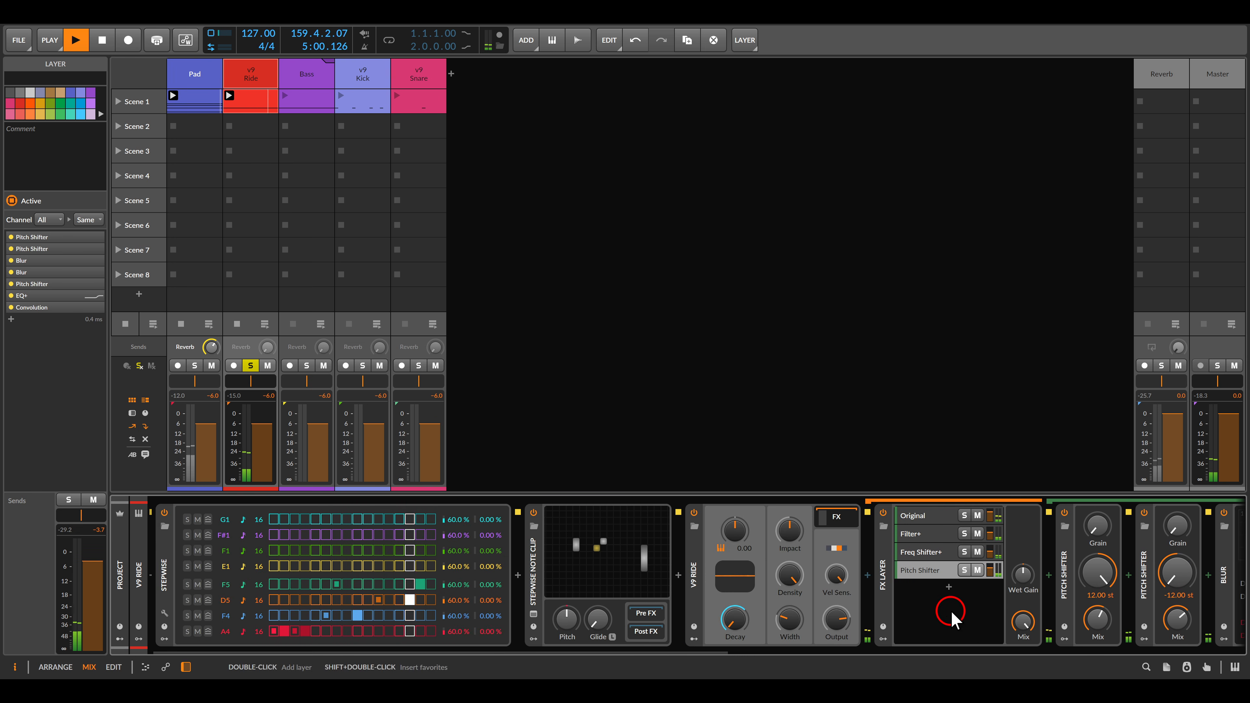
click(882, 513)
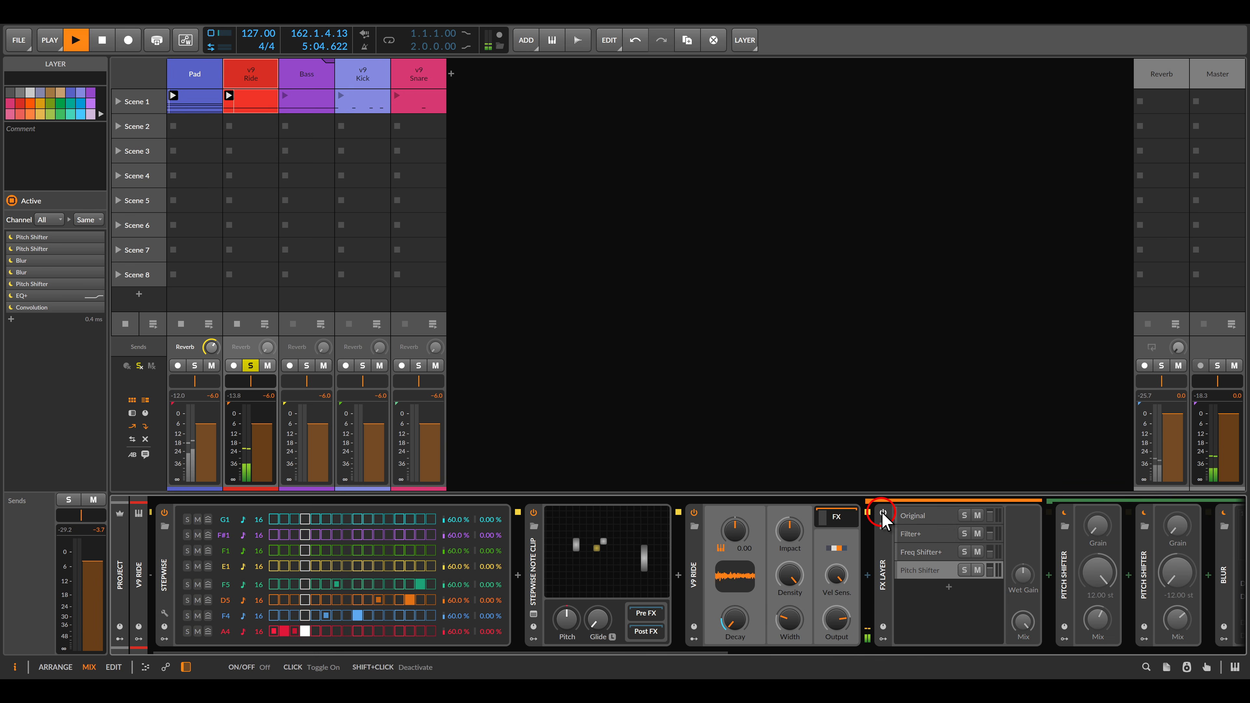
click(883, 513)
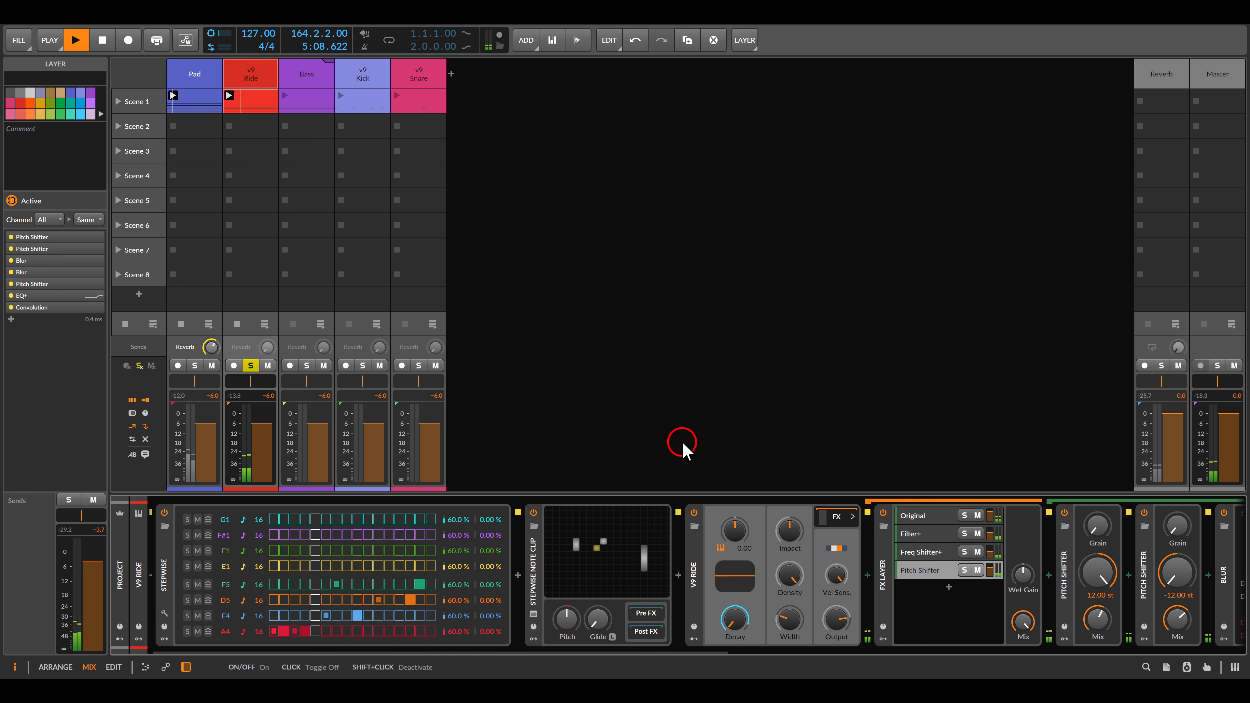
Unsolo the v9 Ride track and launch Scene 1 to play all tracks together.
click(250, 366)
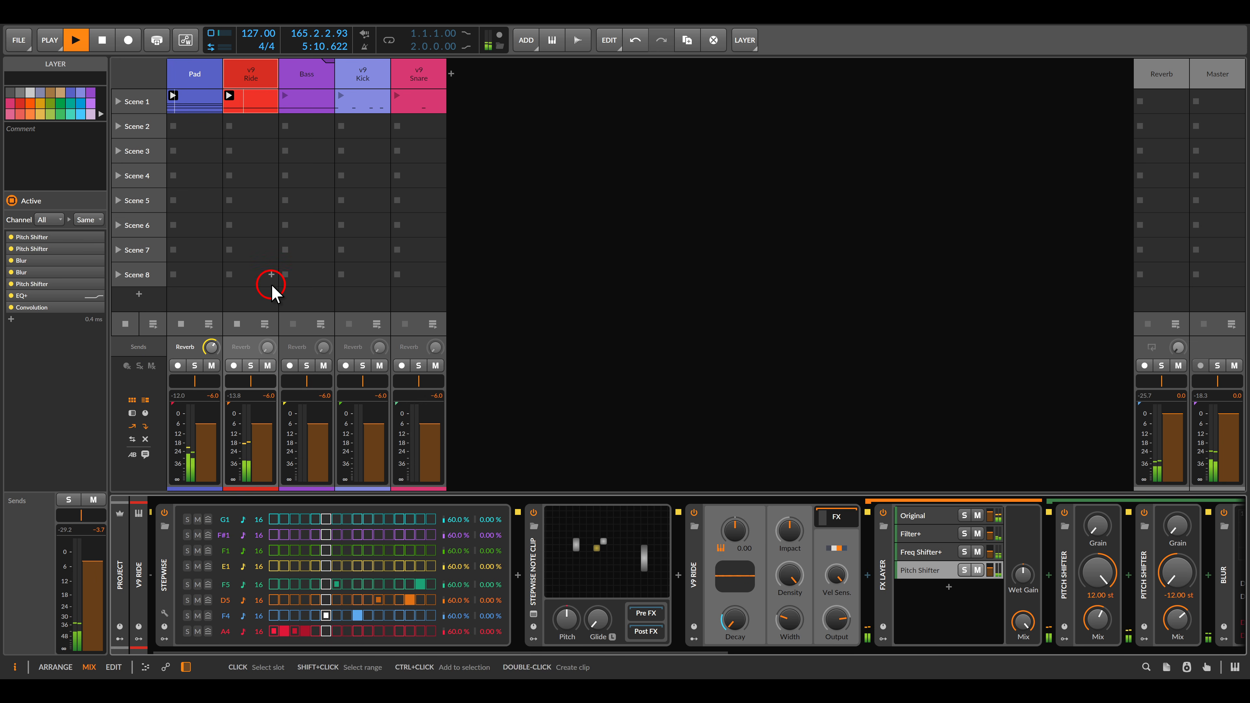
click(120, 100)
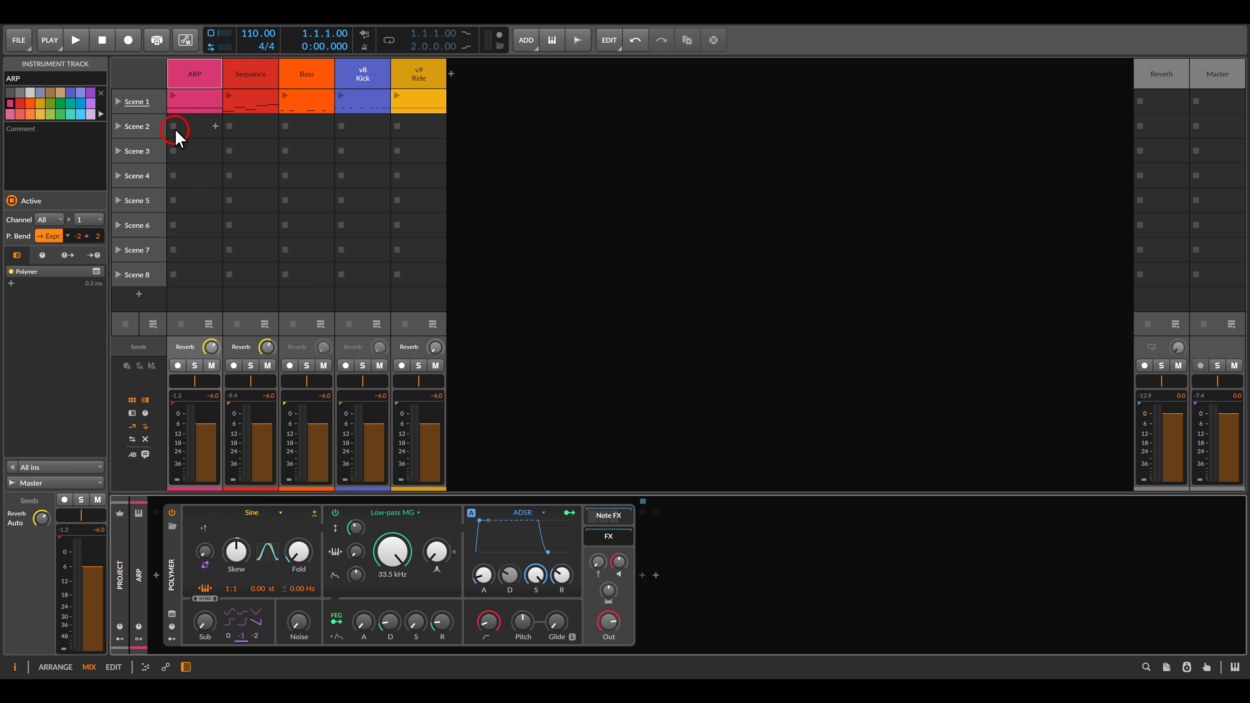
Launch the ARP track's Scene 1 clip and insert Pitch Shifter after Polymer, set to -12.00 st.
click(173, 95)
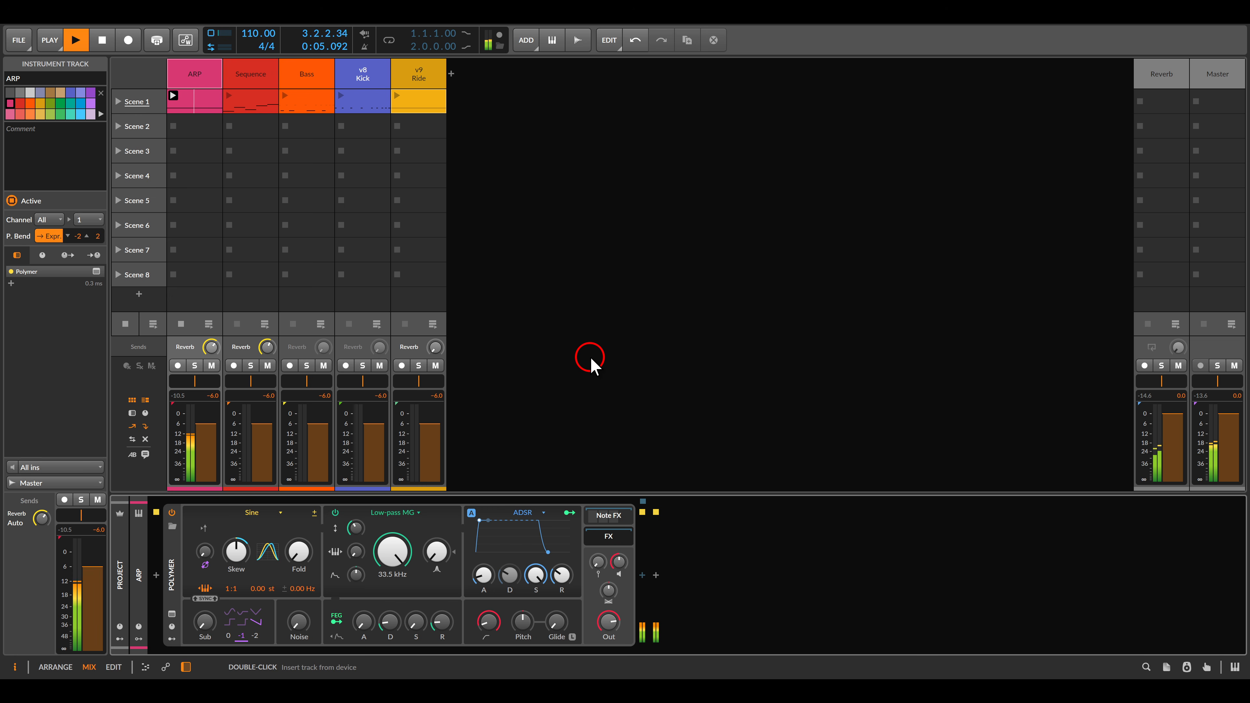
click(645, 551)
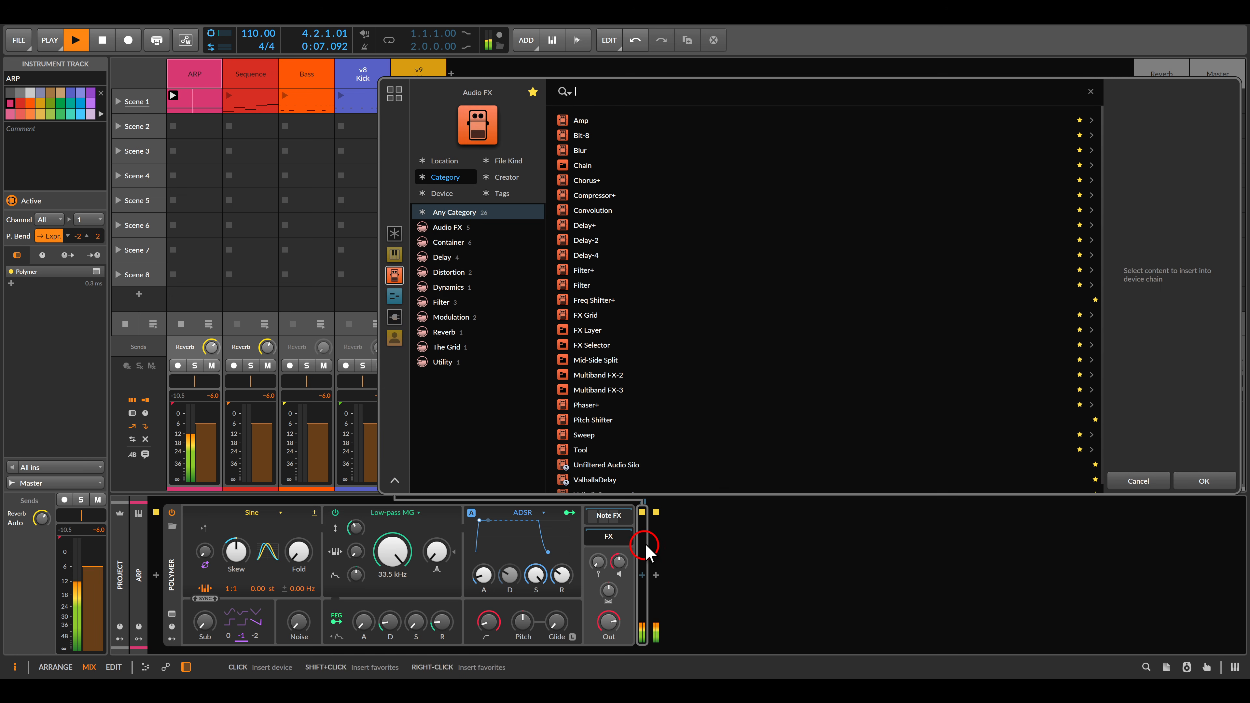
double_click(608, 419)
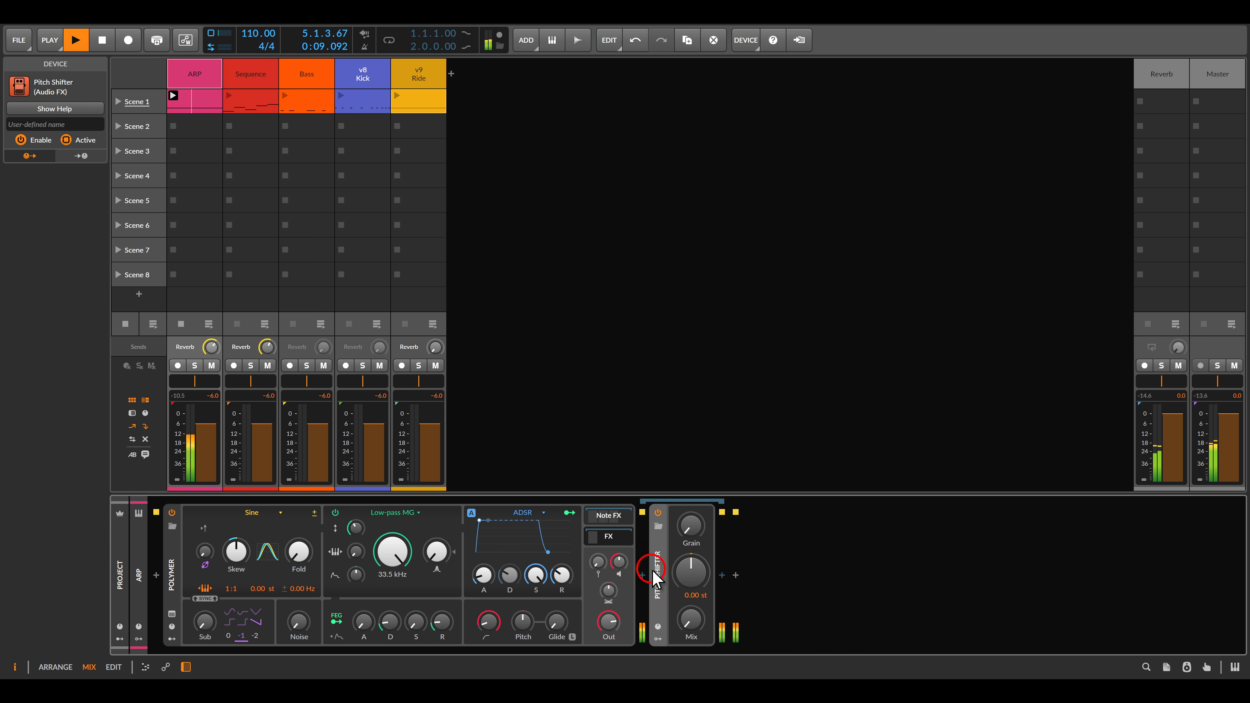
drag(685, 572, 695, 602)
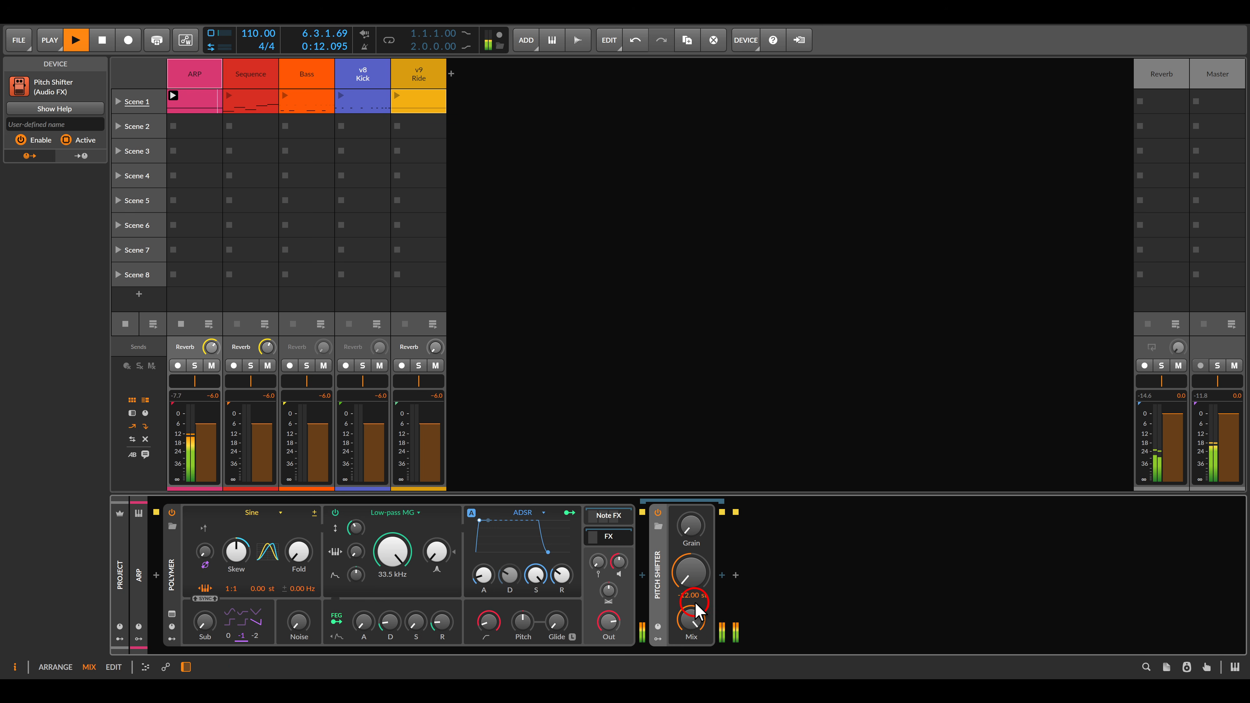
Insert Phaser+ after Pitch Shifter on the ARP track.
click(721, 575)
double_click(622, 422)
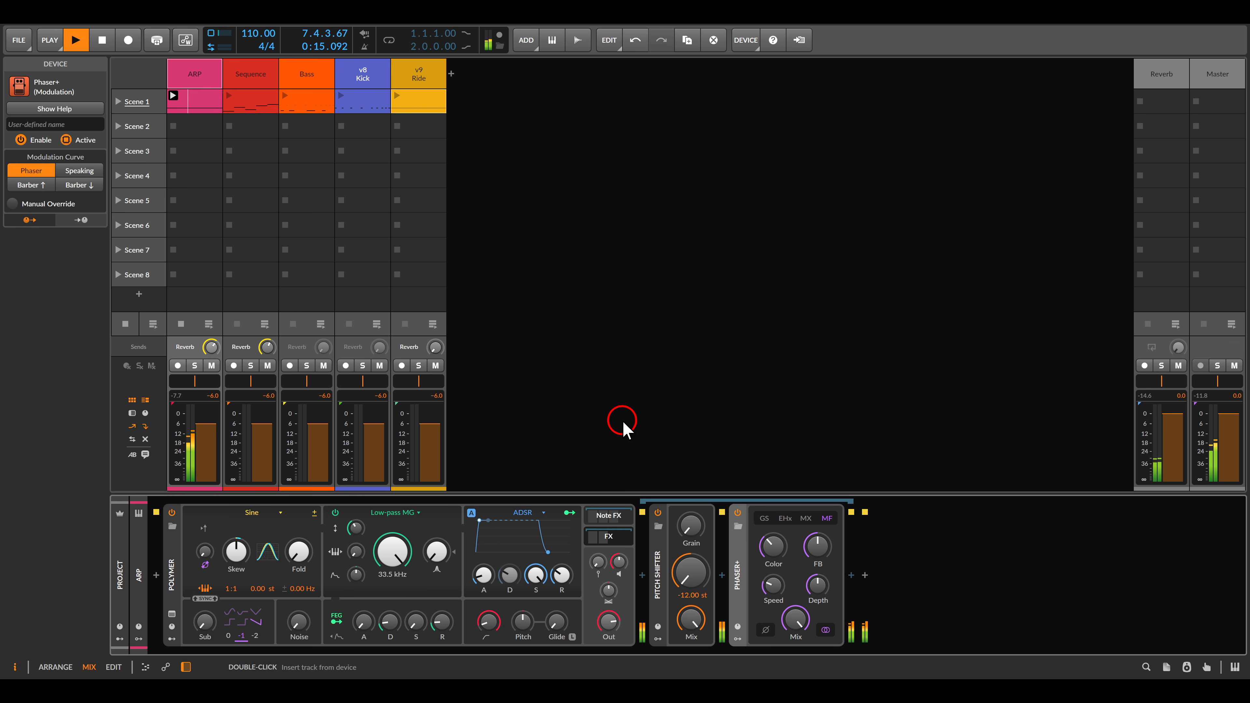
Insert a second Pitch Shifter after Phaser+ on the ARP track, set to 12.00 st with Mix at 100 %.
click(851, 575)
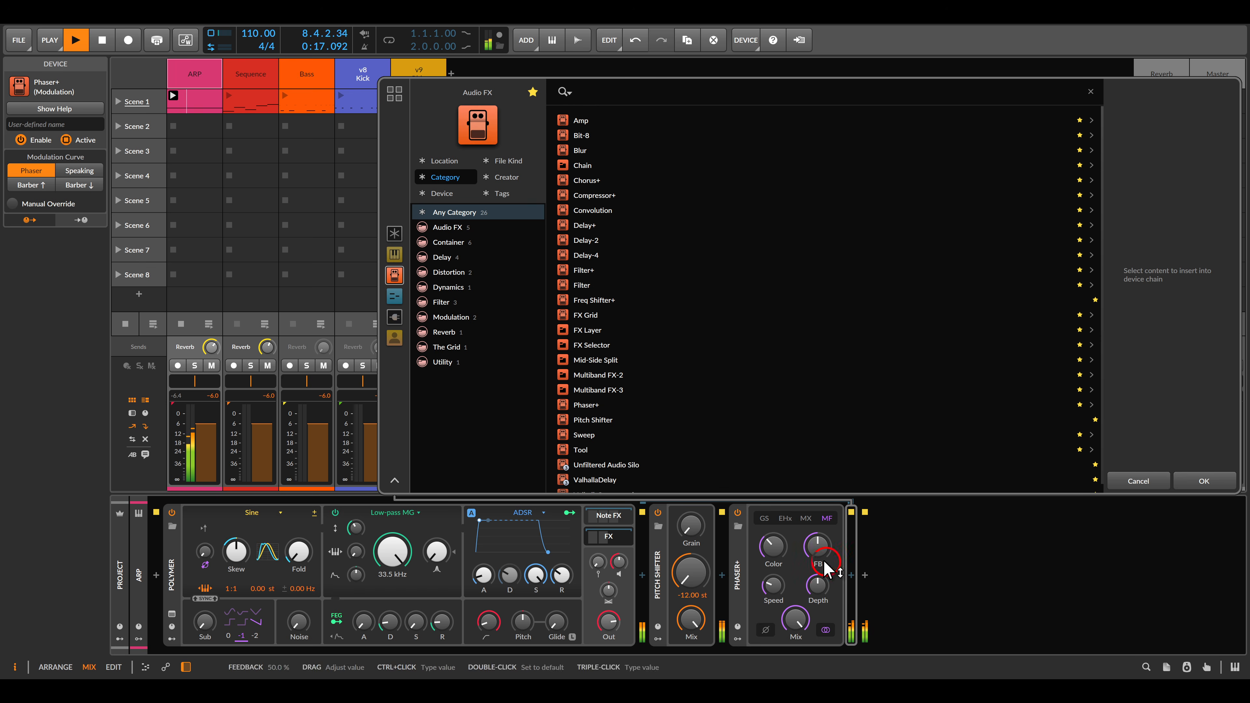
double_click(611, 421)
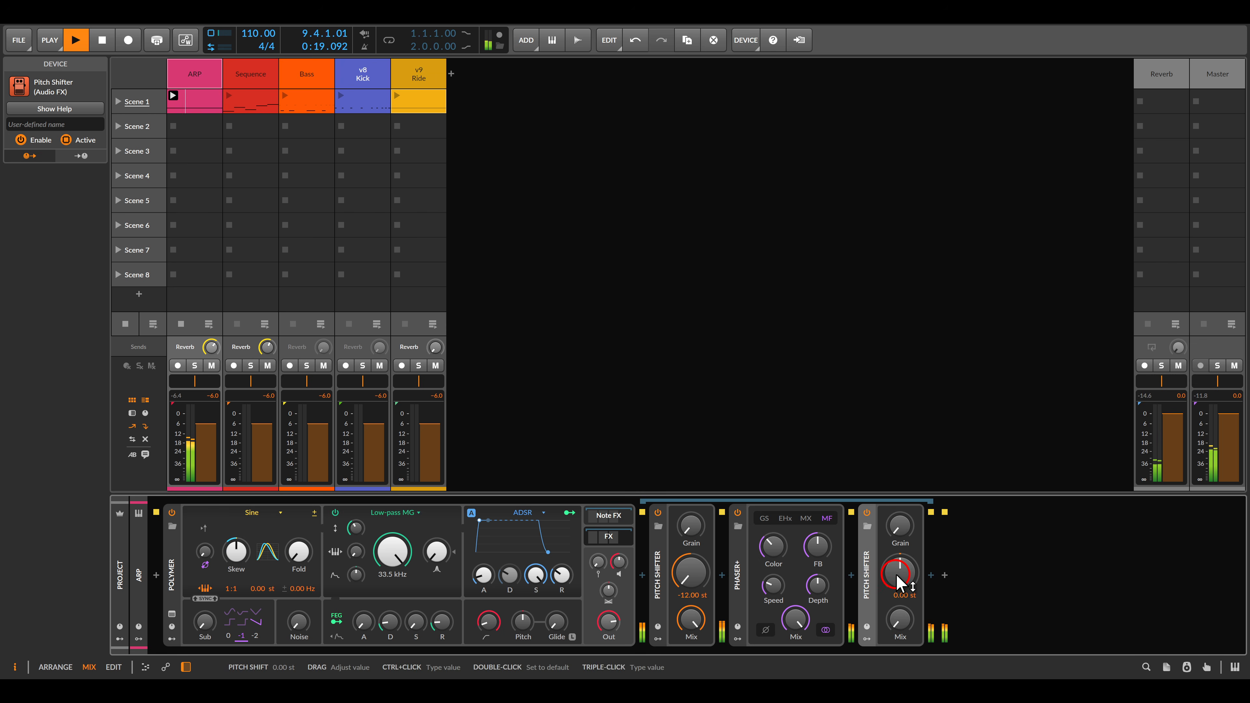
drag(897, 582, 897, 537)
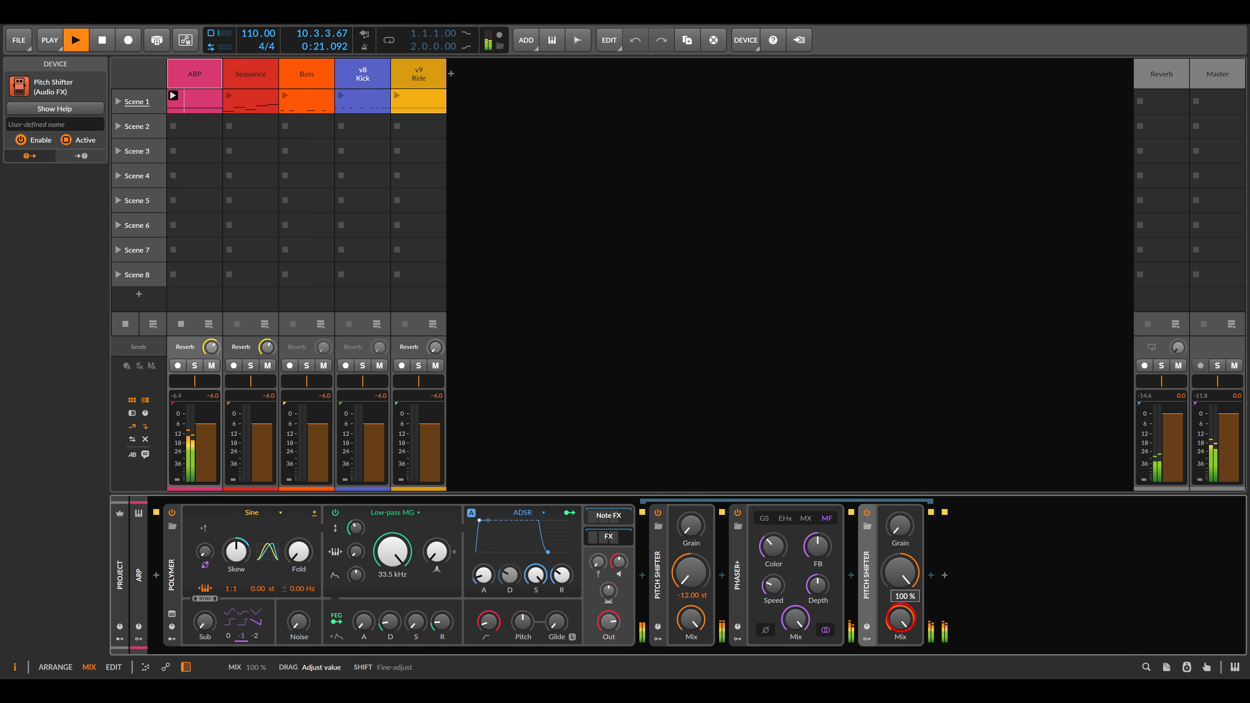
drag(901, 619, 902, 616)
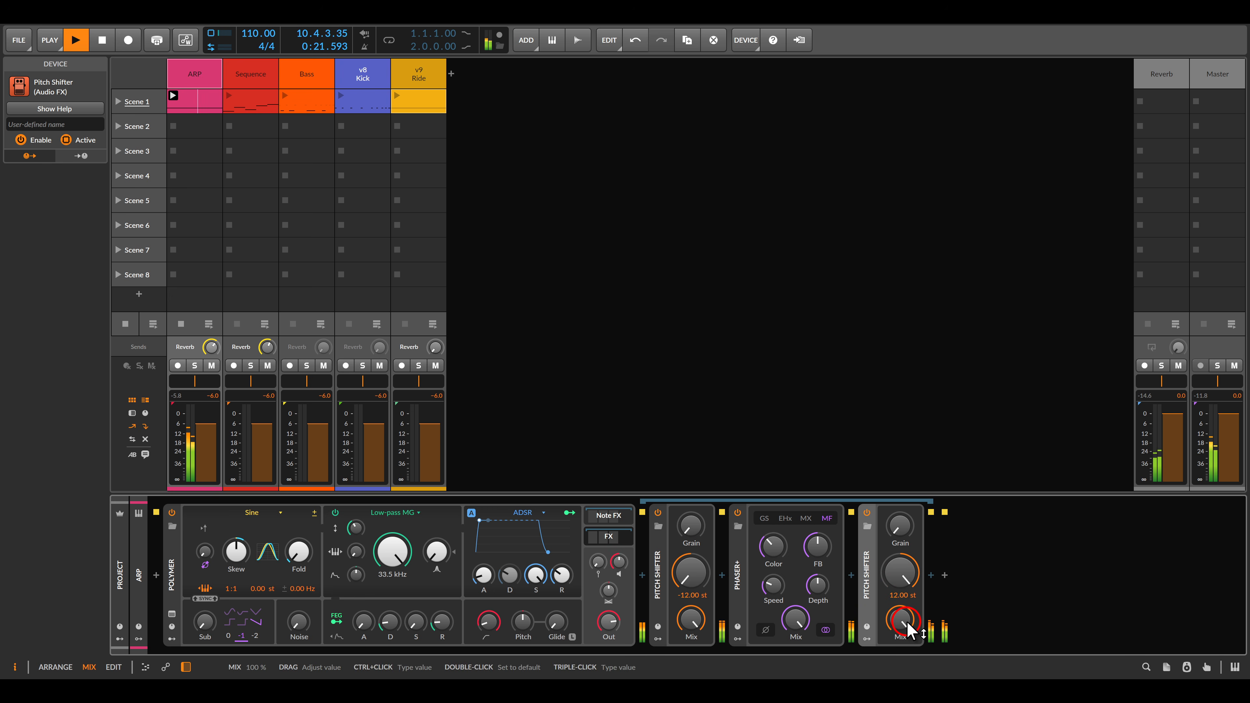
Insert Blur at the end of the ARP effects and try the Mix amounts of the last Pitch Shifter and Phaser+.
click(931, 575)
double_click(581, 149)
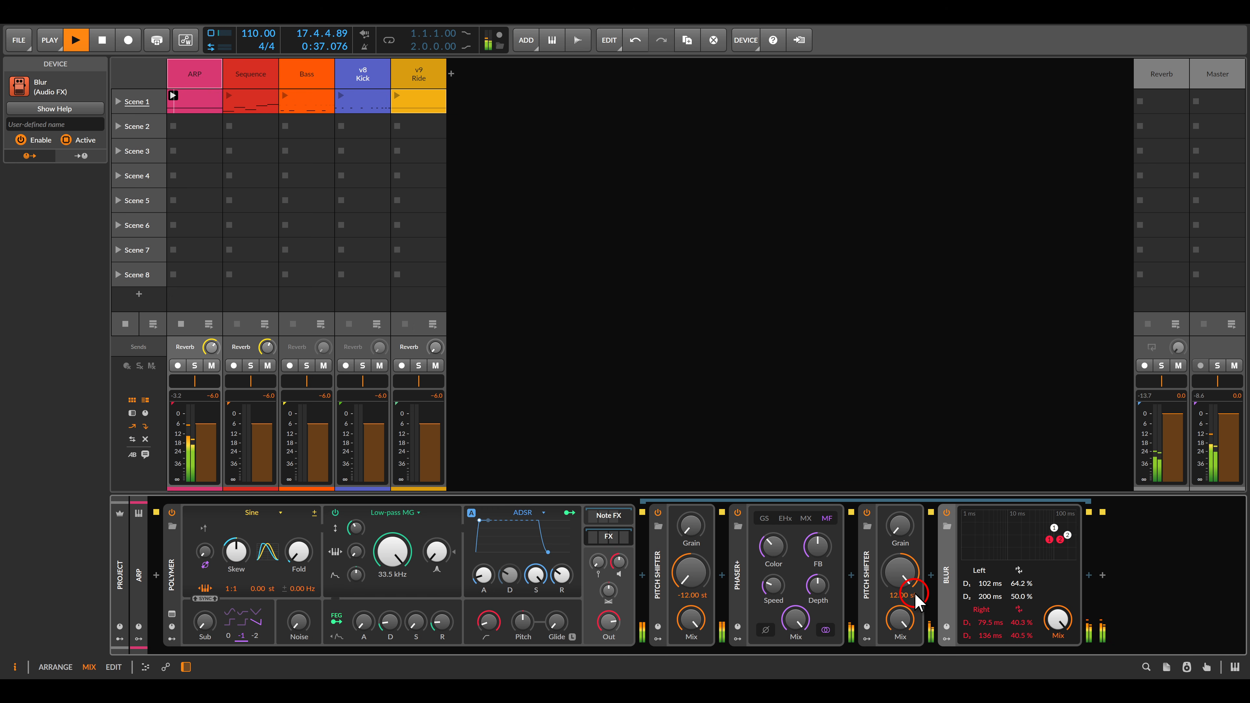
mouse_move(898, 620)
mouse_down()
mouse_move(898, 635)
mouse_move(892, 611)
mouse_up()
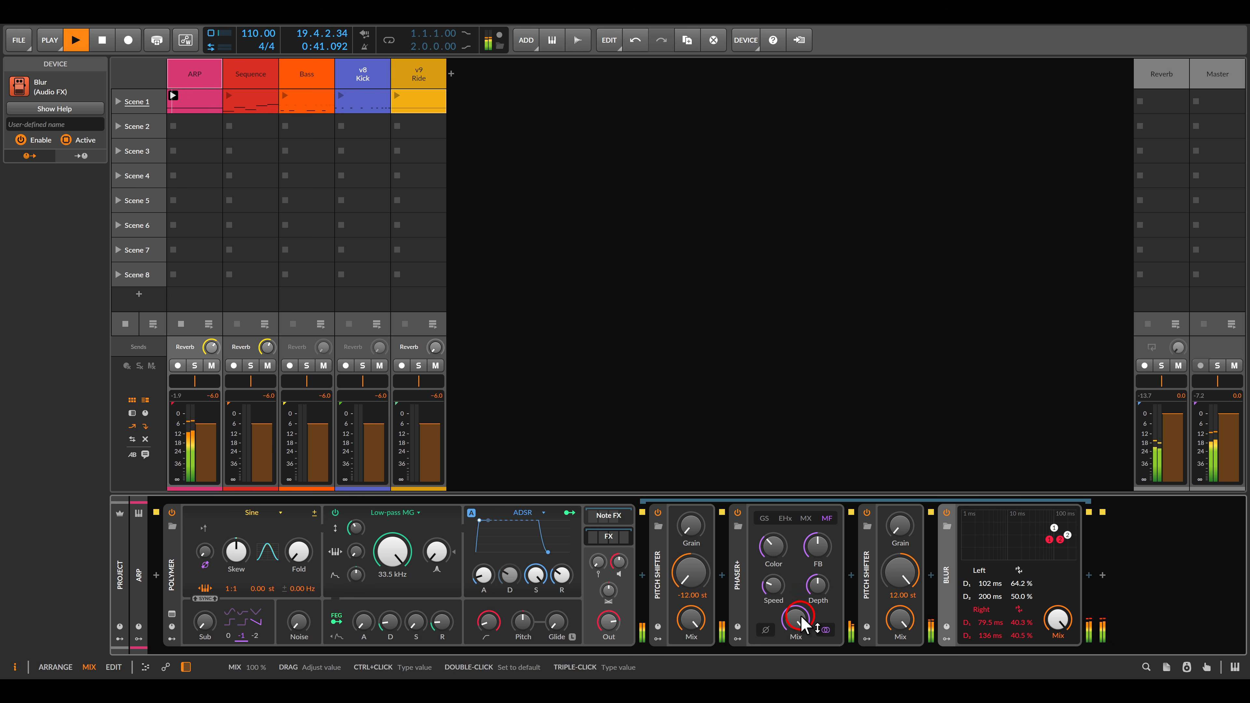
drag(800, 615, 805, 628)
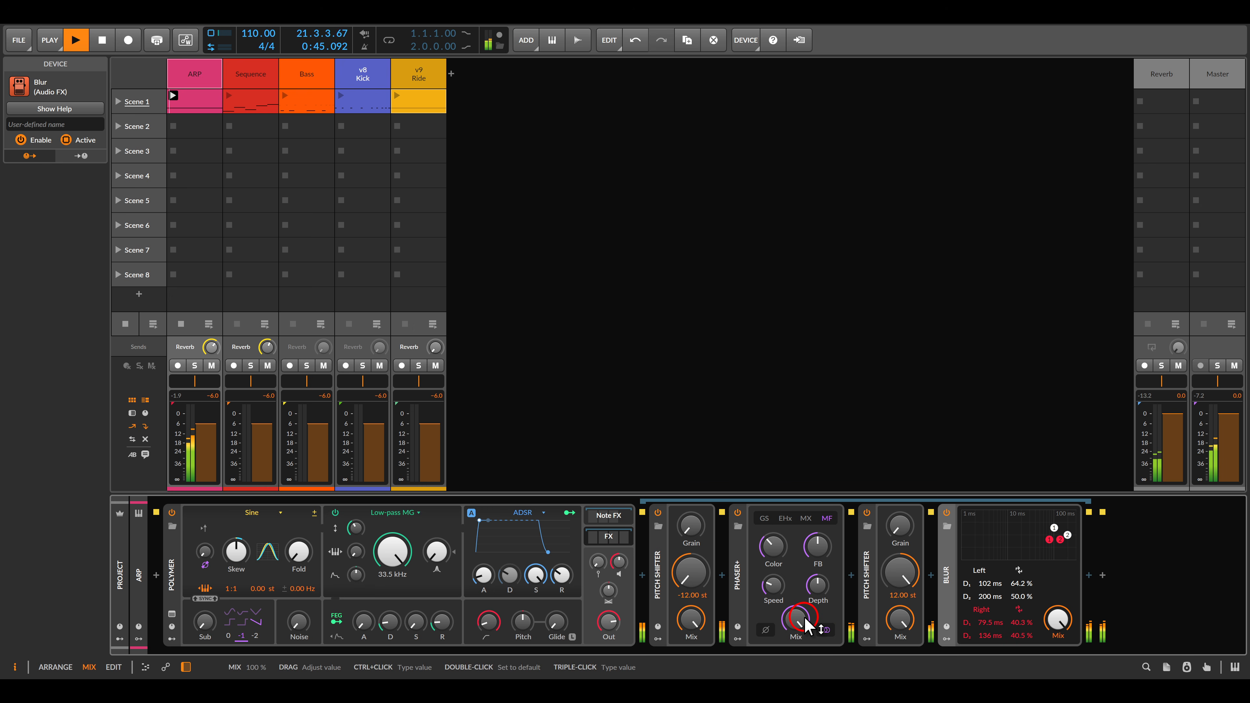
Insert a Chain device directly after Polymer and move both Pitch Shifters, Phaser+ and Blur into it.
click(642, 576)
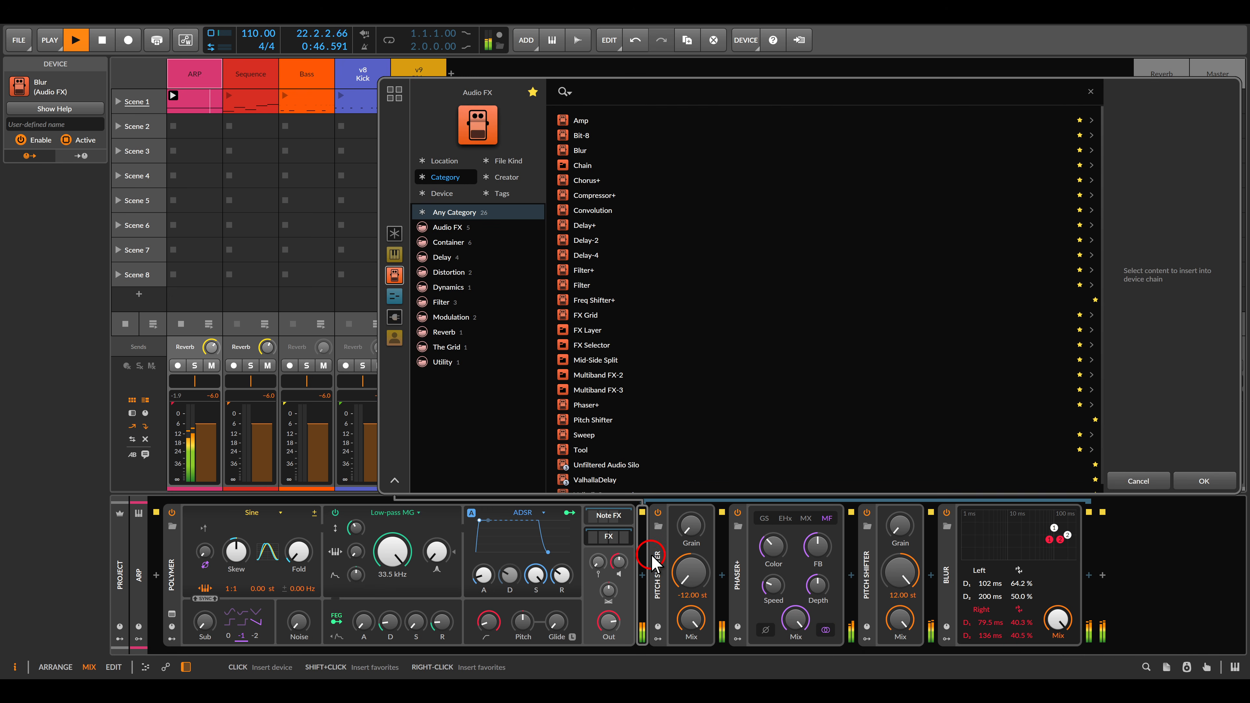
double_click(580, 164)
click(743, 554)
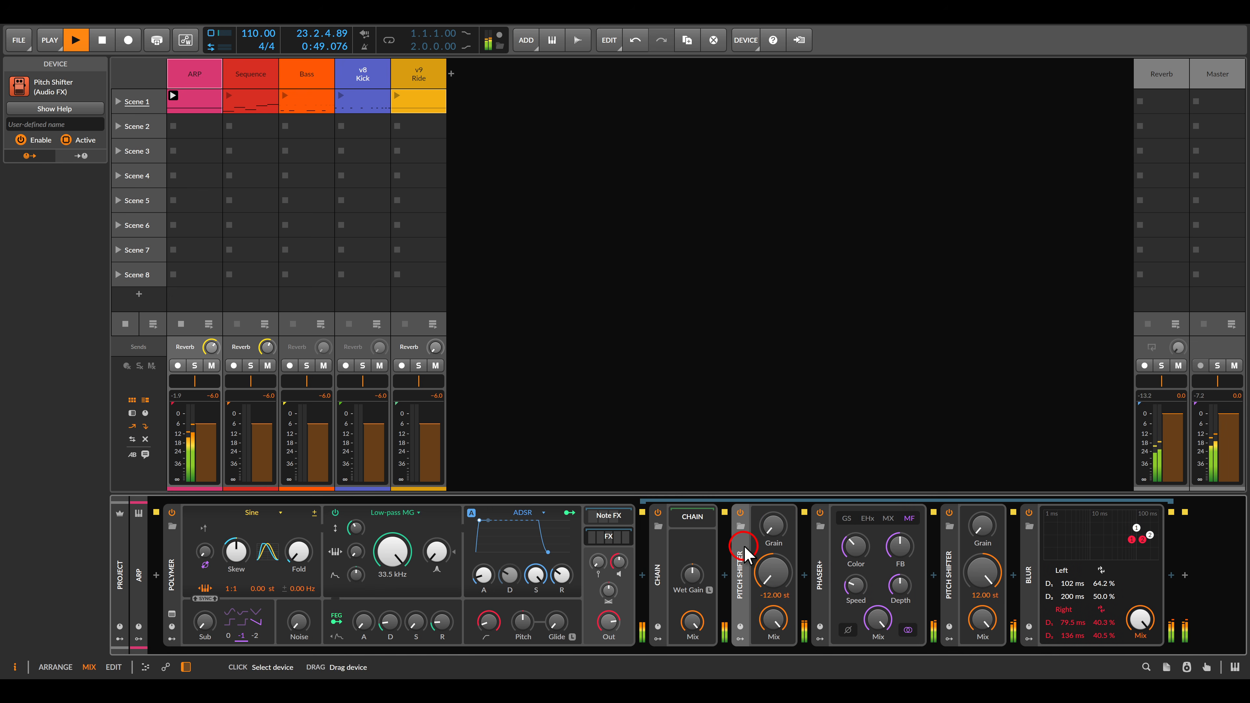
shift+click(1029, 546)
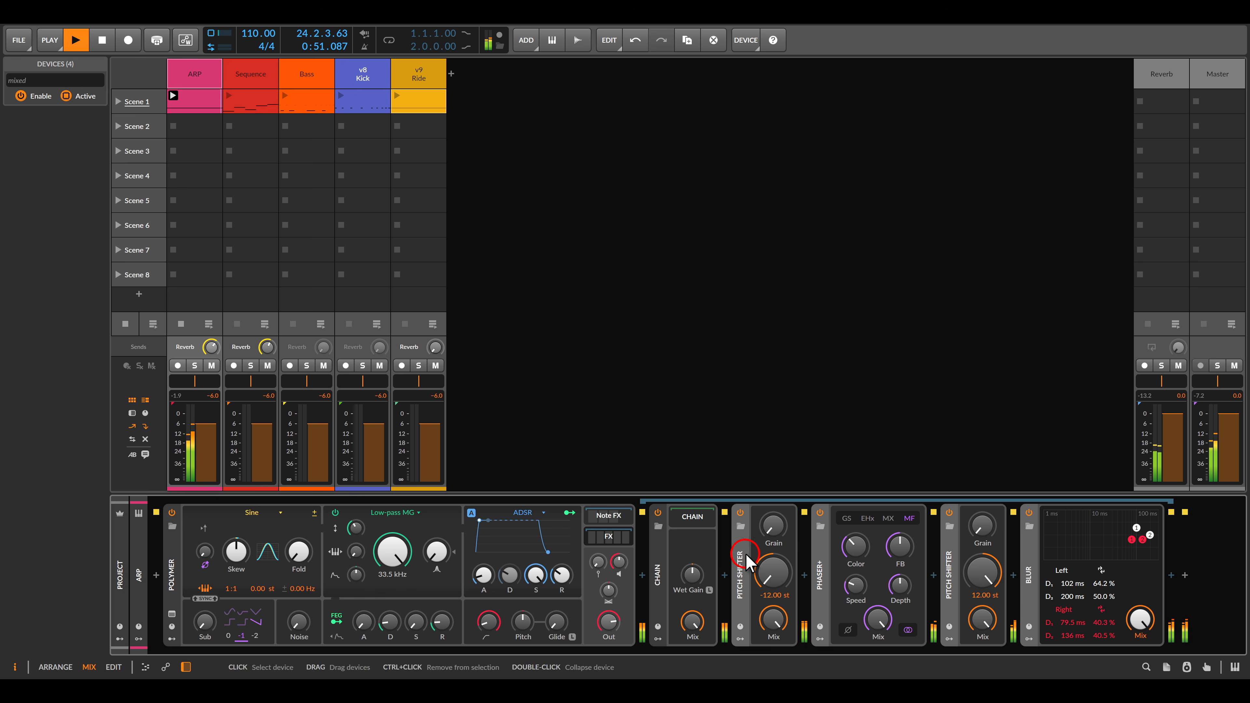
drag(745, 561, 694, 522)
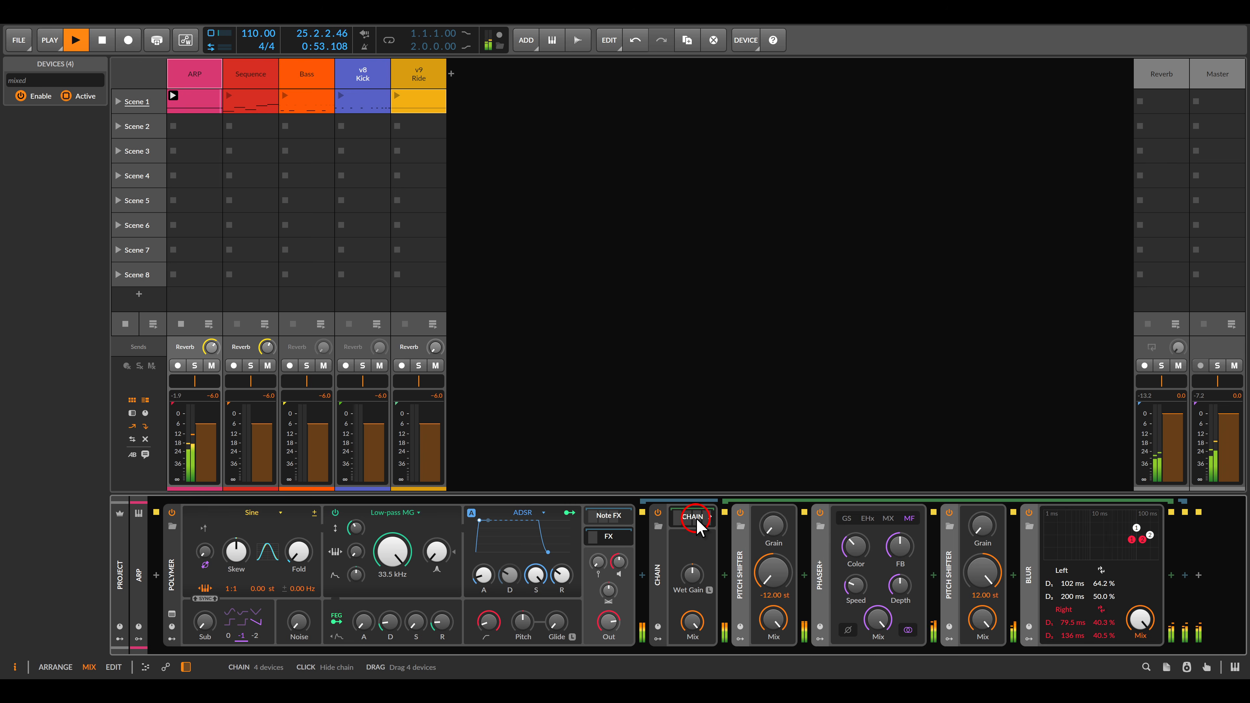
Hide and show the Chain's nested effects, and blend them with the dry ARP by setting the Chain's Mix to about 45 %.
click(697, 521)
click(697, 521)
click(697, 522)
click(699, 523)
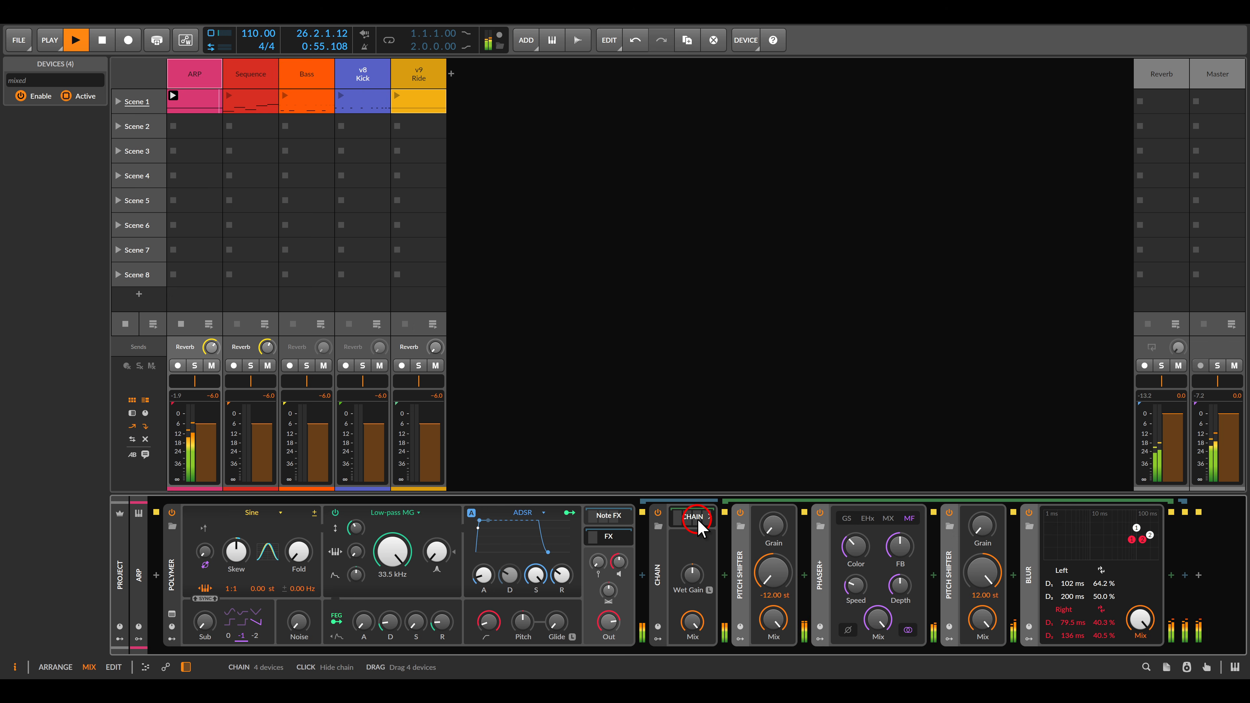
drag(692, 621, 692, 621)
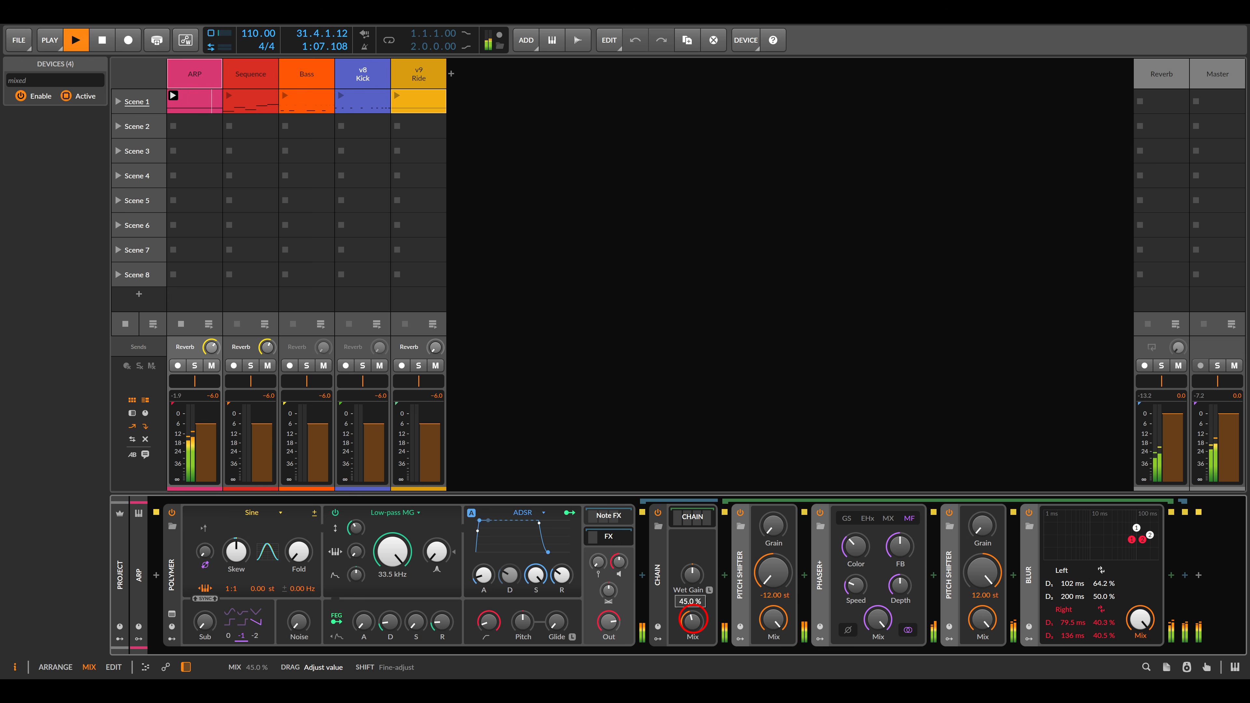
drag(693, 620, 694, 619)
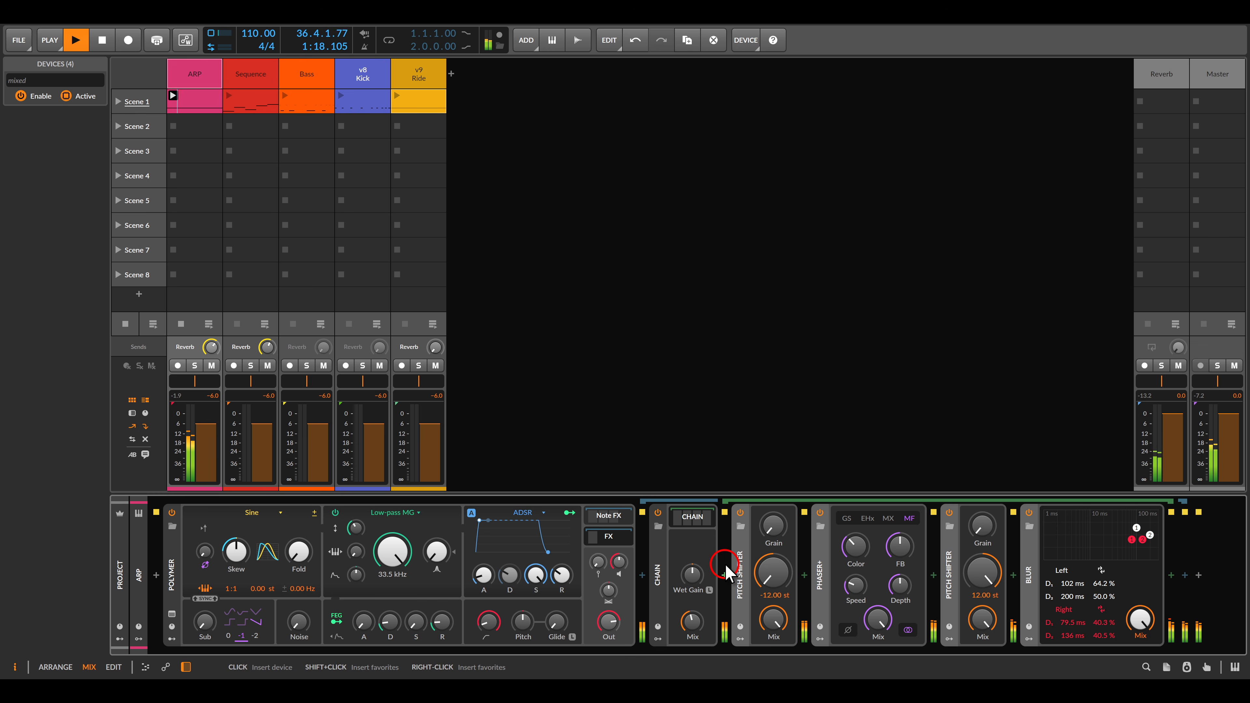
Select and solo the Sequence track and launch its Scene 1 clip.
click(253, 80)
click(251, 365)
click(229, 95)
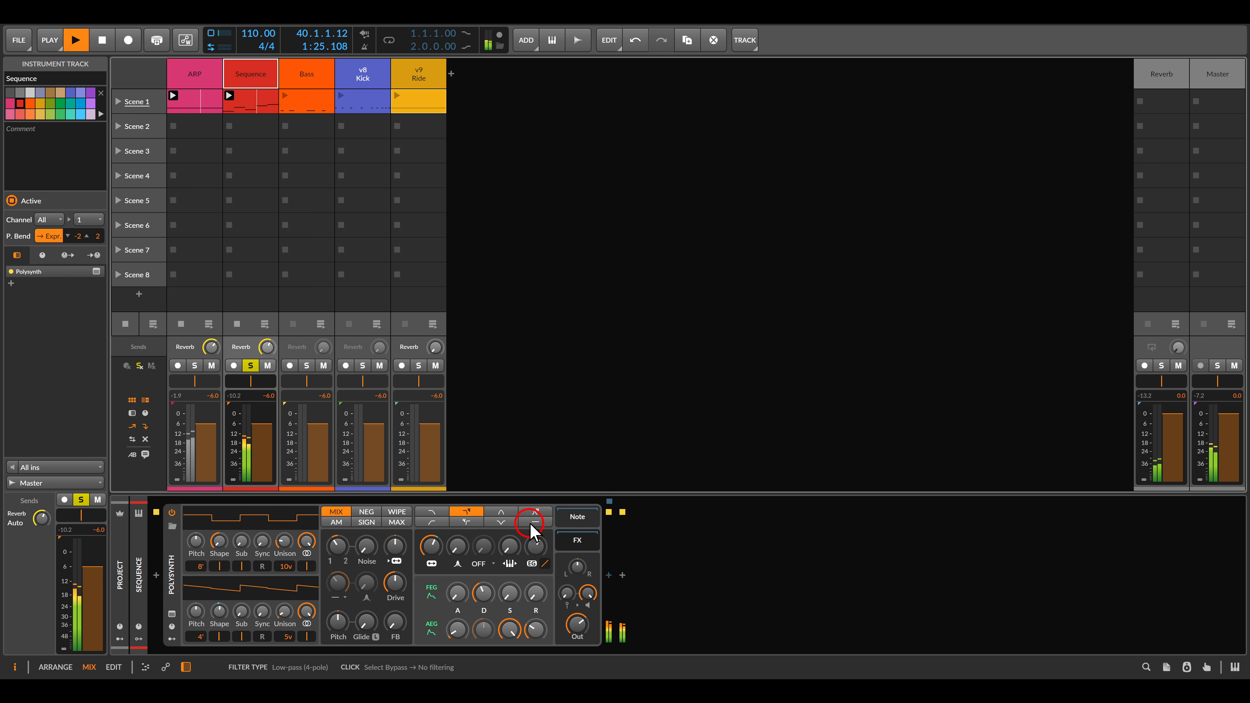
Search all audio effects, not just favorites, for "bright" and insert the Bright Space preset after Polysynth.
click(611, 576)
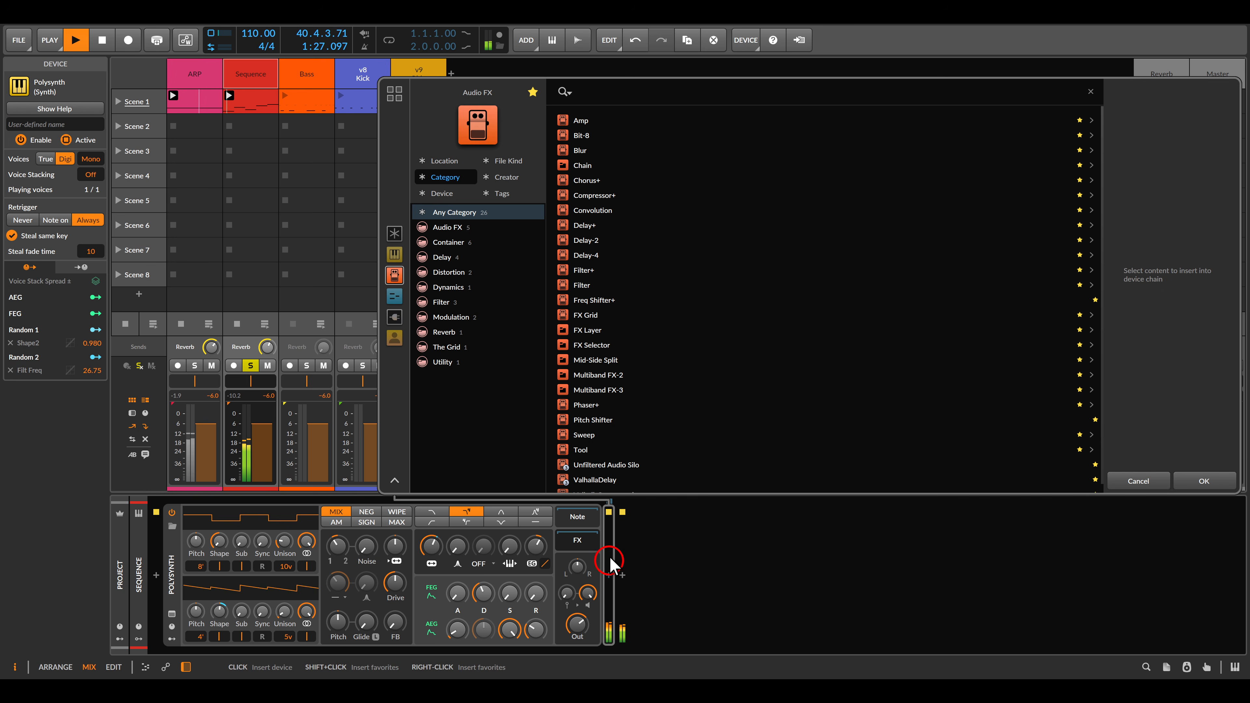
click(536, 96)
click(592, 93)
text(brigh)
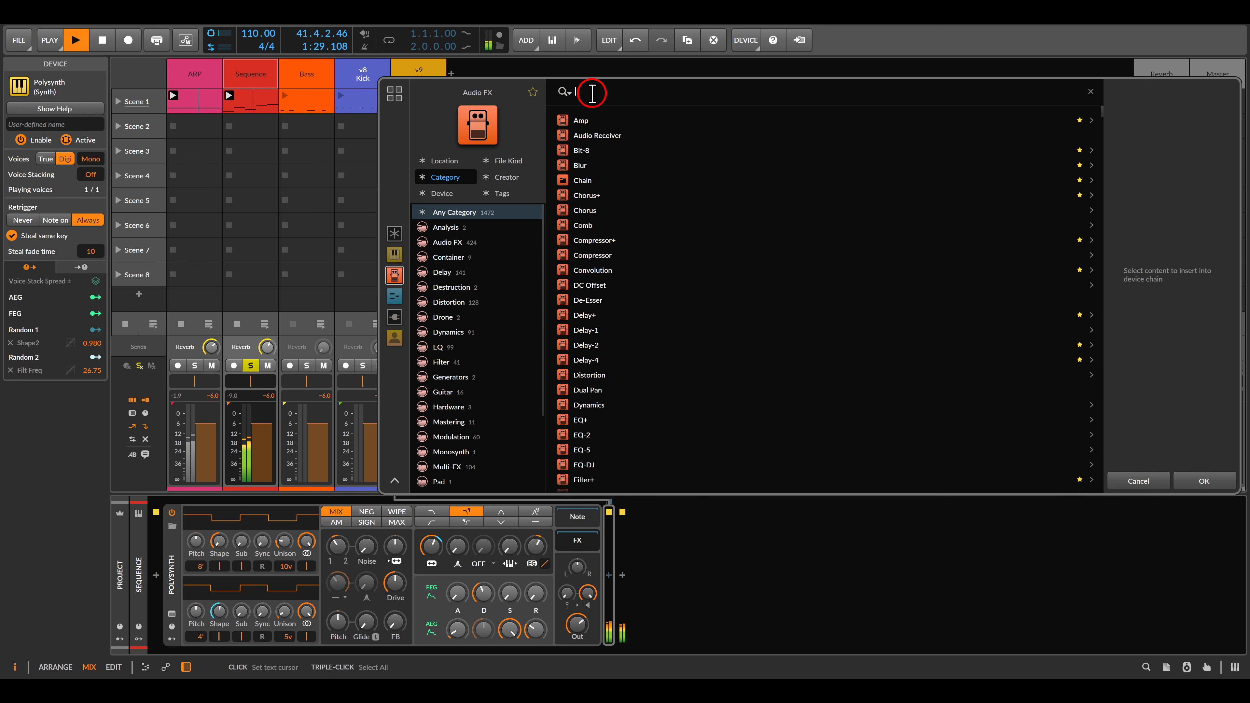
text(t)
double_click(585, 120)
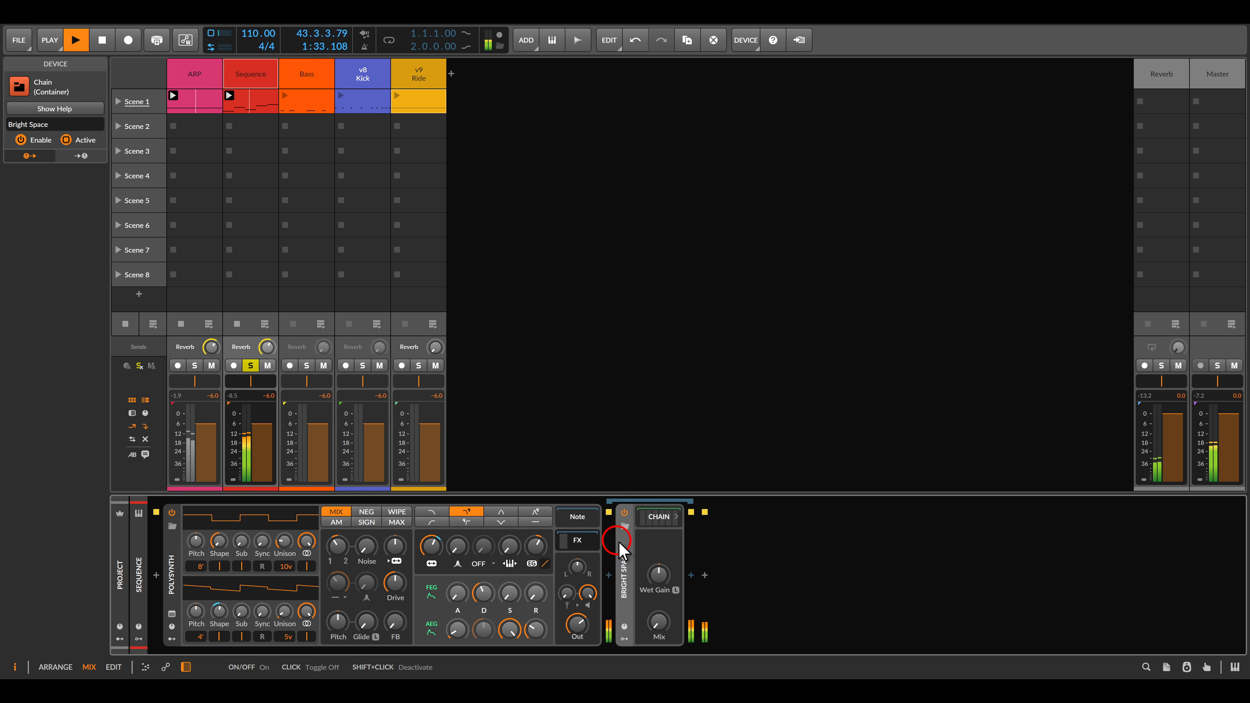
Expand Bright Space to review its nested effects from Freq Shifter+ to Multiband FX-2, and set its Mix to 0.00 %.
click(658, 516)
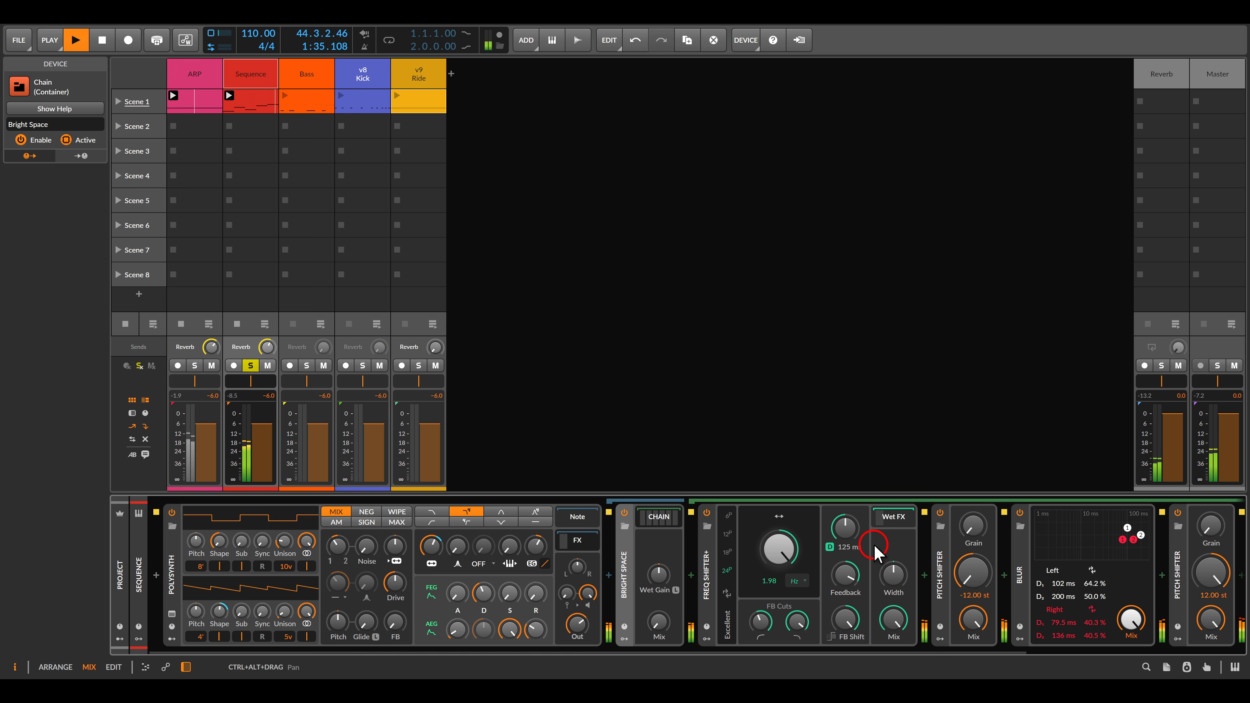
scroll(866, 549, right, 2)
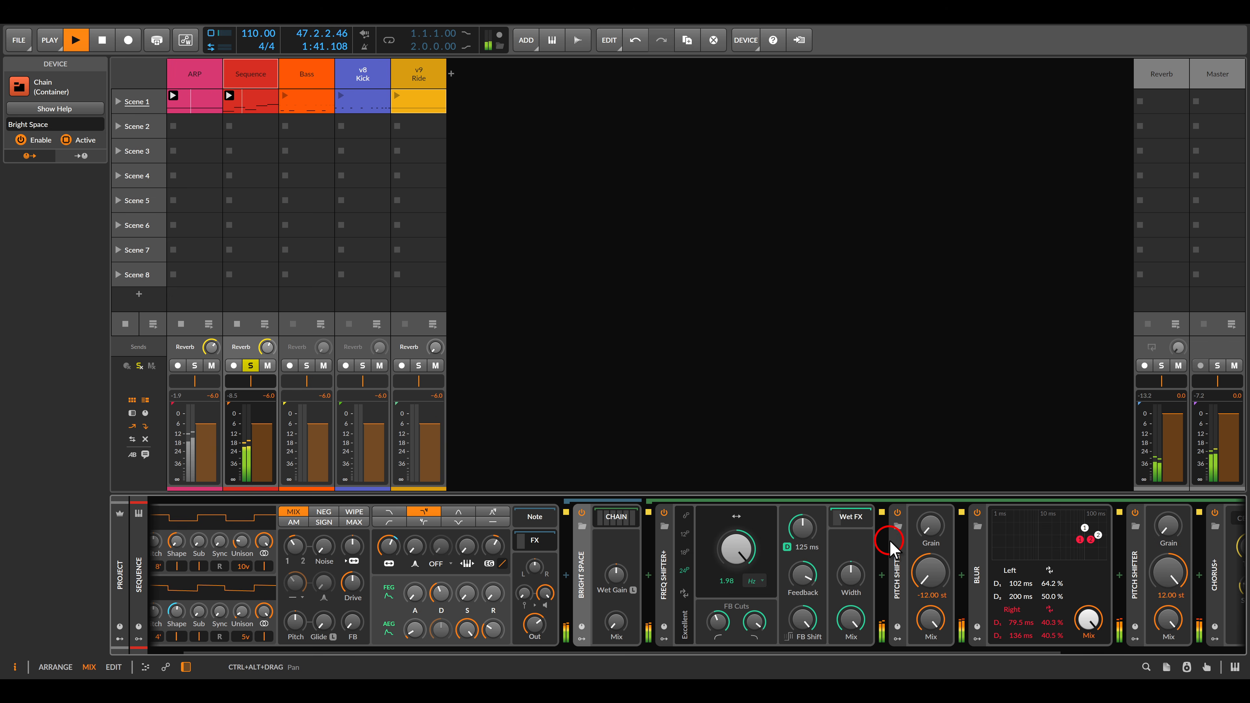
scroll(860, 544, right, 5)
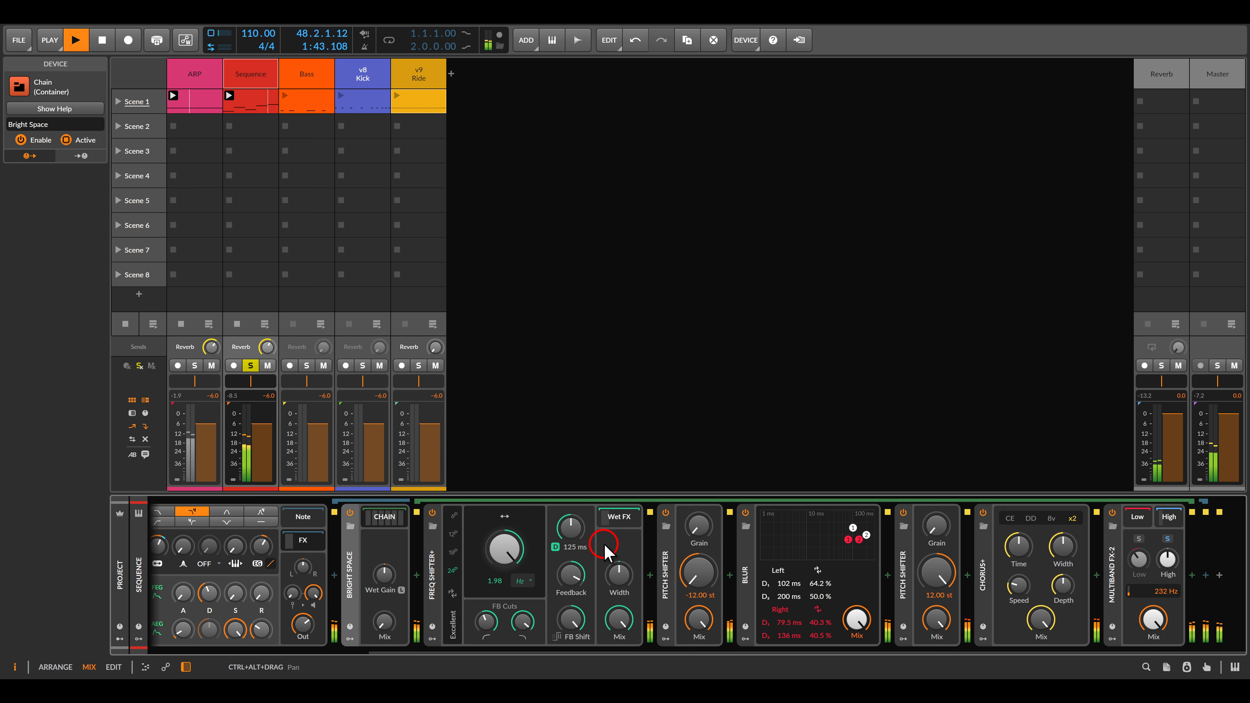
scroll(635, 549, left, 6)
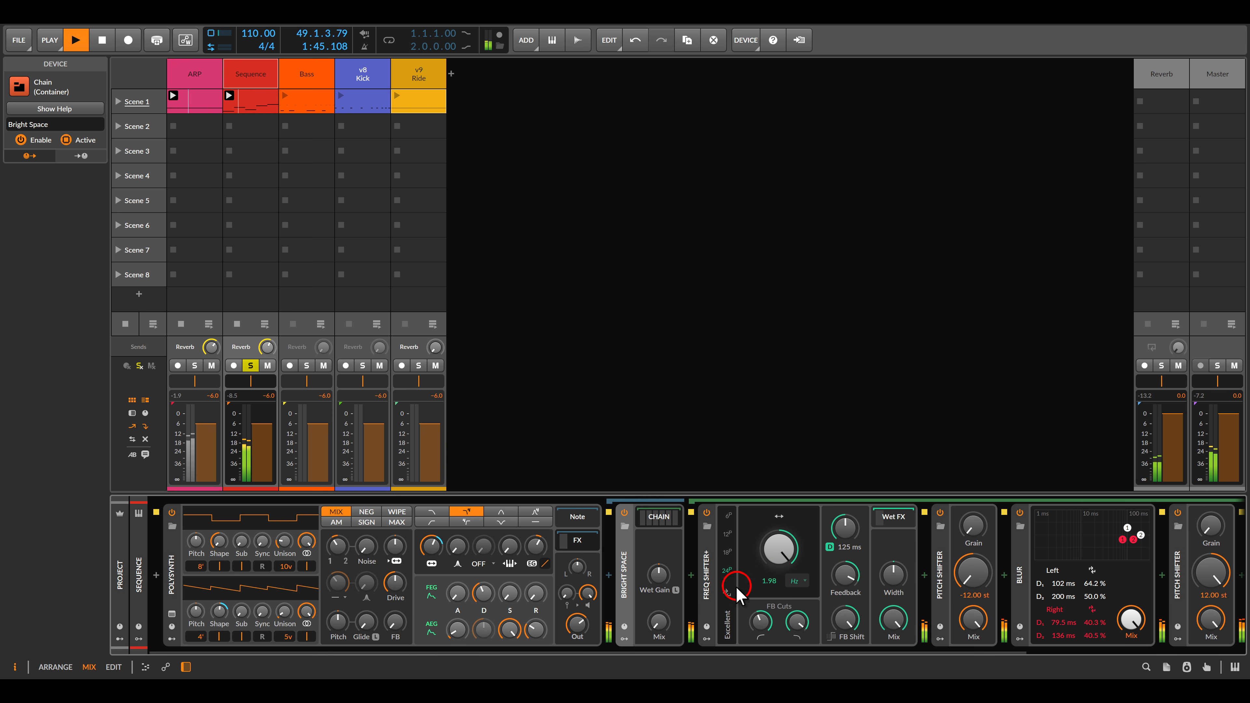
mouse_move(669, 635)
mouse_down()
mouse_move(669, 660)
mouse_move(658, 611)
mouse_move(658, 640)
mouse_up()
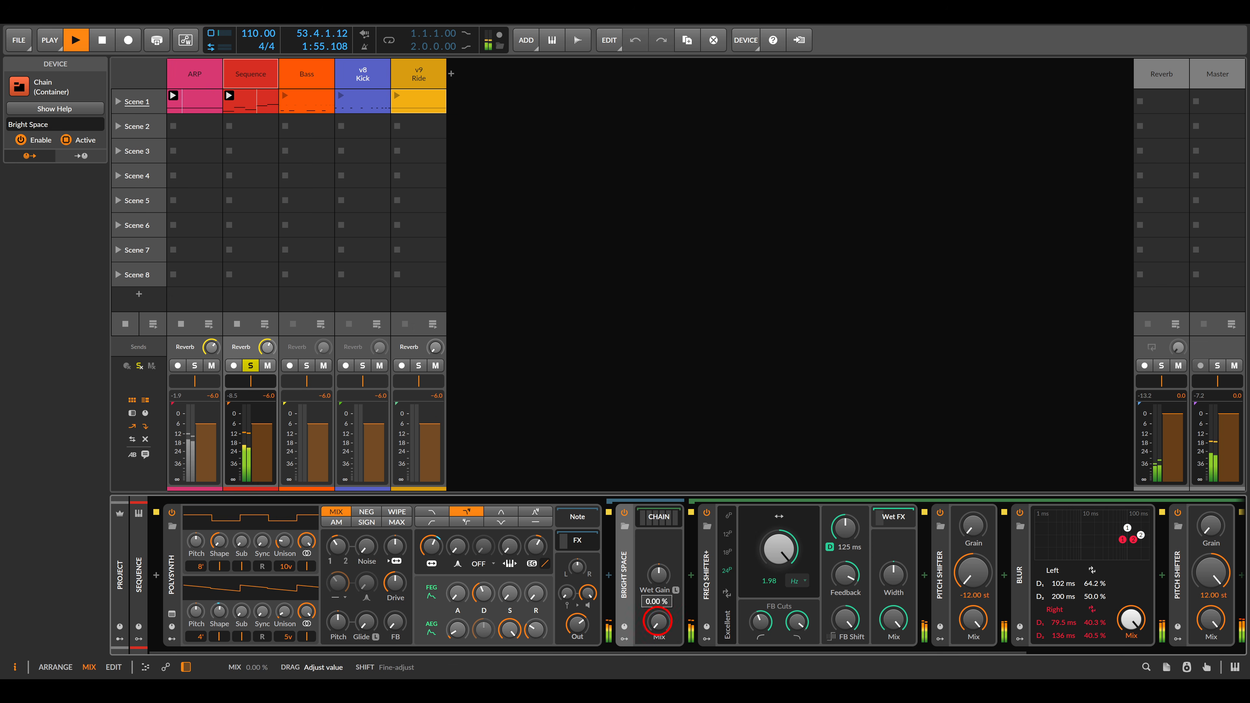
Add a Random modulator to Bright Space and map it to the Mix with an amount of 0.508.
click(625, 636)
click(645, 528)
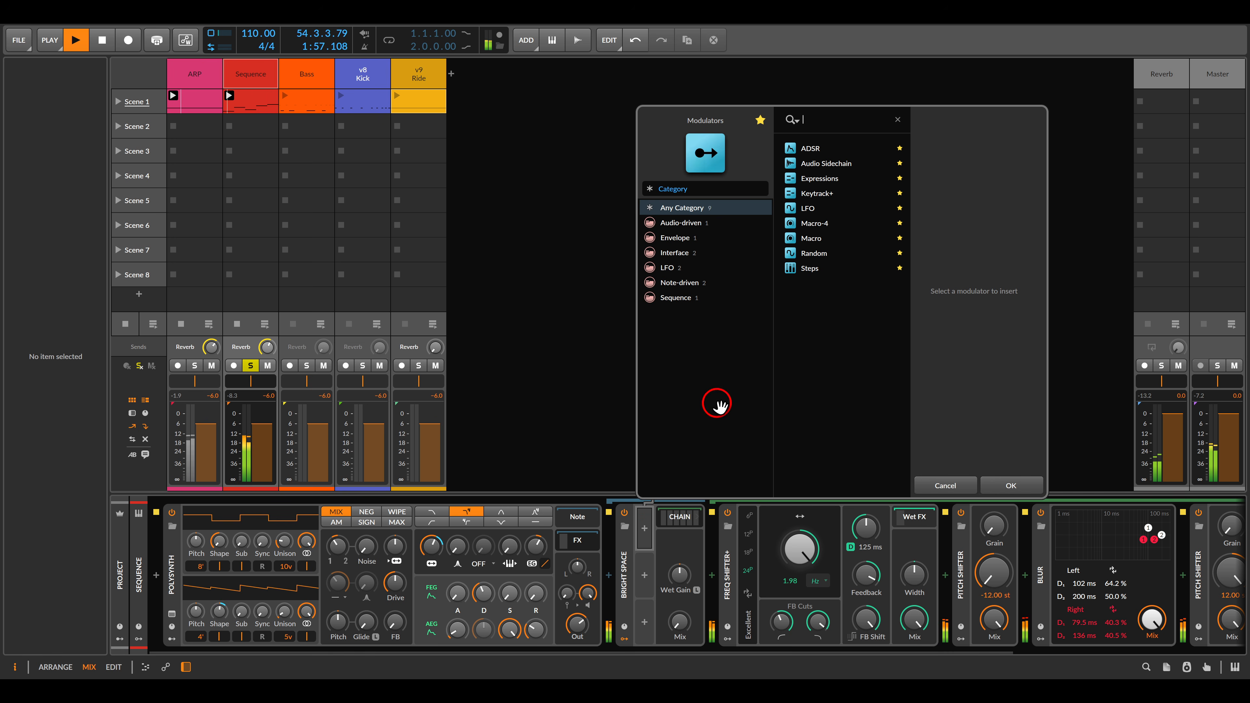
double_click(812, 253)
click(657, 522)
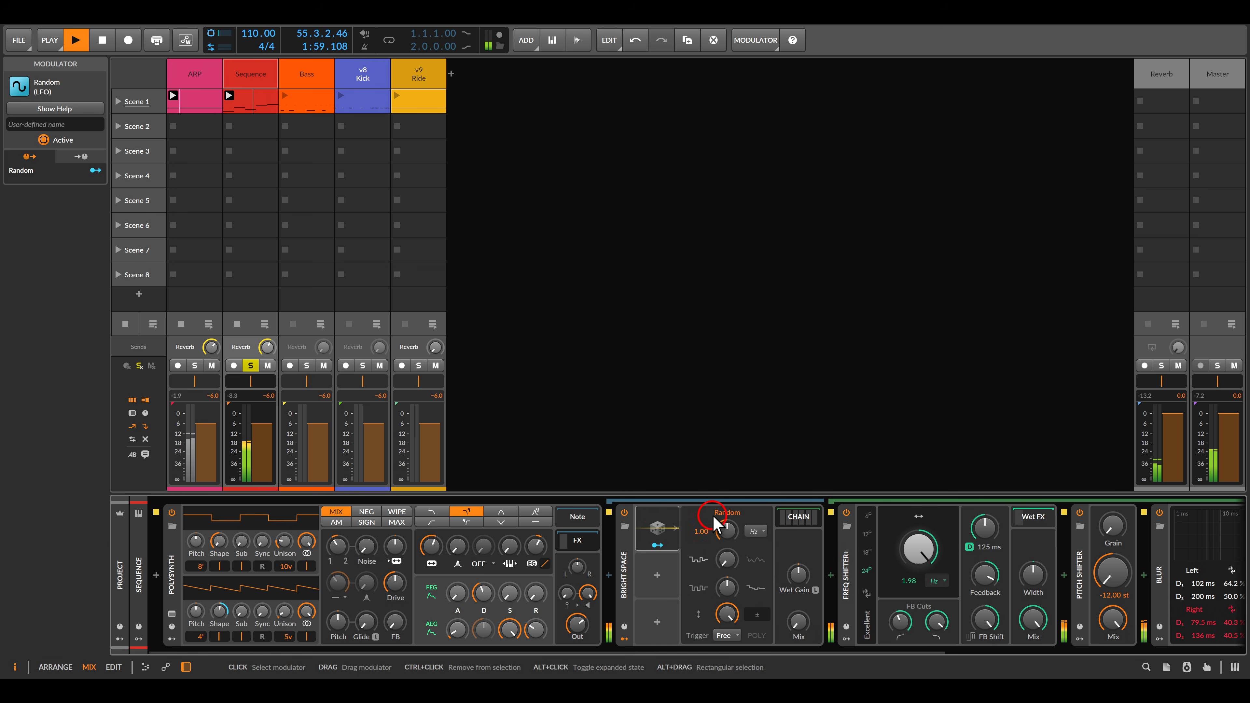
click(658, 545)
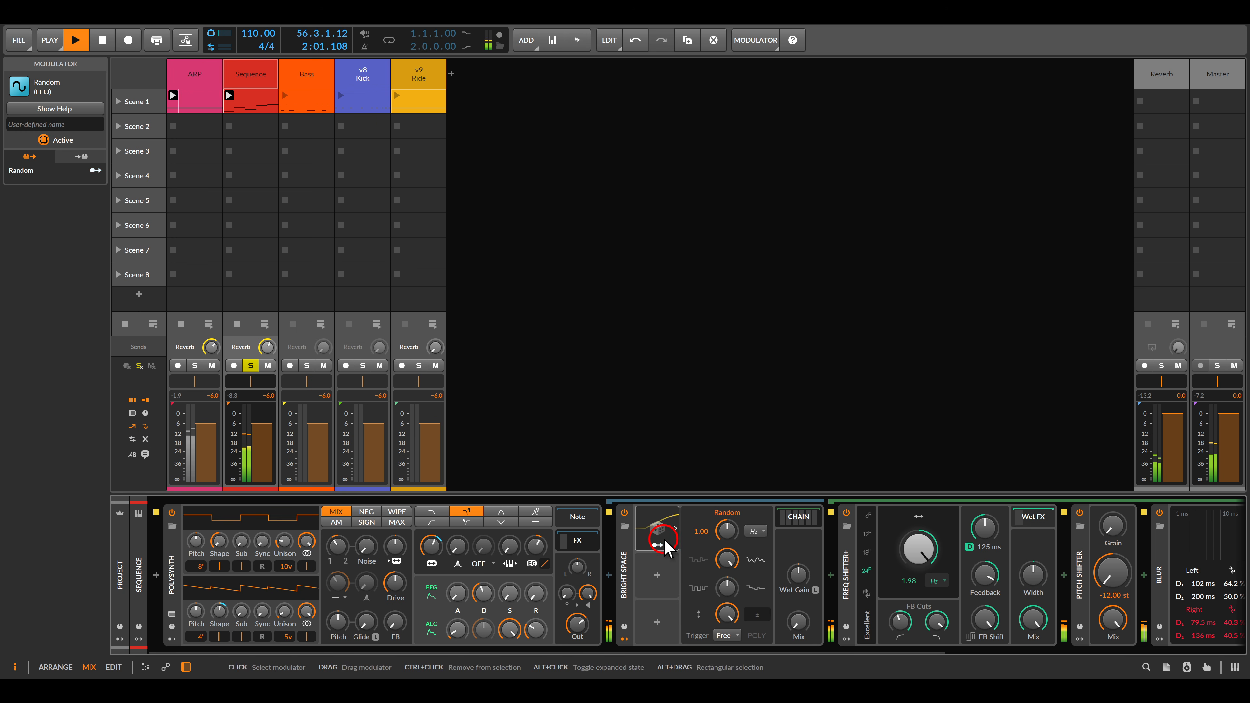
mouse_move(798, 621)
mouse_down()
mouse_move(798, 608)
mouse_move(799, 621)
mouse_up()
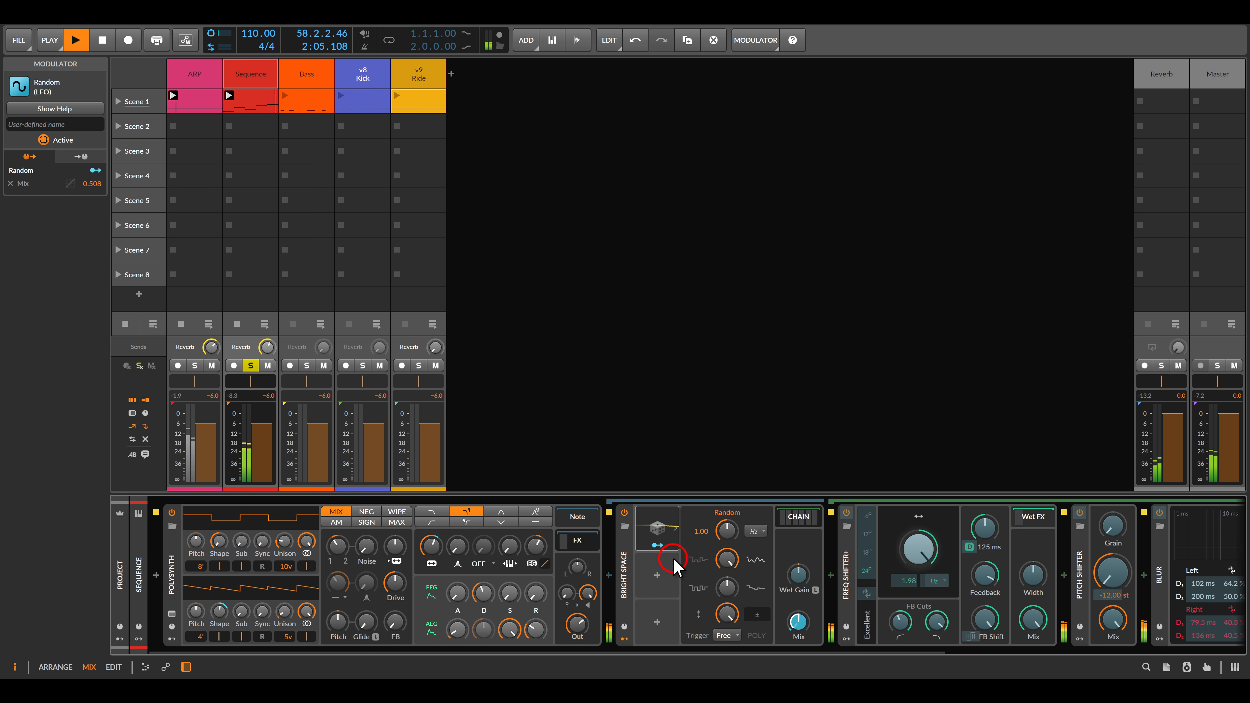
click(660, 546)
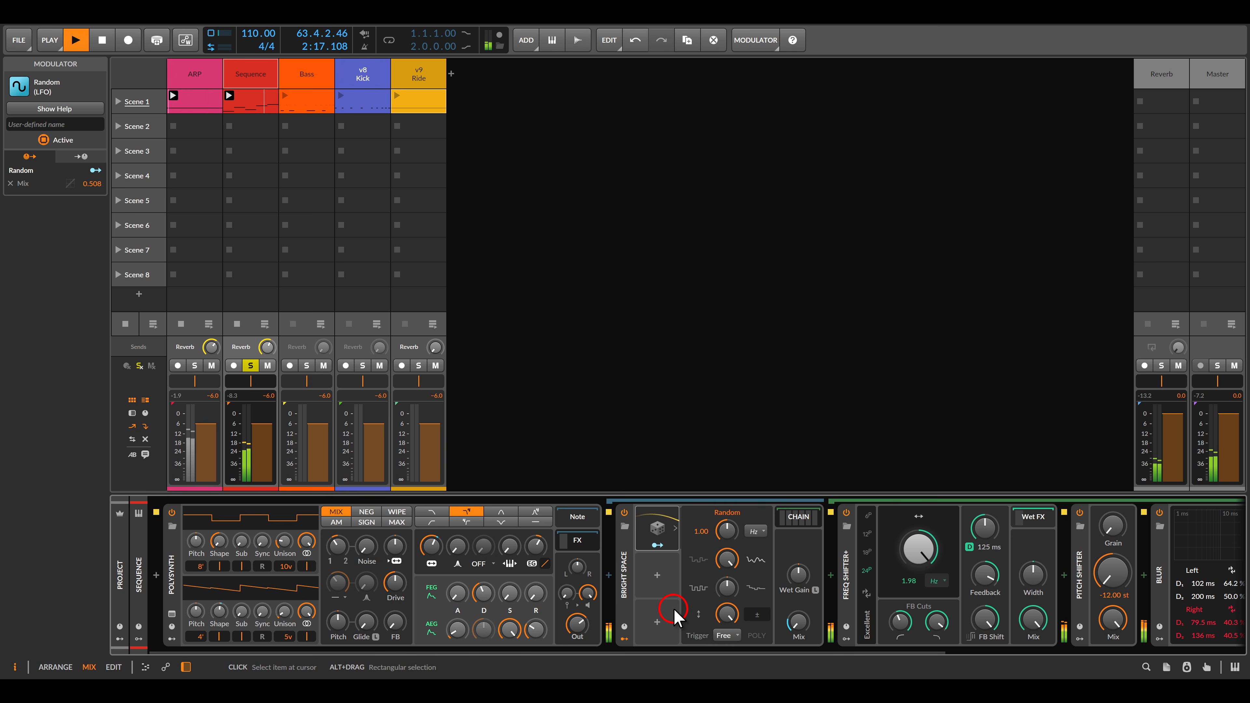
Solo the Bass track instead of Sequence and launch its Scene 1 clip.
click(306, 365)
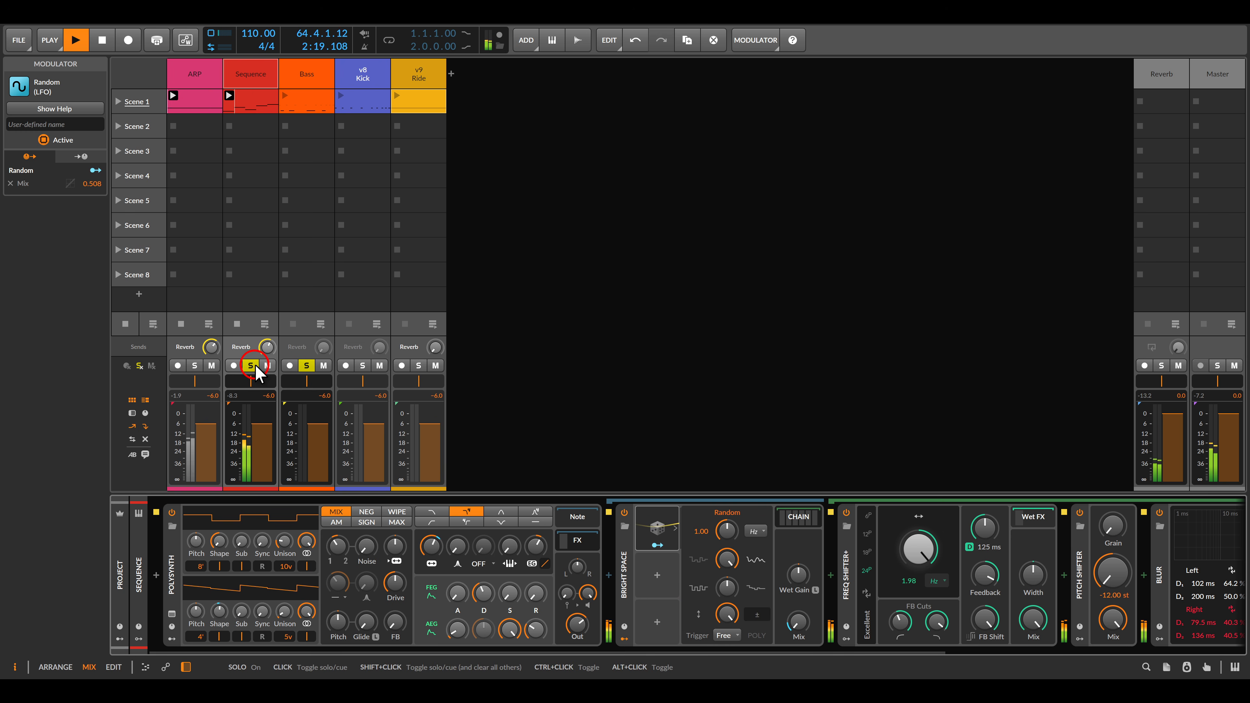
click(254, 367)
click(291, 97)
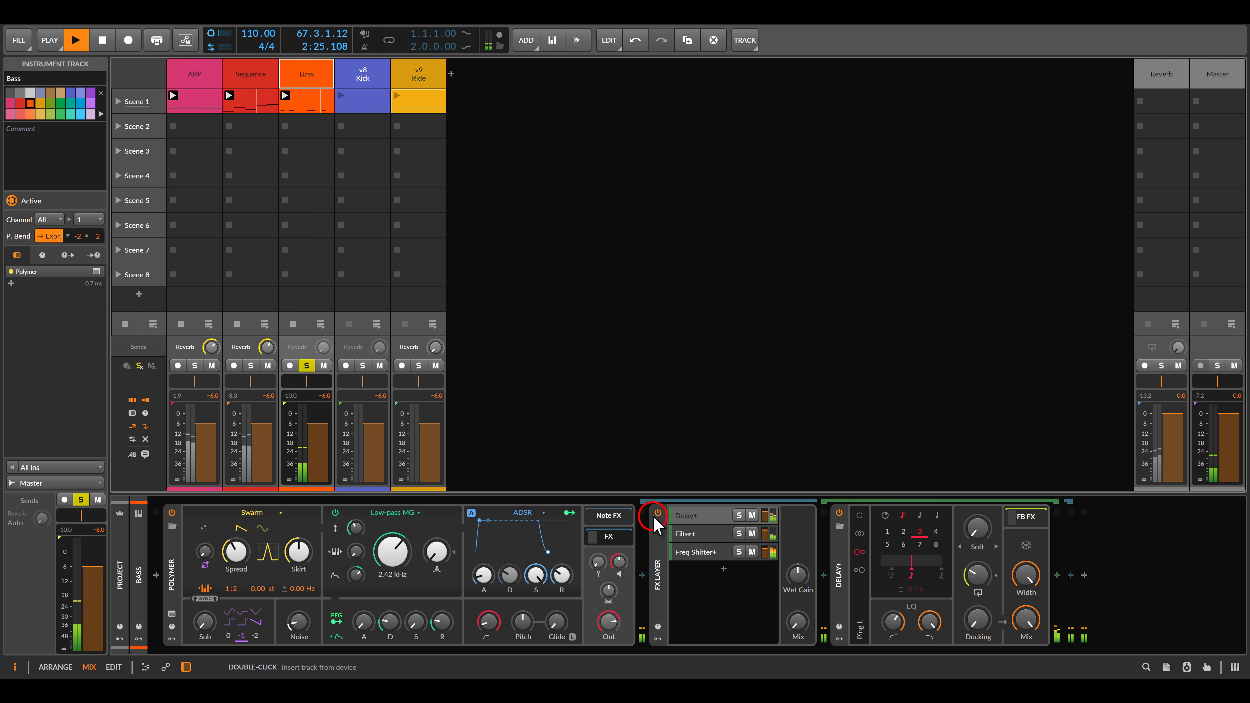
Review the Filter+ and Freq Shifter+ layers in the Bass FX Layer and set the FX Layer's Mix to 38.3 %.
click(1029, 519)
click(706, 536)
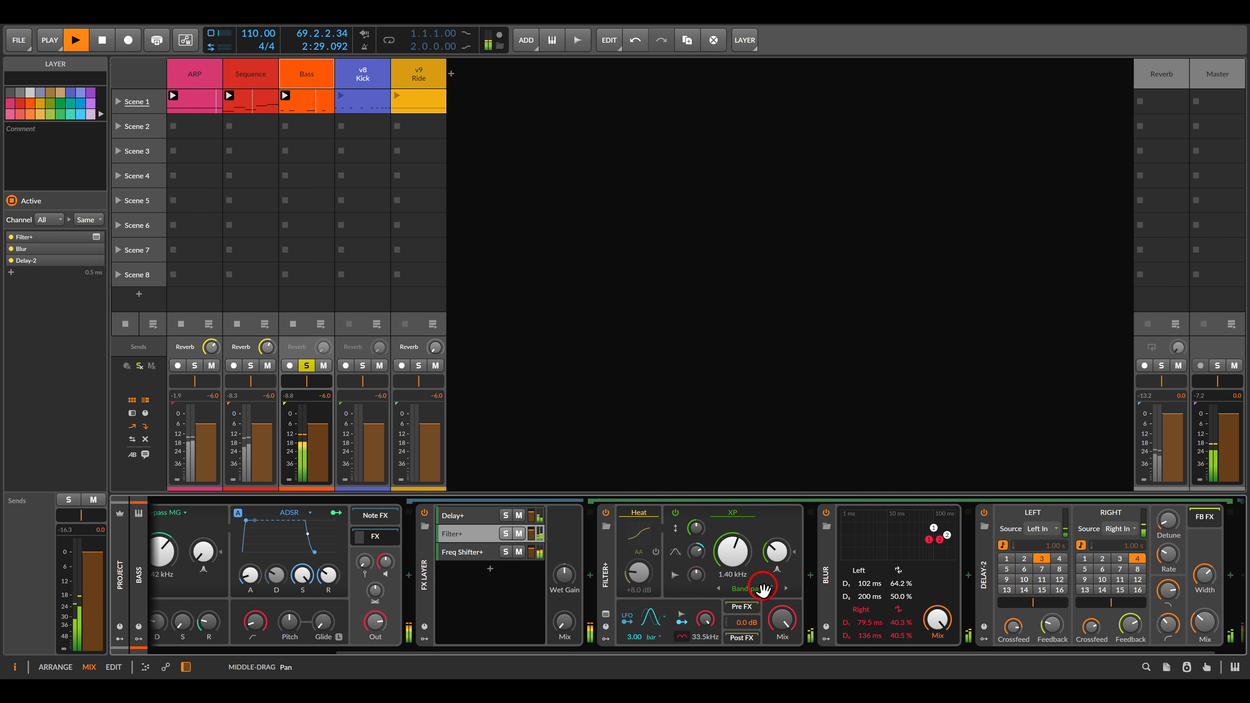
click(475, 554)
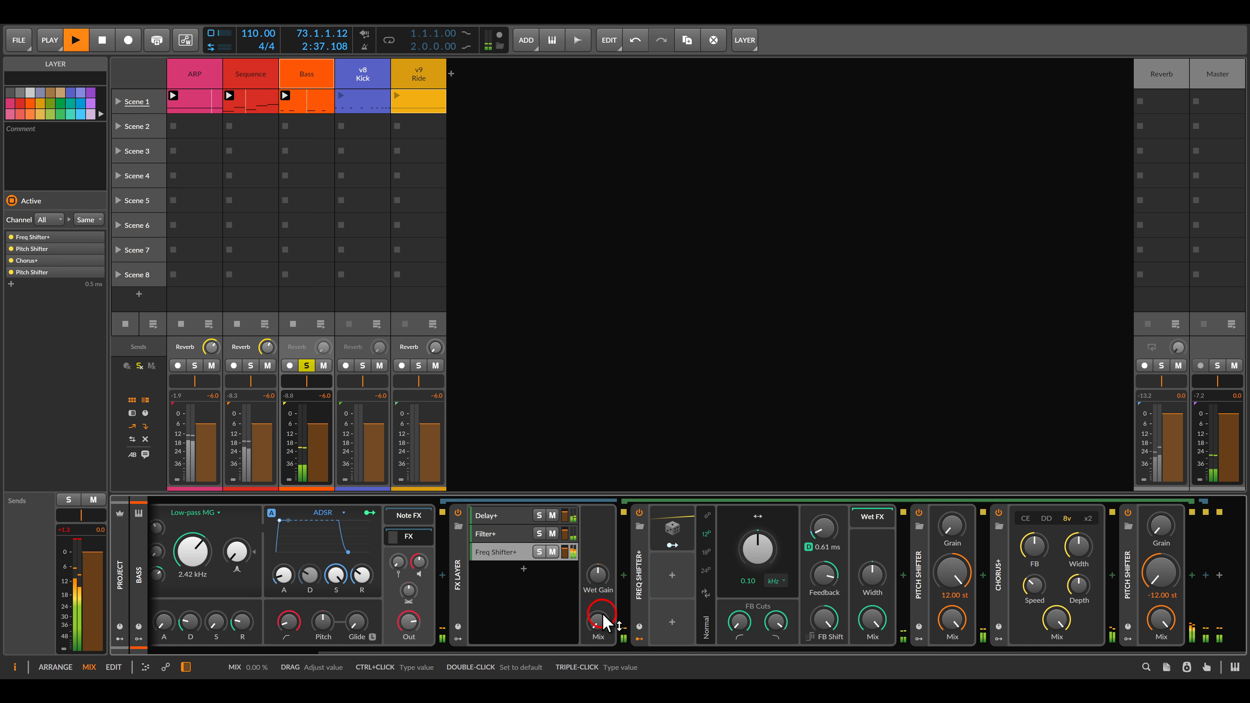
mouse_move(603, 615)
mouse_down()
mouse_move(600, 625)
mouse_move(600, 572)
mouse_move(599, 611)
mouse_up()
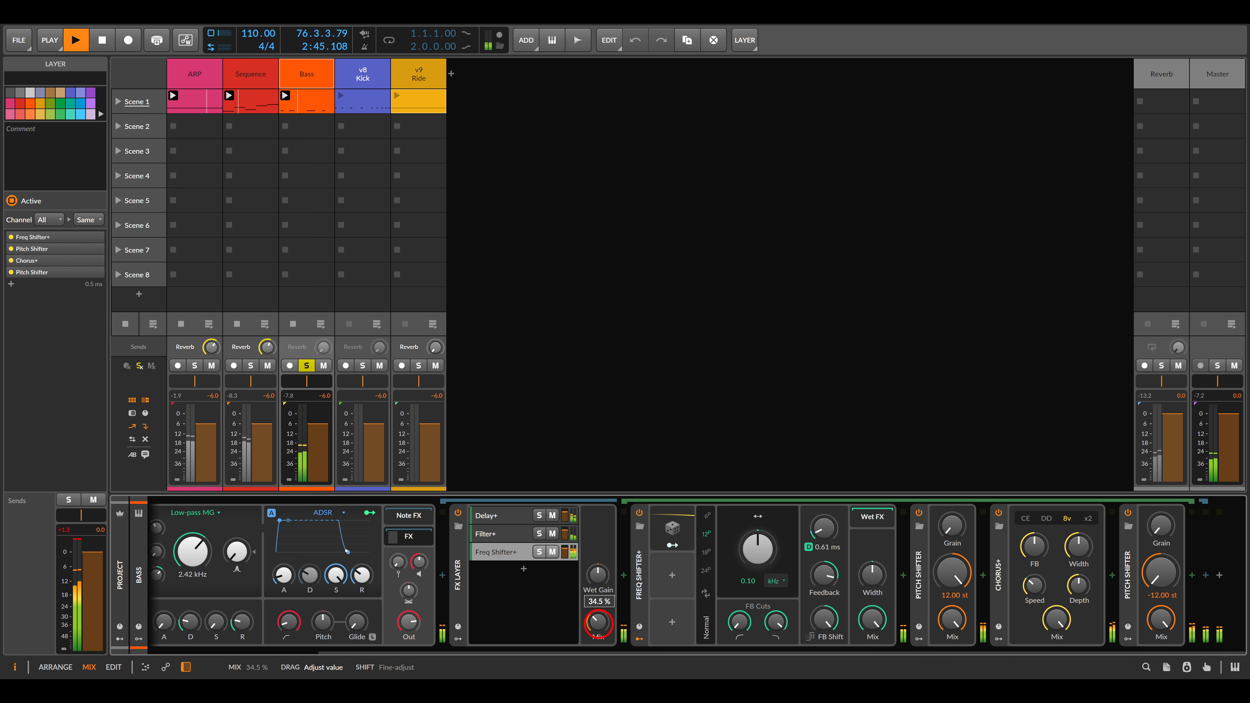
mouse_move(598, 622)
mouse_down()
mouse_move(599, 643)
mouse_move(598, 622)
mouse_up()
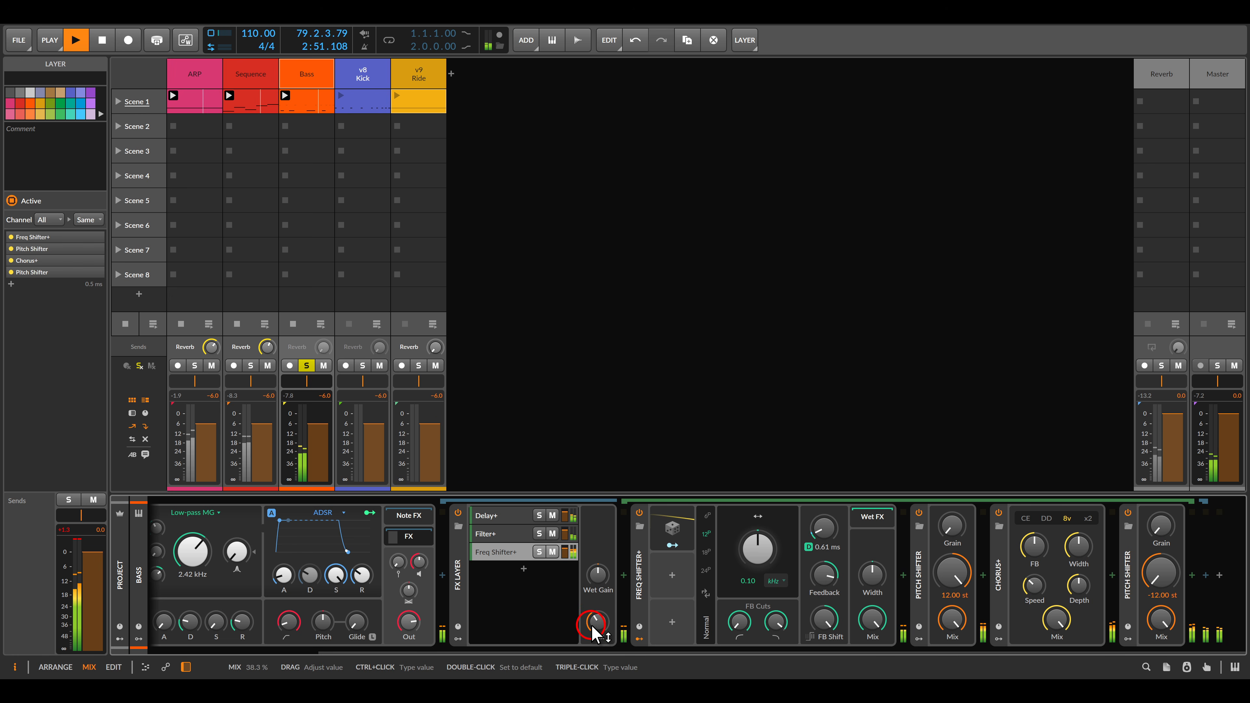
click(600, 621)
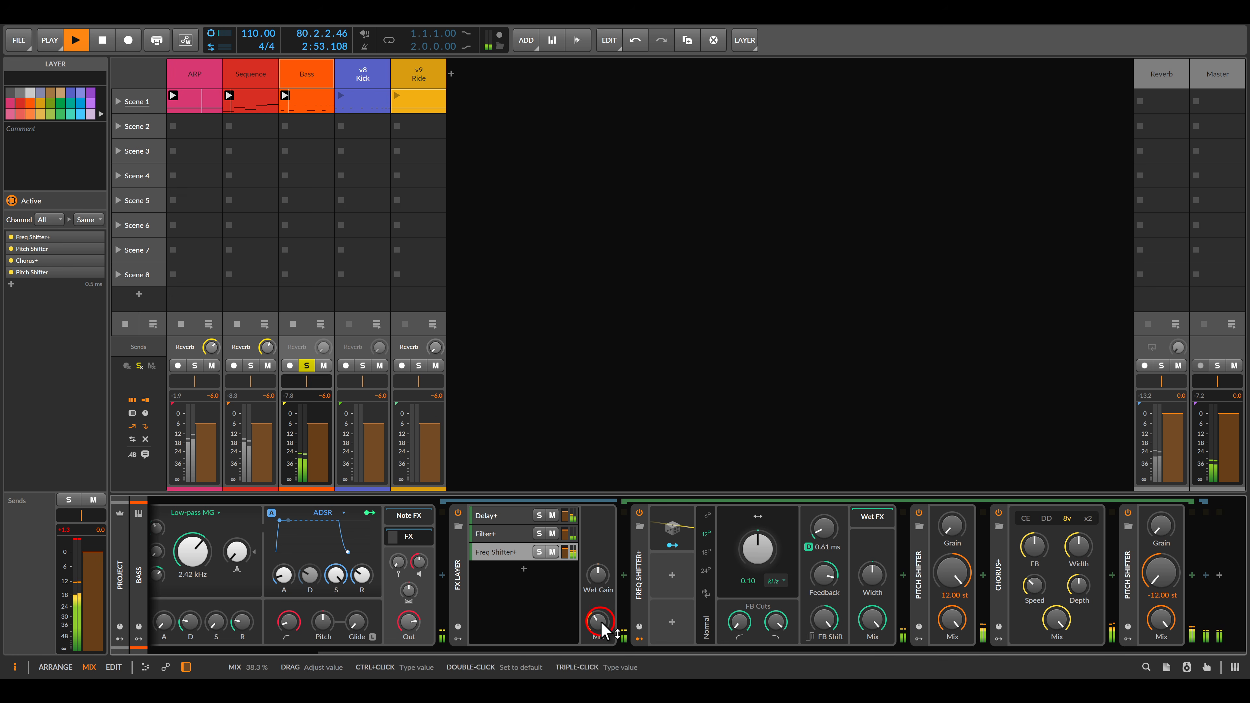
Remove the solo from the Bass track and launch all of Scene 1 to play the full arrangement.
drag(586, 603, 877, 606)
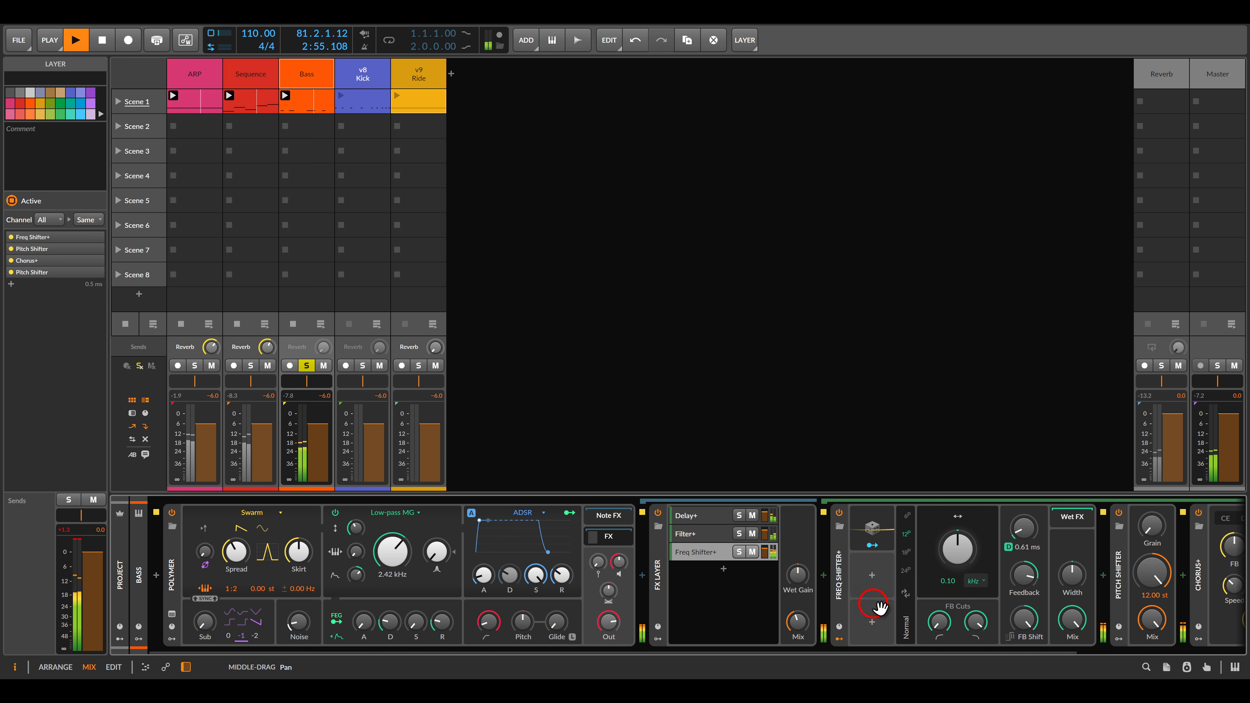
click(950, 605)
click(307, 366)
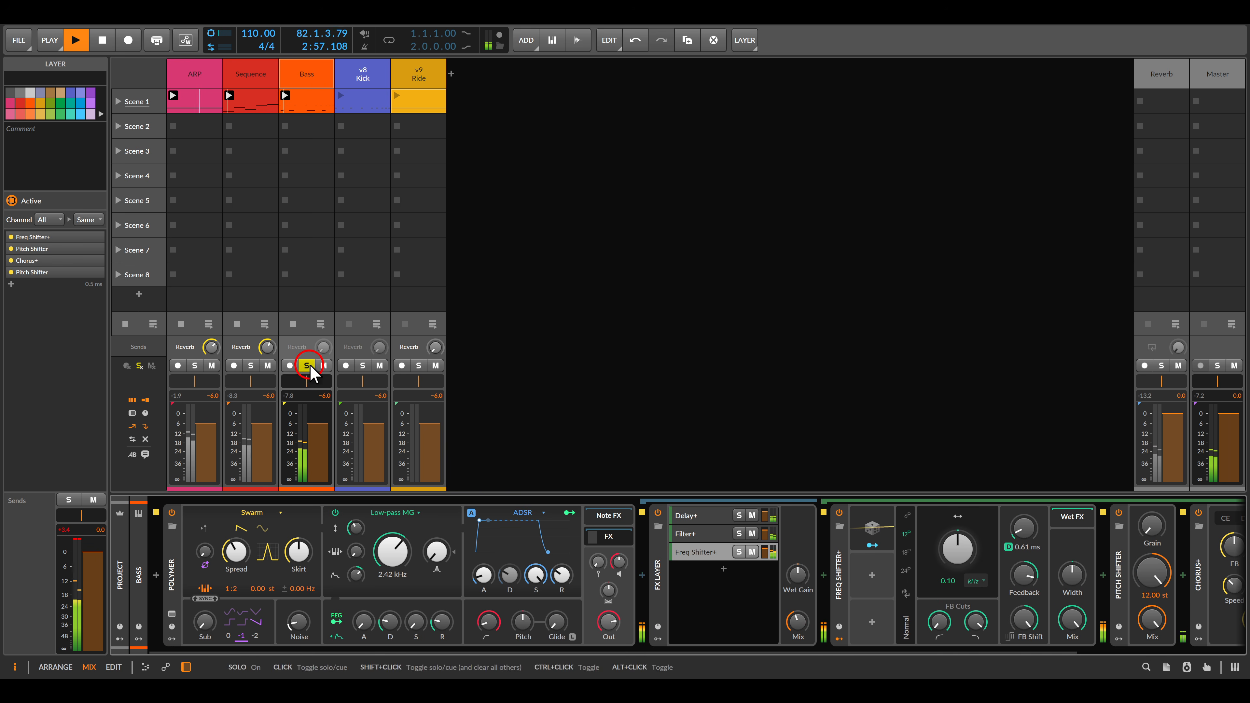
click(537, 349)
drag(537, 350, 573, 334)
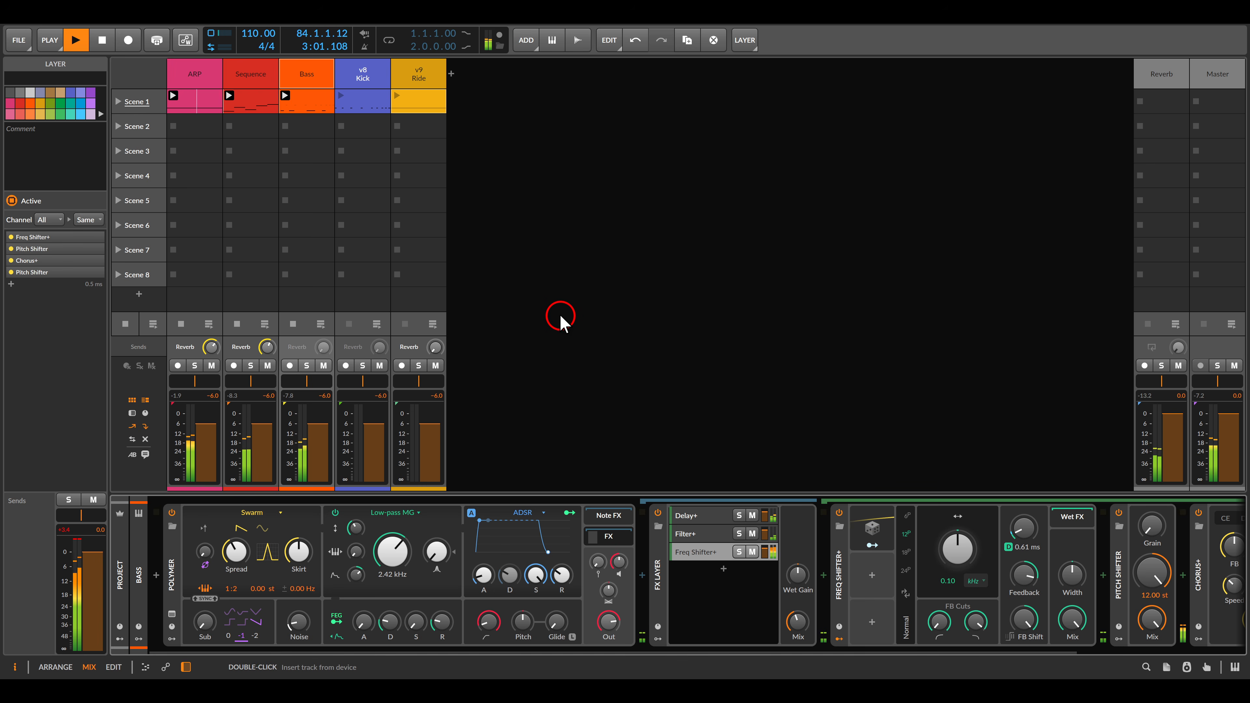
click(119, 101)
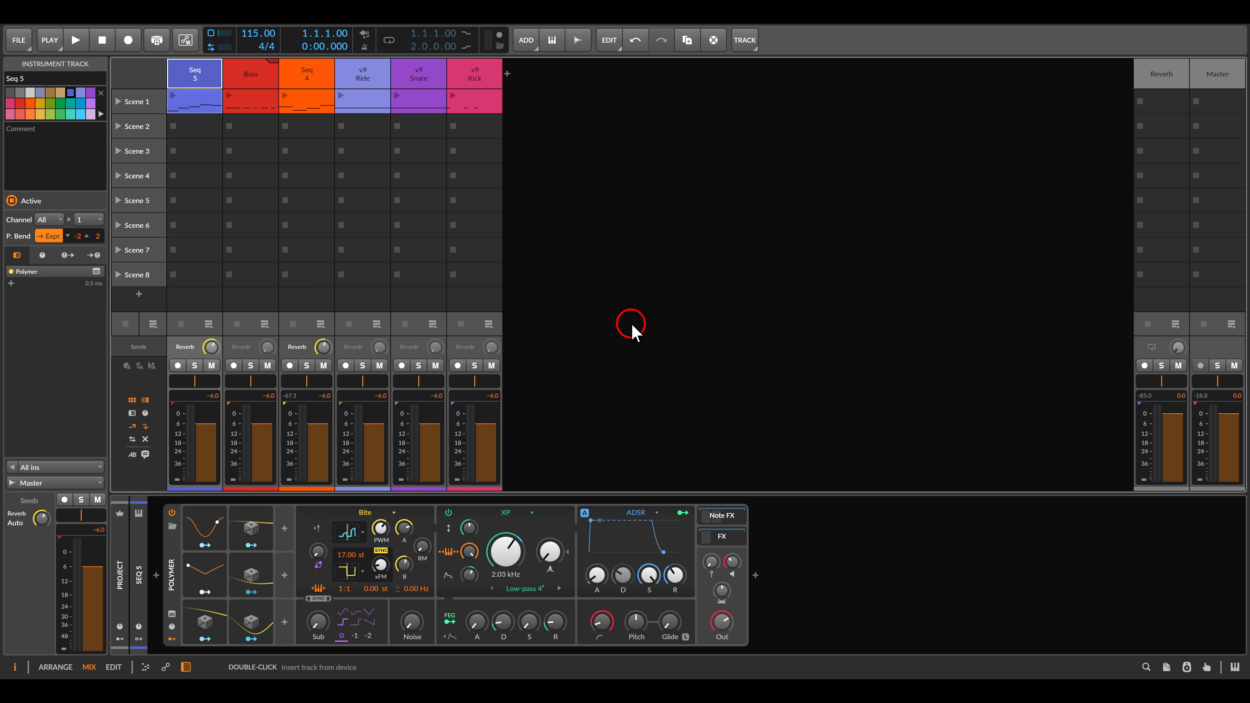
Launch the Seq 5 clip in Scene 1 and set the timebase of Polymer's LFO 1 to Kilohertz.
click(173, 96)
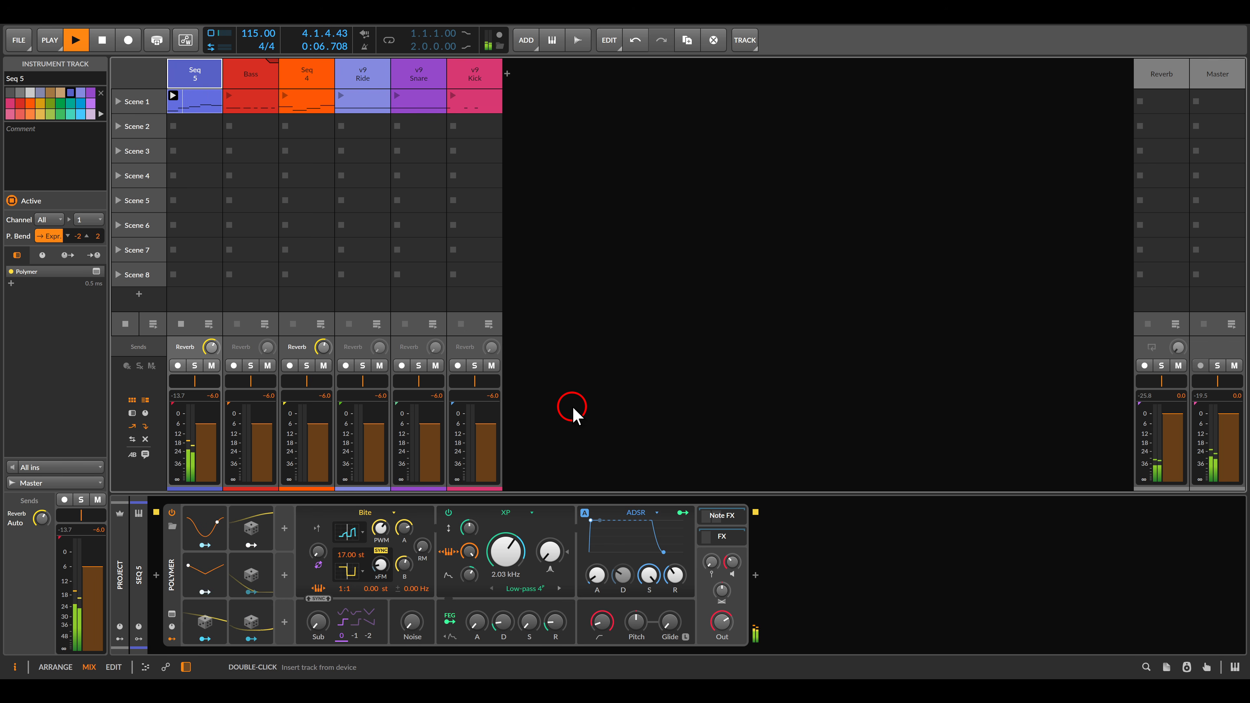
click(204, 526)
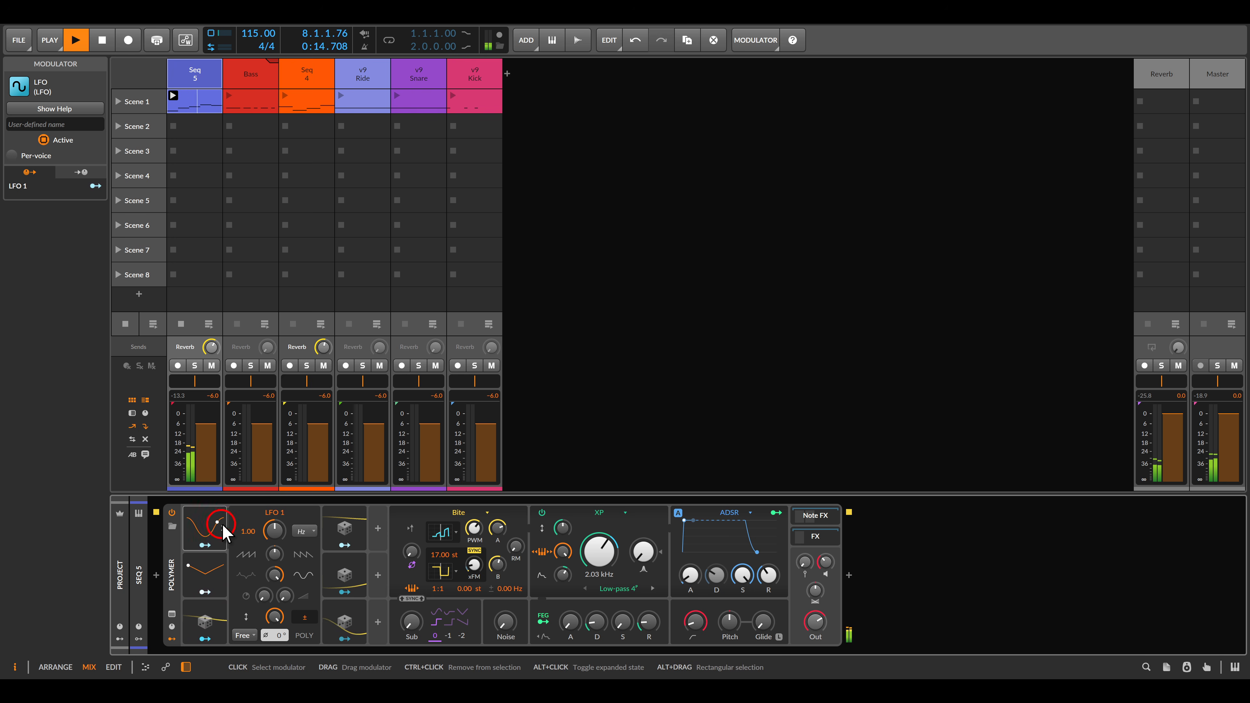
click(304, 531)
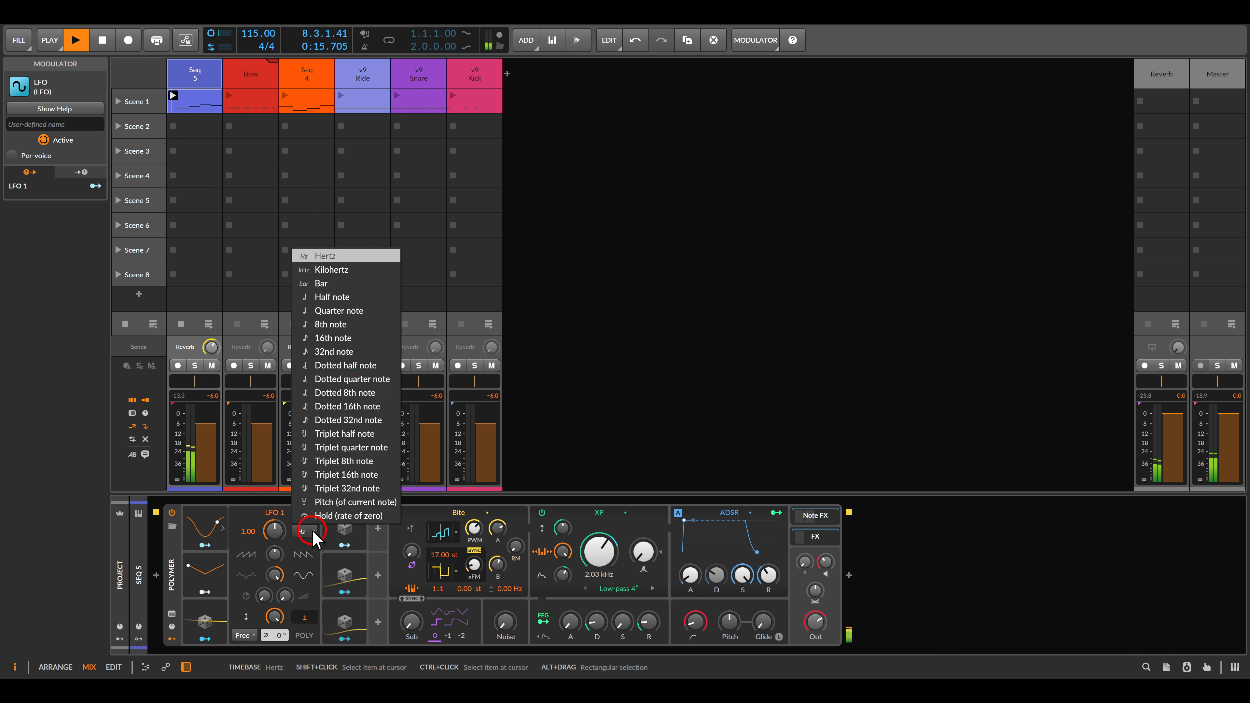
click(377, 269)
Map LFO 1 to the oscillator's B Level at 0.518 and set its timebase to Pitch (of current note) with a rate of 0.50.
drag(218, 533, 497, 563)
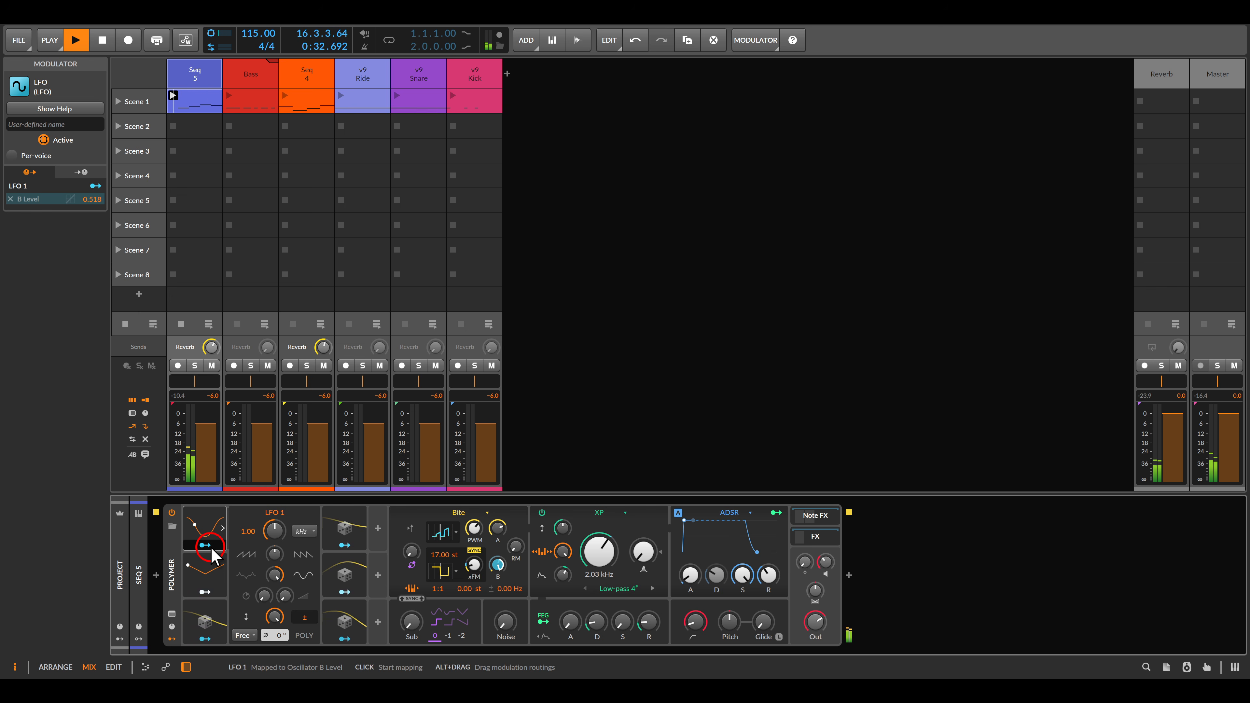
click(298, 530)
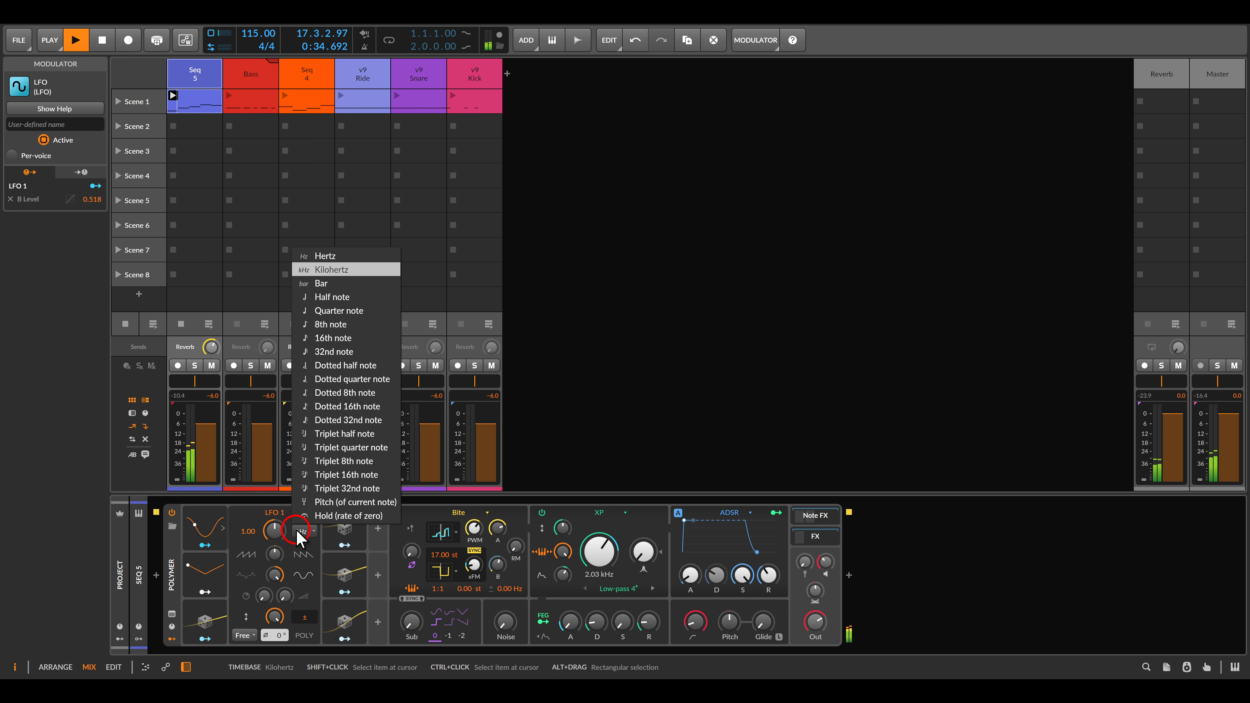
click(339, 502)
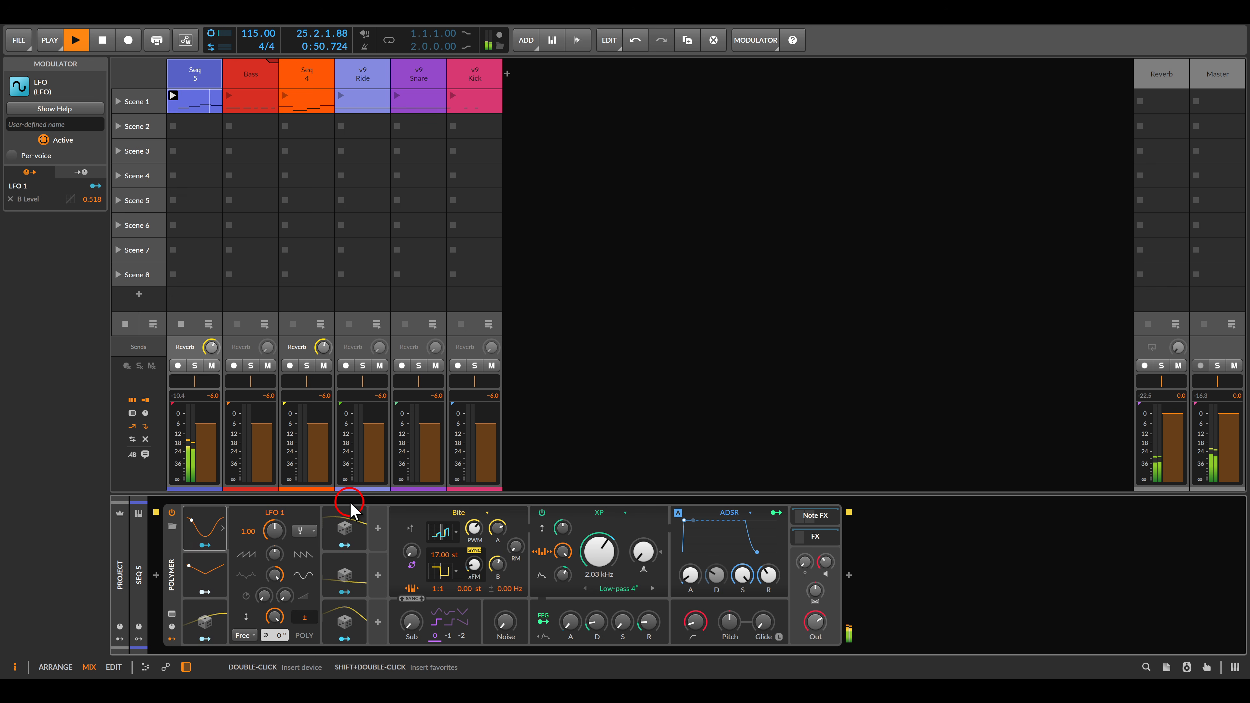
double_click(246, 532)
text(0.5)
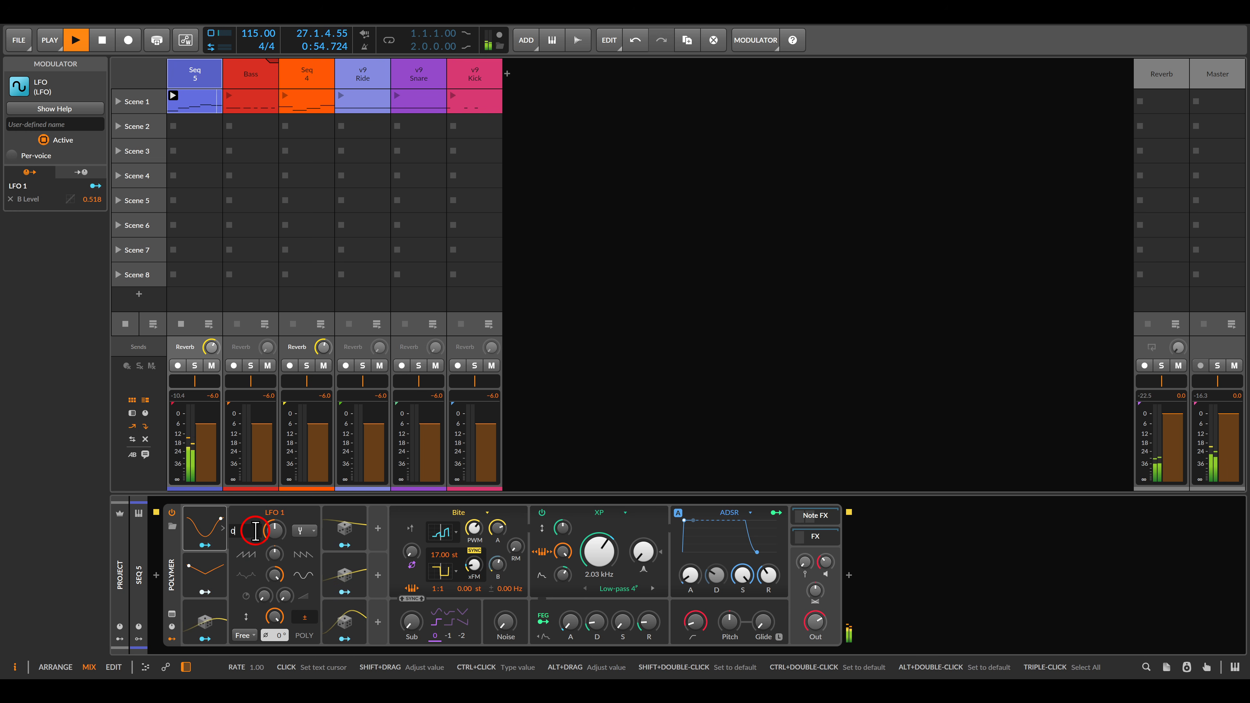
key(Return)
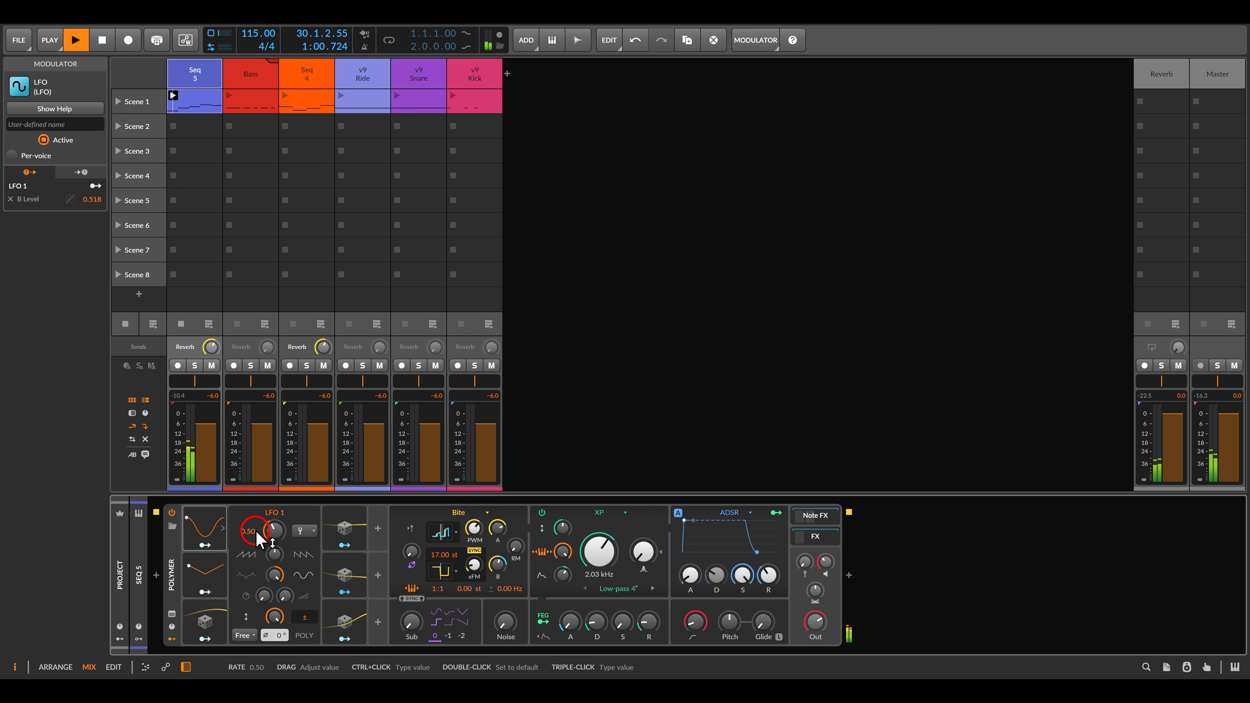
Expand Polymer's LFO 2 on Seq 5 and set its timebase to Pitch (of current note).
click(203, 572)
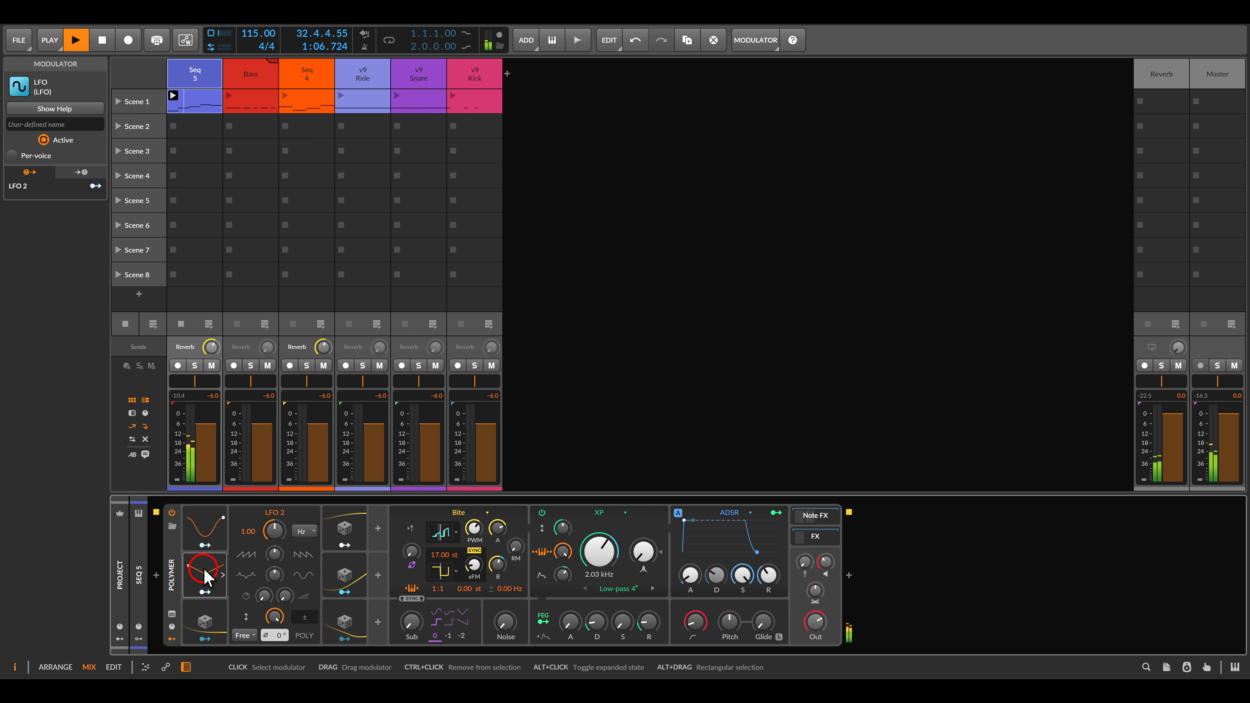
click(288, 542)
click(295, 532)
click(315, 505)
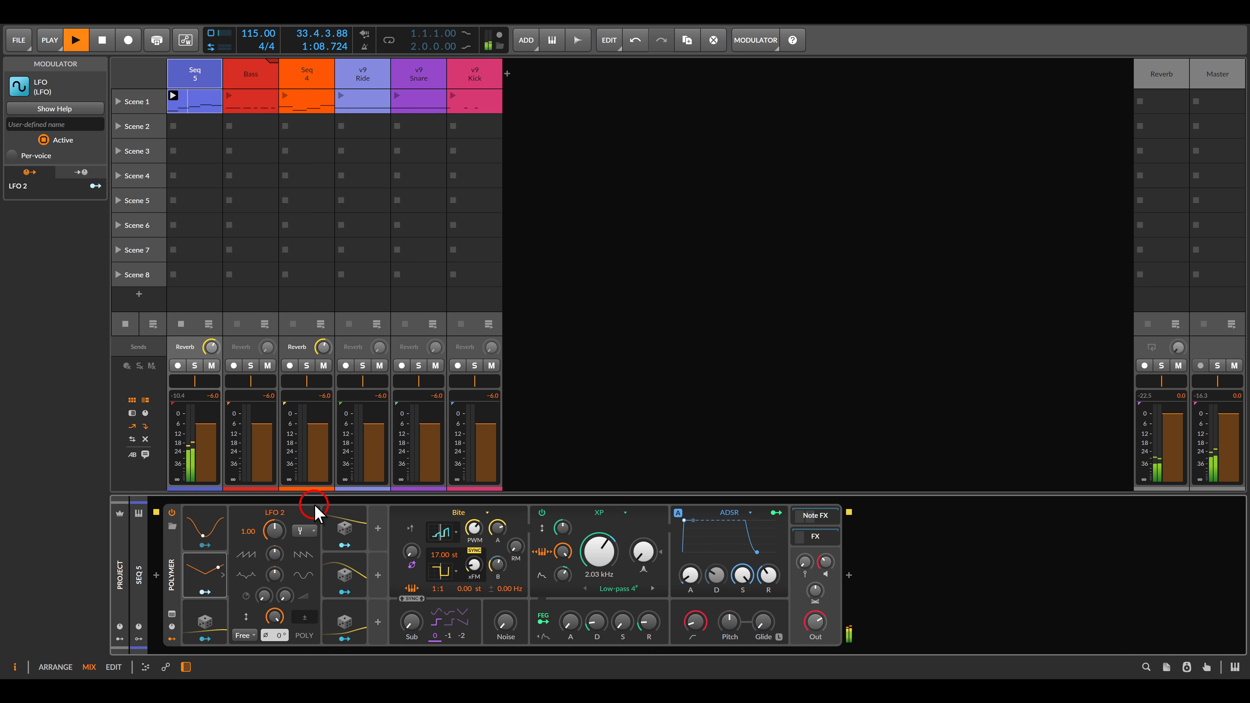
Map LFO 2 to Polymer's Osc/Sub level with an amount of 0.737.
click(224, 591)
click(207, 590)
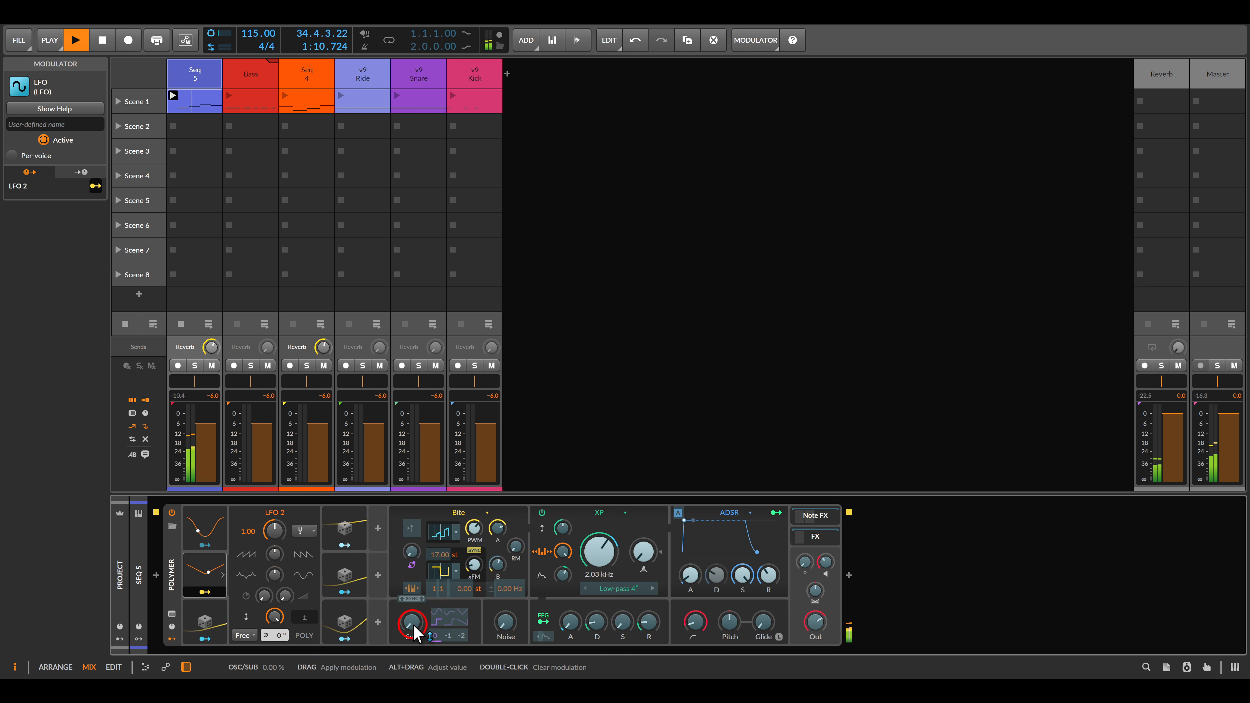
drag(412, 624, 413, 594)
click(219, 589)
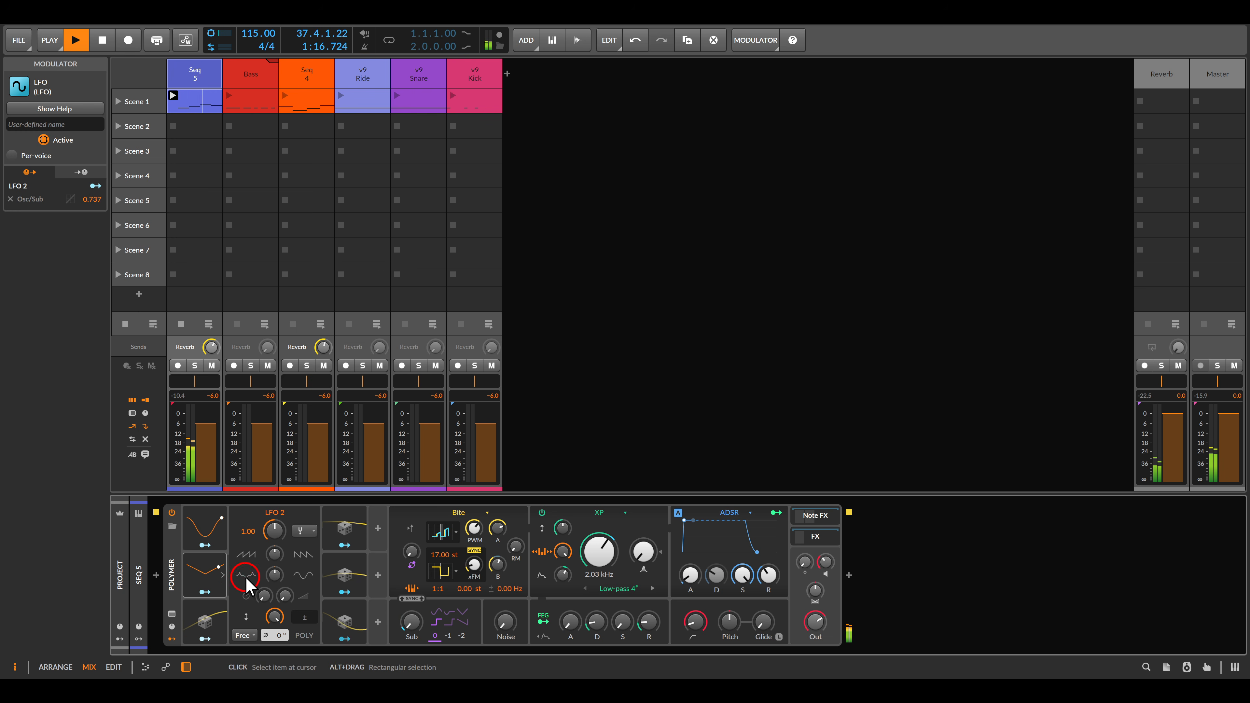
Set LFO 2's rate to 4.00 and skew its waveform.
double_click(248, 531)
text(4)
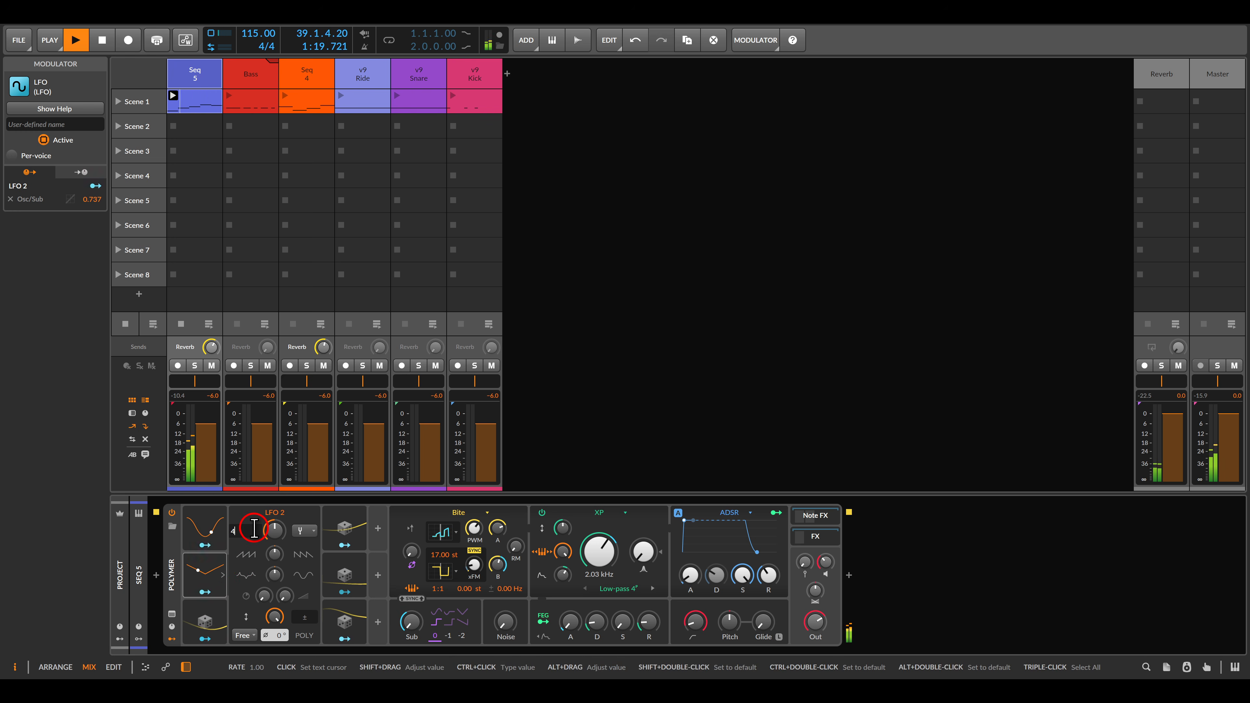
key(Return)
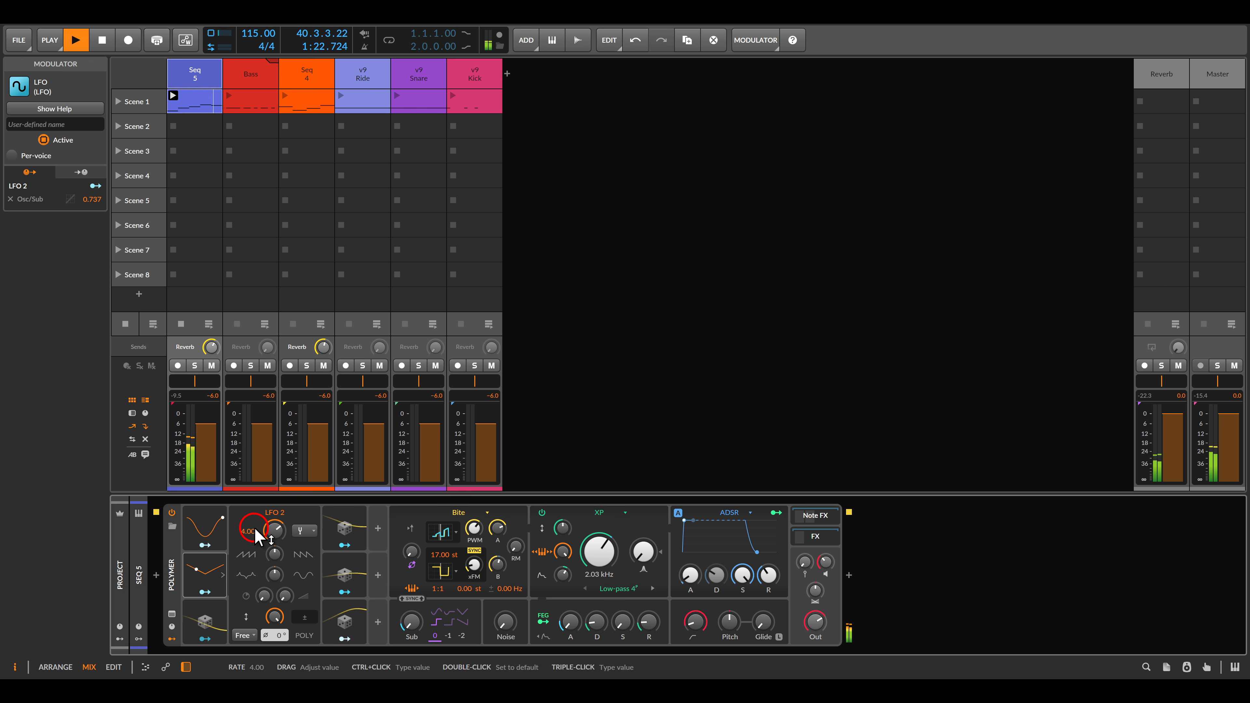
drag(273, 554, 273, 556)
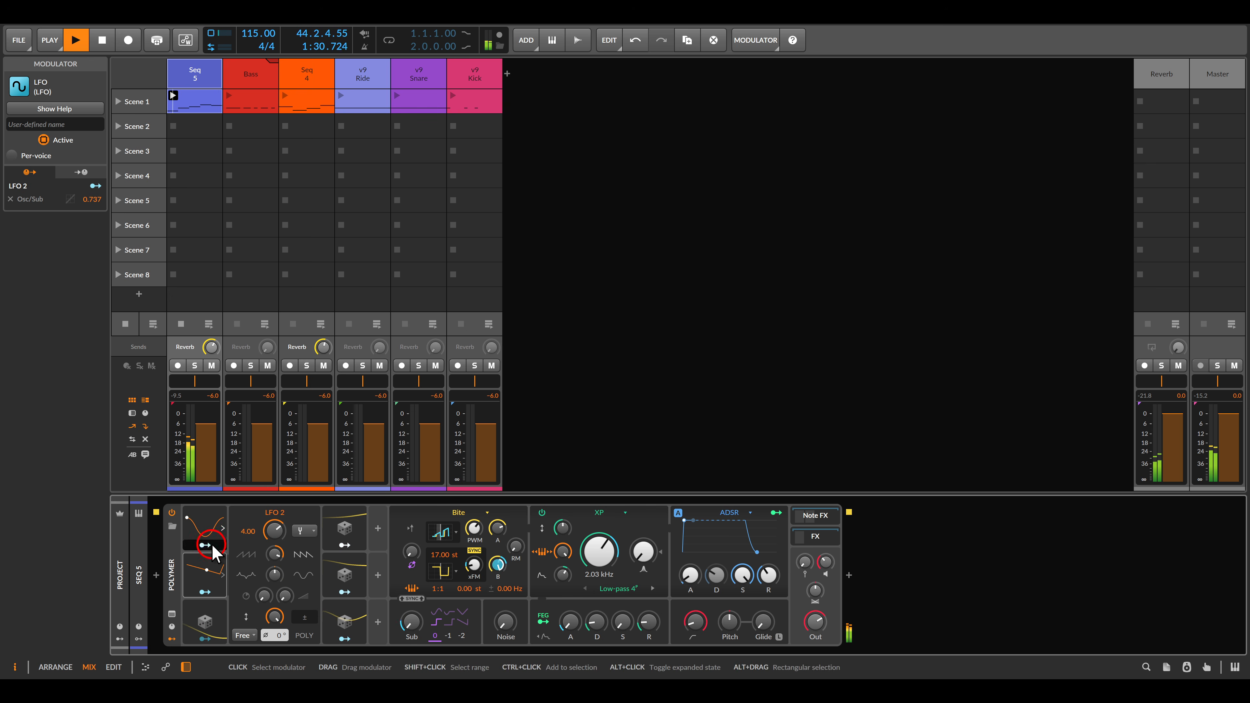
Deactivate LFO 1 and LFO 2 together to compare the sound, and reactivate both.
click(207, 524)
shift+click(204, 571)
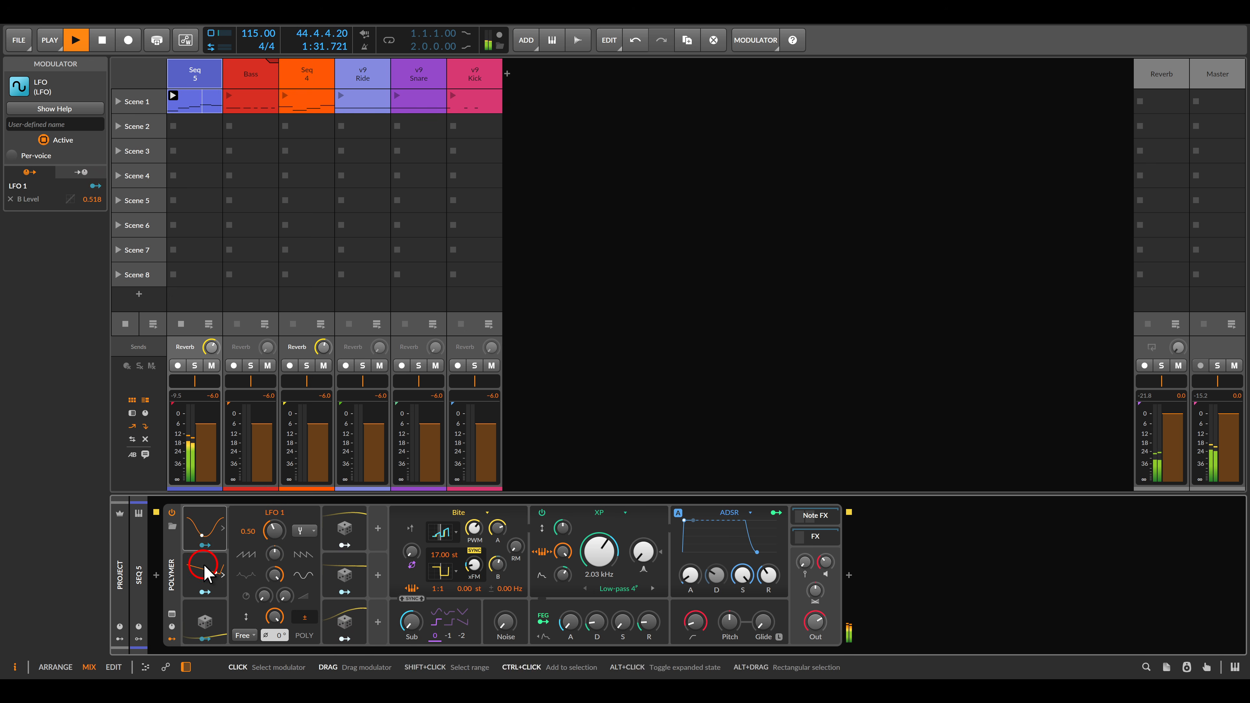
click(43, 140)
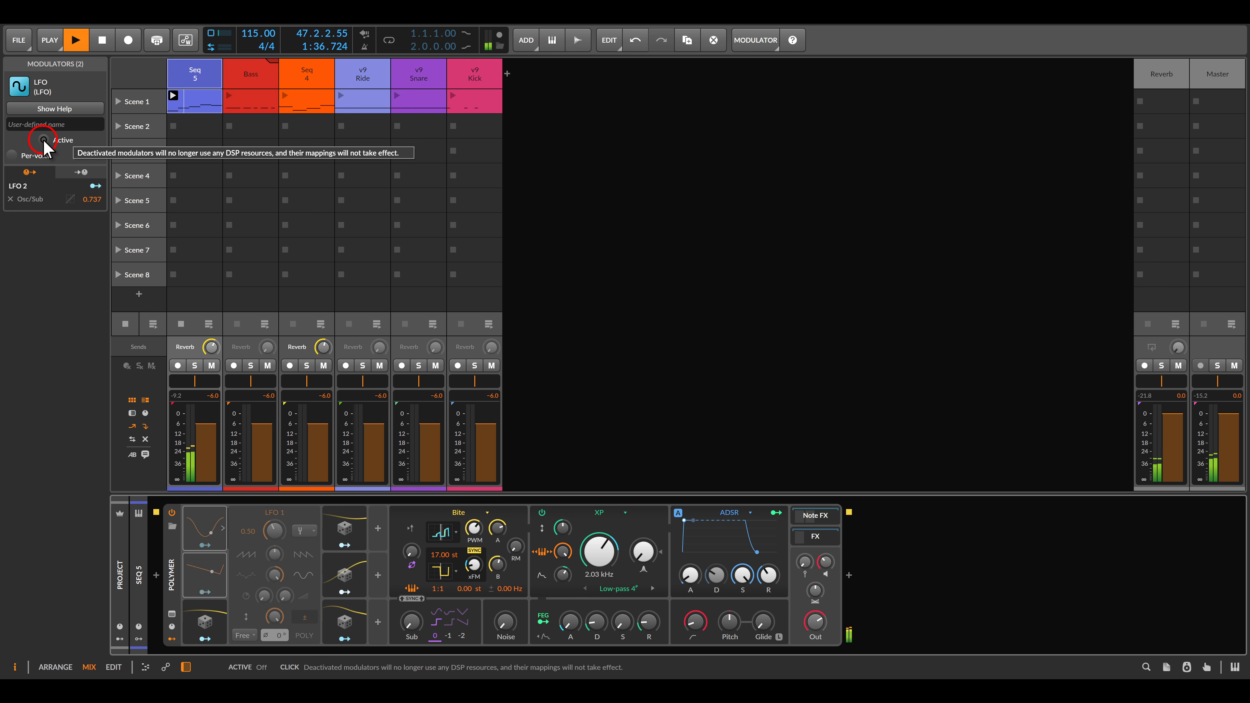
click(43, 140)
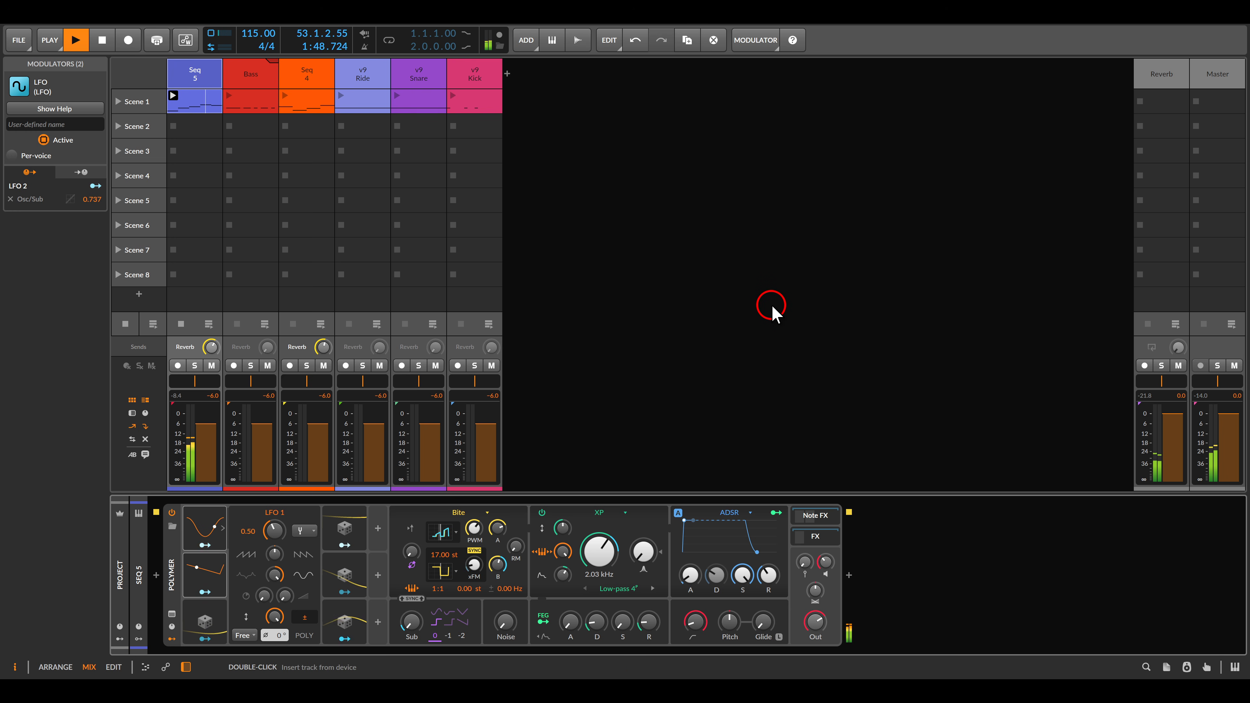
Stop the Seq 5 track, launch the Bass clip in Scene 1 and open the Polymer layer of its Instrument Layer.
click(181, 323)
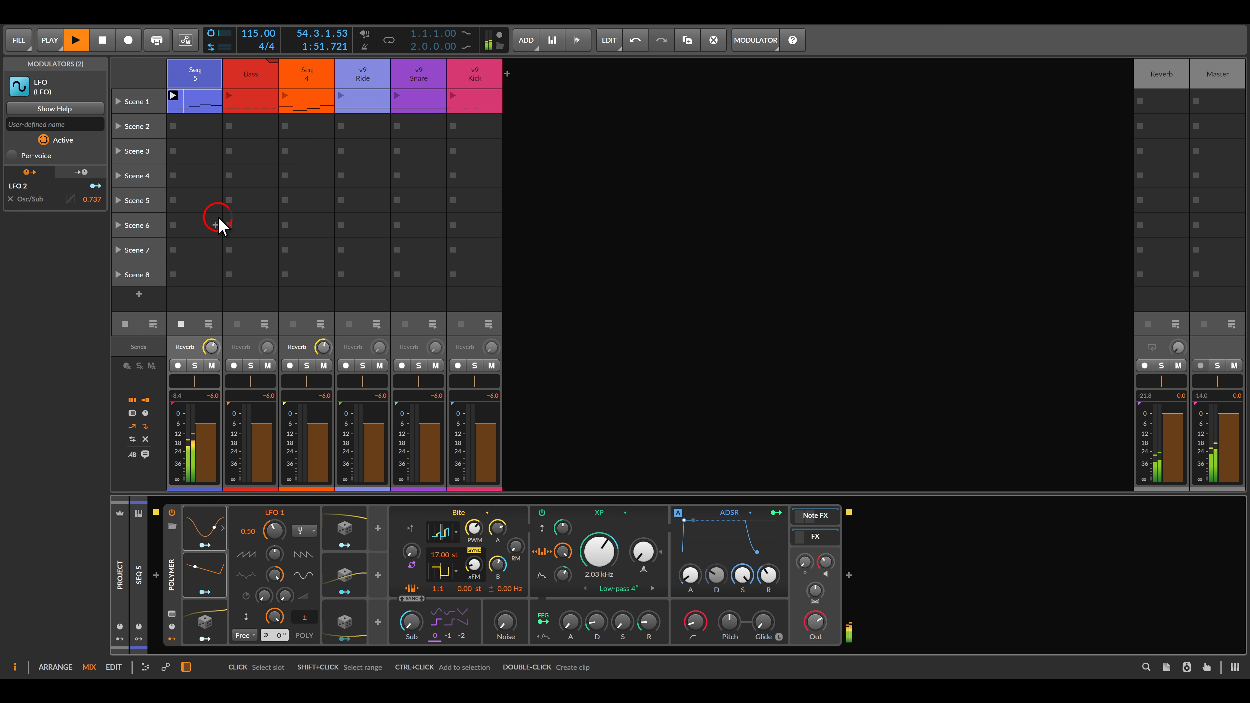
click(228, 92)
click(216, 515)
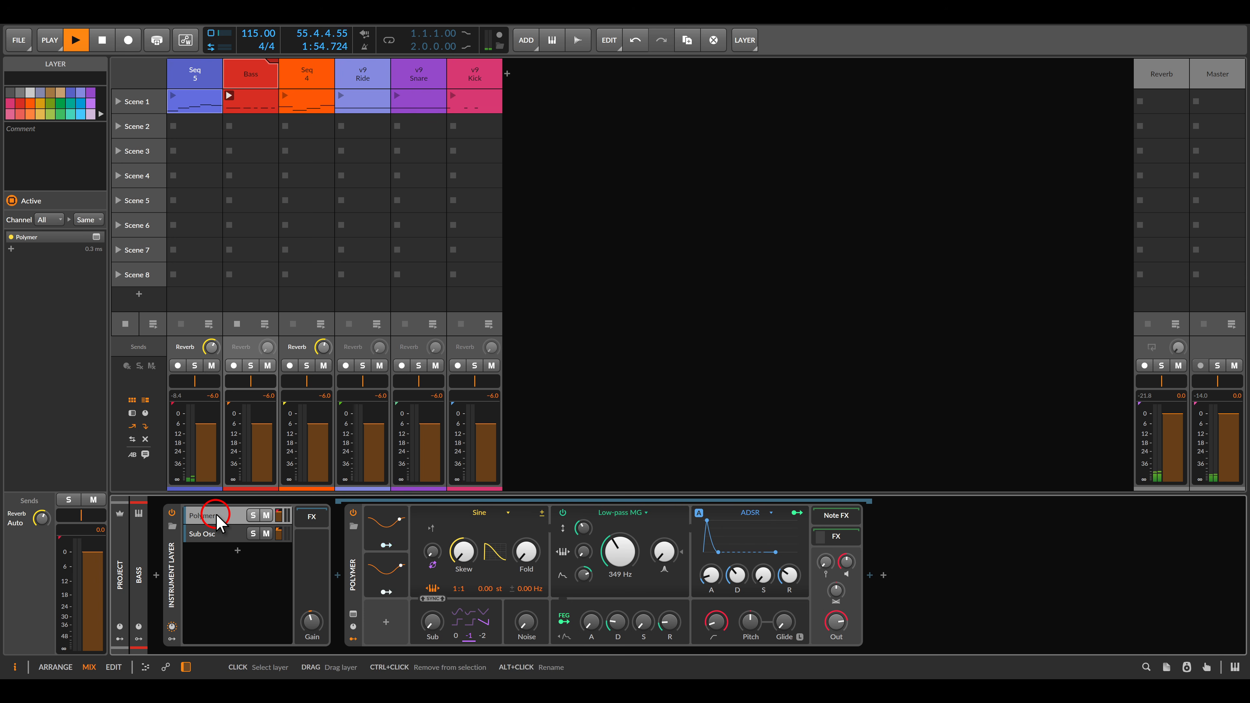
click(389, 564)
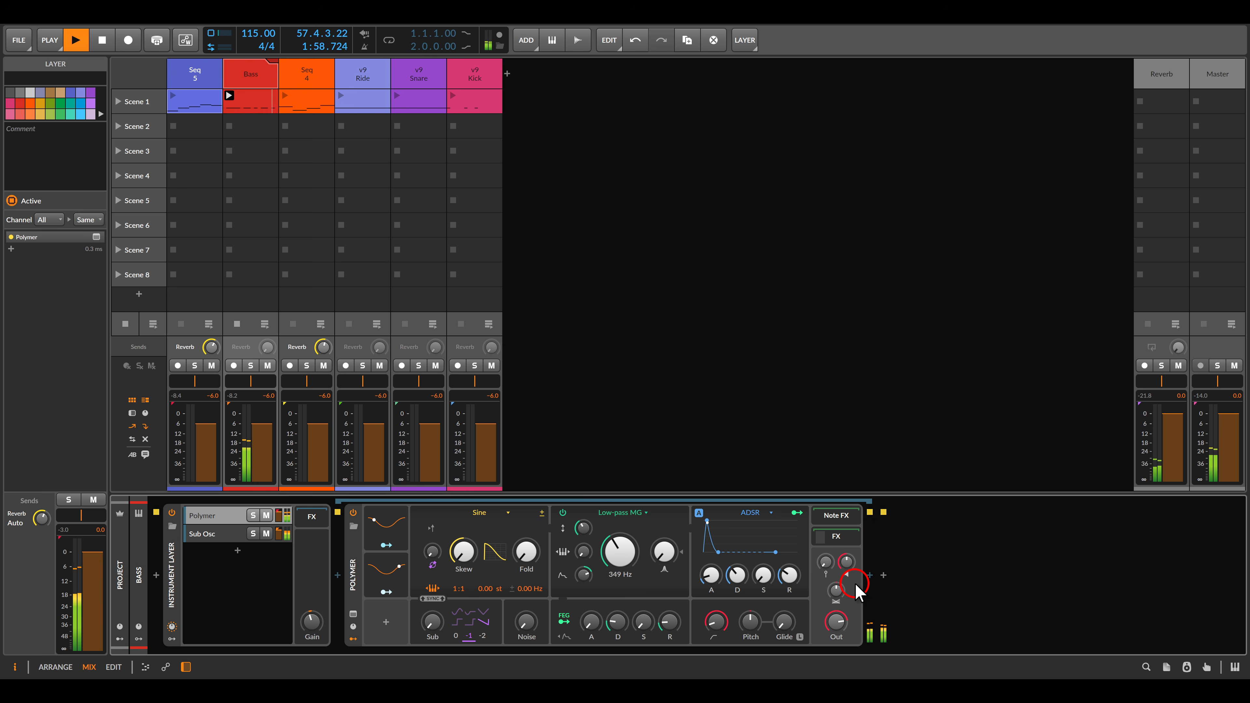
Expand LFO 1 in the Bass Polymer and map it to the oscillator's Fold with an amount of 34.56.
click(387, 525)
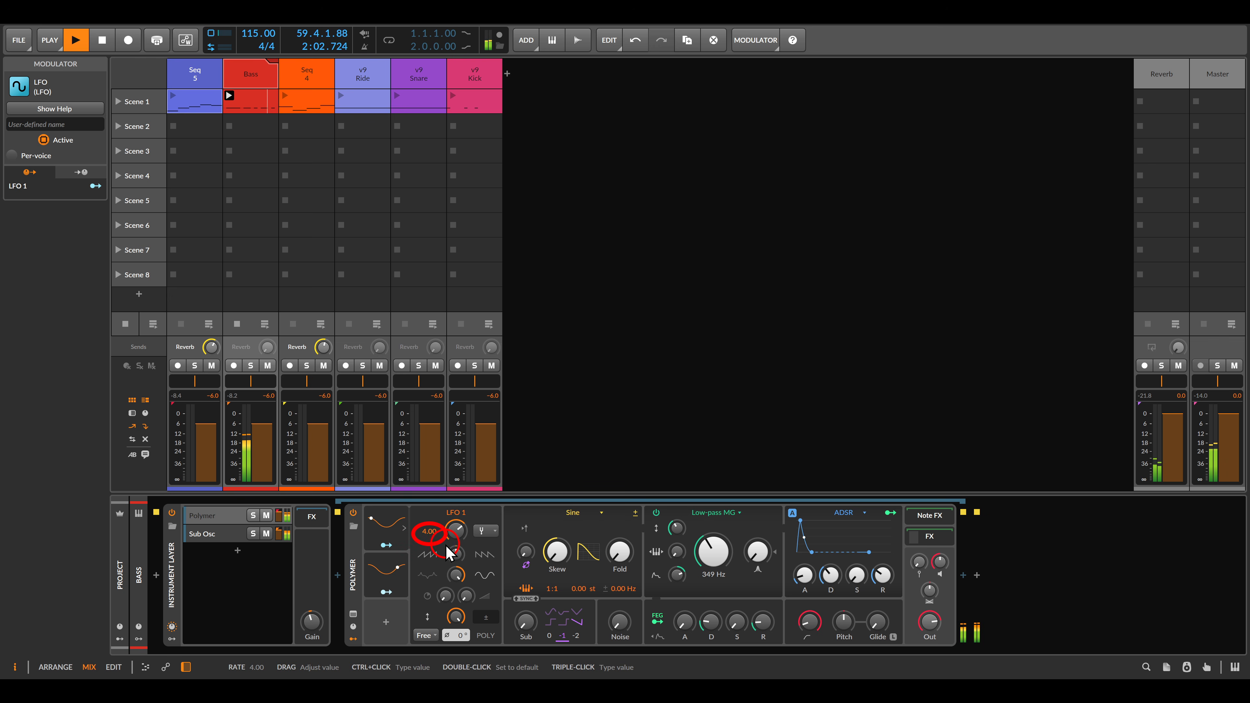
key(Escape)
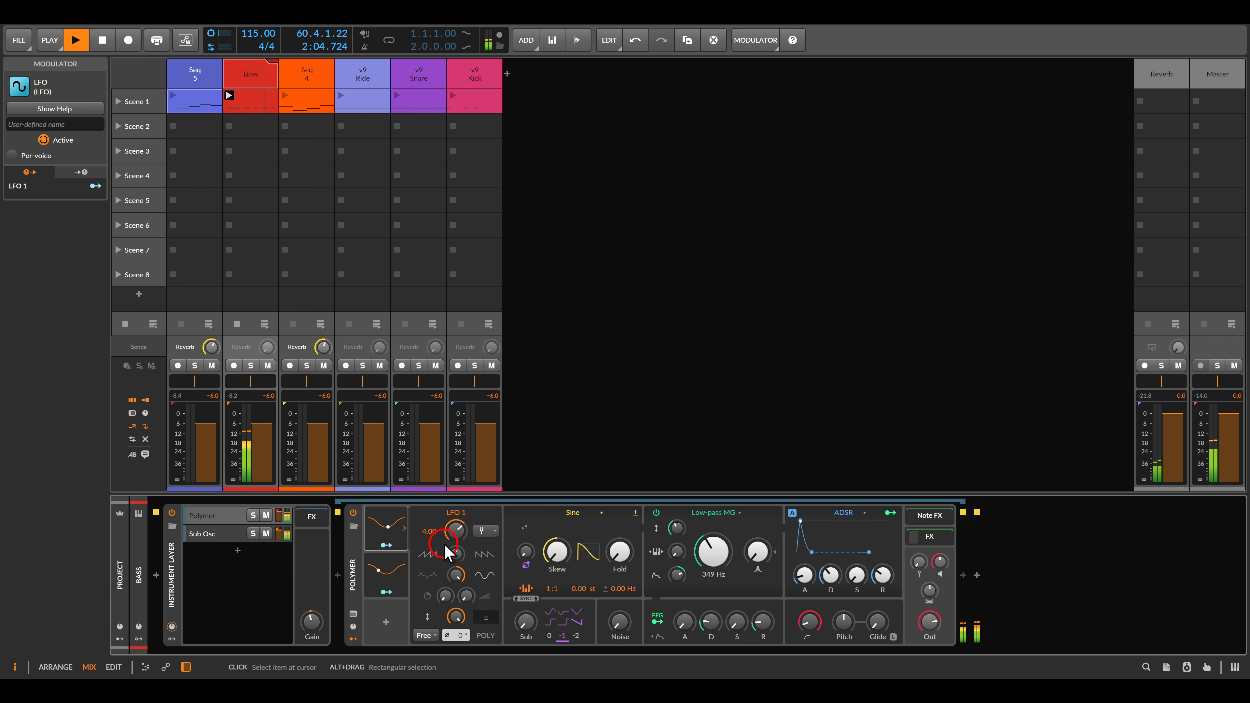
click(387, 545)
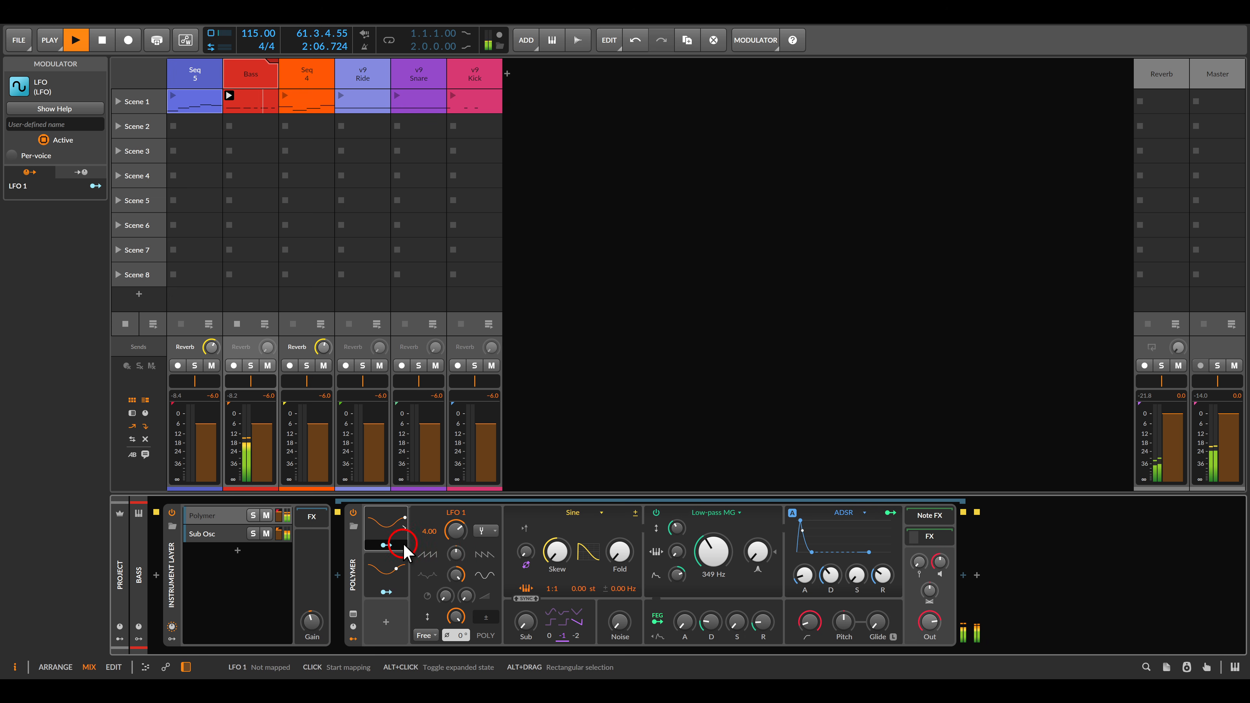
drag(619, 552, 621, 539)
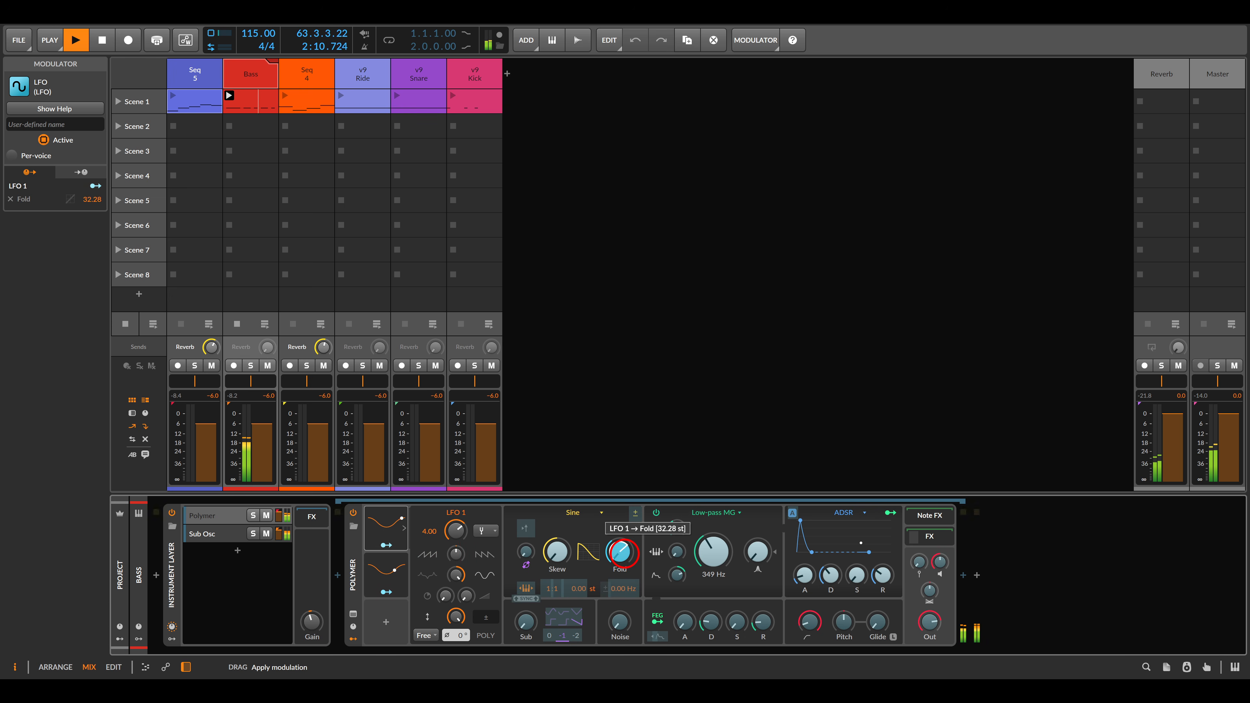
click(395, 546)
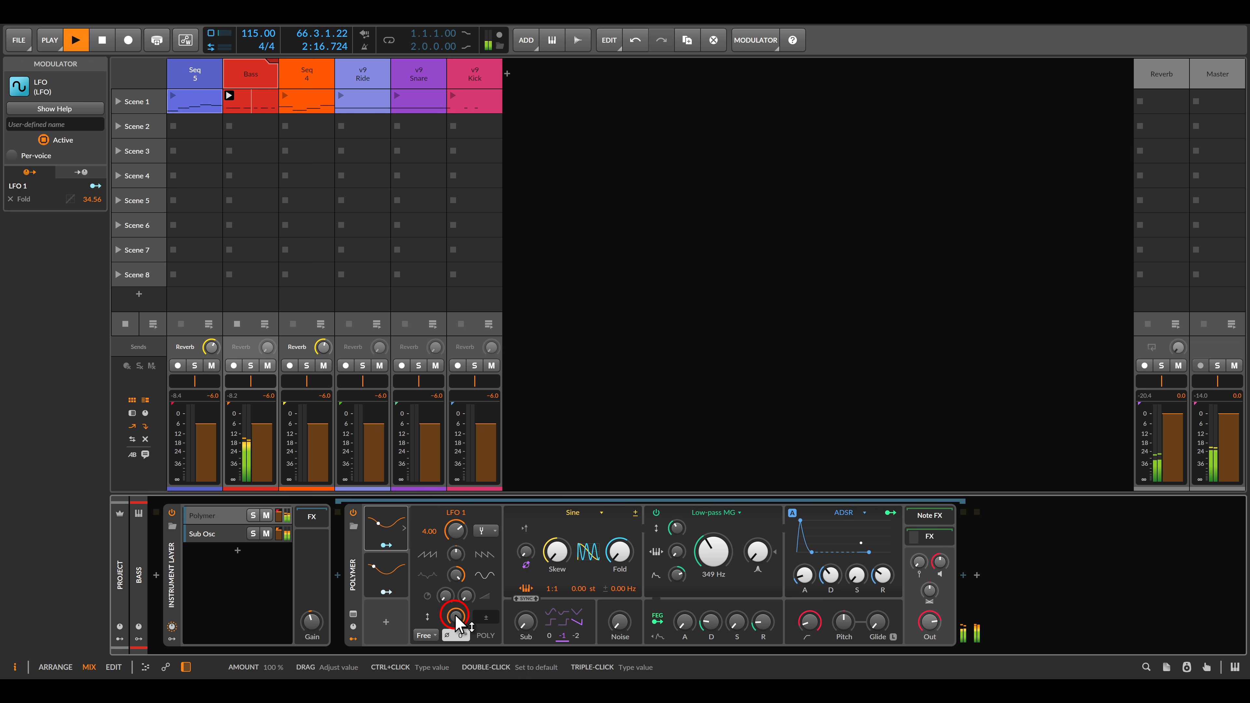
Set LFO 1's Amount to 0.00 % and map LFO 2 to modulate that Amount.
drag(456, 617, 456, 622)
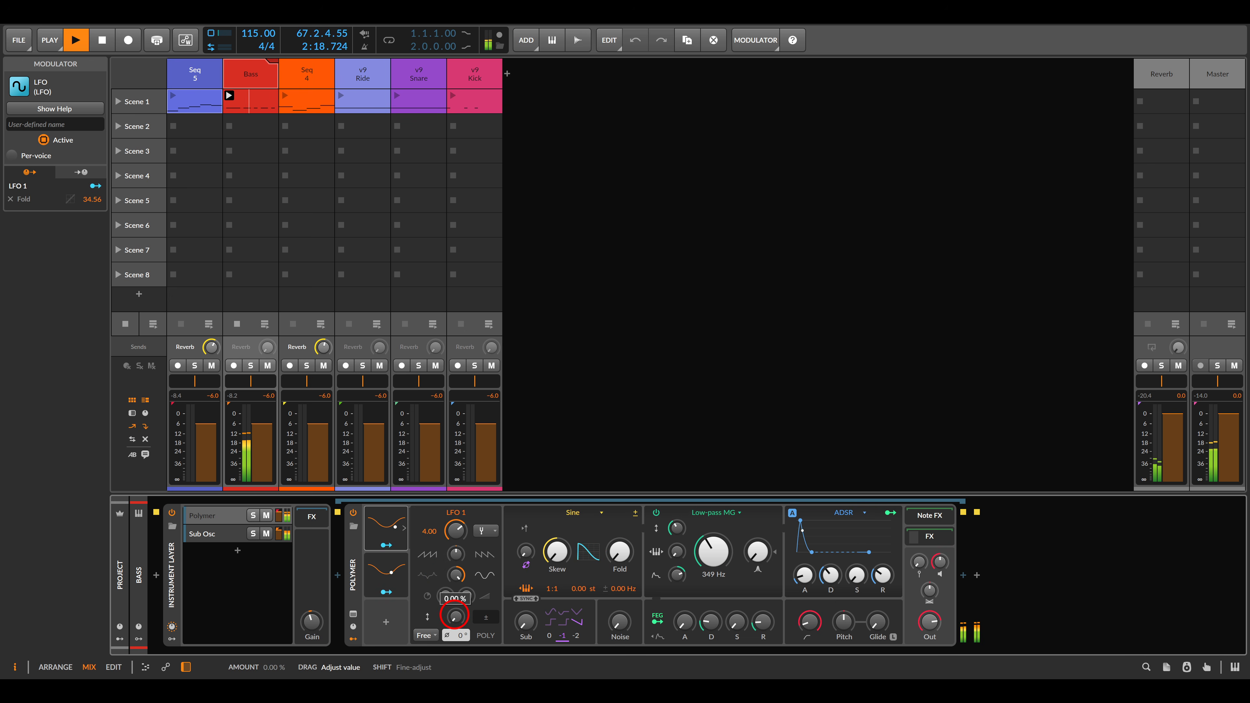
click(386, 590)
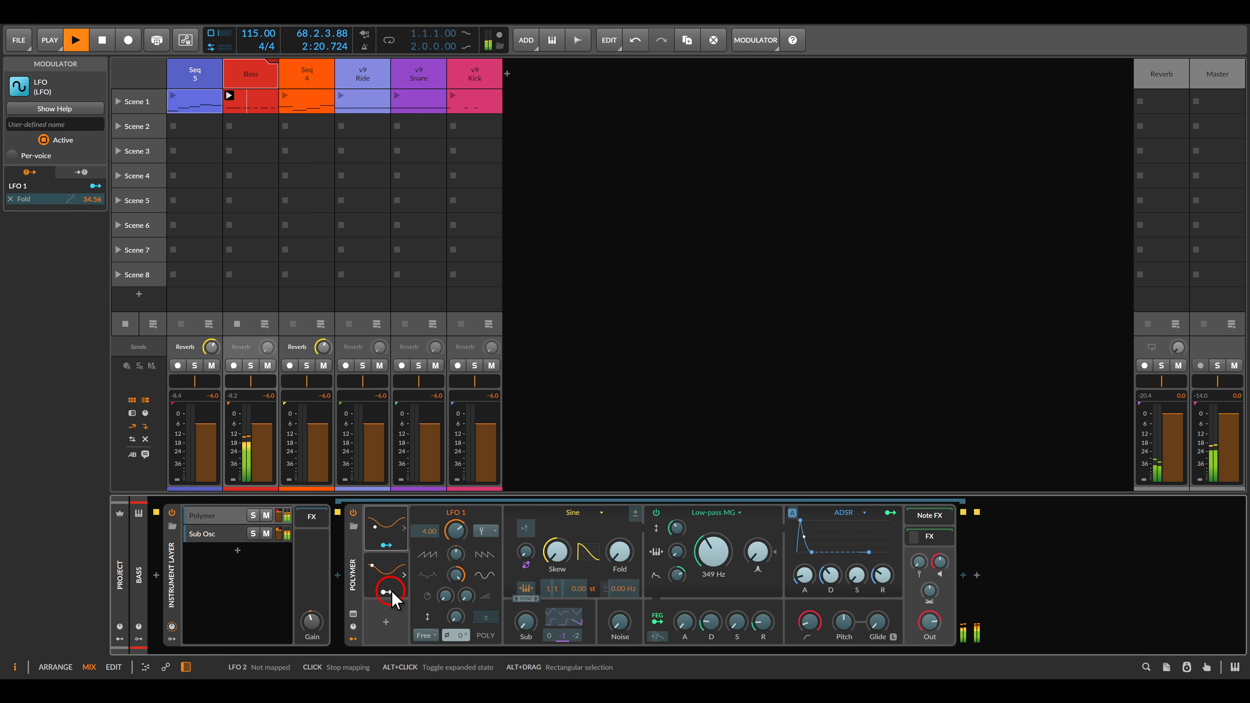
drag(456, 617, 459, 618)
click(391, 592)
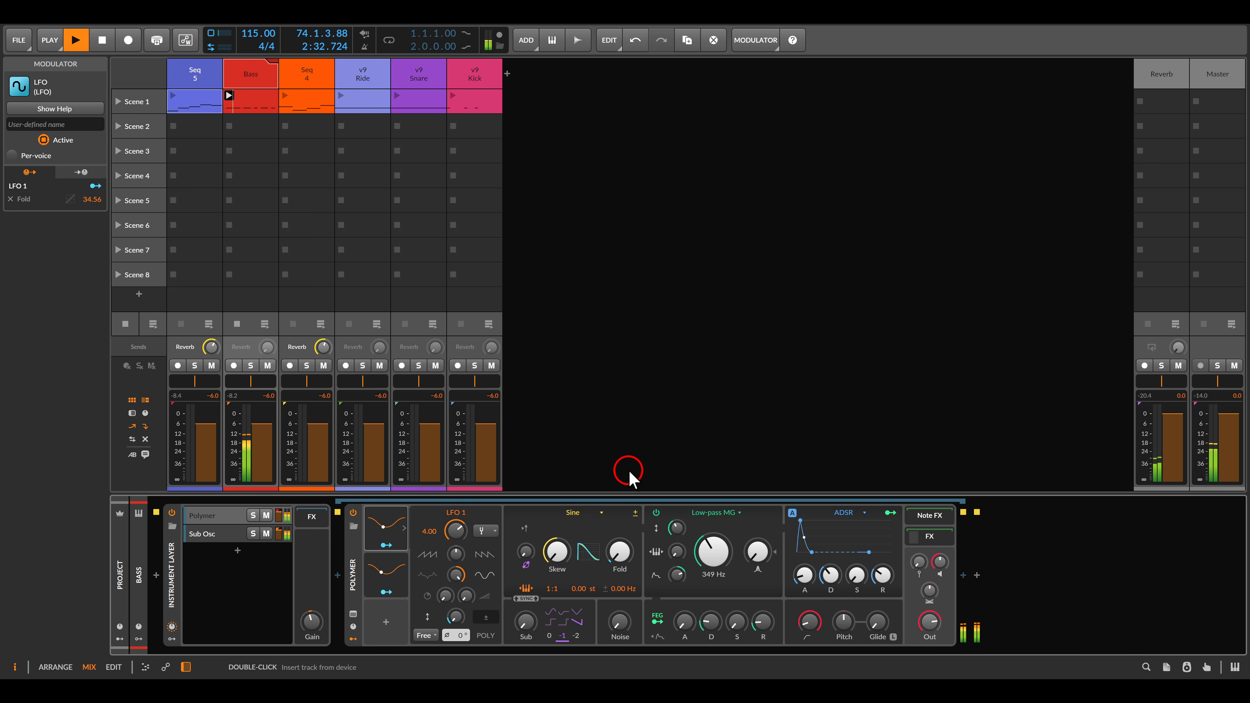
Stop the Bass track, select the Seq 4 track and launch its Scene 1 clip.
click(237, 324)
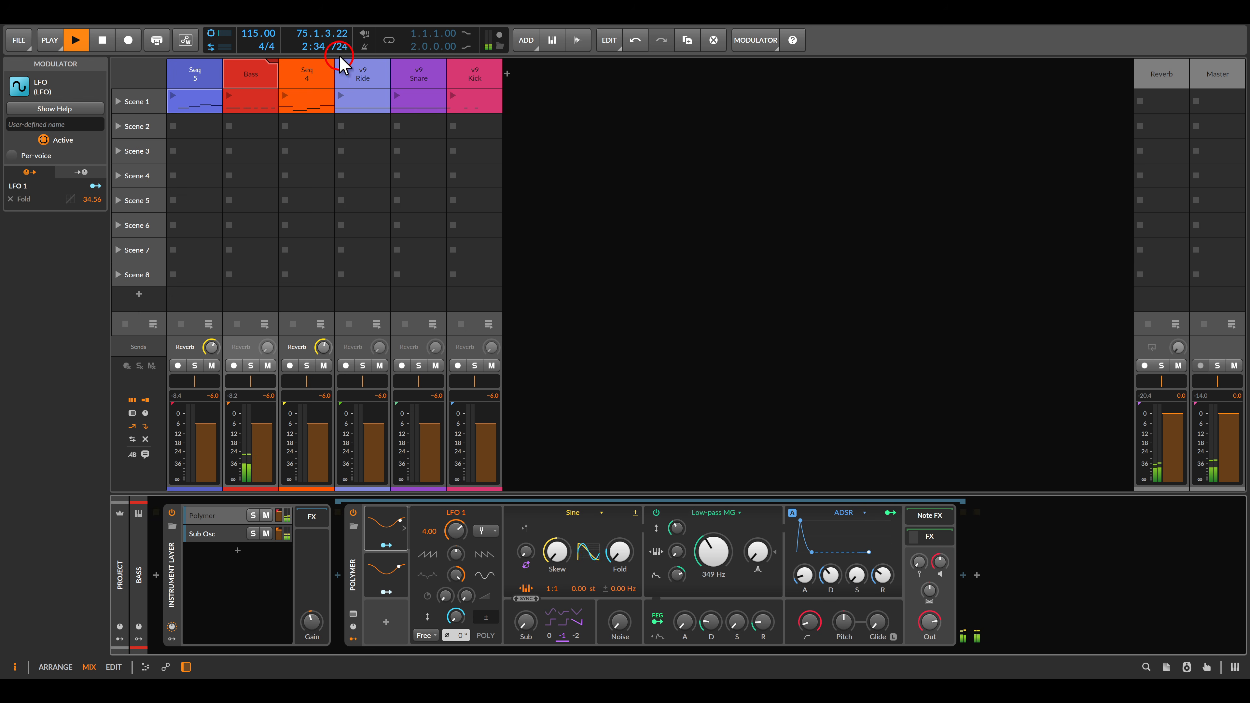
click(307, 74)
click(287, 95)
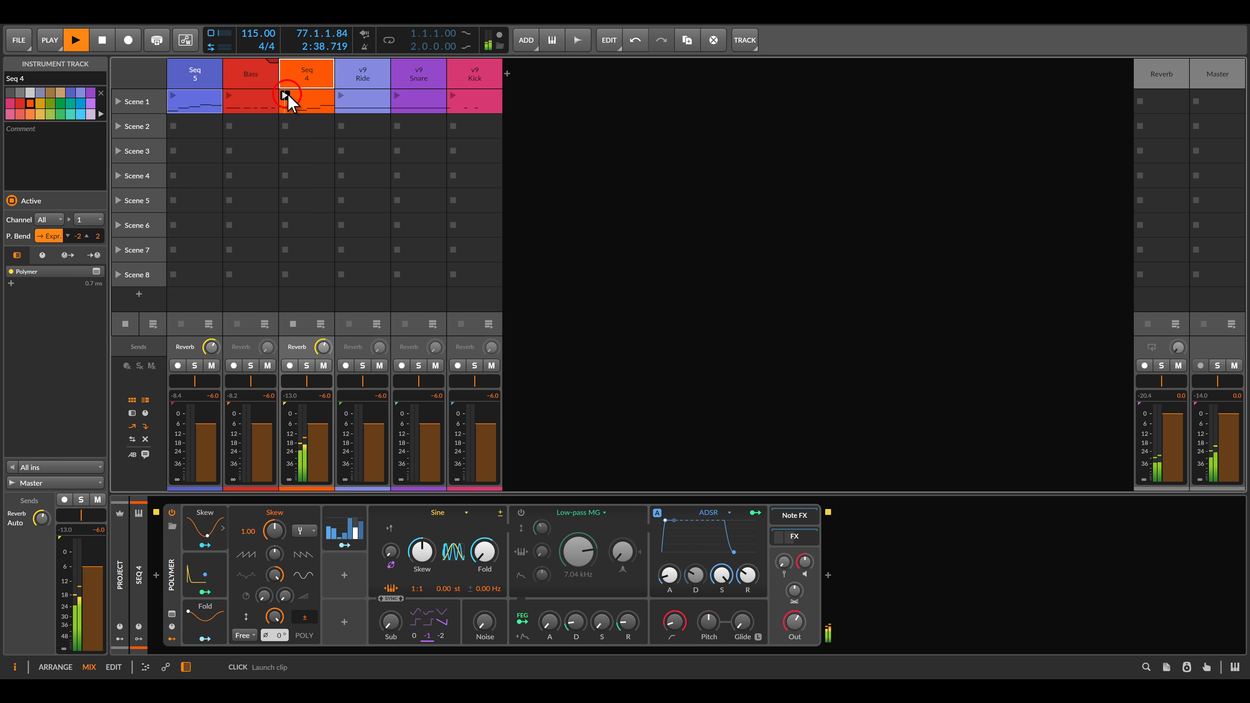
Open the Skew LFO in the Seq 4 Polymer and set its Amount to 0.00 %.
click(205, 519)
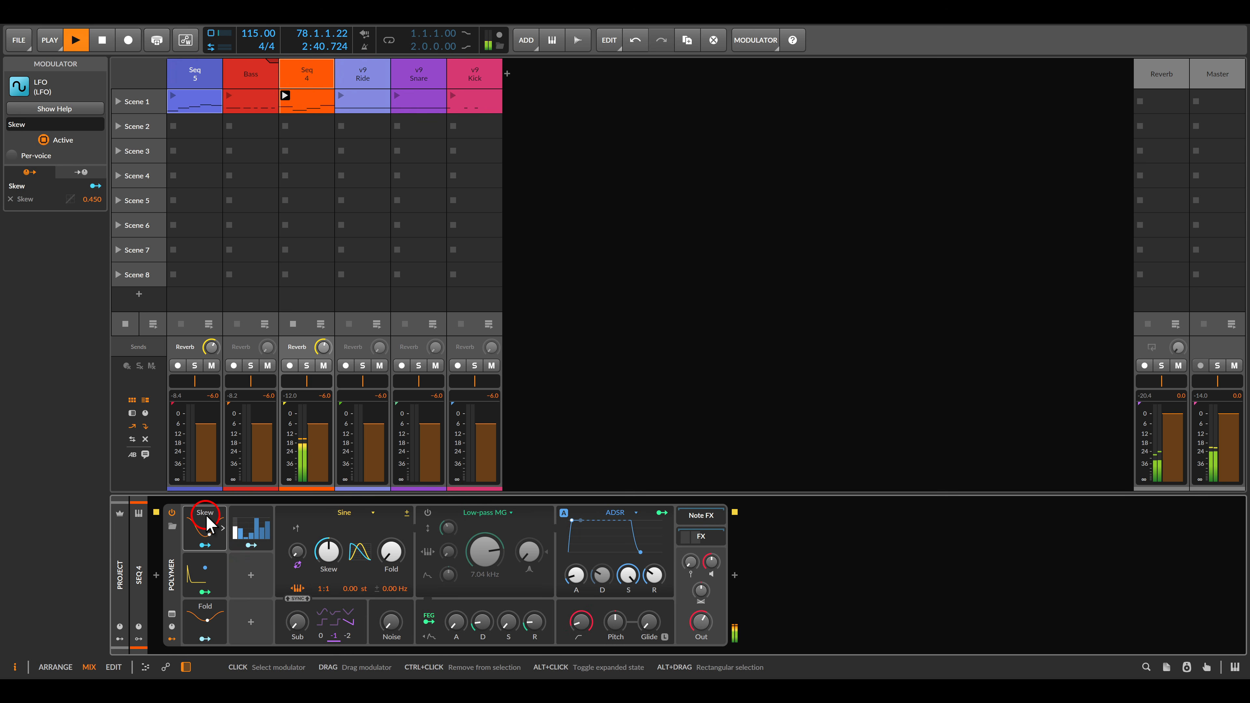
click(202, 615)
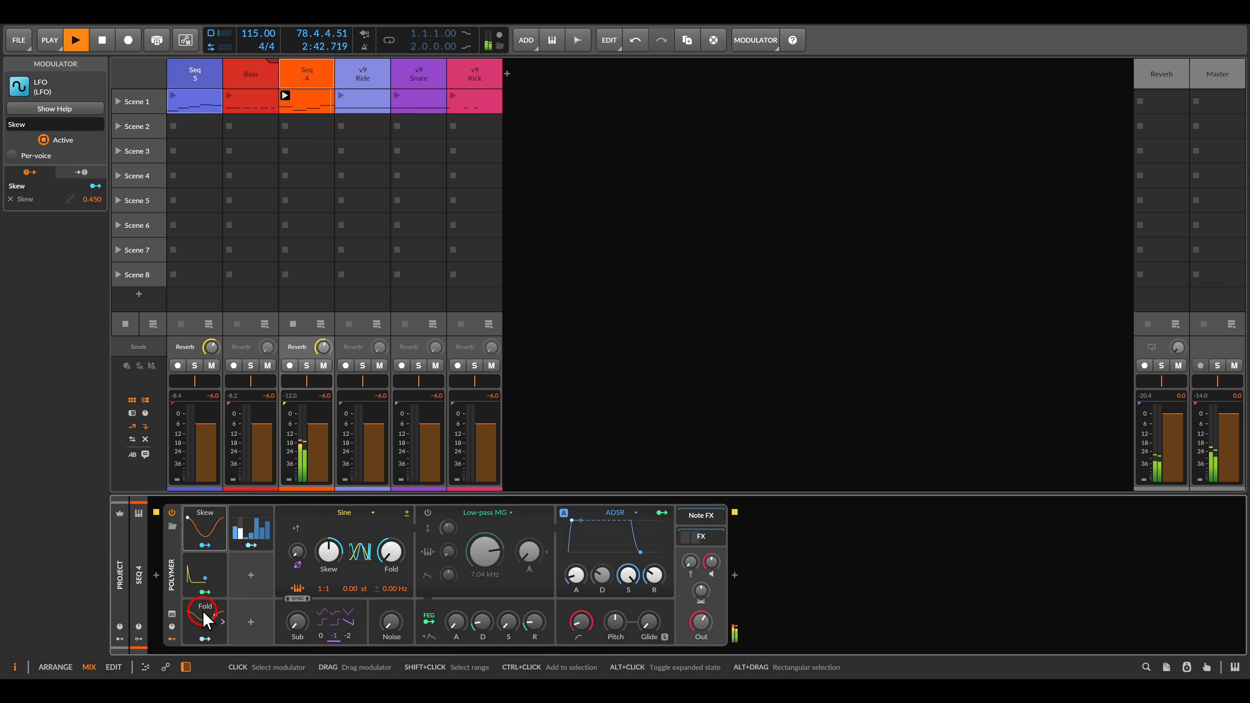
click(207, 521)
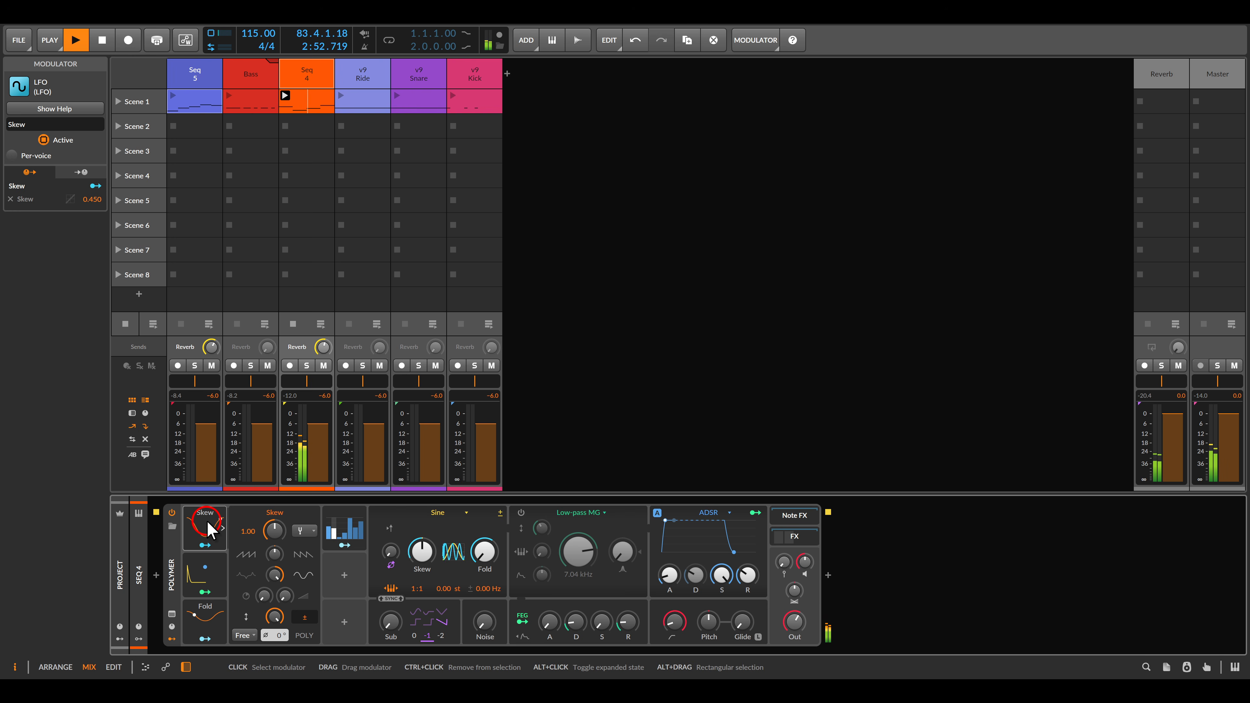
click(275, 621)
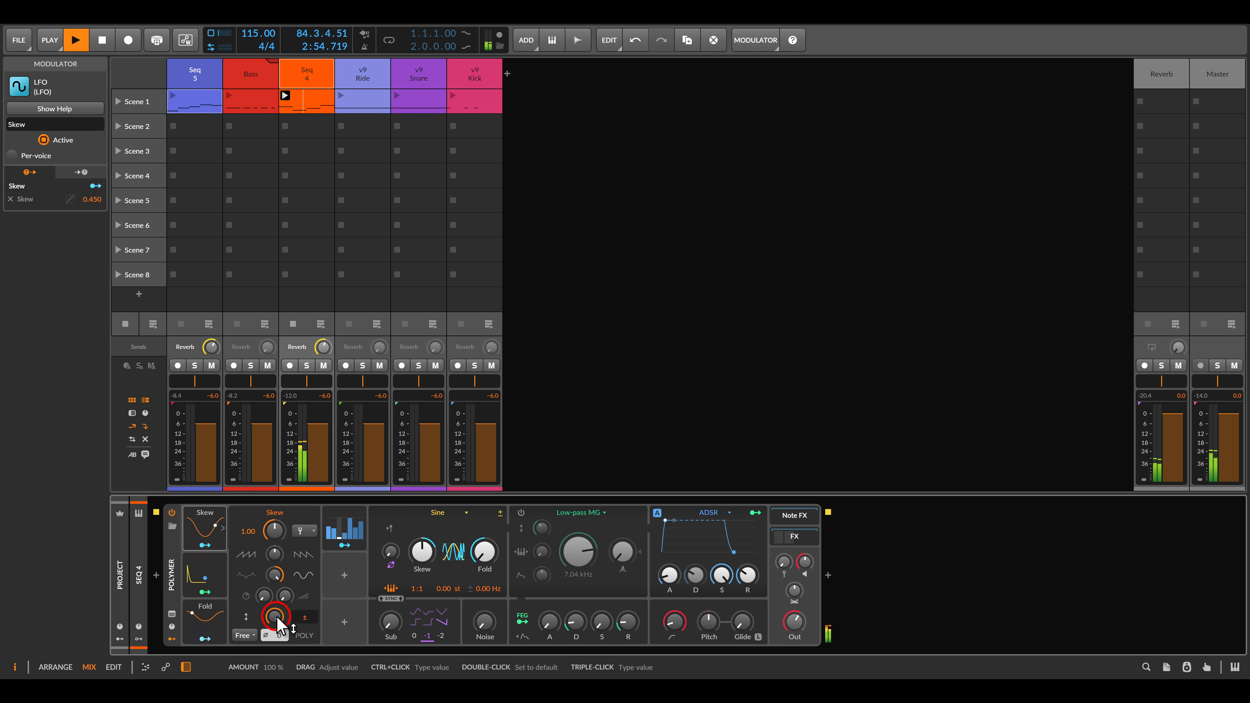
drag(277, 624, 276, 617)
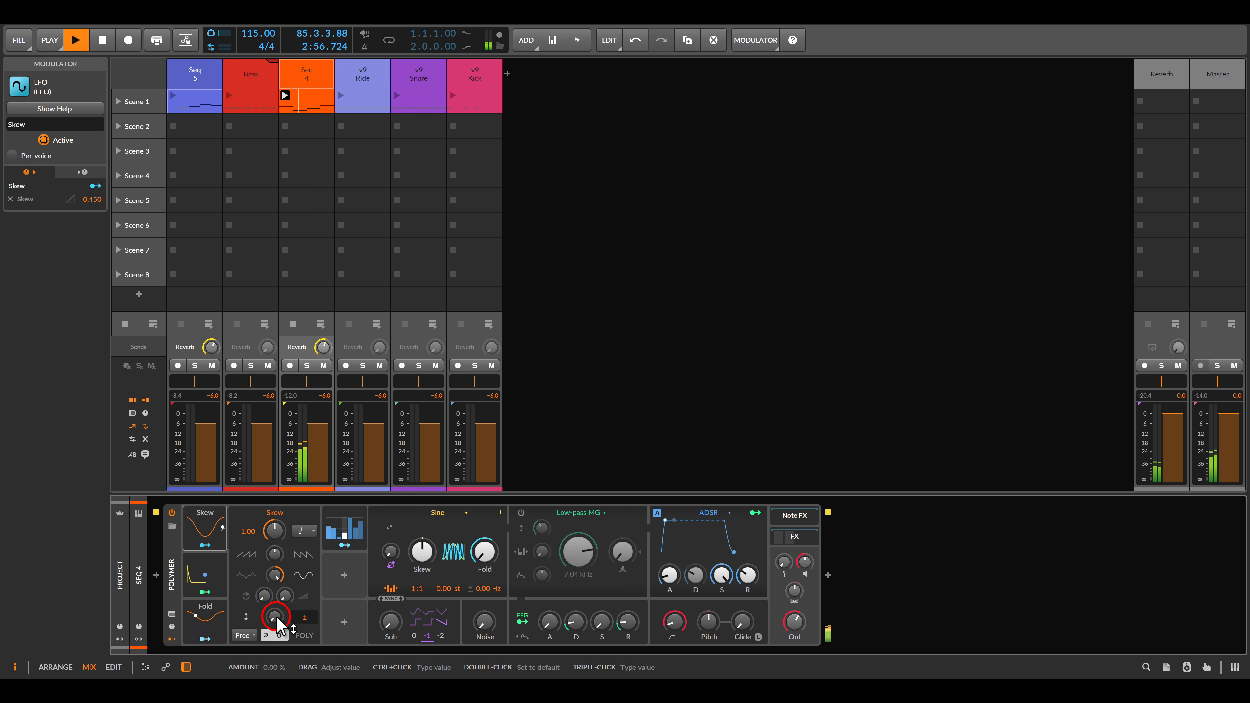
Map the ADSR modulator to the Skew LFO's Amount with a depth of about 90 %.
click(205, 591)
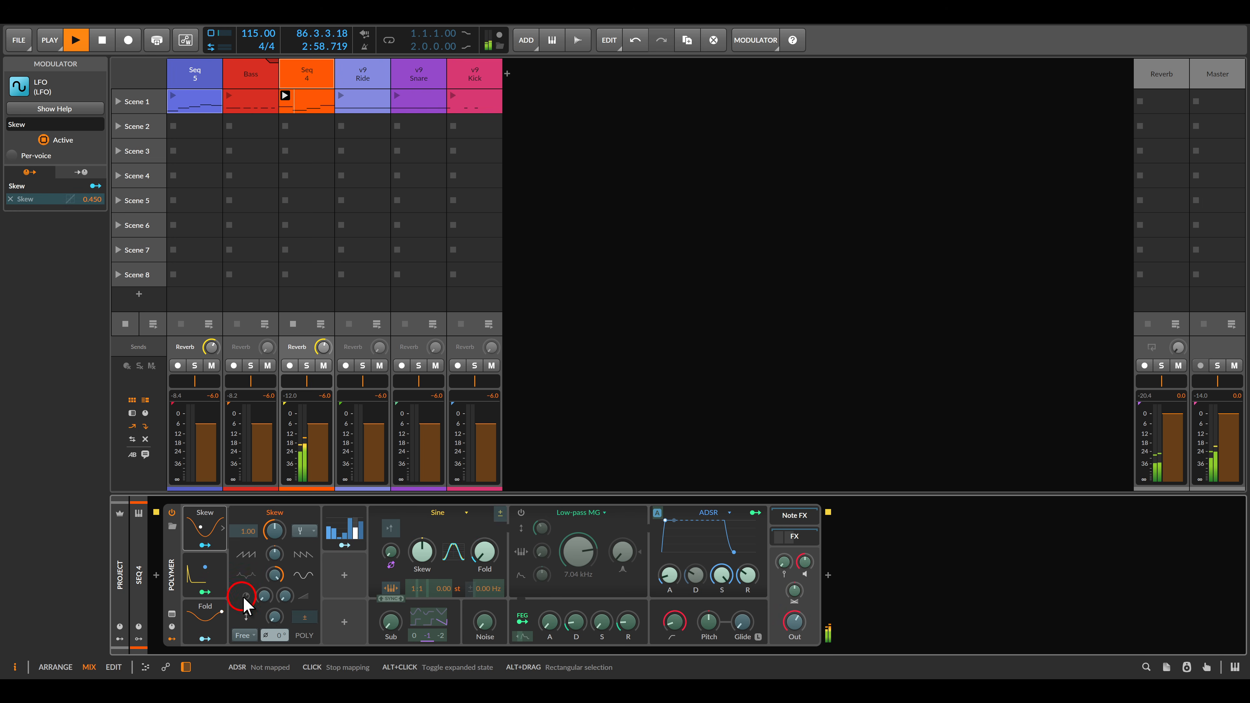
drag(275, 617, 275, 607)
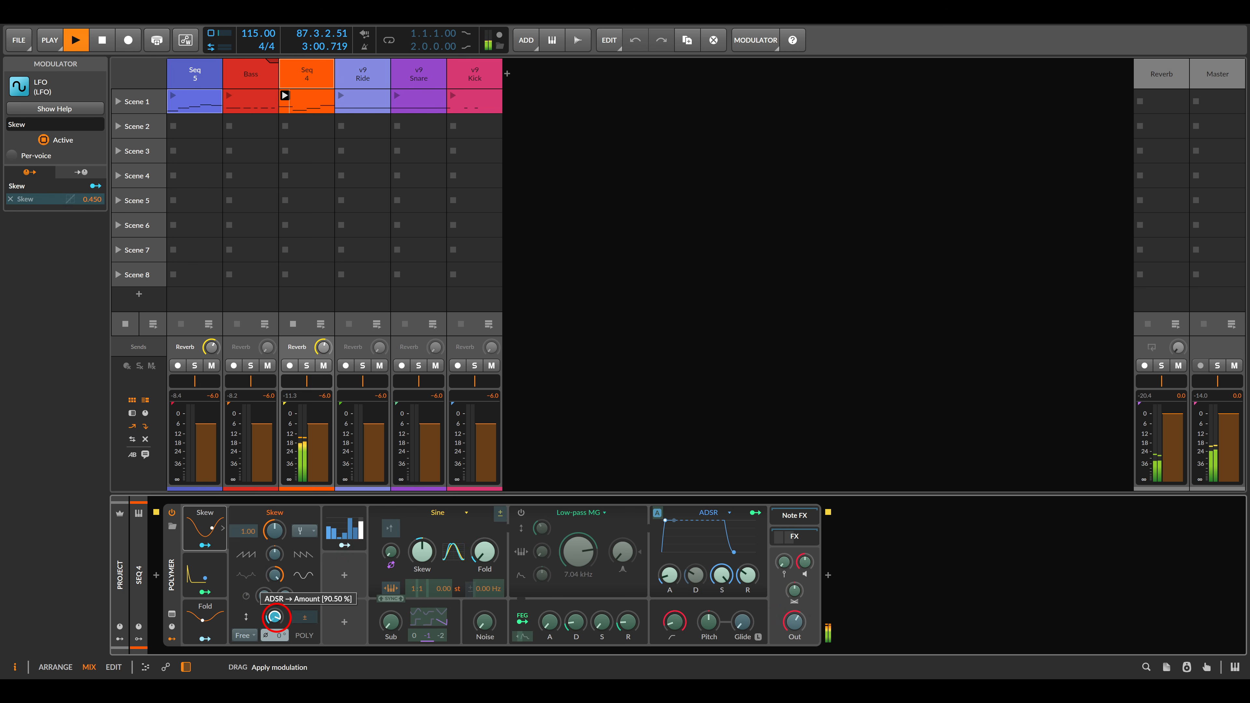
click(213, 591)
click(215, 593)
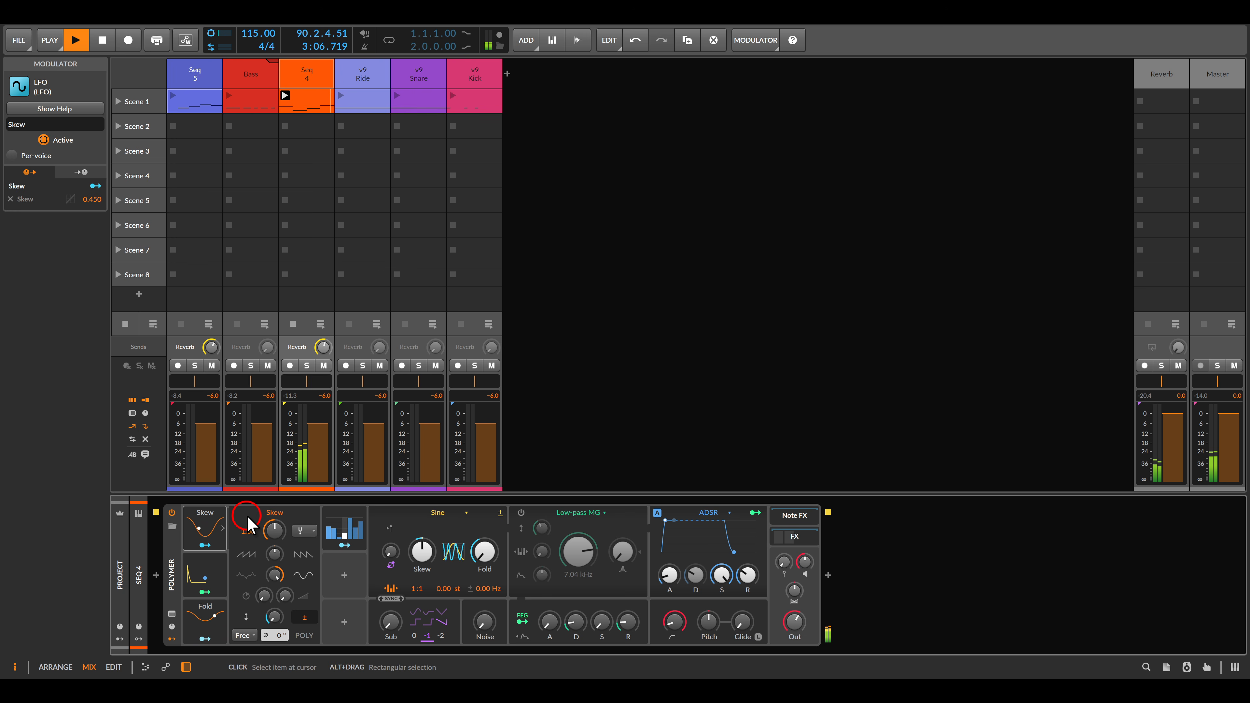
Turn down the Fold LFO's Amount and map the Steps modulator to modulate it.
click(202, 616)
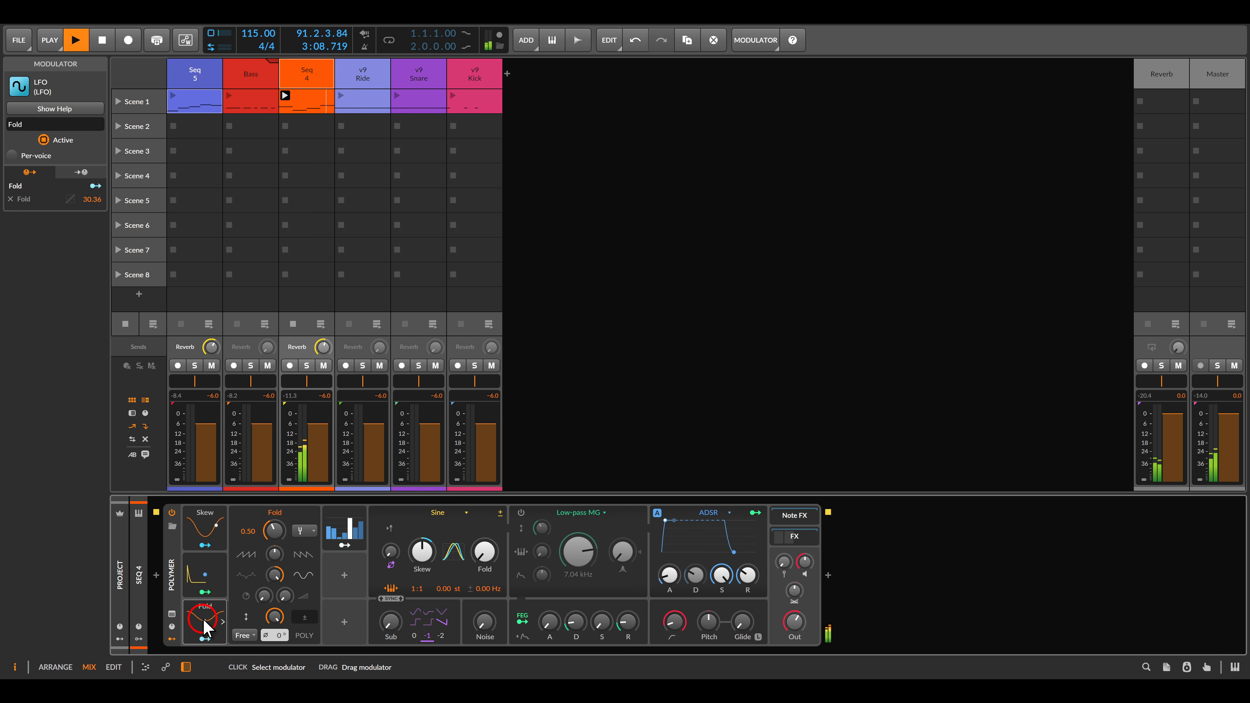
click(273, 613)
drag(274, 616, 273, 635)
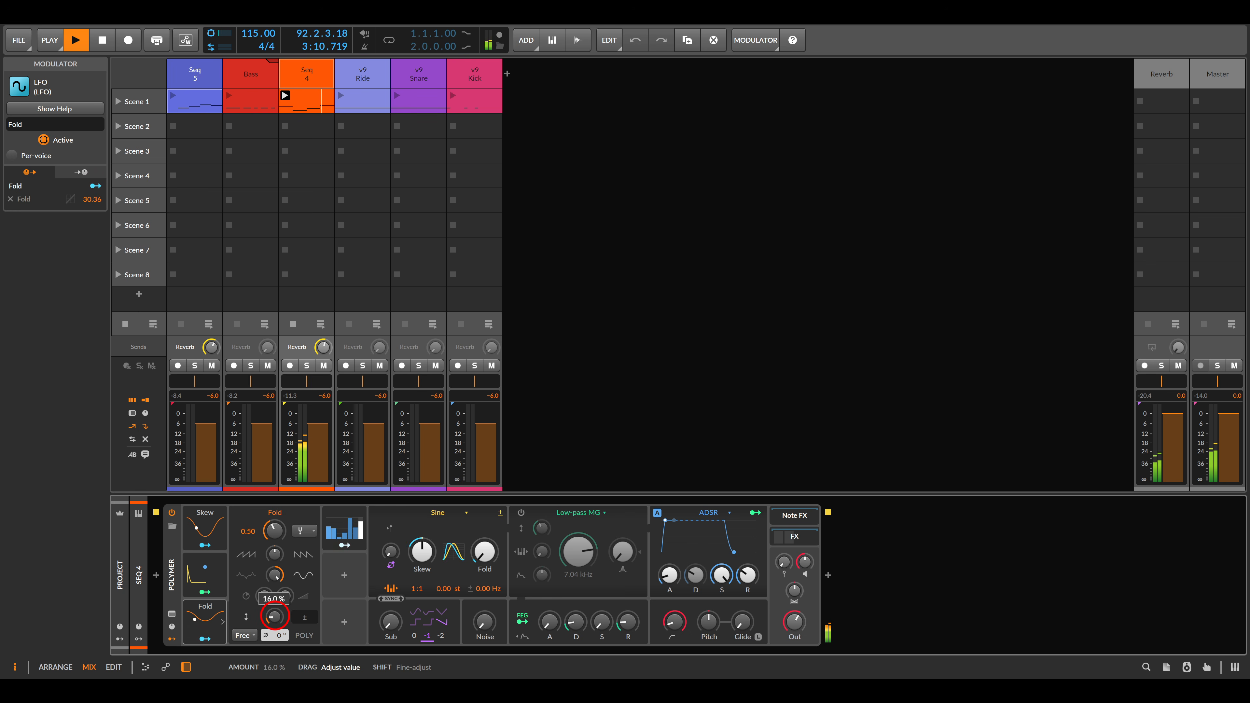
click(357, 544)
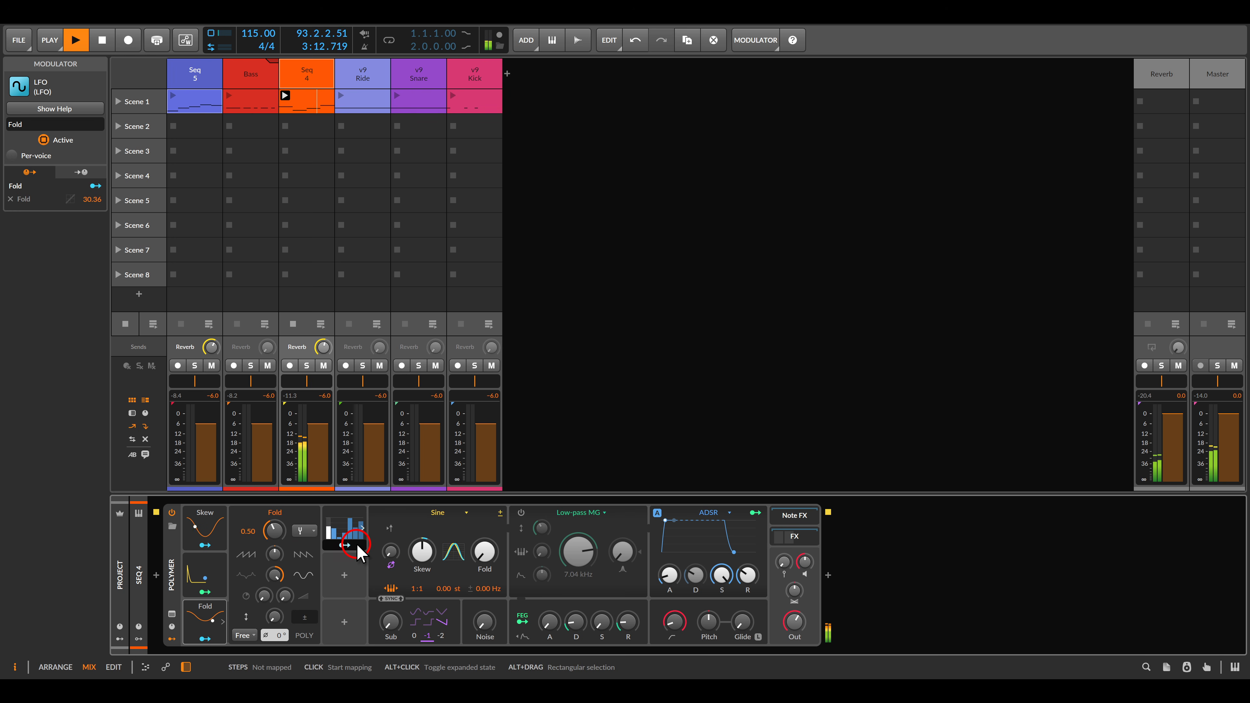
drag(274, 618, 271, 616)
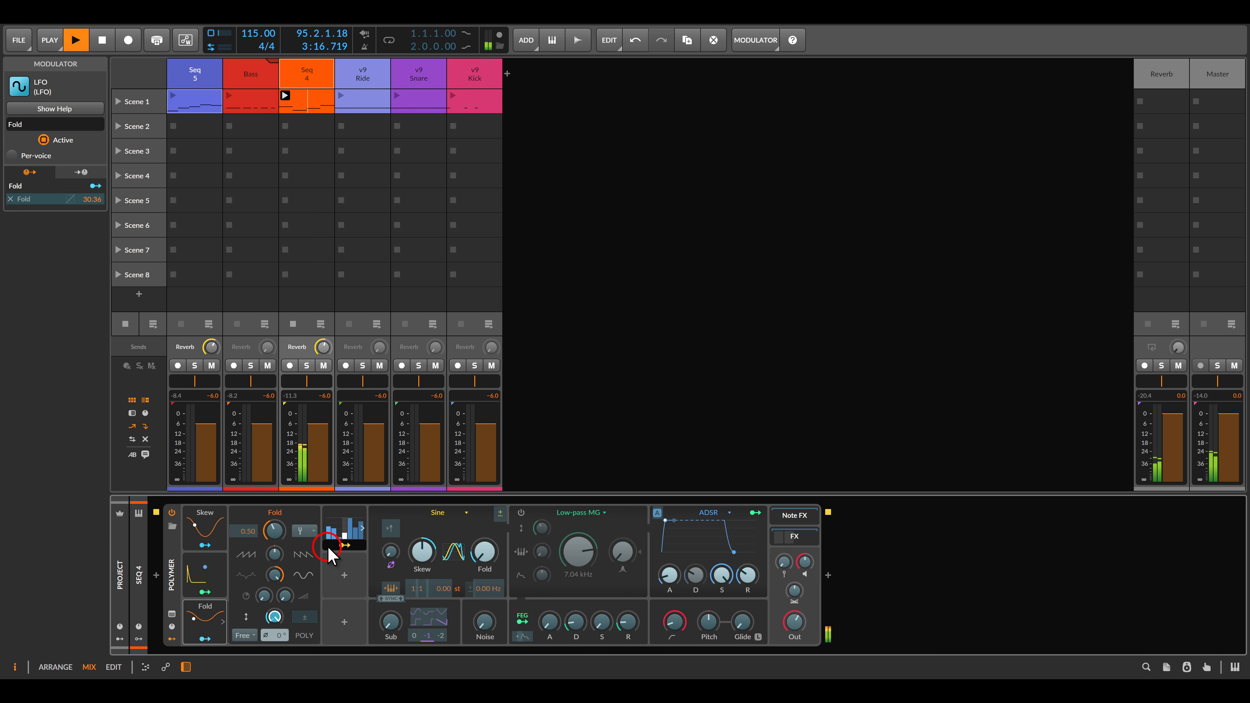
click(360, 564)
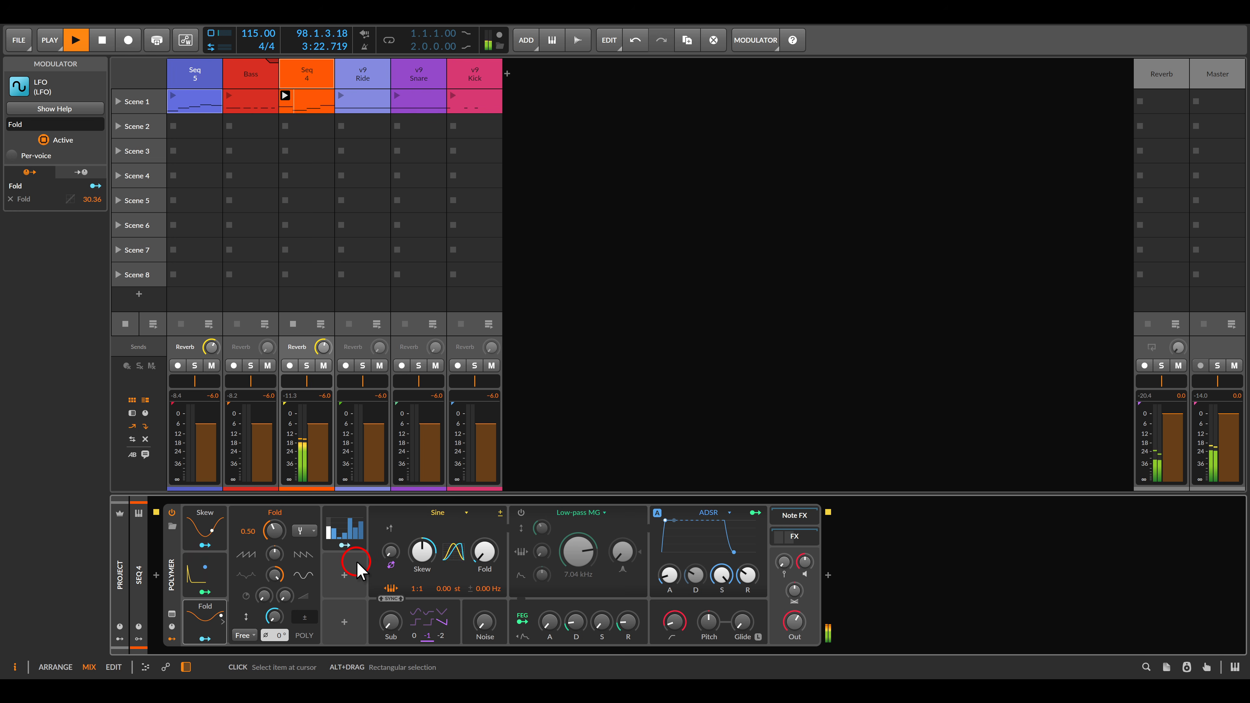
Launch the Bass and Seq 5 clips in Scene 1, followed by the whole scene.
click(228, 95)
click(173, 96)
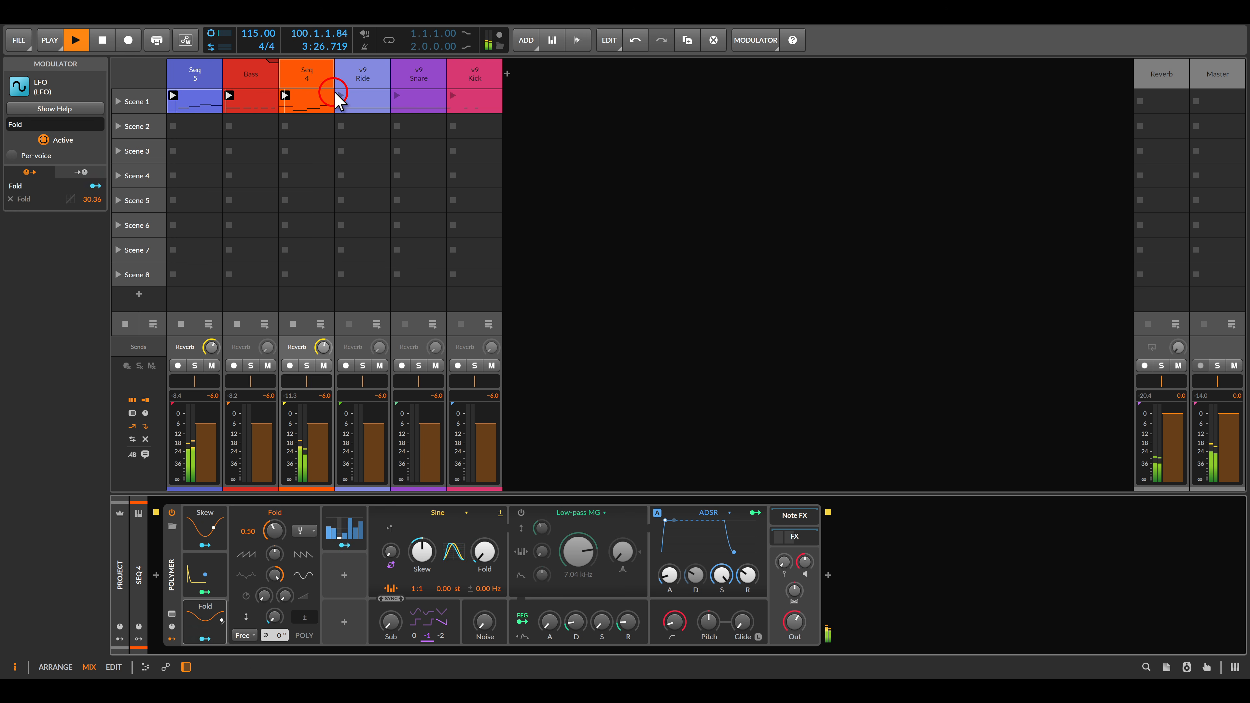
click(118, 102)
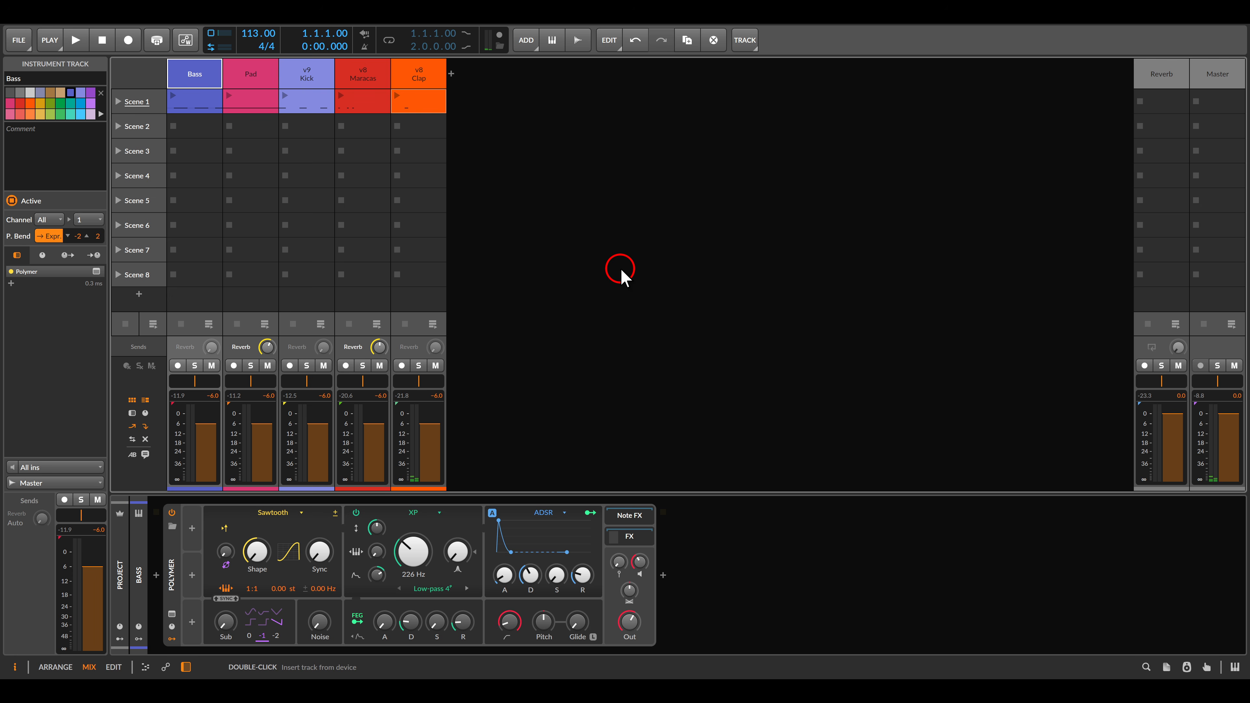
Launch the Bass clip in Scene 1 and raise the Bass Polymer's filter cutoff to 251 Hz.
click(173, 95)
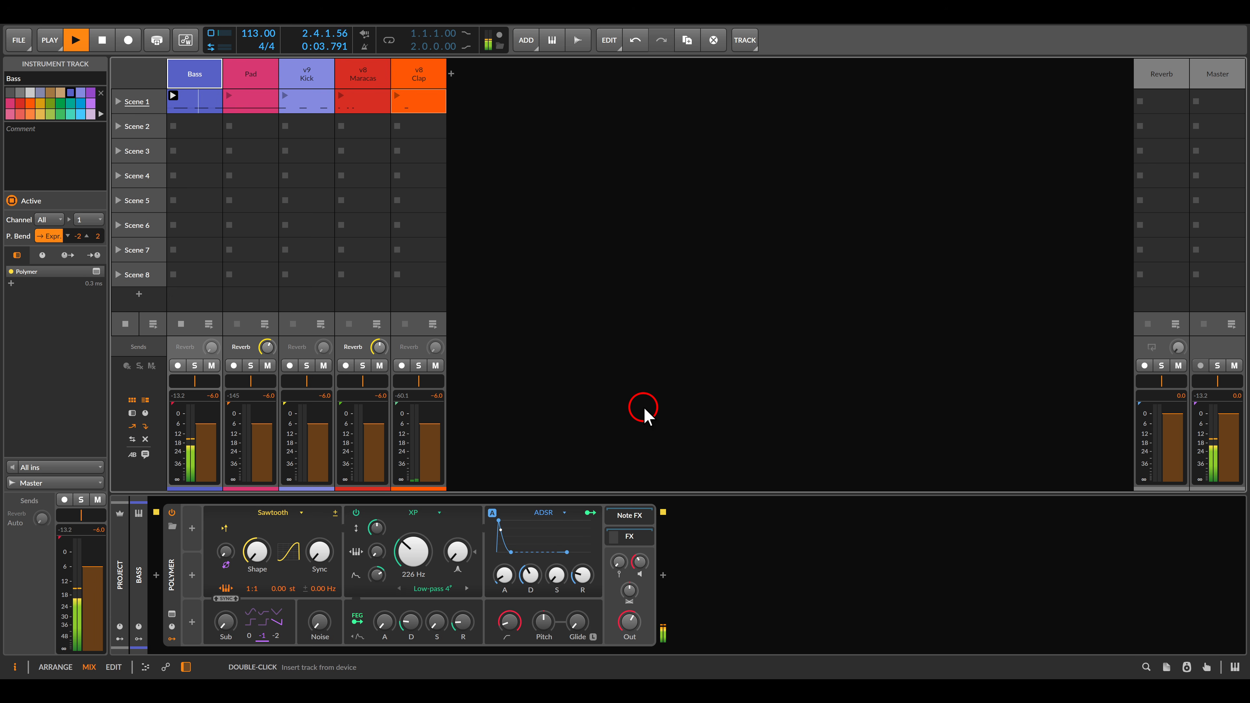
drag(413, 551, 413, 542)
mouse_move(324, 628)
mouse_down()
mouse_move(325, 581)
mouse_move(316, 622)
mouse_up()
drag(413, 552, 419, 560)
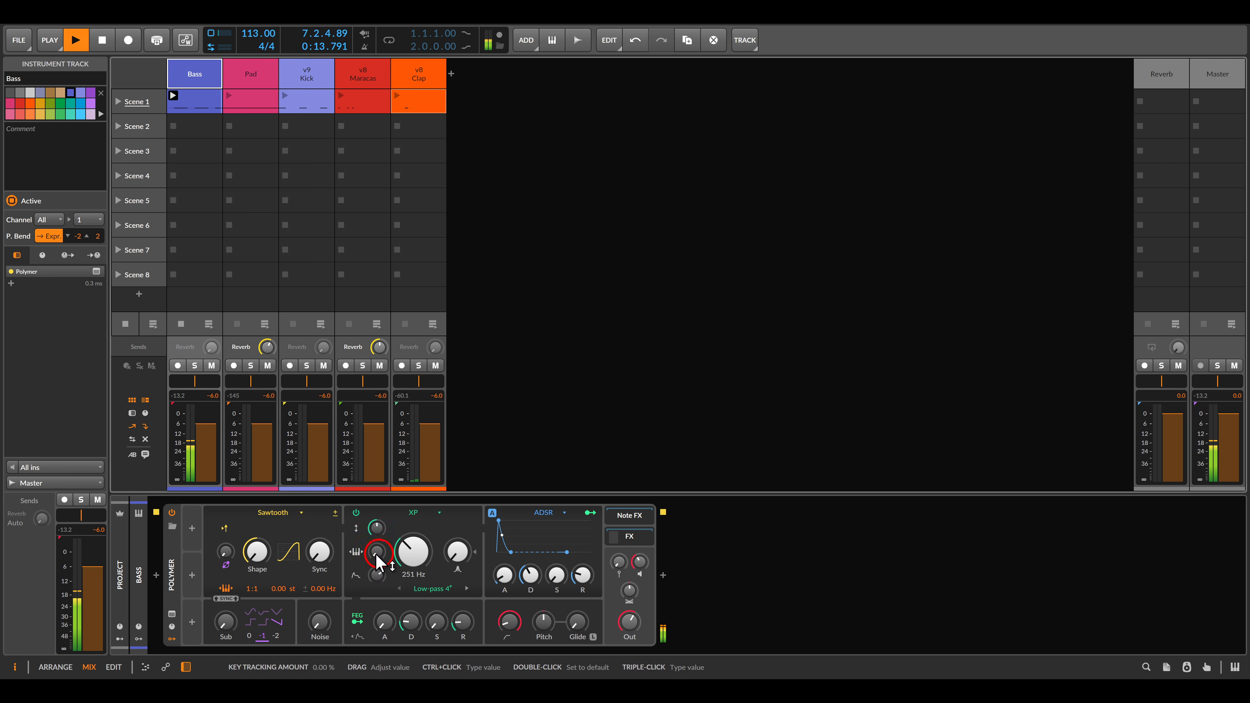
Add a Random modulator to the Bass Polymer and turn off its per-voice mode.
click(192, 529)
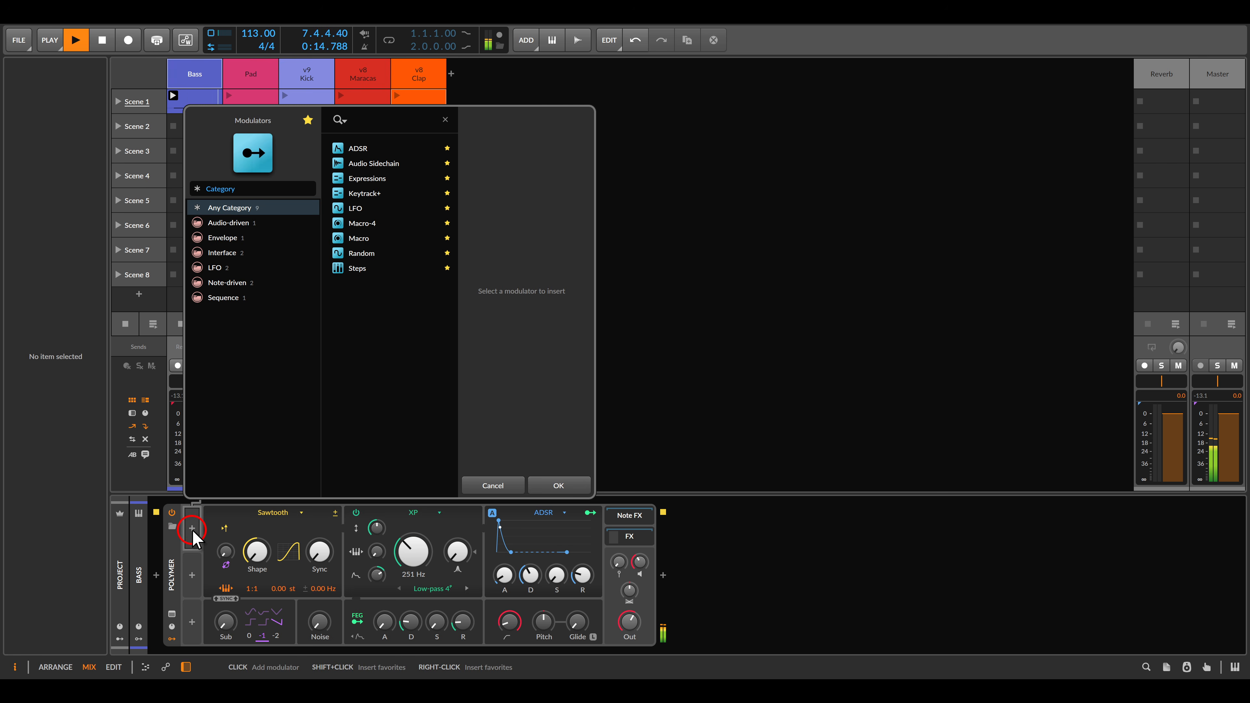
double_click(354, 267)
click(204, 527)
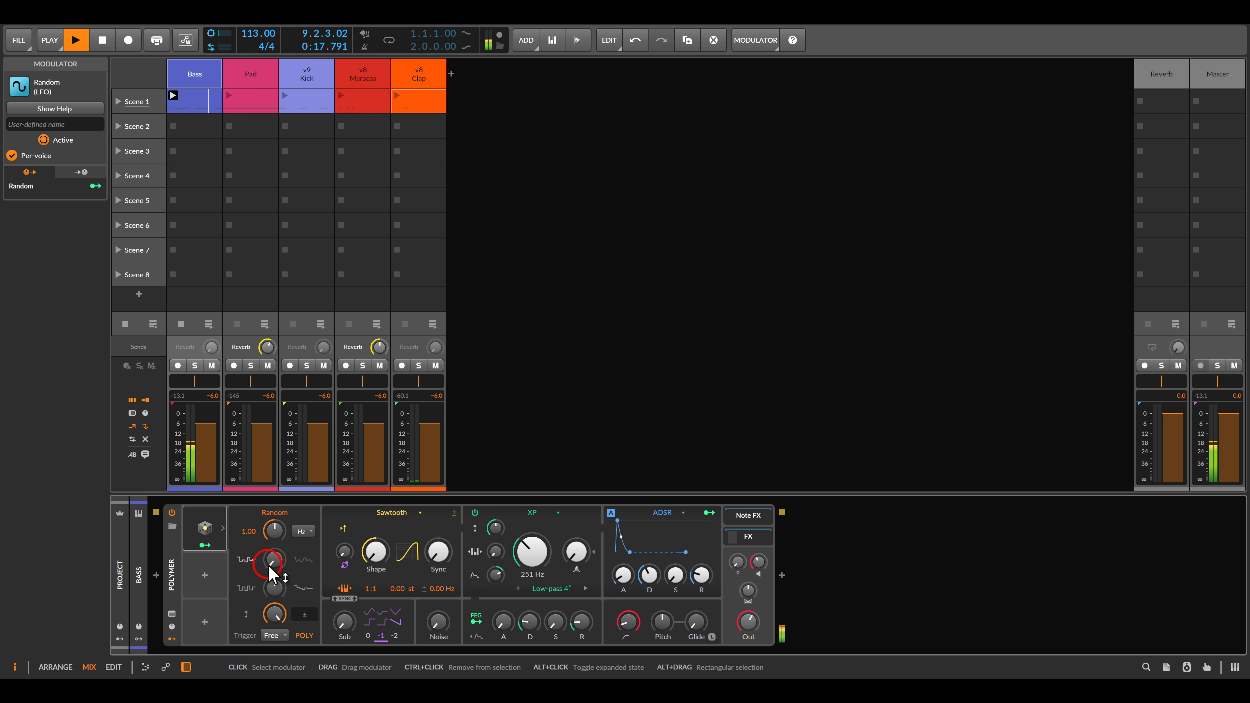
click(304, 636)
click(303, 635)
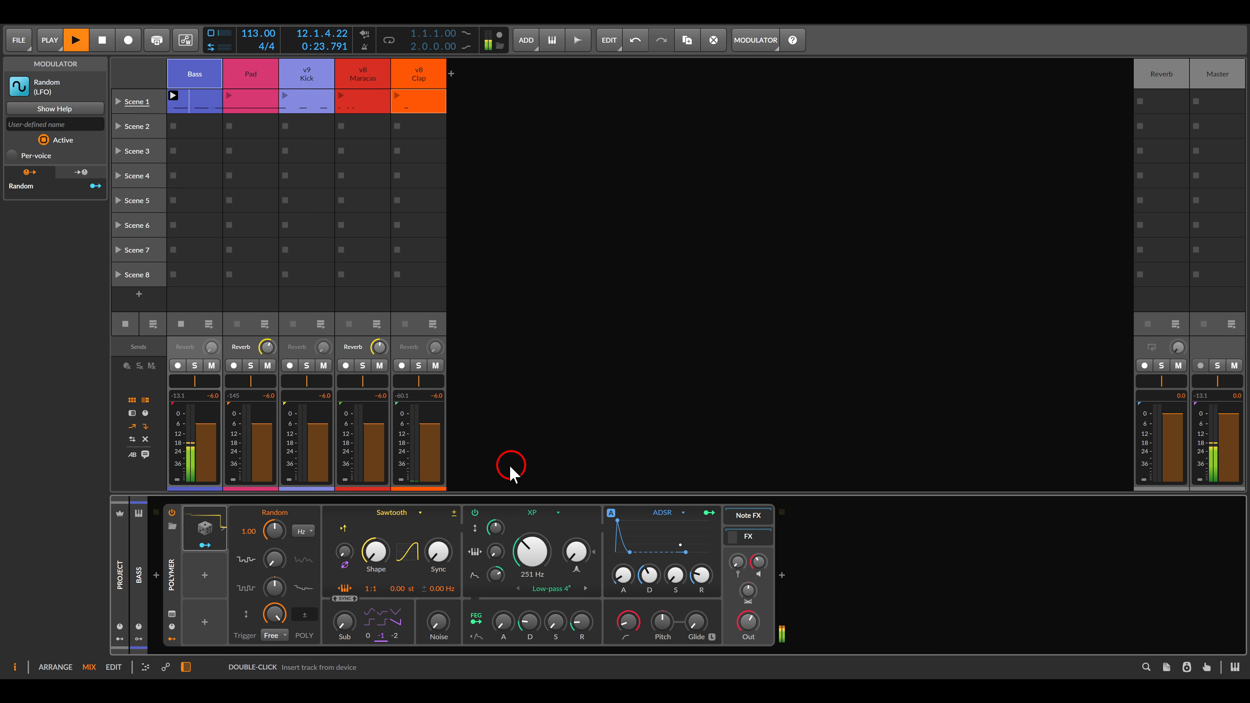
Set the Random modulator's rate unit to Kilohertz and toggle its bipolar mode.
click(301, 531)
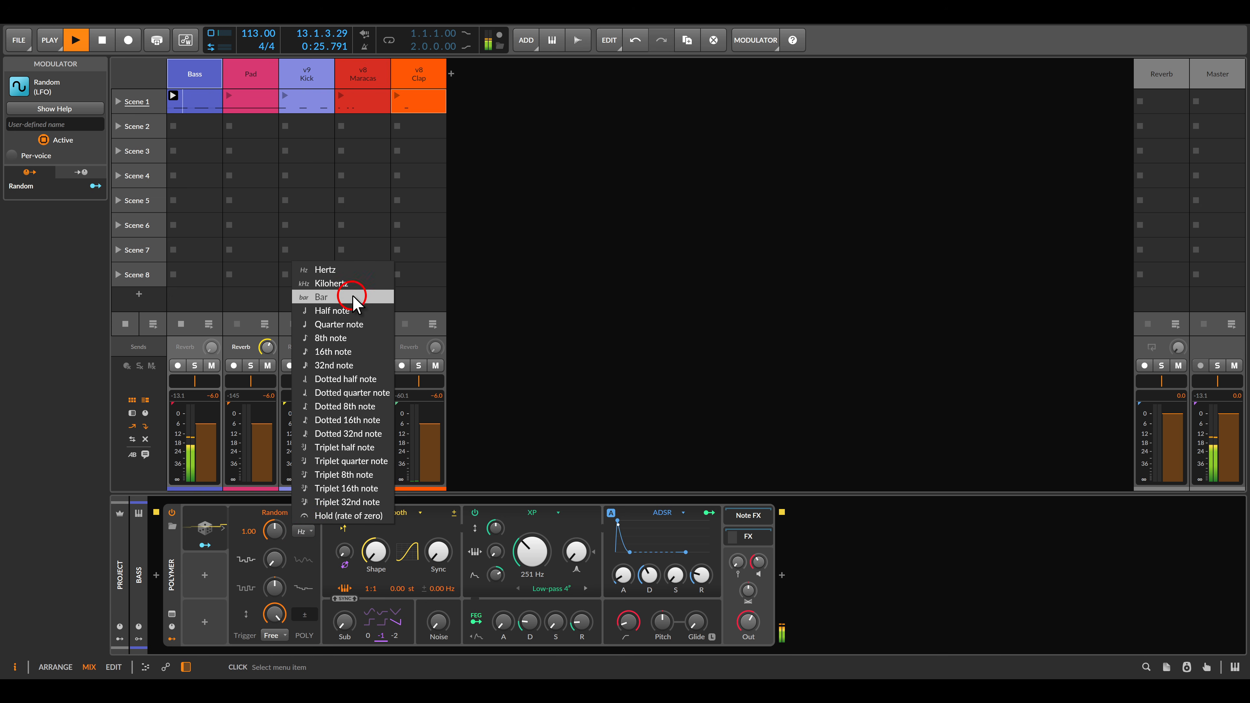
click(345, 284)
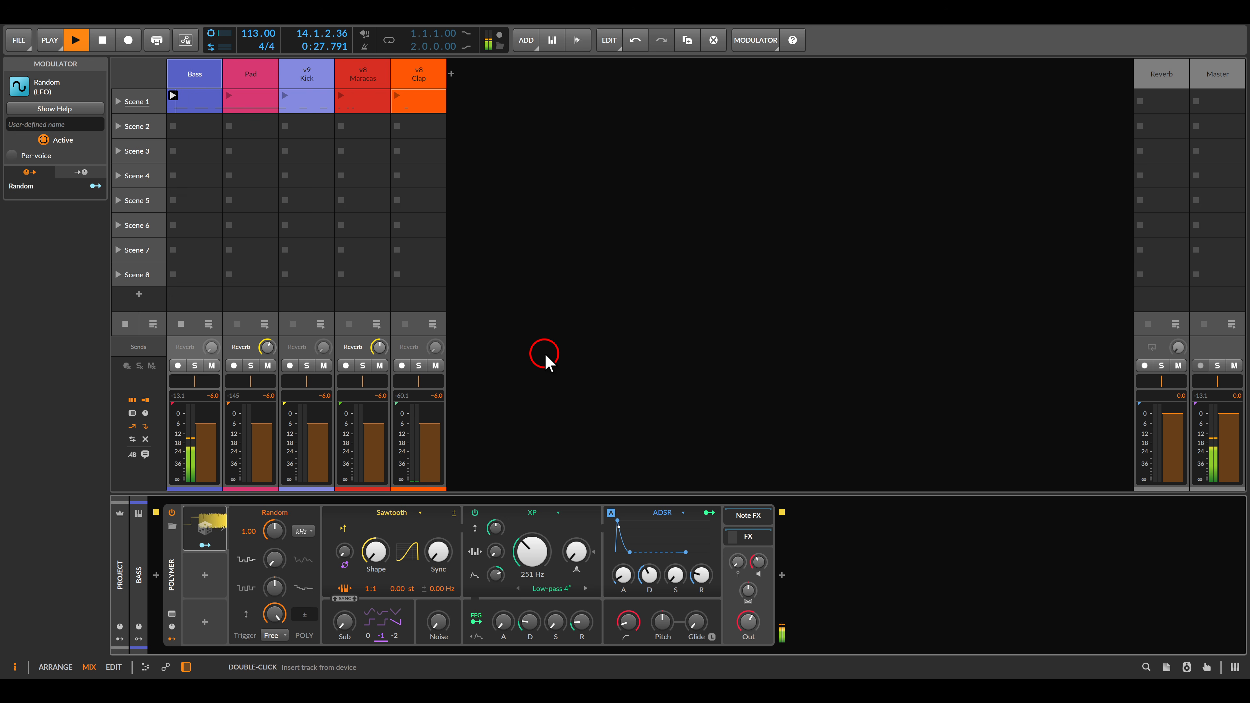
click(305, 614)
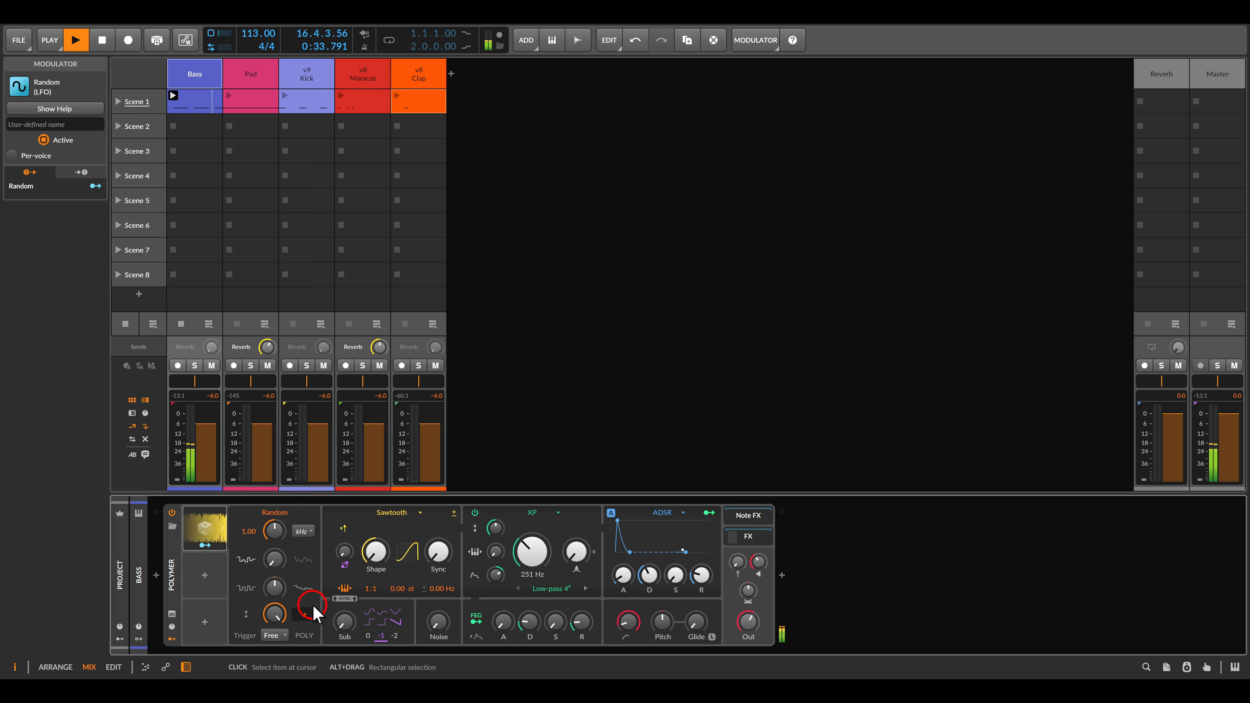
click(311, 611)
Map the Random modulator to the filter cutoff by 13.00 st and raise its rate to 13.34 kHz.
click(204, 545)
click(532, 554)
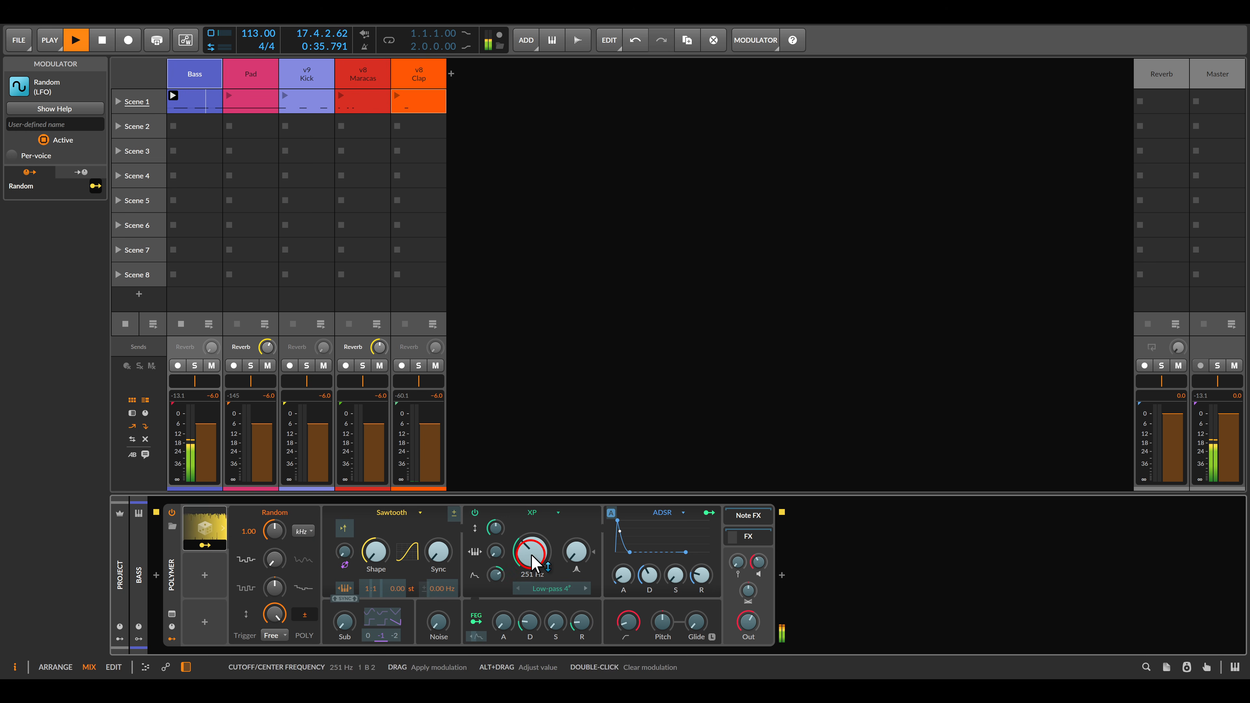
drag(532, 554, 531, 539)
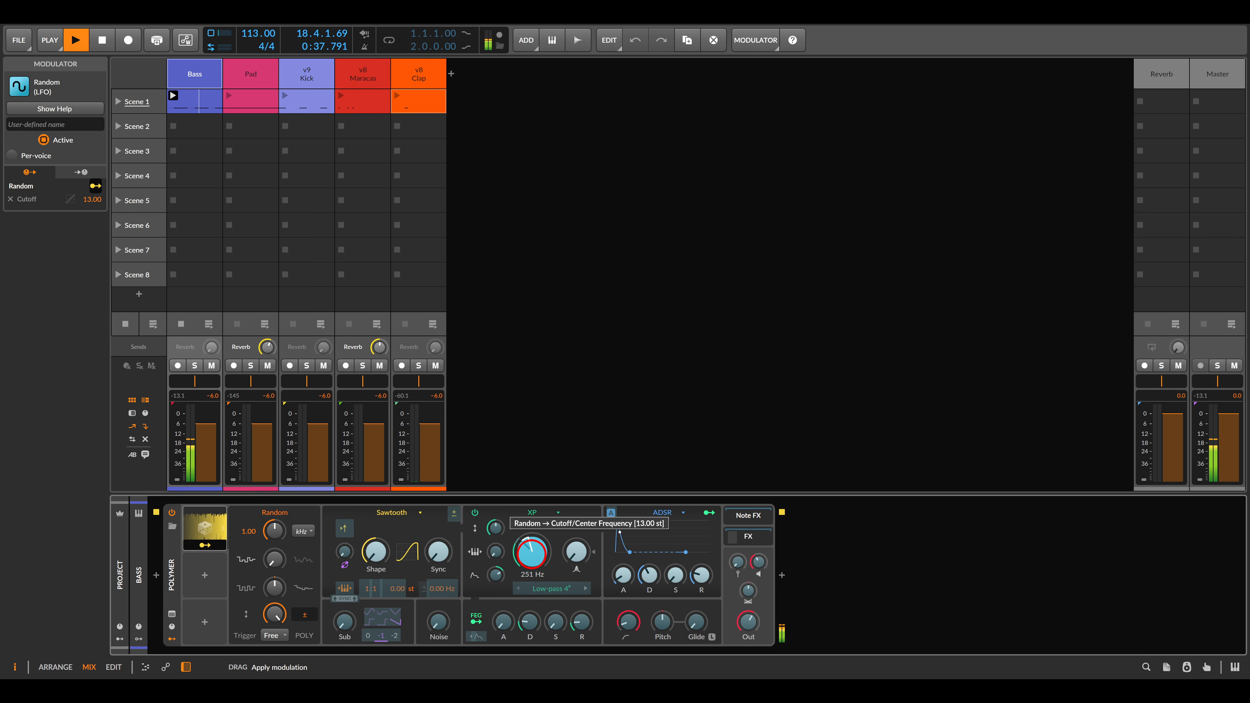
click(231, 547)
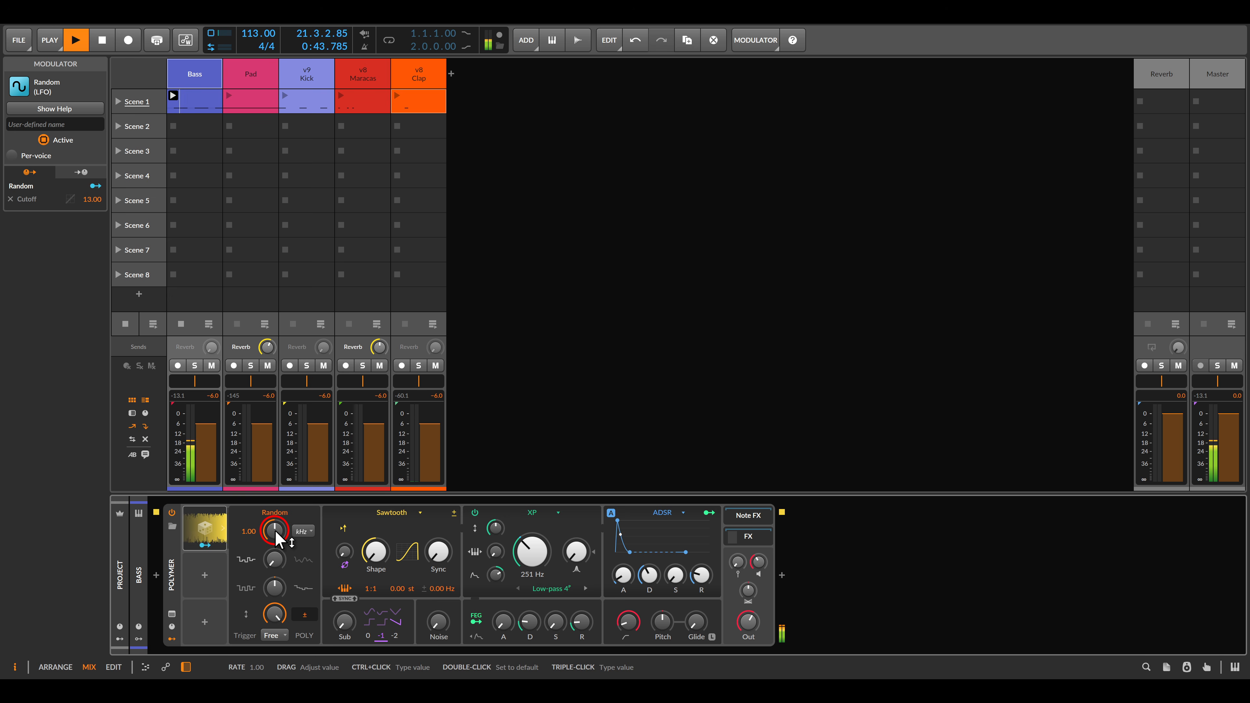
mouse_move(278, 537)
mouse_down()
mouse_move(278, 497)
mouse_move(277, 532)
mouse_up()
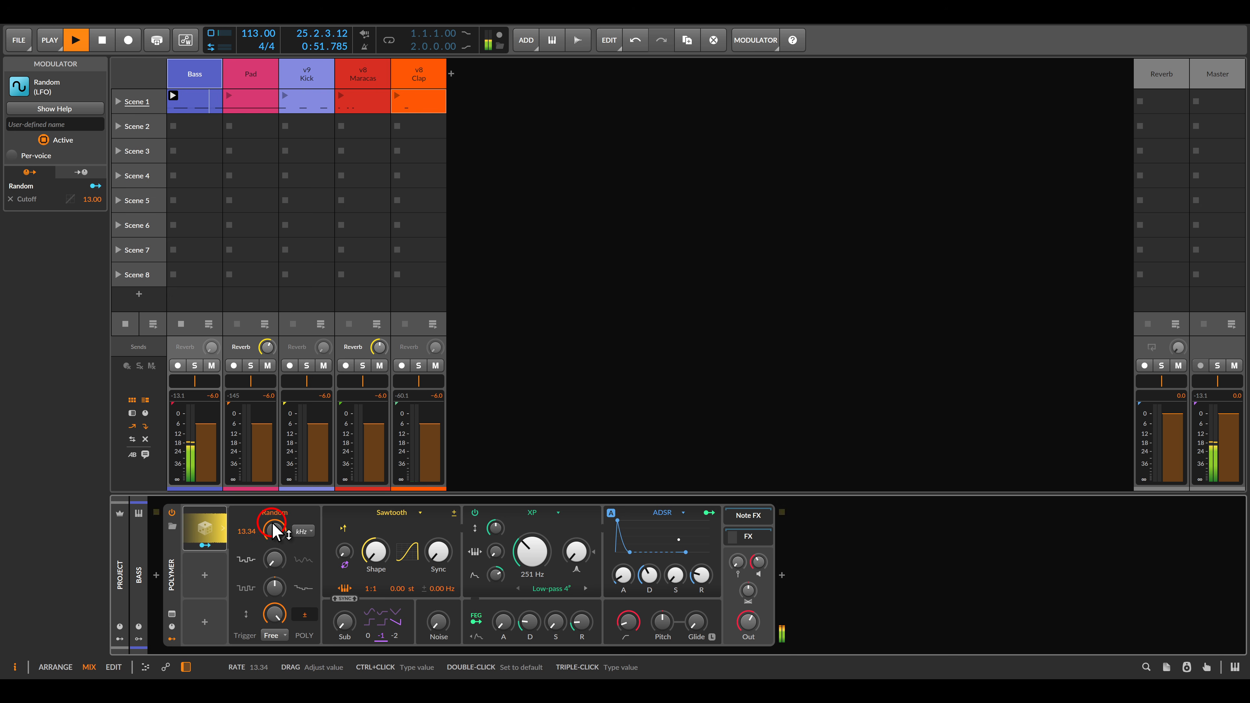
Map Random to the filter's Drive with an amount of 0.150, and compare the sound with the modulator deactivated and reactivated.
click(204, 545)
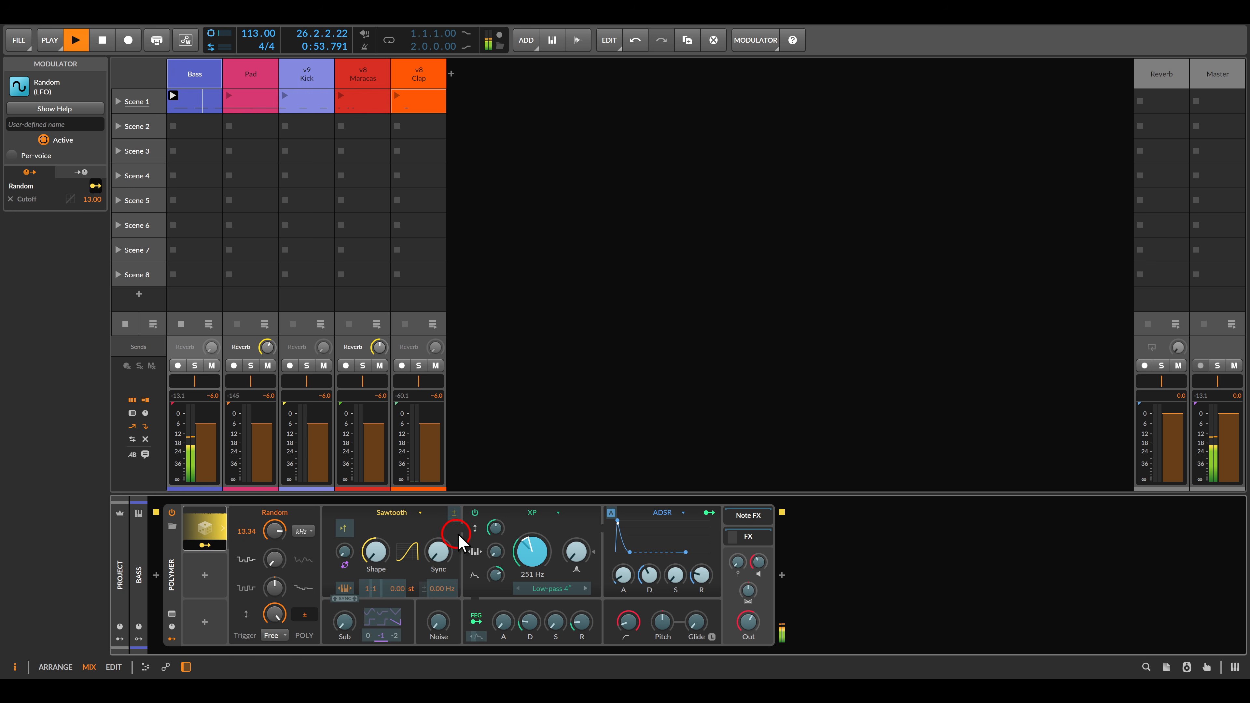
drag(495, 528, 495, 505)
click(204, 545)
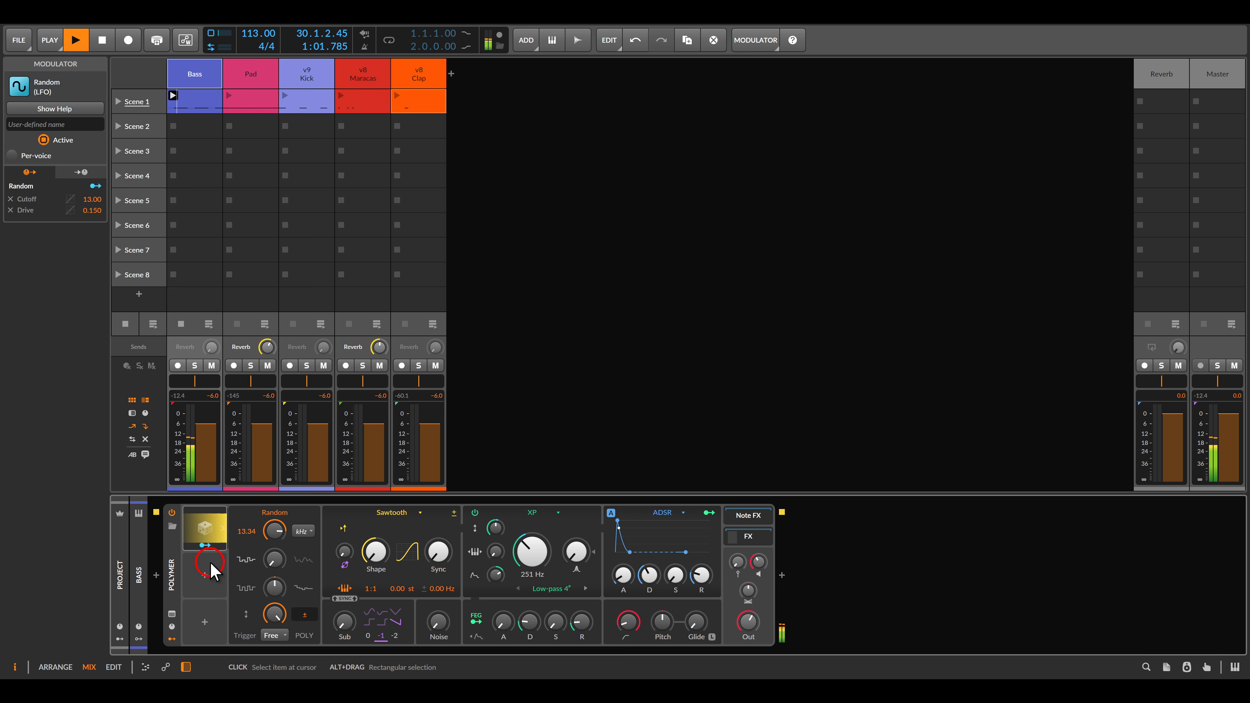
click(43, 140)
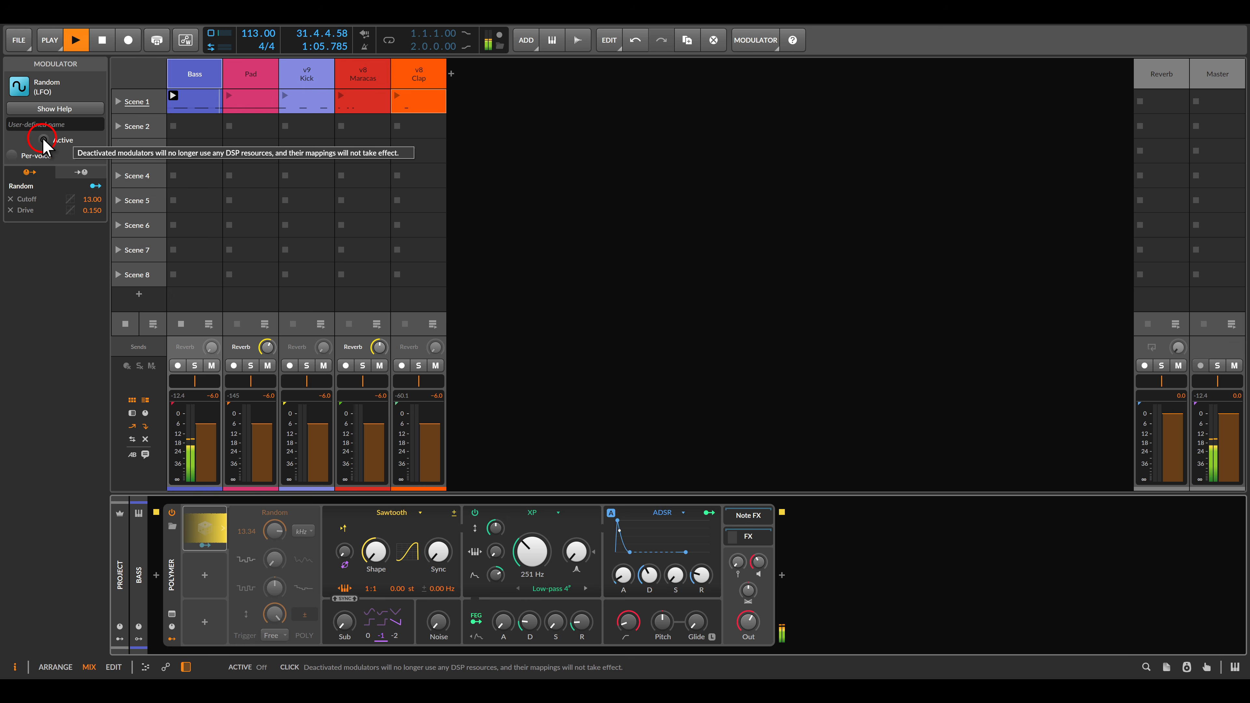
click(44, 140)
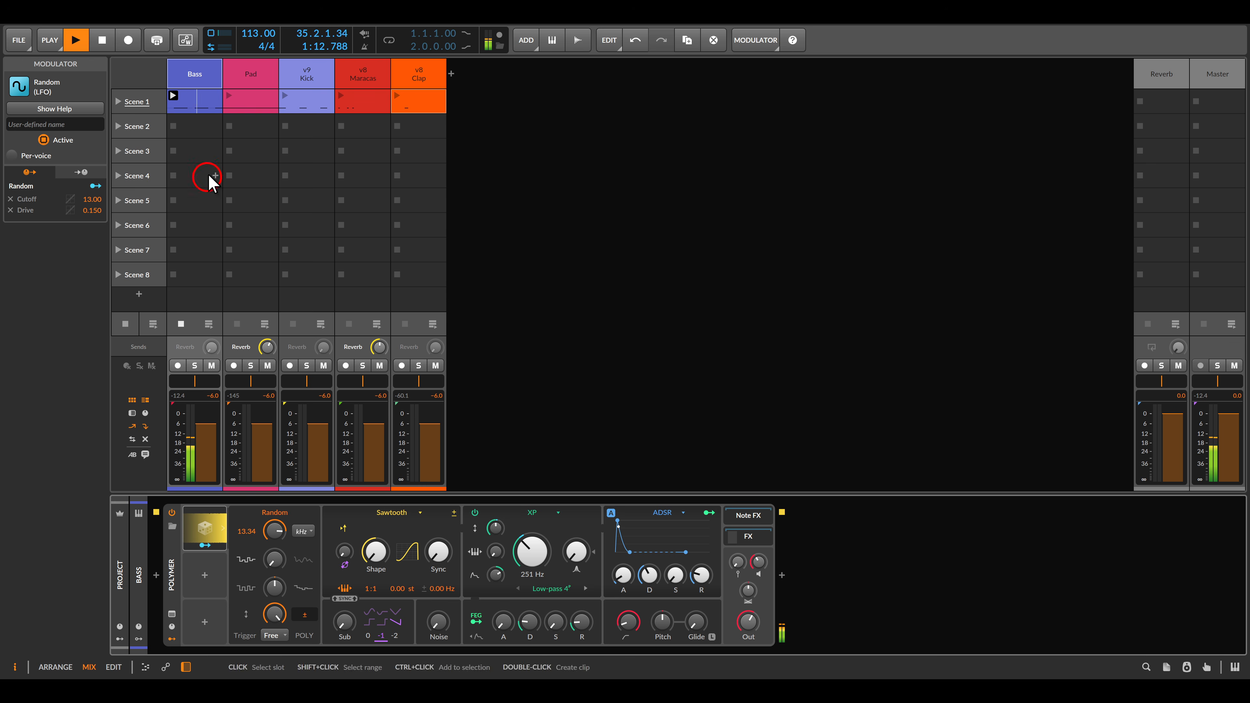
Select the Pad track and open the Random 3 modulator in its Polymer.
click(233, 95)
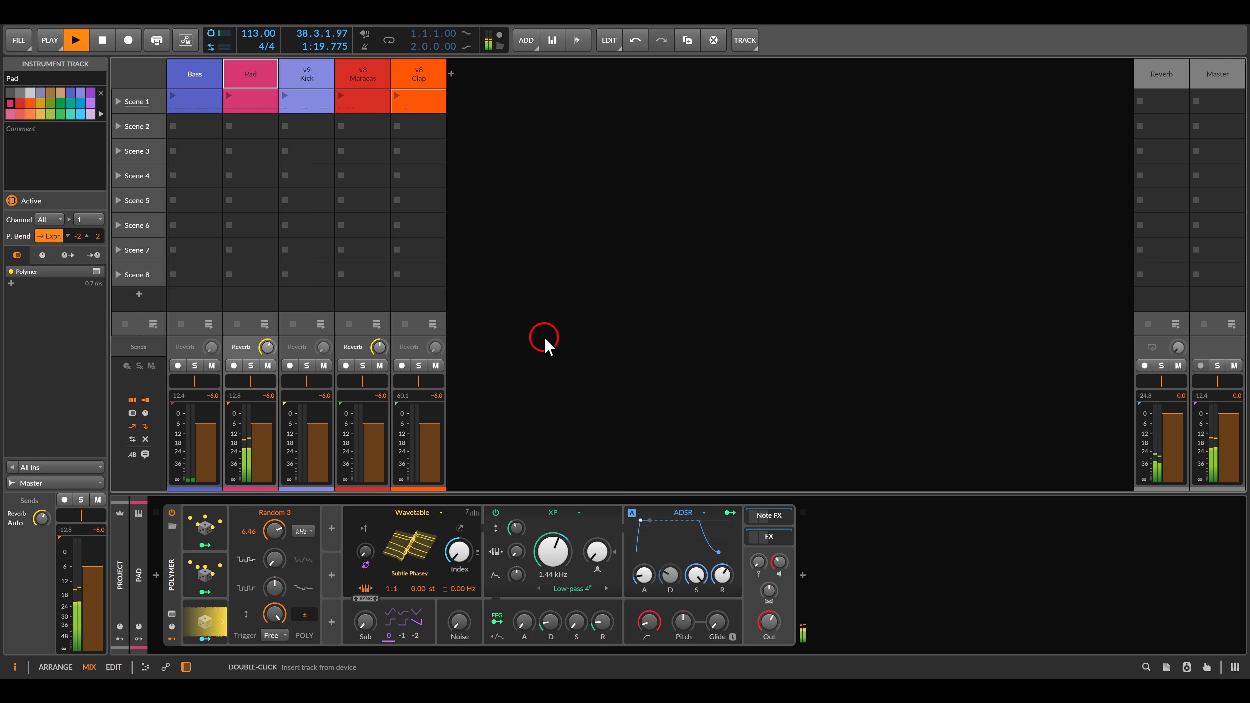
click(206, 620)
click(207, 617)
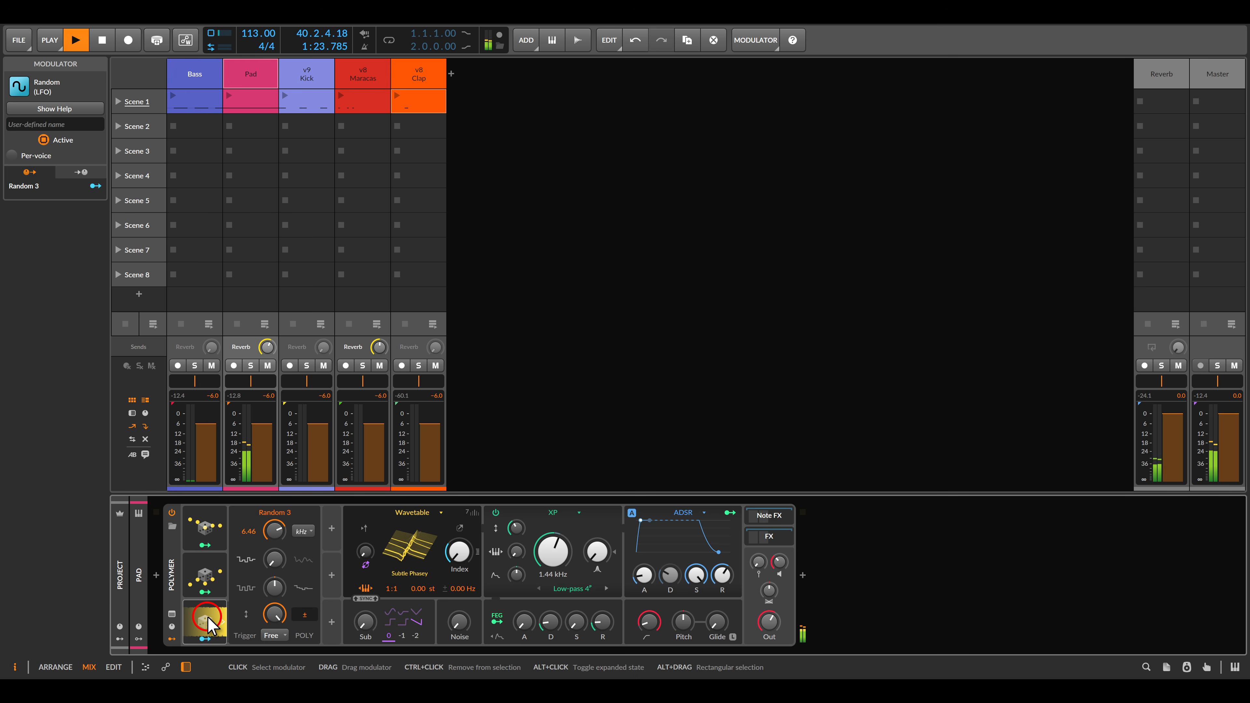
click(305, 532)
click(273, 593)
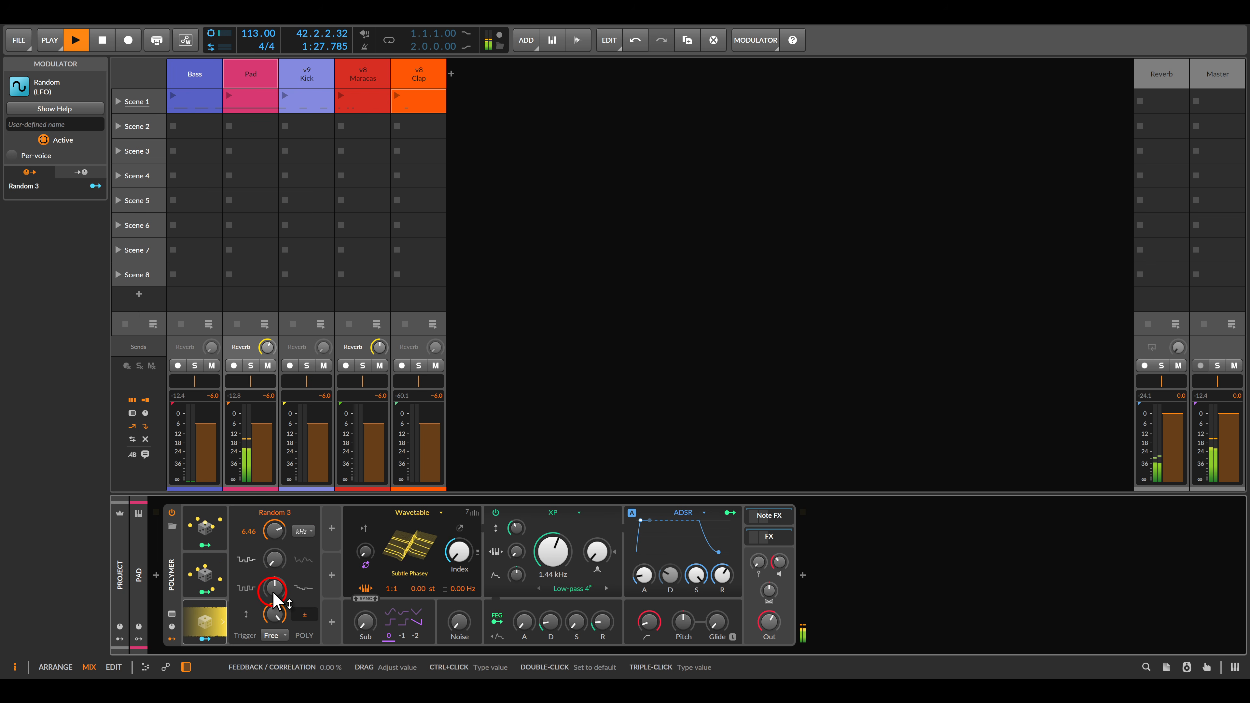
Map Random 3 to the Polymer's Pan with an amount of 0.160 and to the filter resonance with 0.393.
click(204, 639)
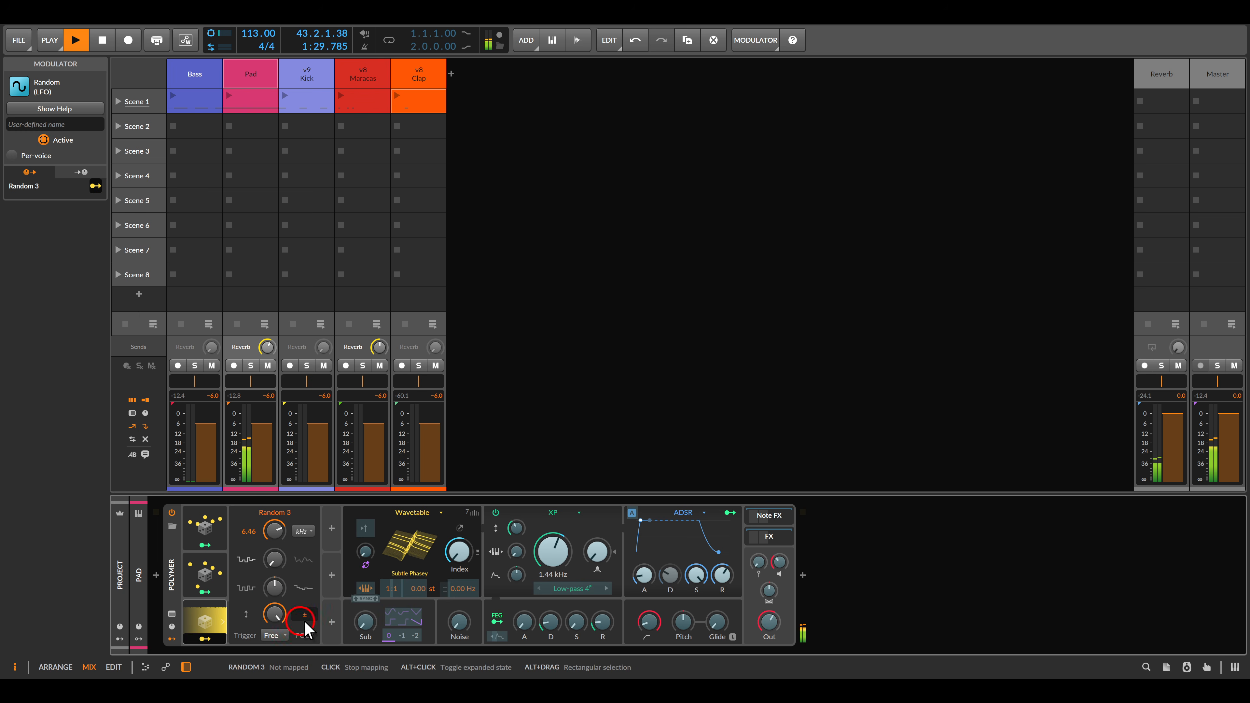
click(776, 601)
drag(777, 602, 778, 583)
drag(597, 555, 599, 549)
click(206, 639)
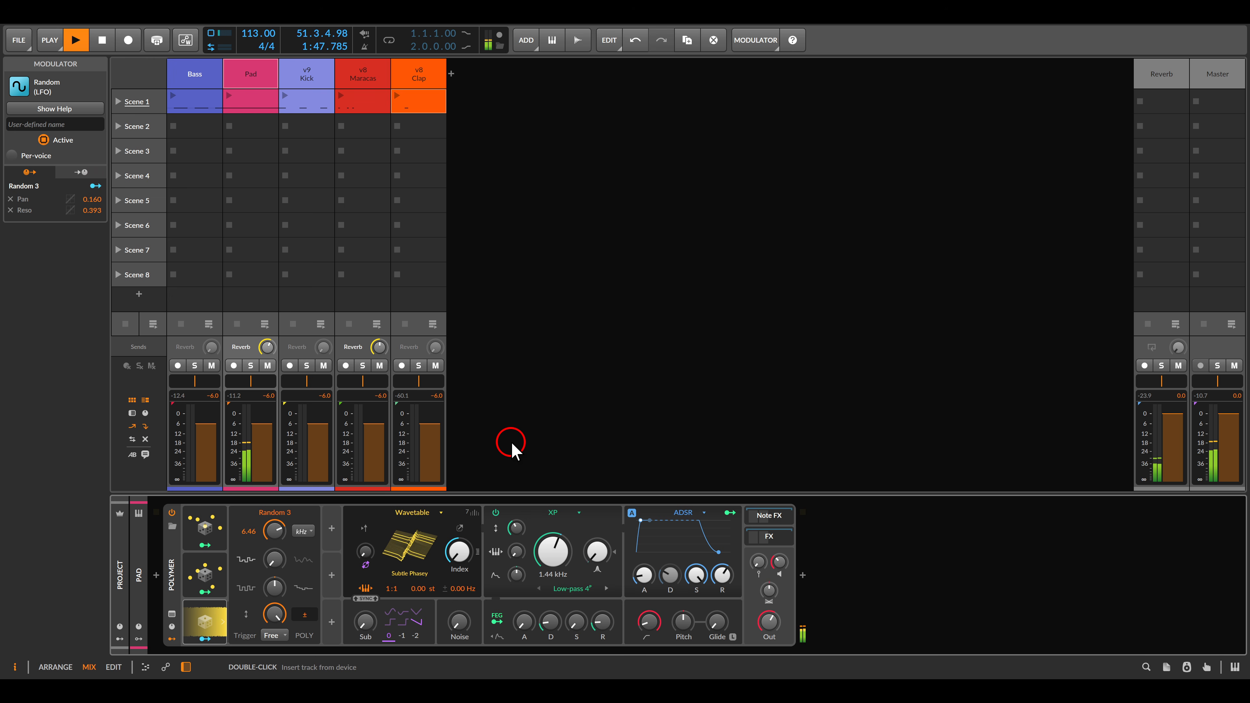
Launch Scene 1 to play all five tracks together.
click(118, 102)
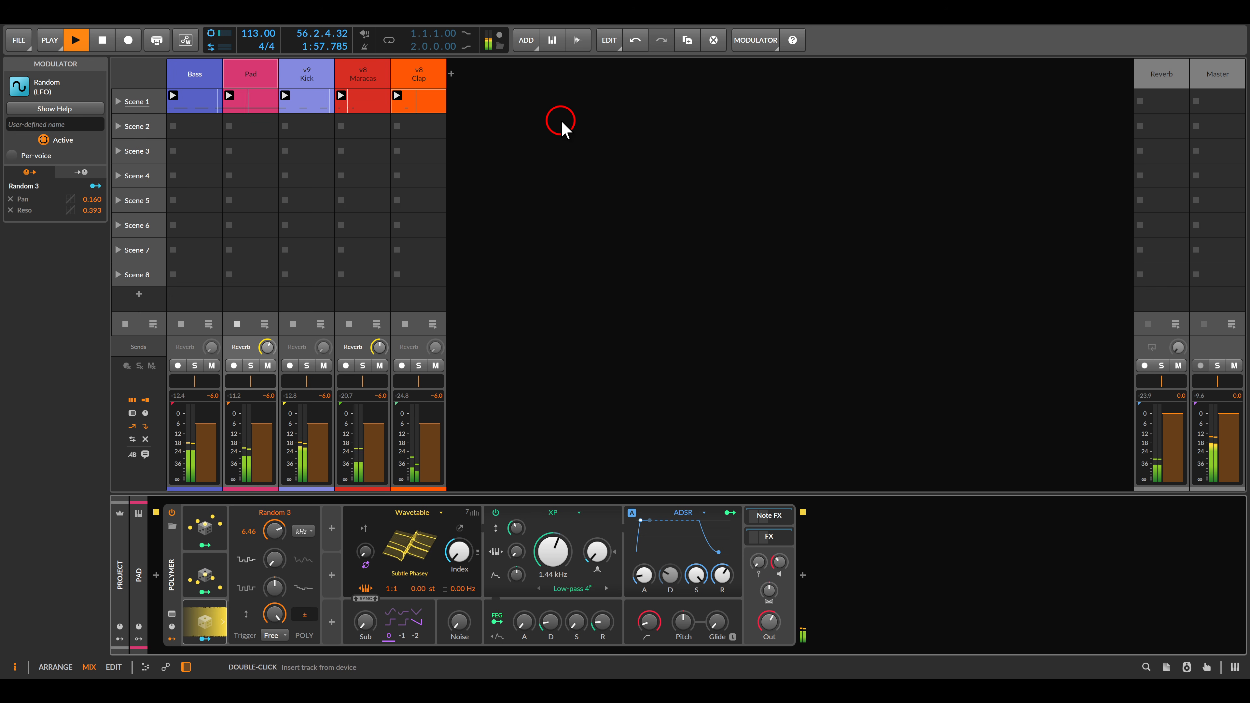